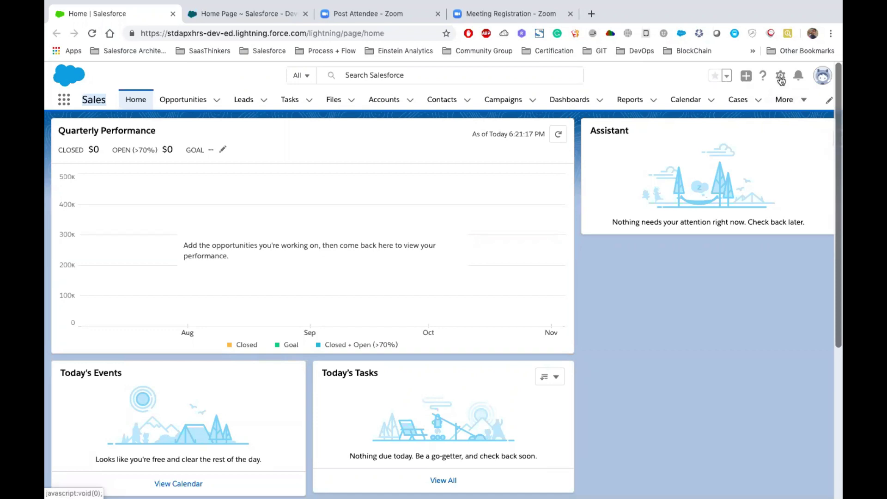
# Open Salesforce Setup and go to the App Manager page.
pyautogui.click(780, 76)
pyautogui.click(732, 114)
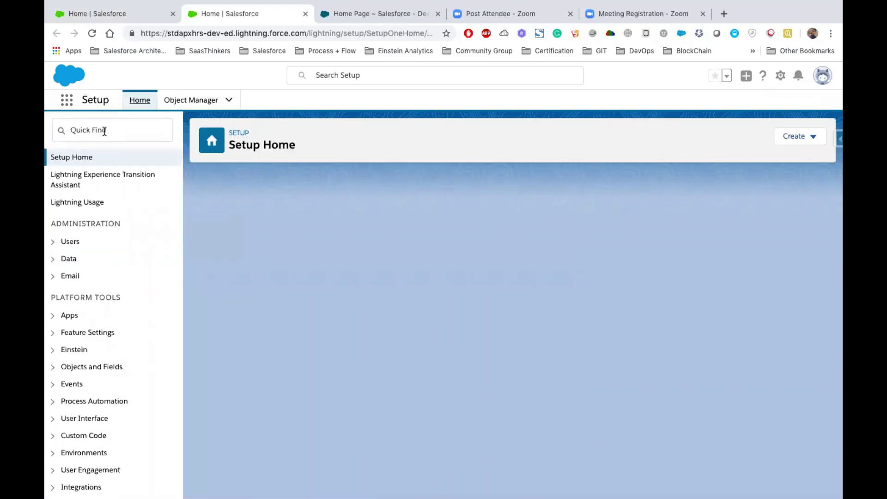
pyautogui.click(104, 130)
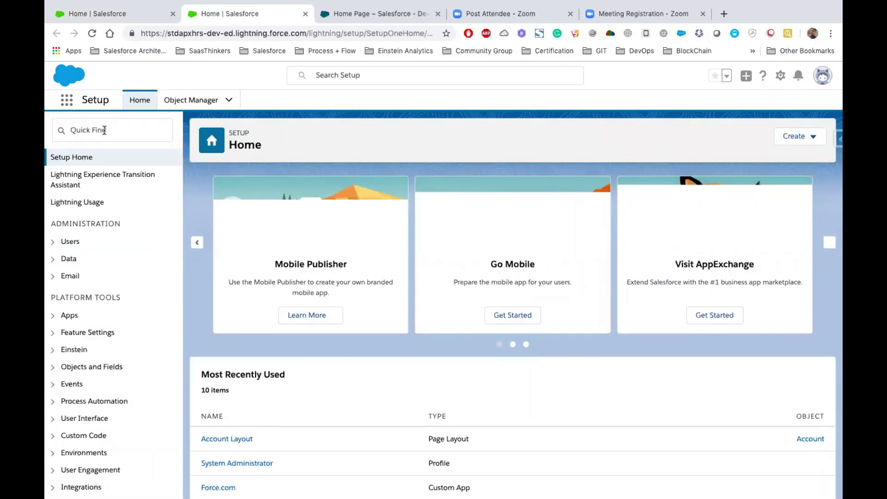
pyautogui.click(105, 130)
pyautogui.write('App ')
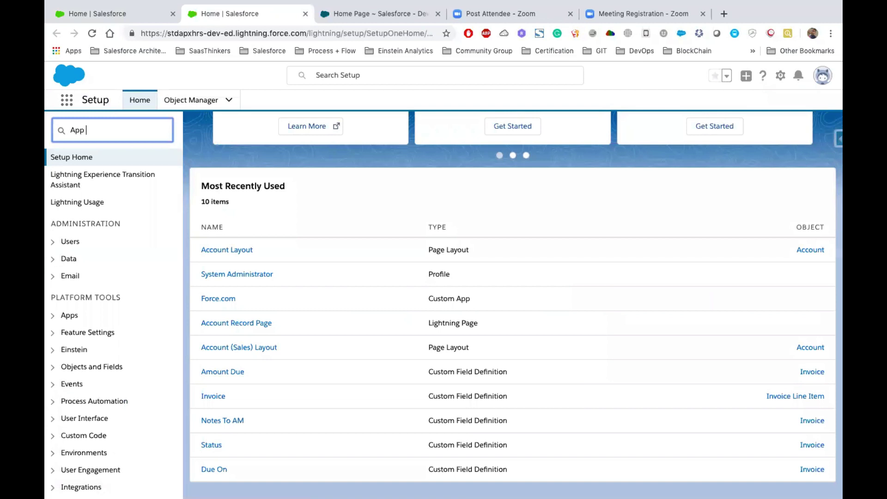
pyautogui.write('Mana')
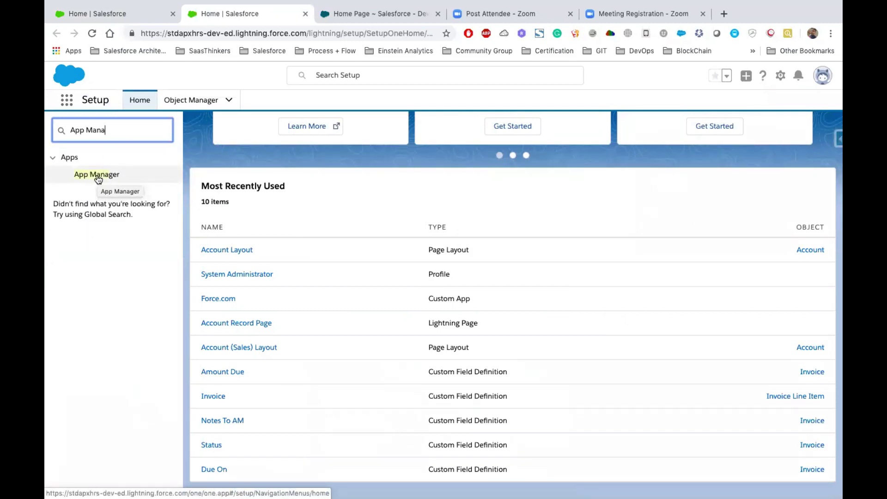
pyautogui.click(98, 178)
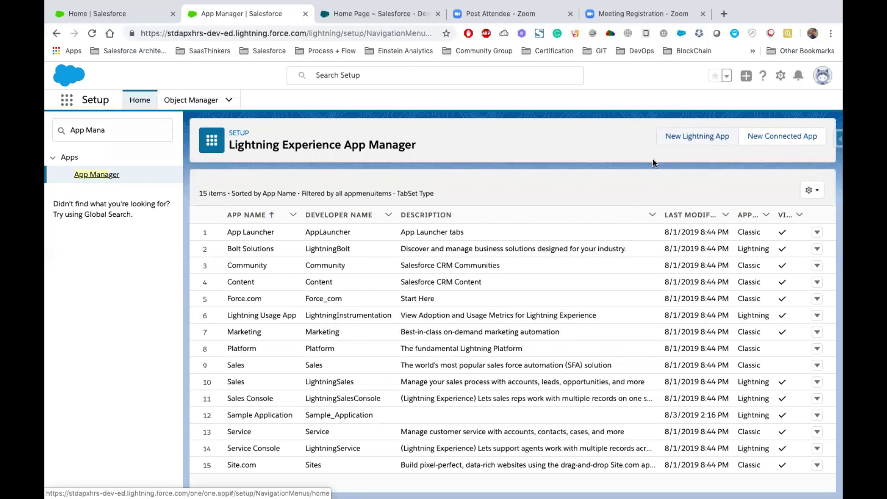
# Start a new Lightning app and name it "Salesforce Apexhours For Students".
pyautogui.click(703, 137)
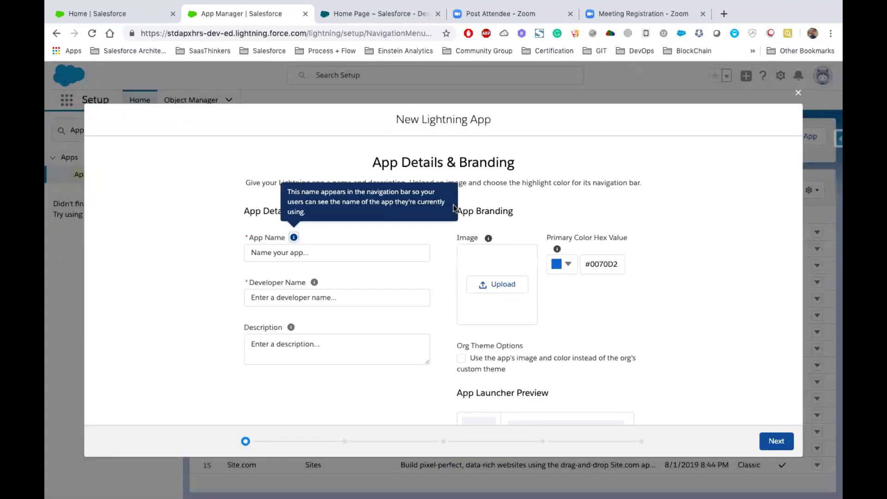
pyautogui.click(323, 251)
pyautogui.write('Sales')
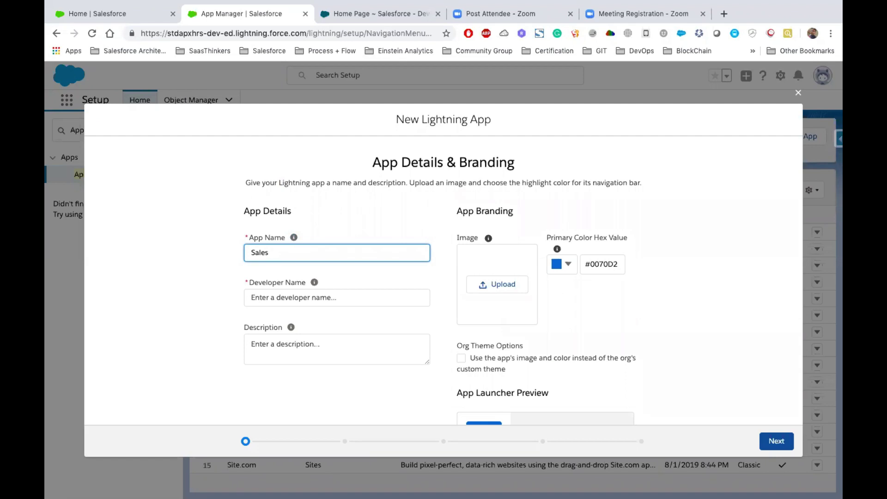
pyautogui.write('force Apexhours For Students')
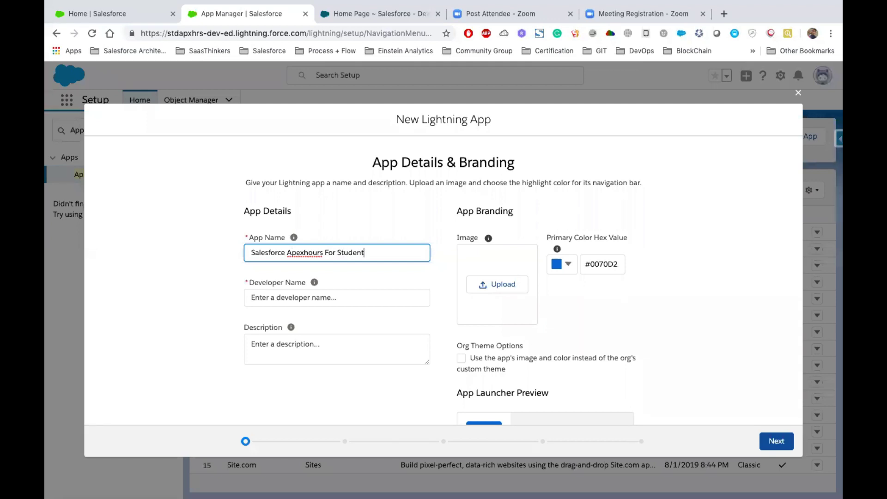
# Reuse the app name as the description and let the developer name fill in as Salesforce_Apexhours_For_Students.
pyautogui.tripleClick(365, 252)
pyautogui.hotkey('ctrl', 'c')
pyautogui.click(334, 284)
pyautogui.click(306, 348)
pyautogui.hotkey('ctrl', 'v')
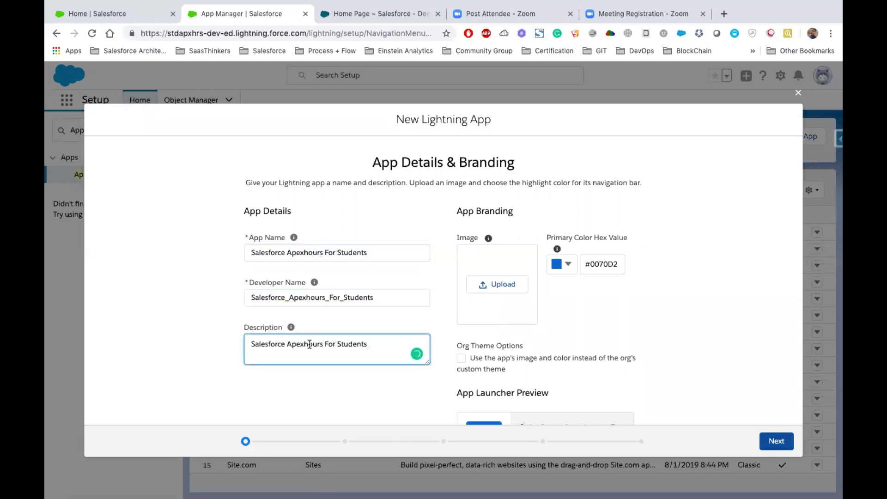
pyautogui.tripleClick(309, 345)
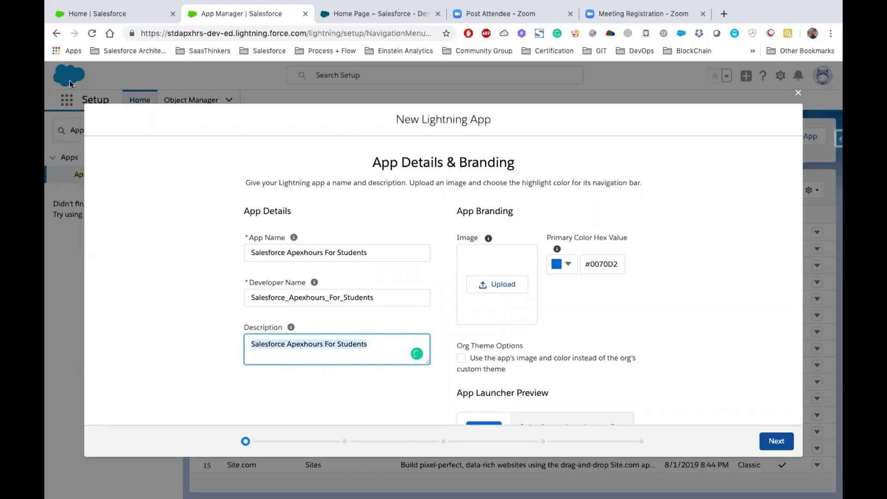
# Upload the Apex Hours logo from the Desktop folder "ApexHours For Students" as the app image and continue to App Options.
pyautogui.click(490, 286)
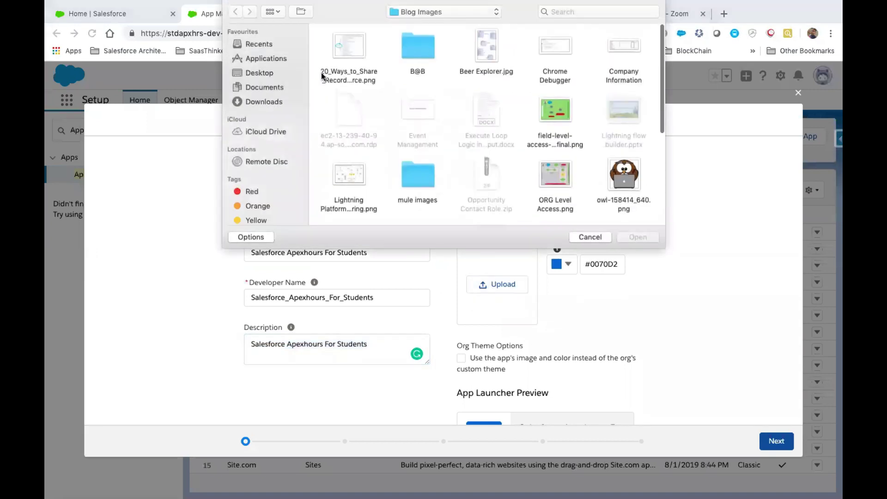
pyautogui.click(259, 74)
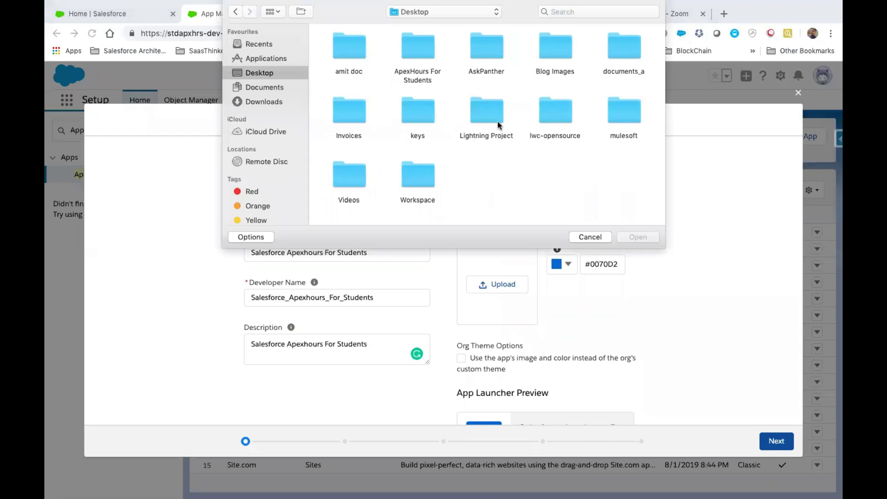
pyautogui.click(414, 53)
pyautogui.doubleClick(414, 52)
pyautogui.doubleClick(344, 53)
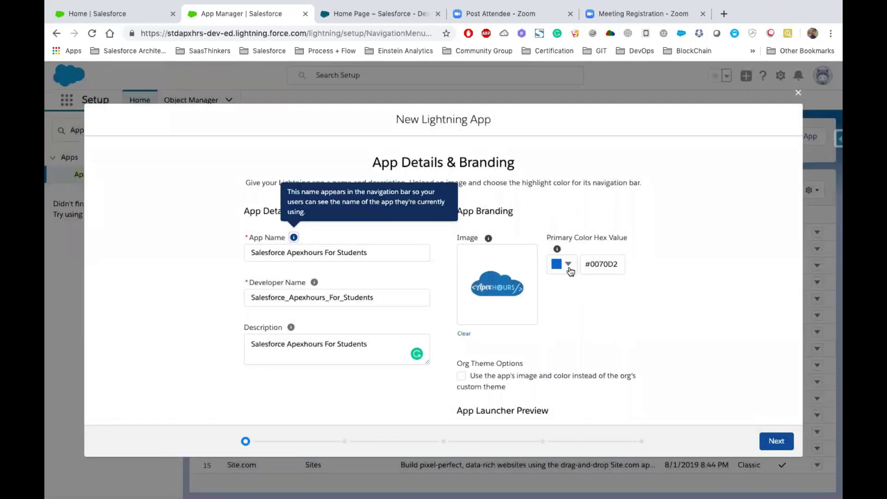
pyautogui.scroll(-2, 570, 267)
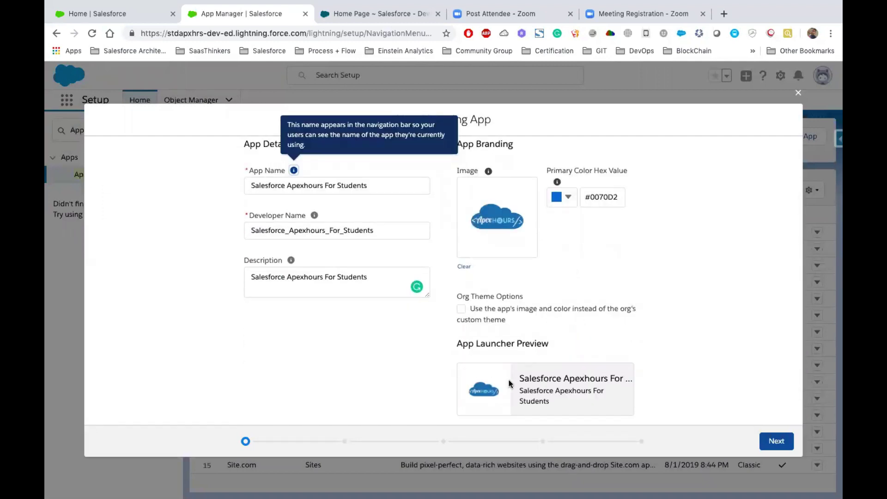
pyautogui.click(769, 441)
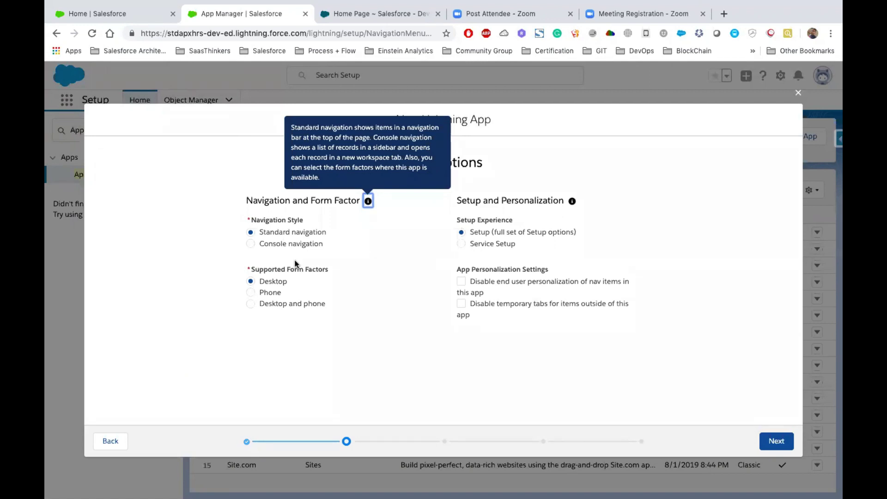
# Set the supported form factors to "Desktop and phone" and continue to Navigation Items without adding any utility items.
pyautogui.click(403, 249)
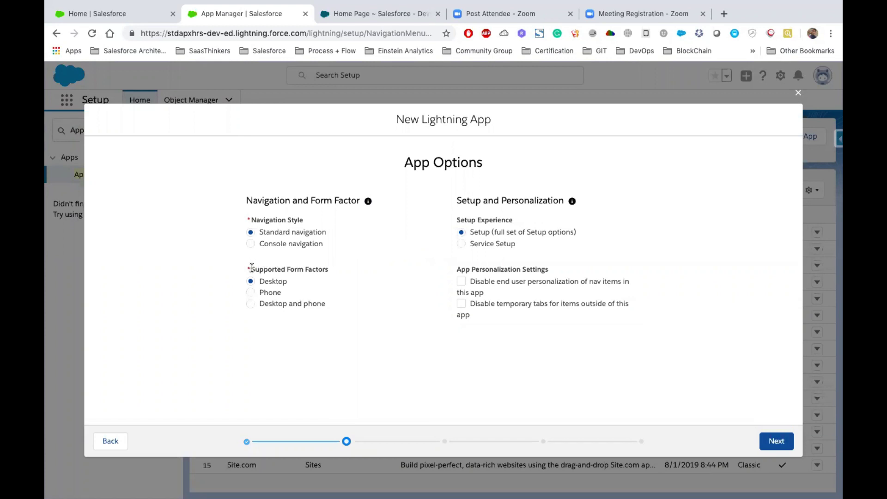
pyautogui.moveTo(252, 267); pyautogui.dragTo(329, 271)
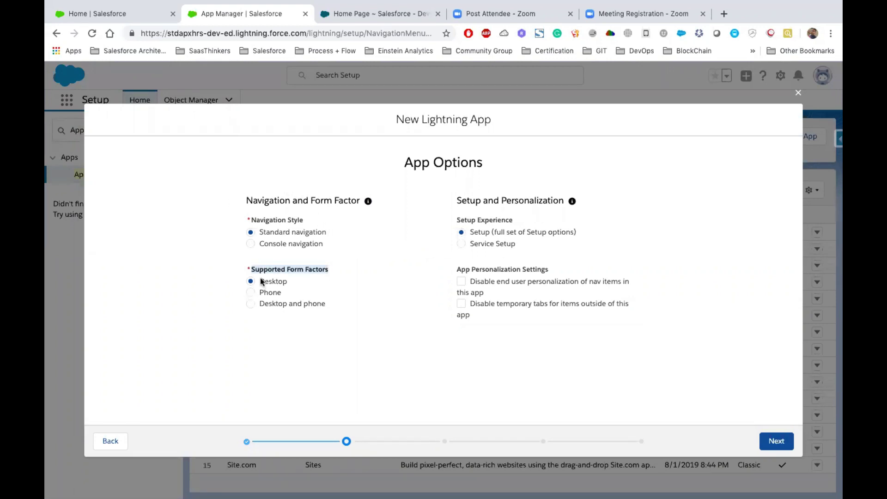
pyautogui.moveTo(249, 273); pyautogui.dragTo(326, 307)
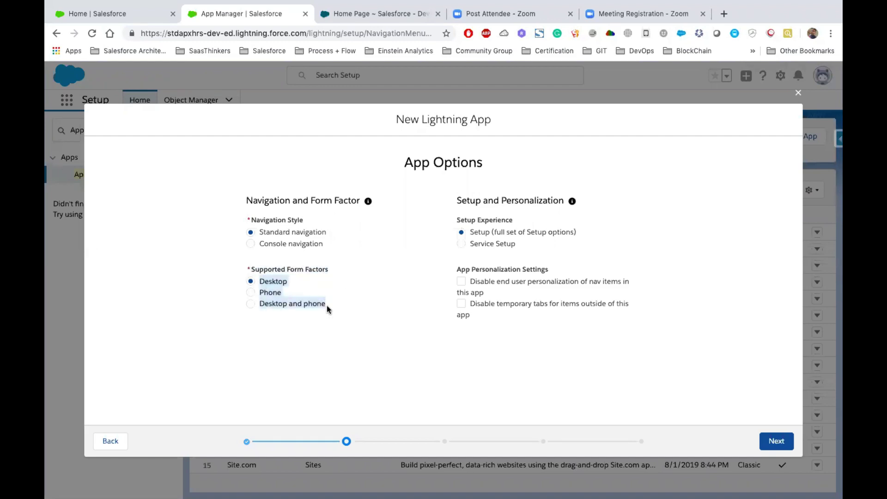
pyautogui.click(282, 305)
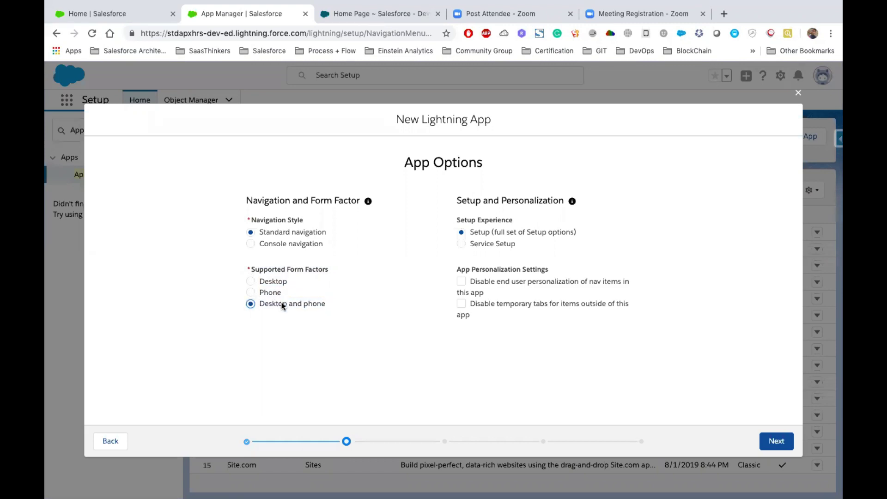
pyautogui.click(472, 235)
pyautogui.moveTo(472, 235); pyautogui.dragTo(568, 236)
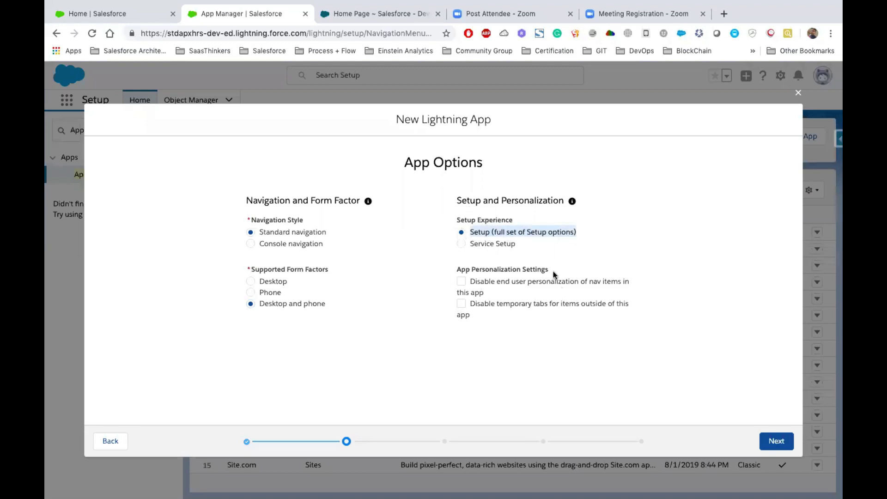
pyautogui.click(775, 444)
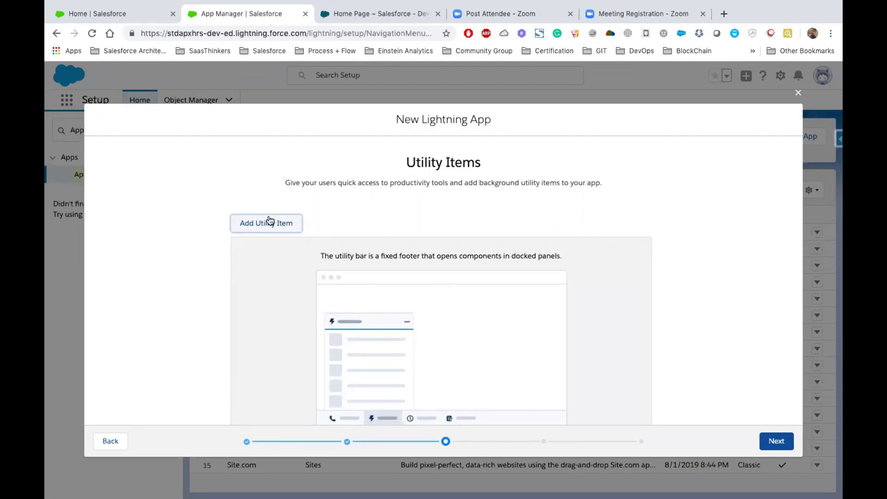
pyautogui.click(771, 441)
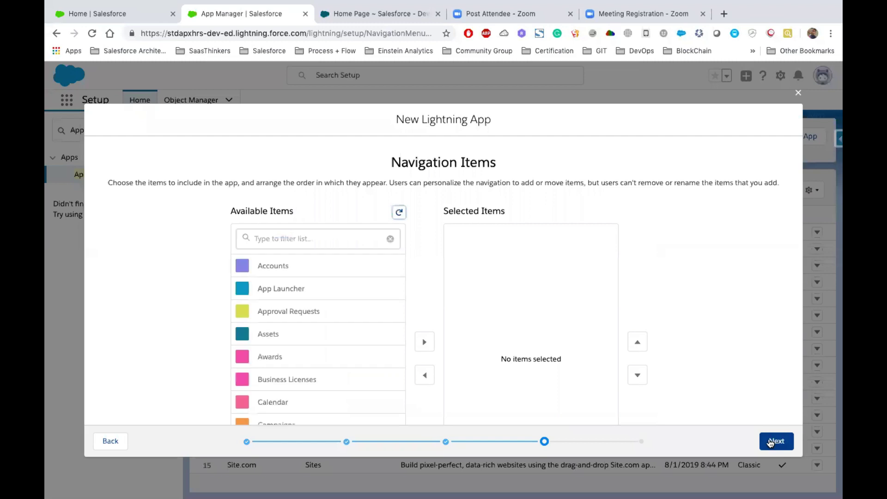
# Add Accounts and Cases to the app's selected navigation items.
pyautogui.scroll(-10, 308, 354)
pyautogui.scroll(10, 308, 355)
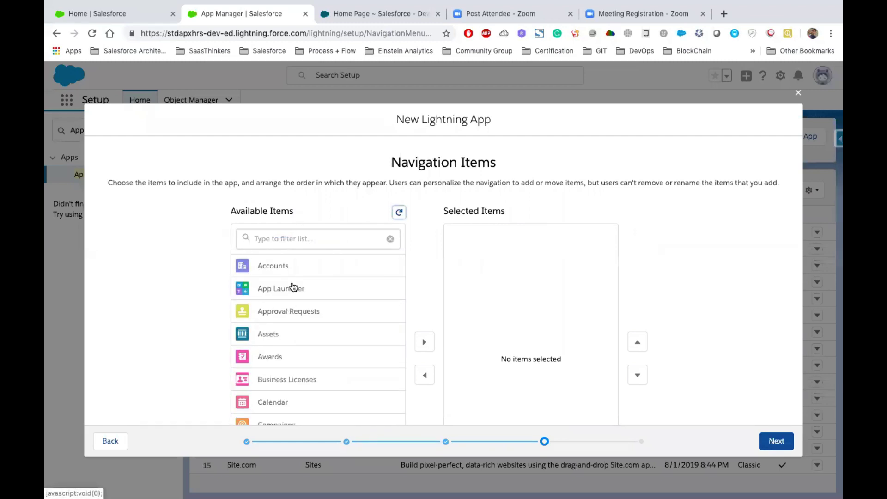
pyautogui.scroll(-10, 292, 286)
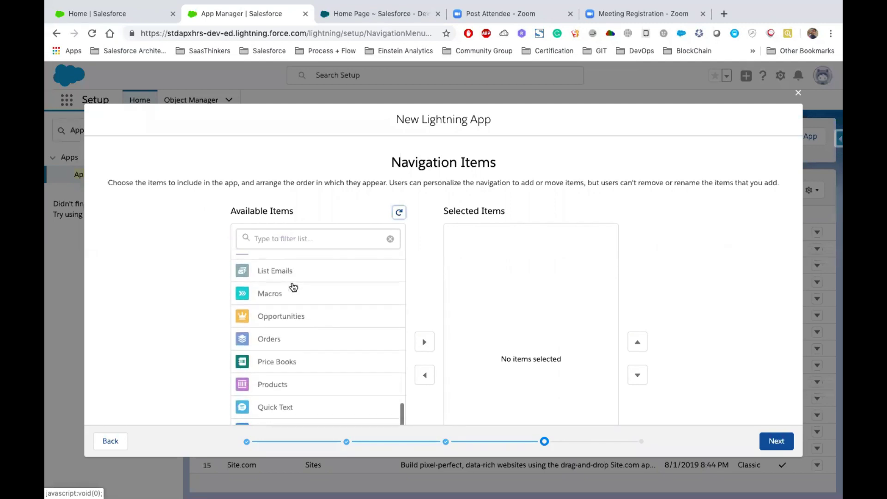
pyautogui.scroll(10, 292, 286)
pyautogui.click(279, 270)
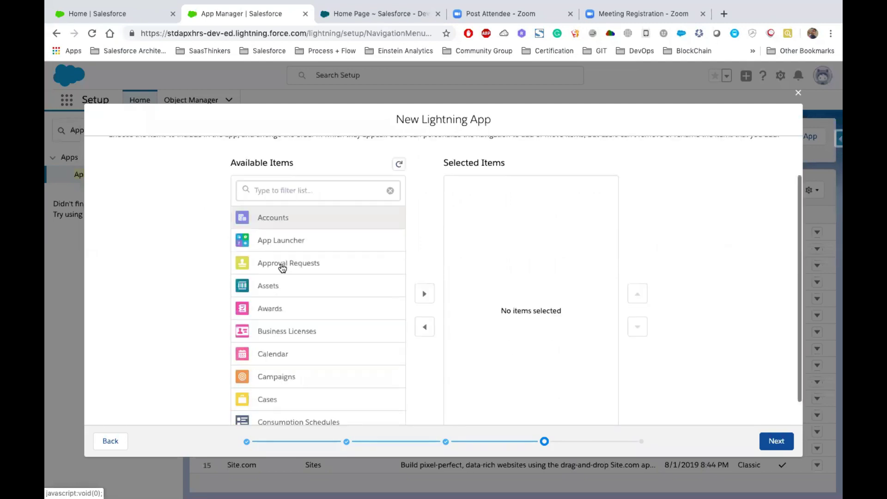
pyautogui.click(425, 294)
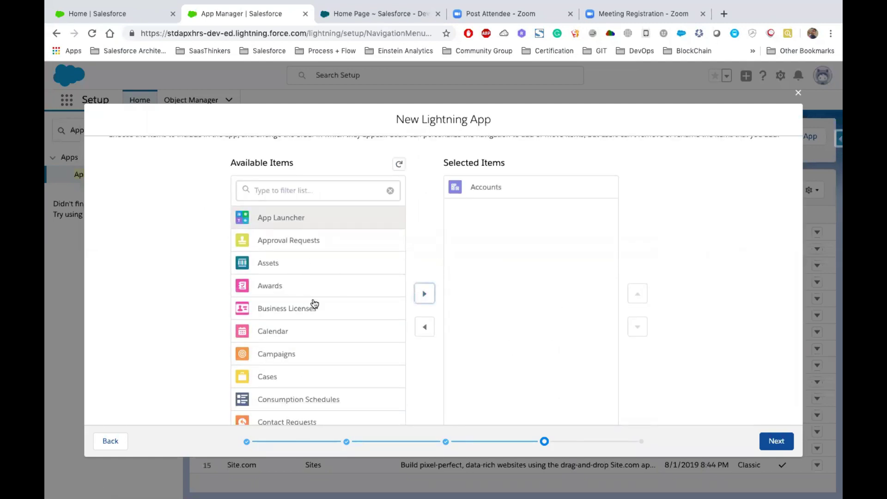
pyautogui.click(283, 376)
pyautogui.click(424, 294)
# Find Opportunities among the available items, add it to the app's navigation, and continue to User Profiles.
pyautogui.scroll(-5, 311, 306)
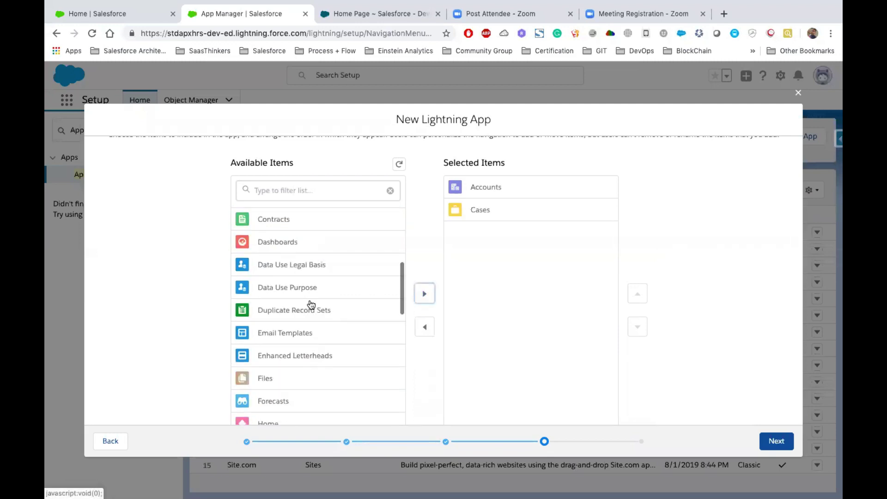
pyautogui.scroll(-3, 326, 317)
pyautogui.click(272, 199)
pyautogui.write('Oppo')
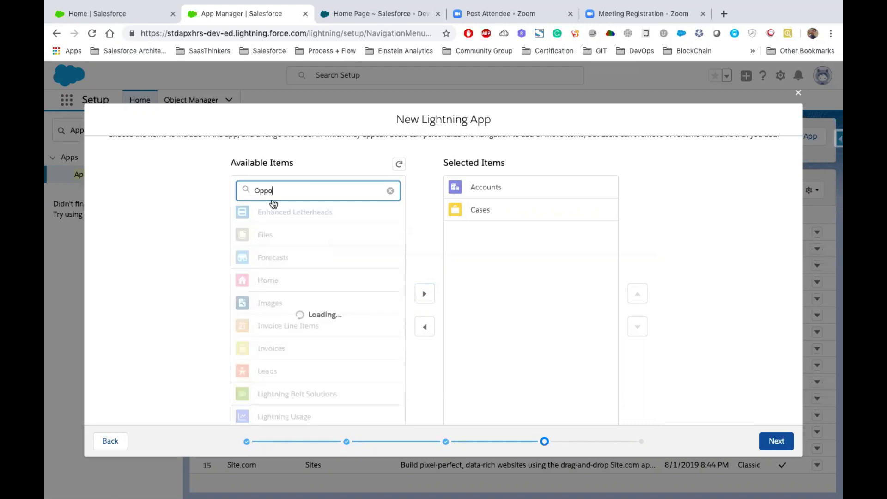
pyautogui.click(315, 224)
pyautogui.click(424, 294)
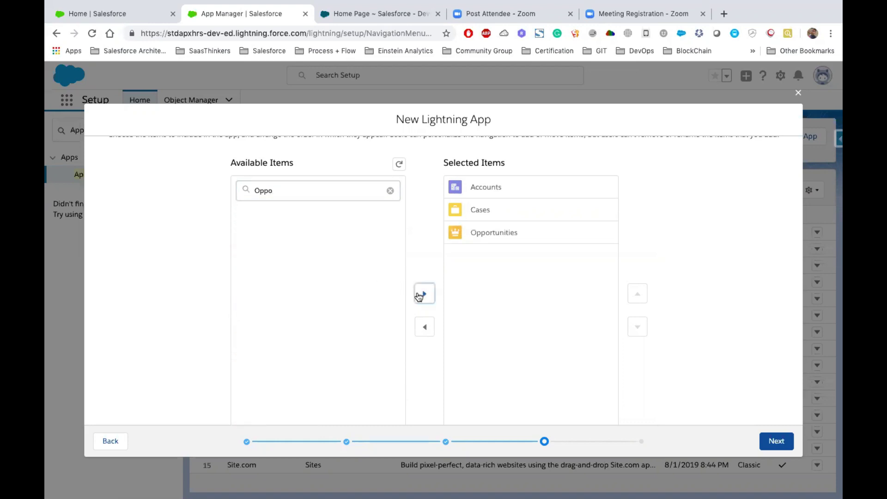
pyautogui.click(776, 441)
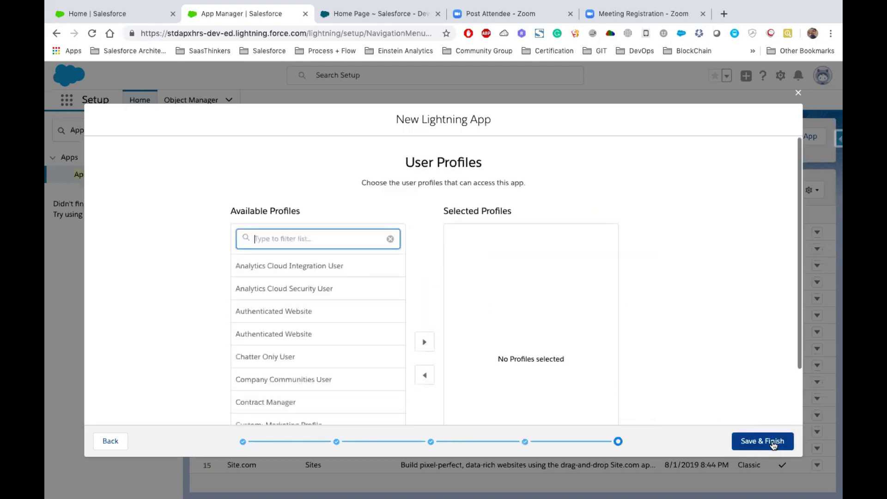
# Give the System Administrator profile access to the app and clear the profile filter.
pyautogui.moveTo(230, 211); pyautogui.dragTo(309, 215)
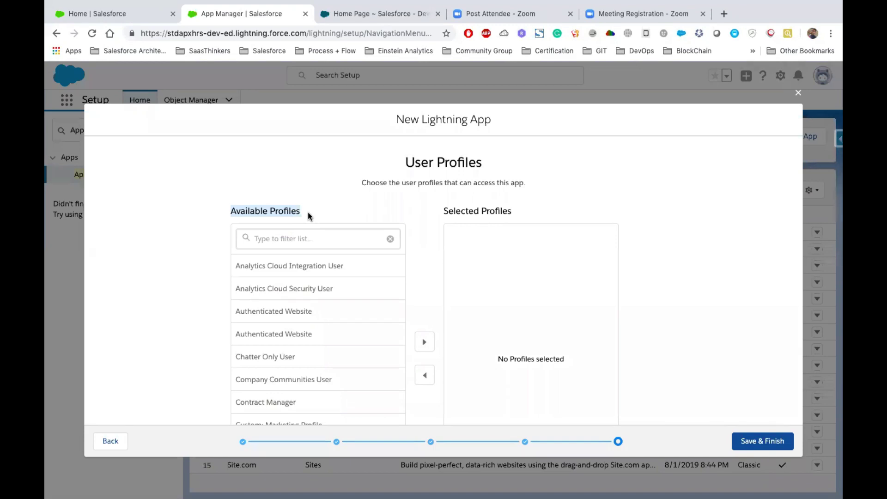
pyautogui.click(302, 242)
pyautogui.write('System')
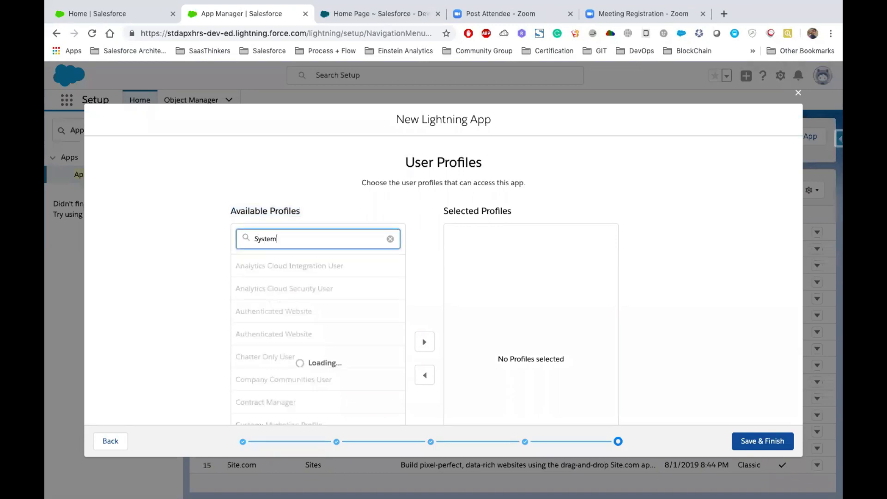
pyautogui.click(303, 274)
pyautogui.scroll(-1, 277, 276)
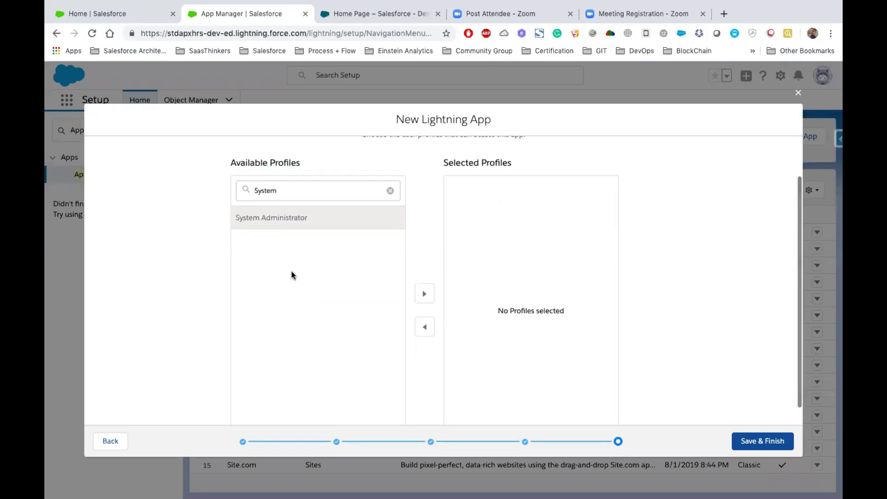
pyautogui.click(418, 300)
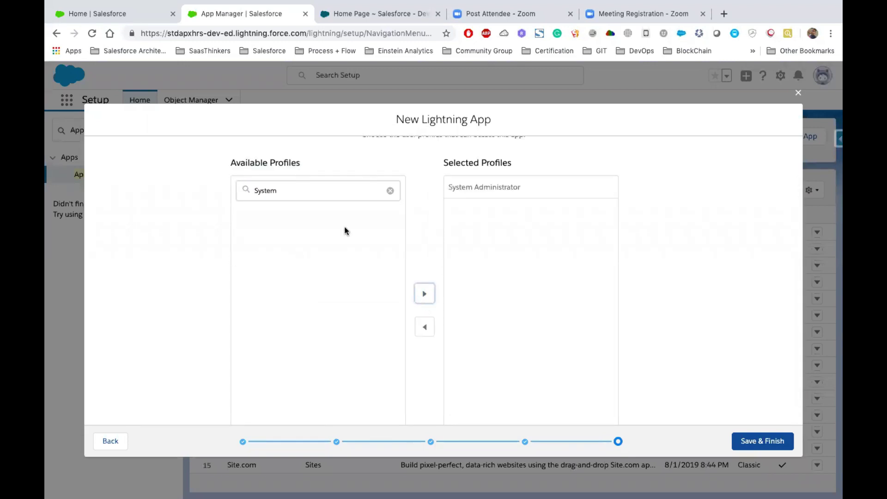
pyautogui.click(390, 191)
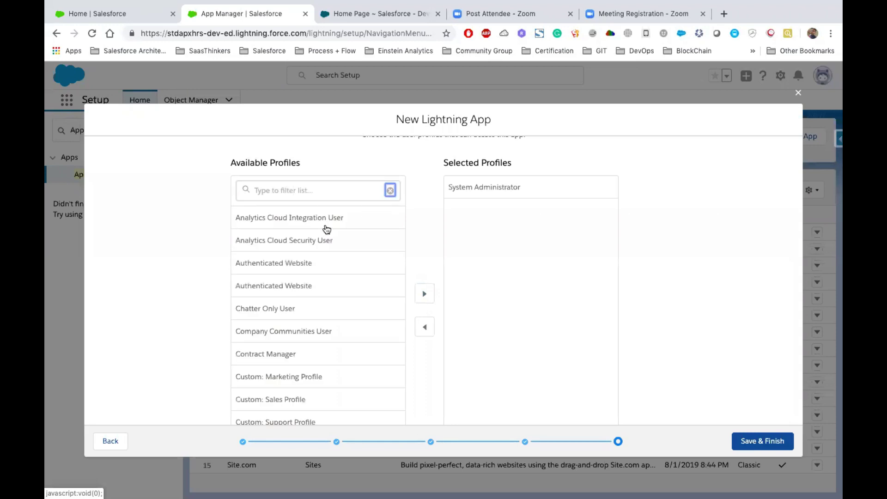
# Save and finish the new Lightning app, and highlight its name in the app list.
pyautogui.click(484, 187)
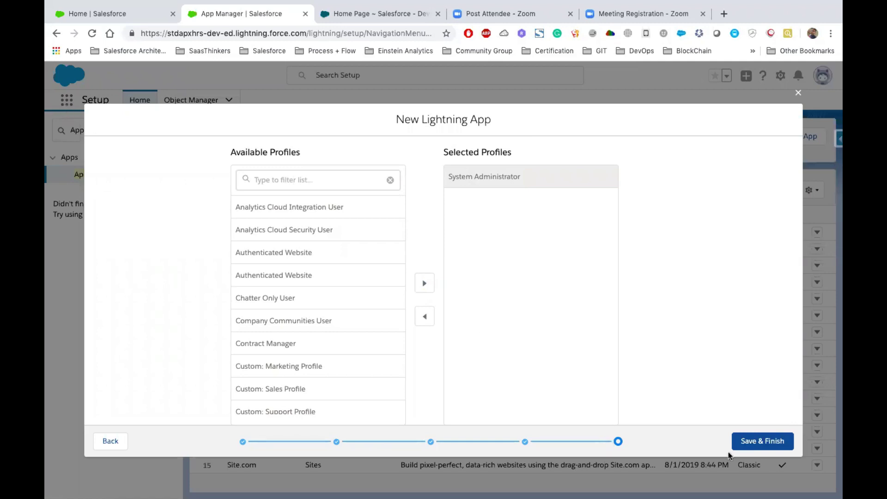
pyautogui.click(757, 443)
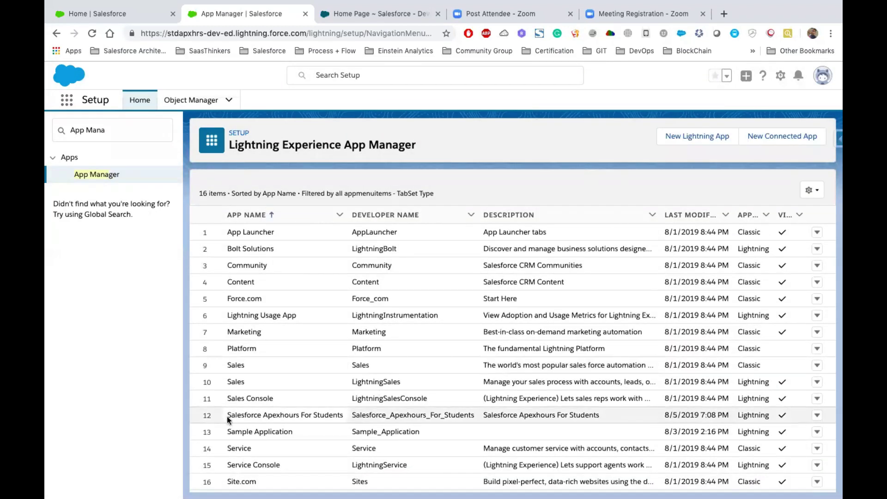
pyautogui.click(340, 415)
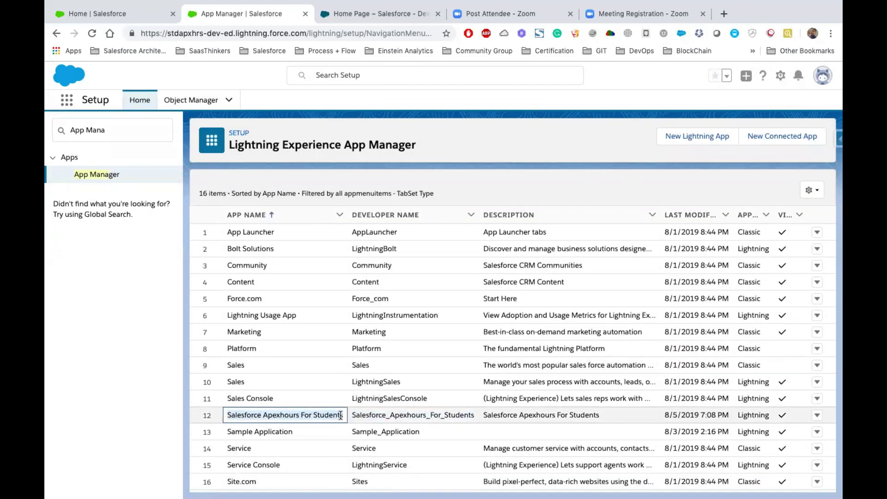
# Launch the Salesforce Apexhours For Students app and view its Accounts and Cases pages.
pyautogui.click(66, 103)
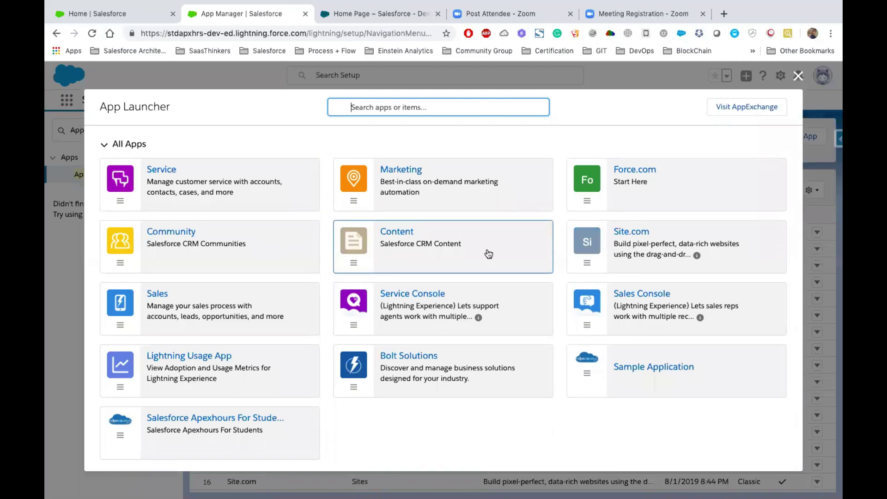
pyautogui.scroll(-3, 489, 254)
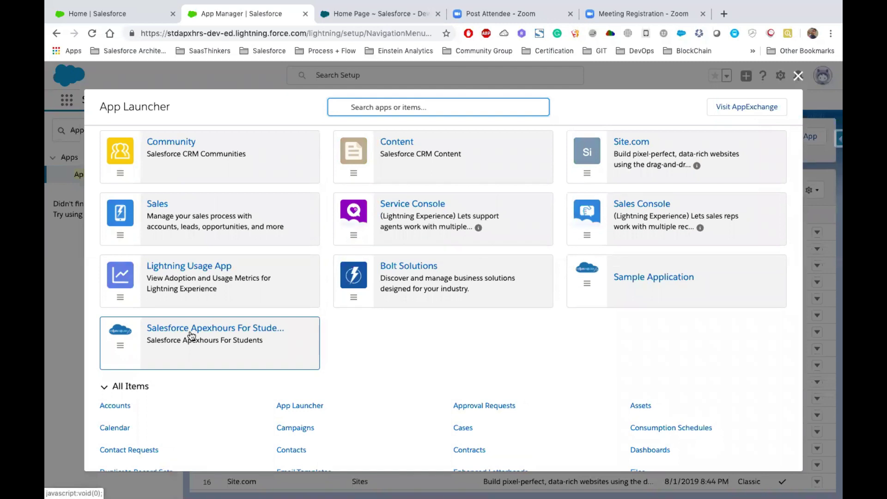
pyautogui.click(214, 332)
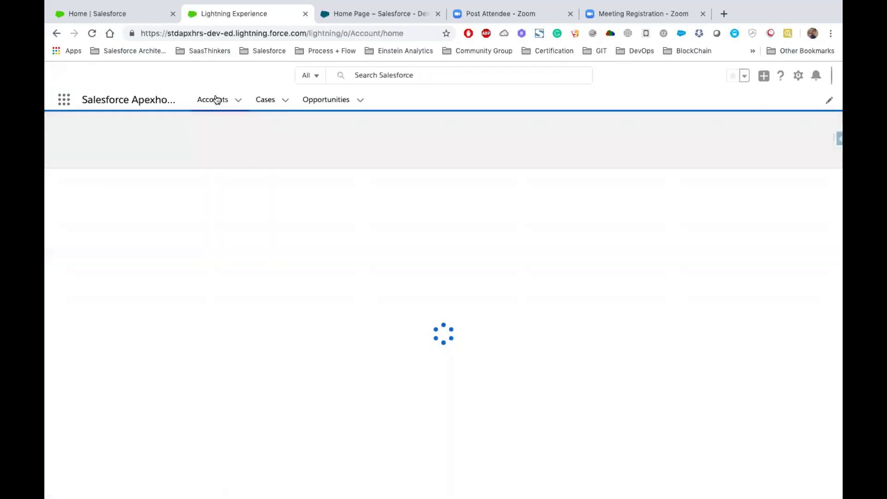
pyautogui.click(216, 99)
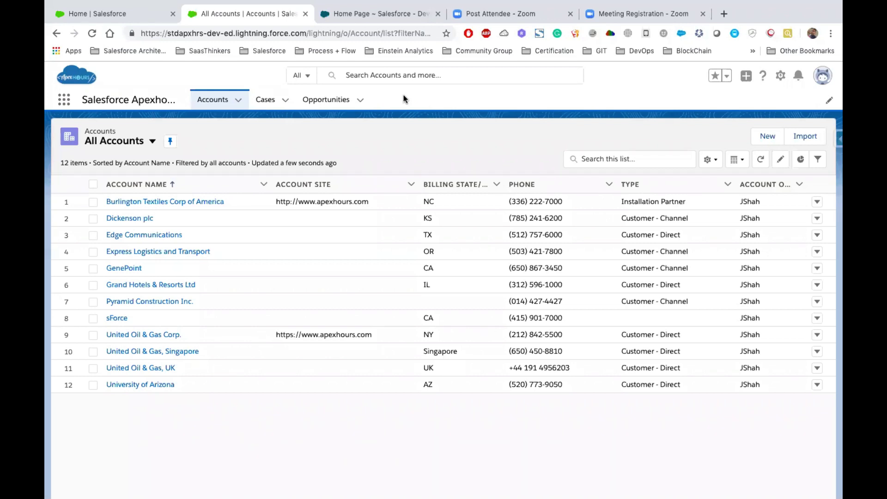
pyautogui.click(278, 105)
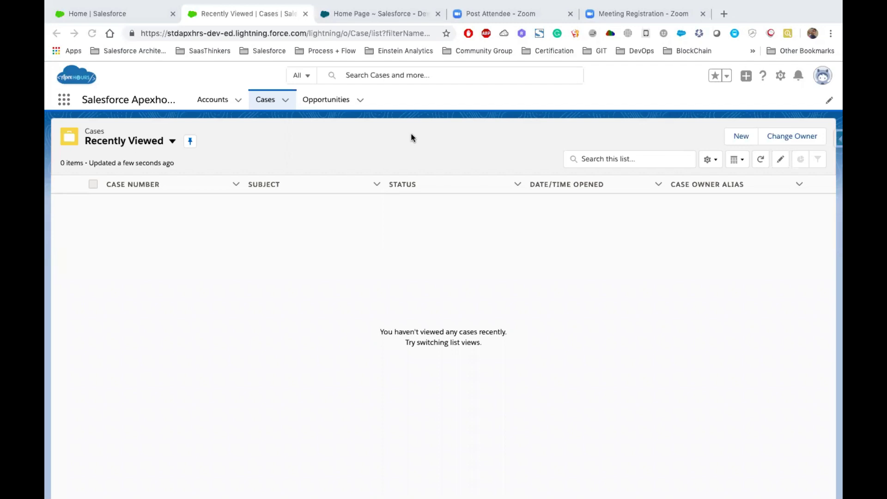
# Switch to the Salesforce Classic org, search its setup for "apps", and open the Apps page under Create.
pyautogui.click(366, 13)
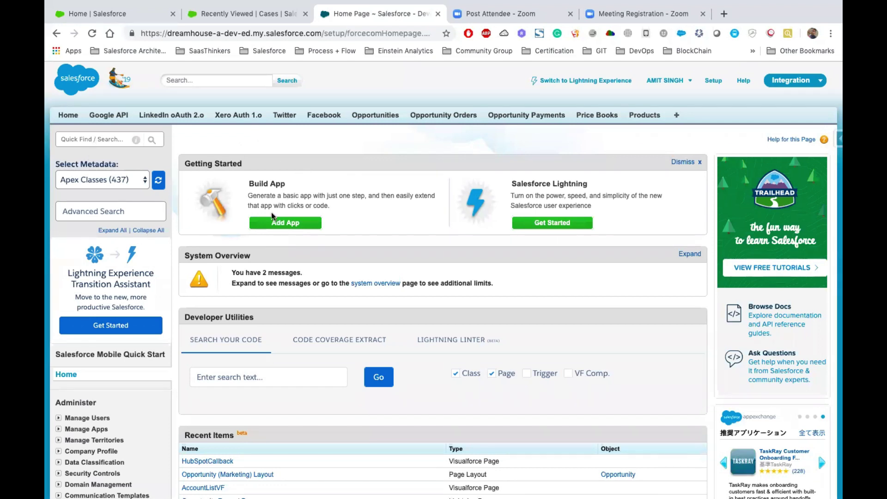
pyautogui.click(82, 139)
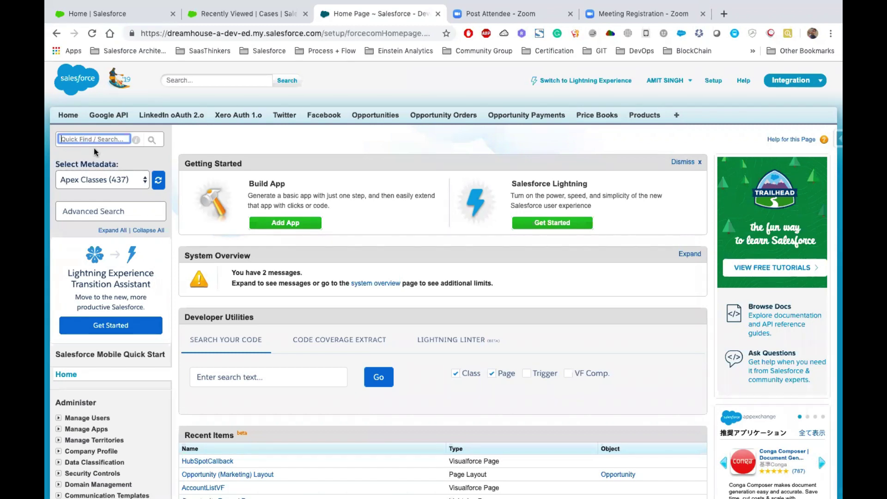
pyautogui.write('apps')
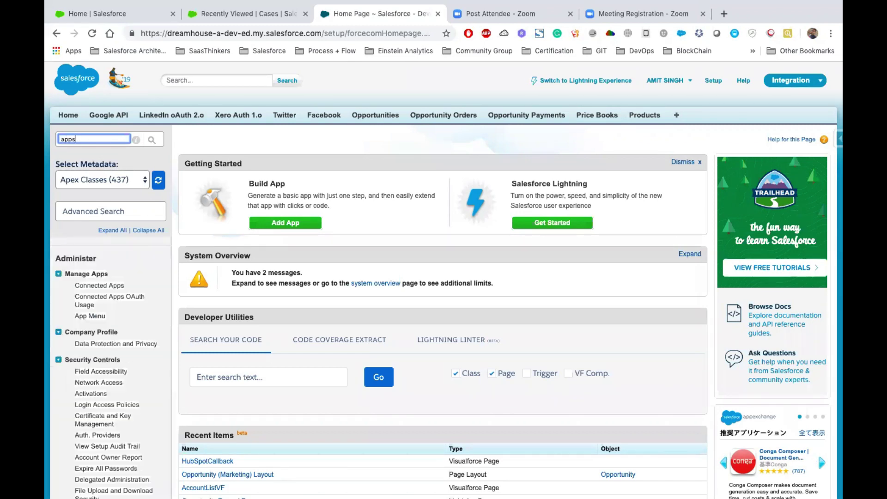
pyautogui.scroll(-4, 192, 356)
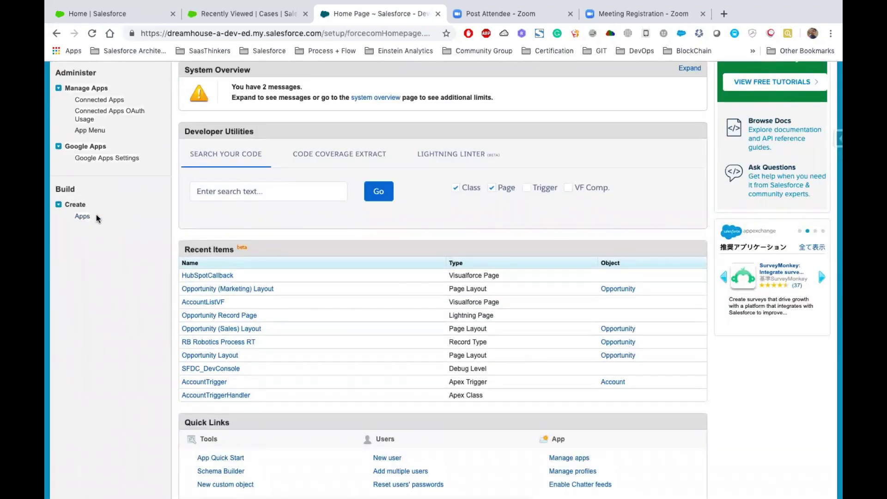
pyautogui.click(83, 219)
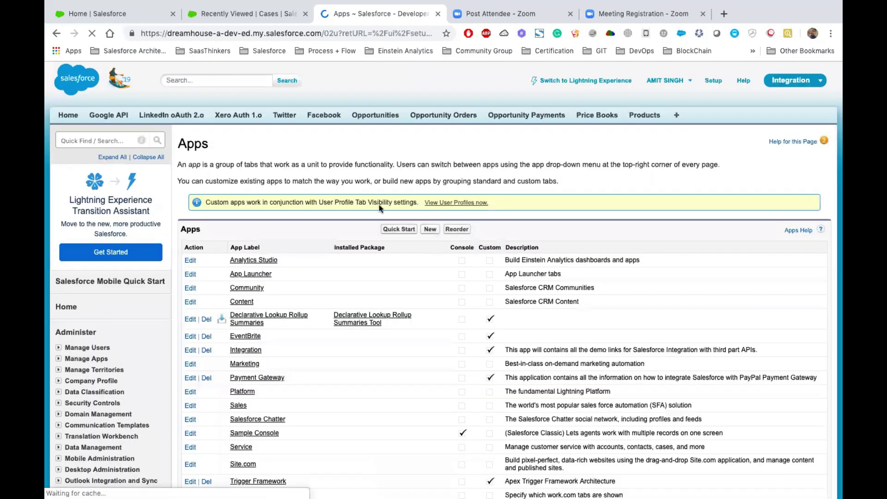
# Start a new app of the type Custom app and continue to its details.
pyautogui.click(430, 203)
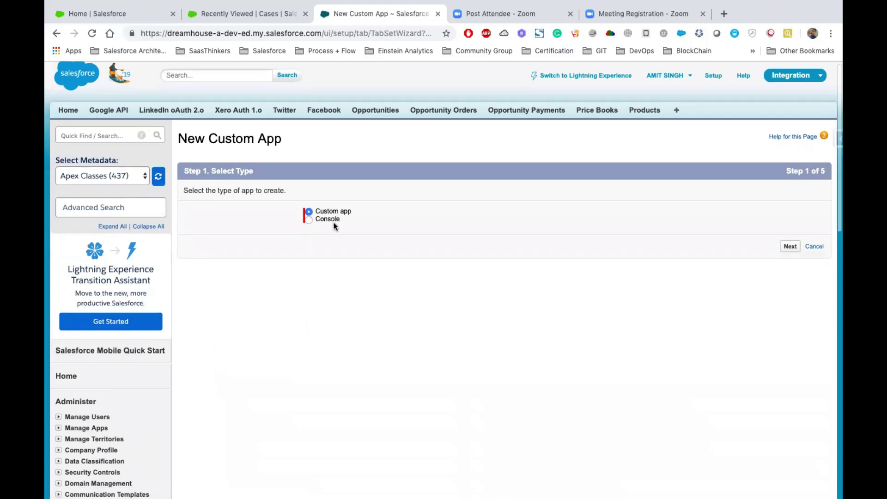
pyautogui.moveTo(358, 214); pyautogui.dragTo(318, 213)
pyautogui.click(790, 248)
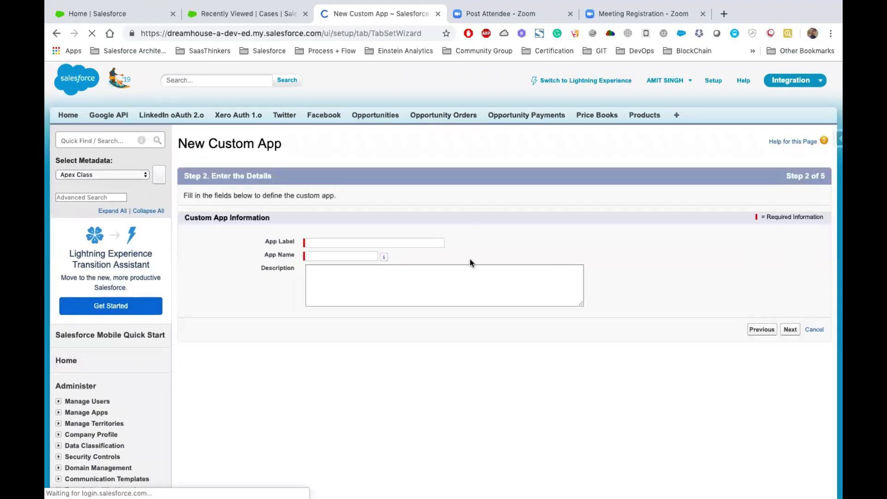
# Enter "Webinars" as the app label and app name, and continue to the logo selection.
pyautogui.click(343, 245)
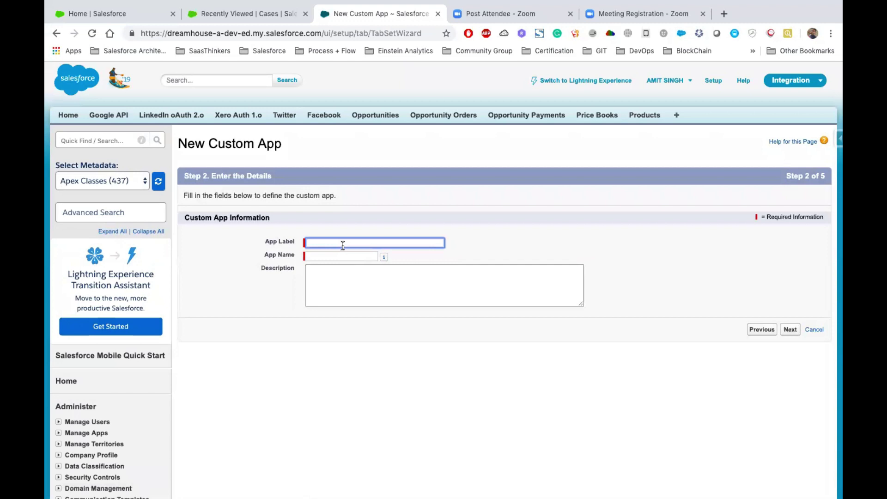
pyautogui.write('Webinars')
pyautogui.press('Tab')
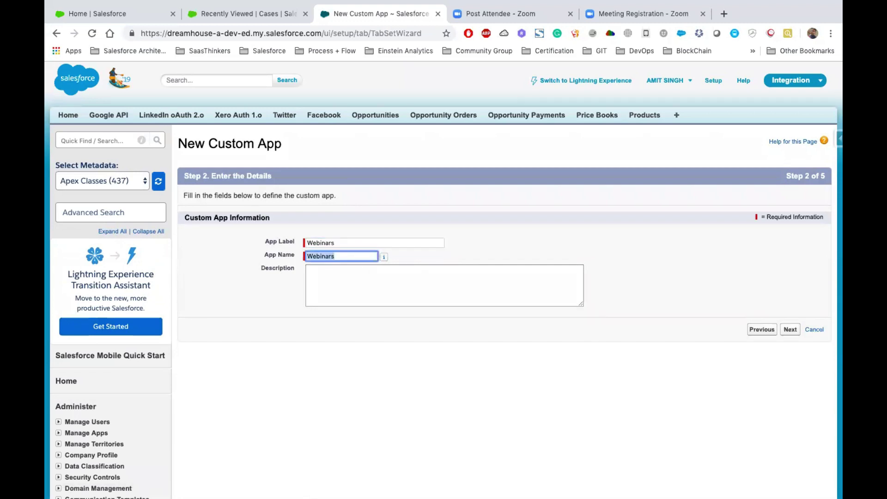
pyautogui.click(790, 330)
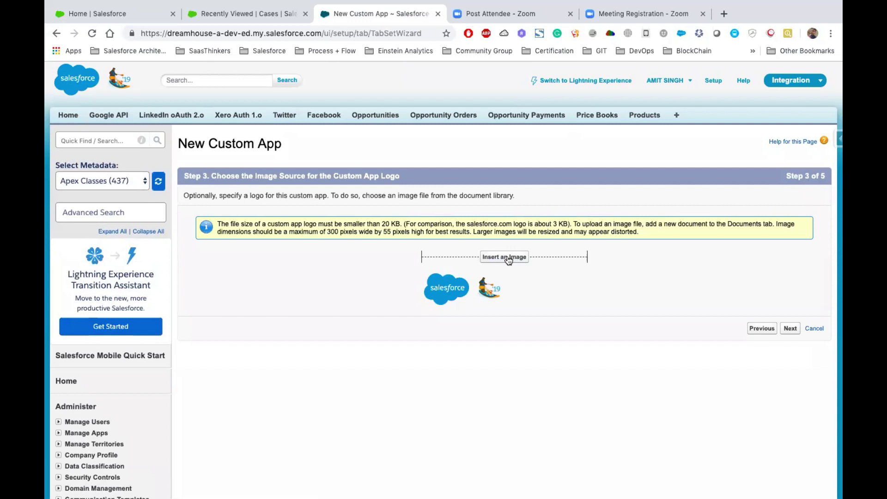
# Insert a logo image from My Personal Documents for the custom app and continue to the tab selection.
pyautogui.click(505, 257)
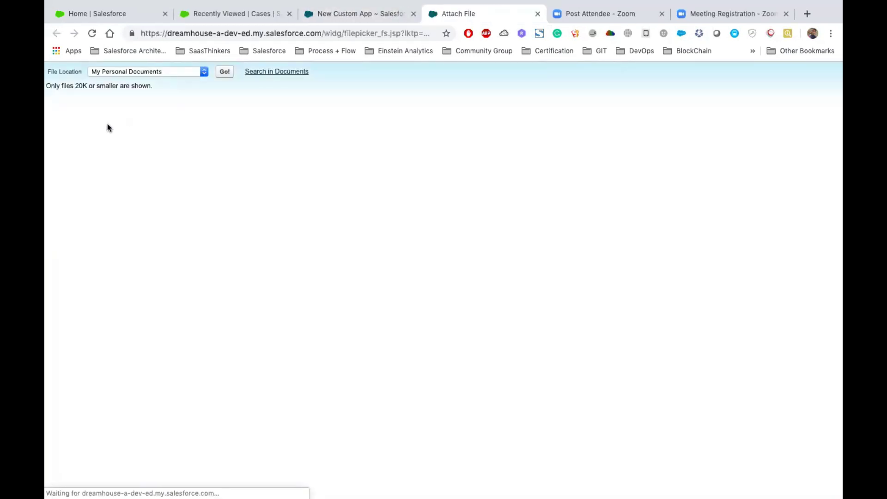
pyautogui.click(79, 129)
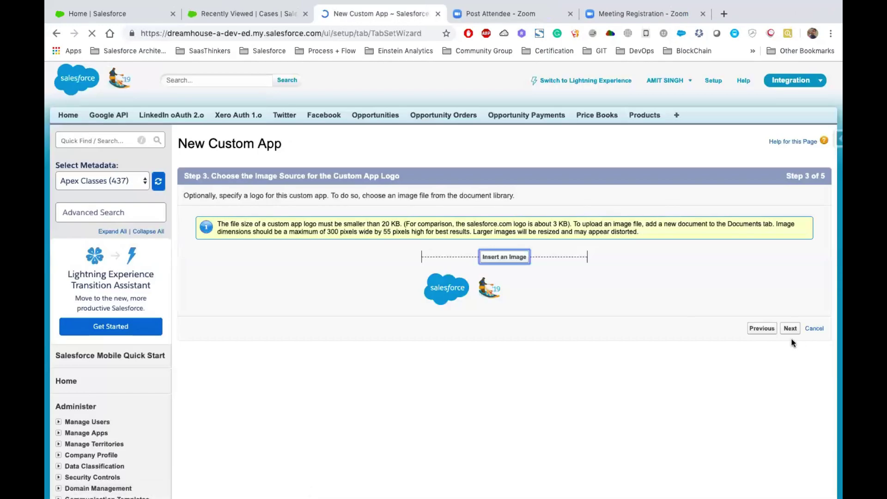
pyautogui.click(790, 322)
pyautogui.click(789, 323)
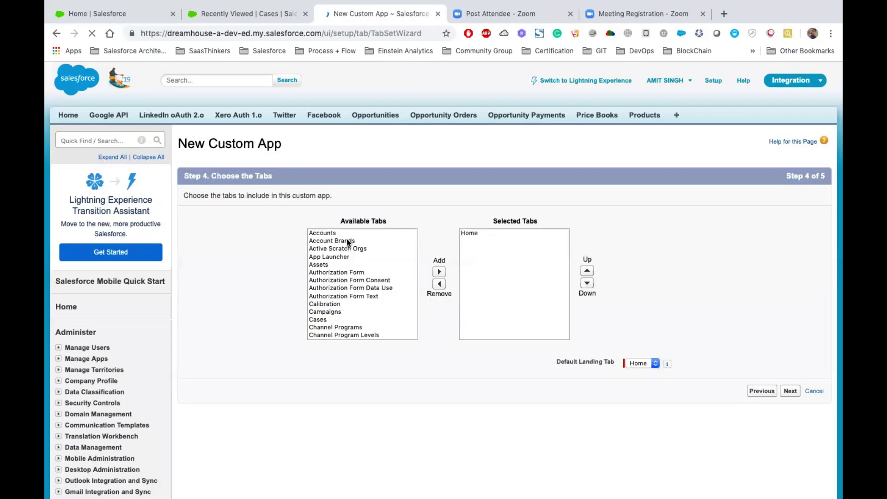
# Add Locations, Macros, Maintenance Plans, Metrics, Namespace Registries and Omni Supervisor to the app's selected tabs.
pyautogui.click(335, 233)
pyautogui.moveTo(335, 232)
pyautogui.mouseDown()
pyautogui.moveTo(346, 335)
pyautogui.moveTo(356, 267)
pyautogui.moveTo(353, 300)
pyautogui.moveTo(341, 232)
pyautogui.mouseUp()
pyautogui.scroll(-5, 348, 335)
pyautogui.click(341, 233)
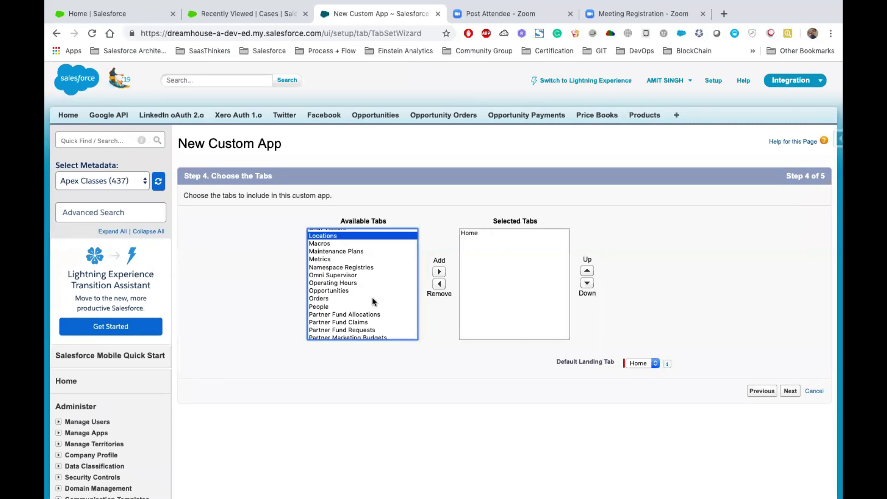
pyautogui.moveTo(338, 241); pyautogui.dragTo(347, 276)
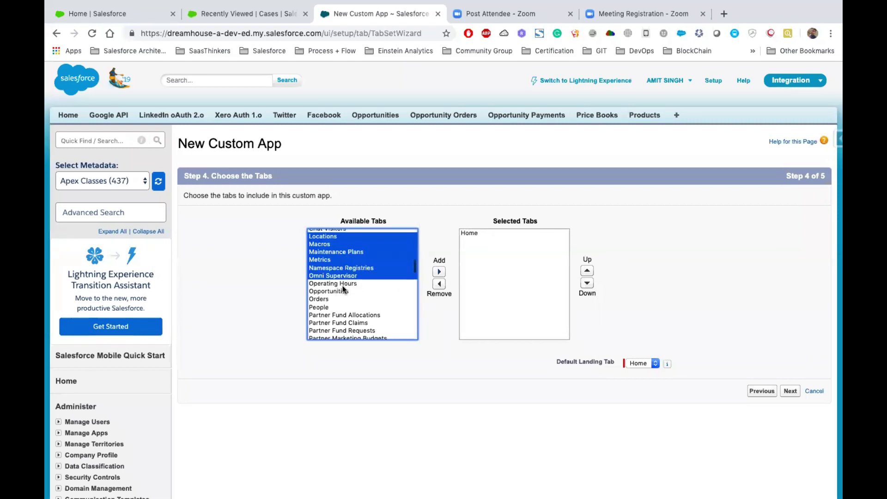
pyautogui.click(439, 273)
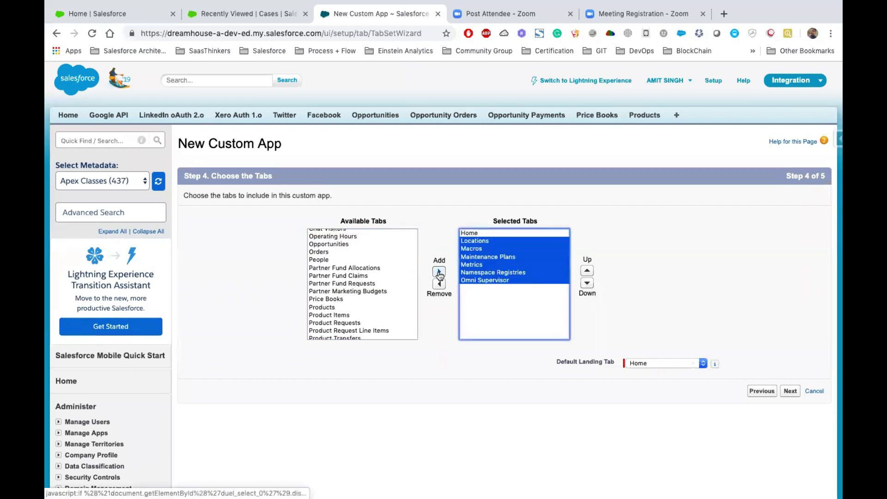
# Choose the app's default landing tab from the selected tabs and continue to the profile assignment.
pyautogui.click(661, 364)
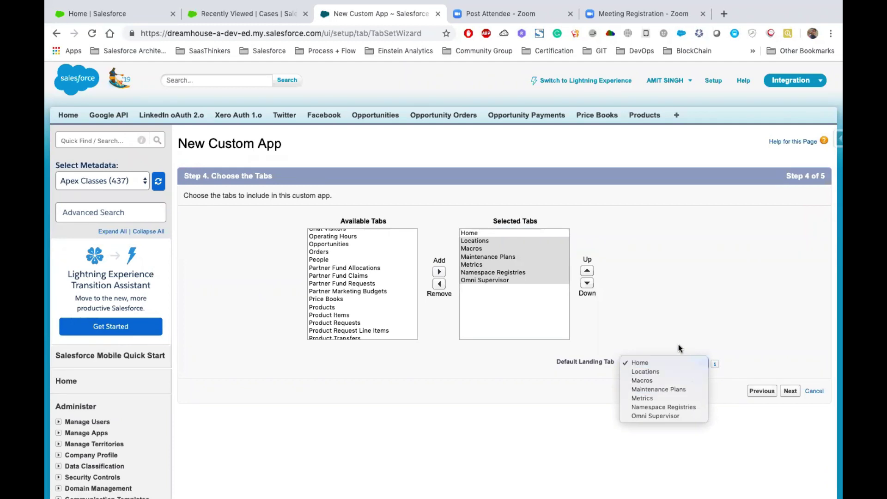
pyautogui.click(662, 381)
pyautogui.click(791, 391)
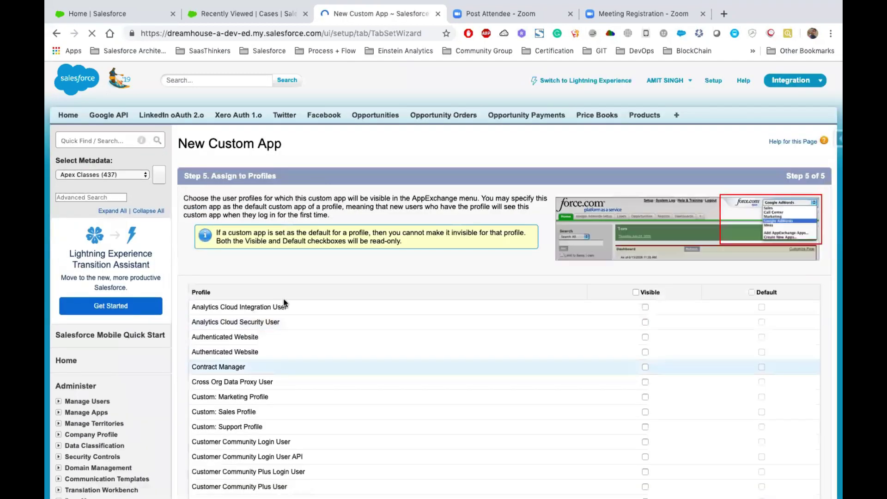
# Make the custom app visible to the System Administrator profile and save the app.
pyautogui.scroll(-5, 531, 352)
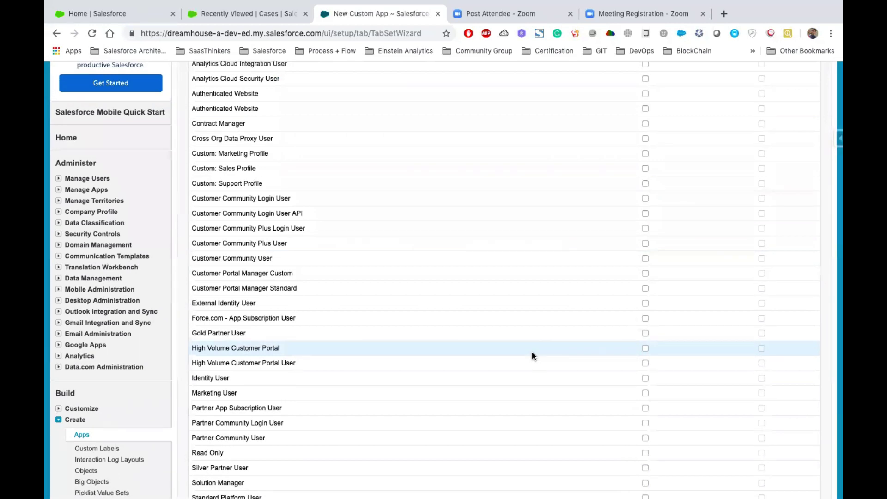
pyautogui.scroll(-5, 531, 351)
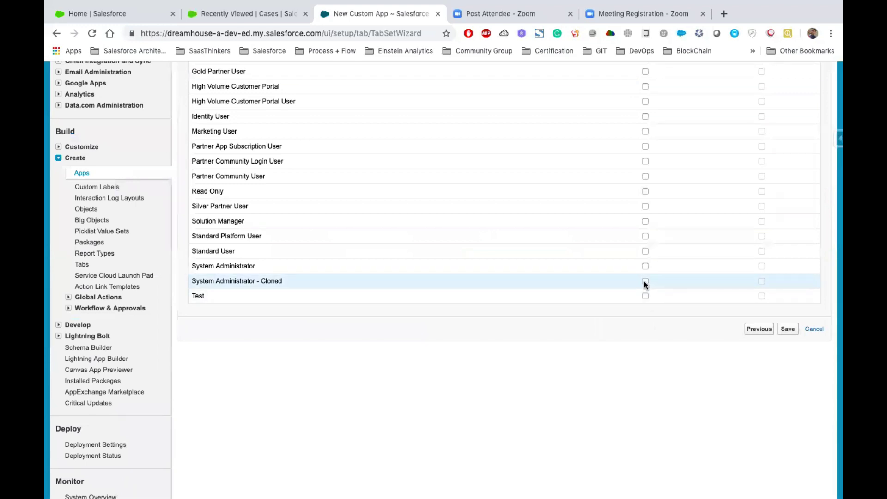
pyautogui.click(643, 267)
pyautogui.click(787, 330)
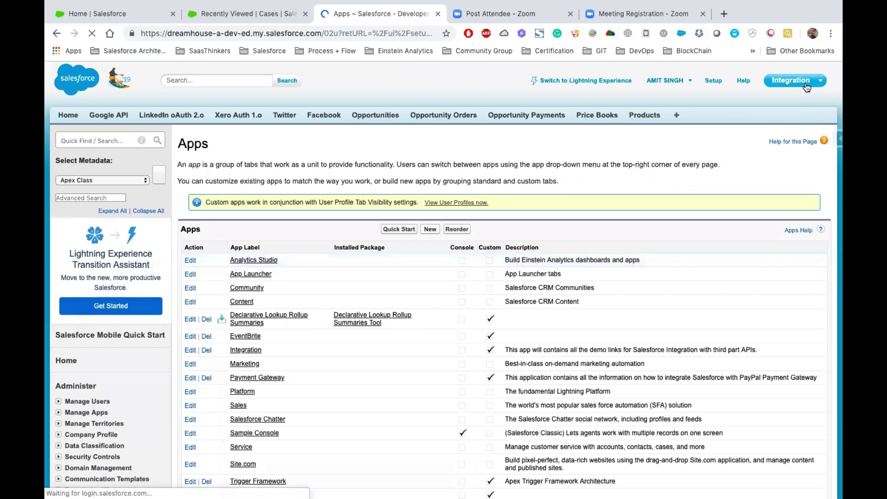
# Switch the Classic org to the Webinars app to view its logo and tabs.
pyautogui.click(791, 83)
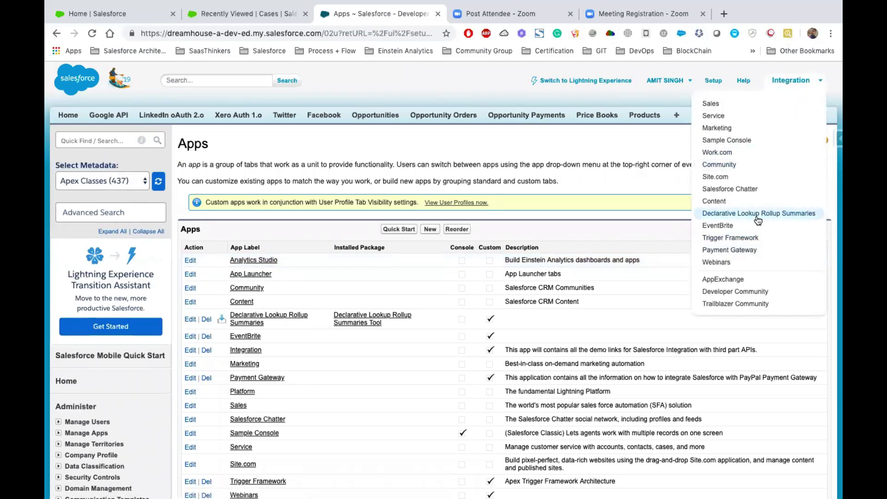
pyautogui.click(724, 263)
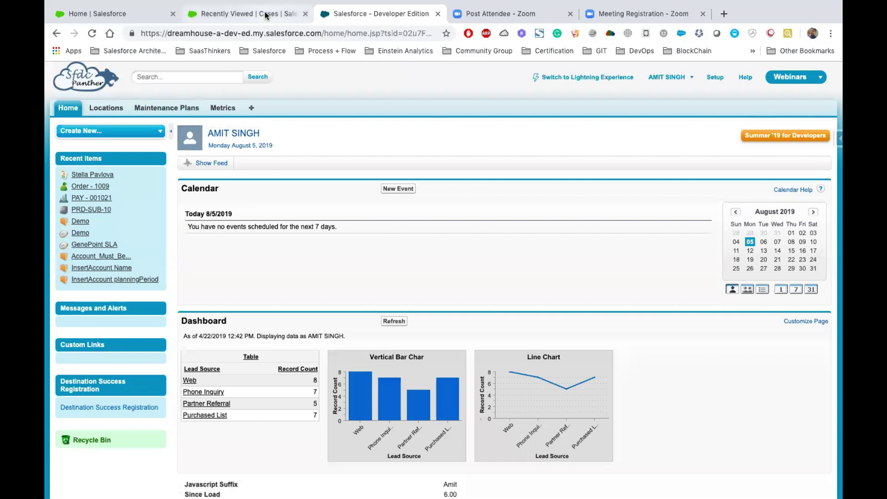
# Return to the Lightning app, view its Accounts list and the setup options, and switch to the Sales home page.
pyautogui.click(249, 14)
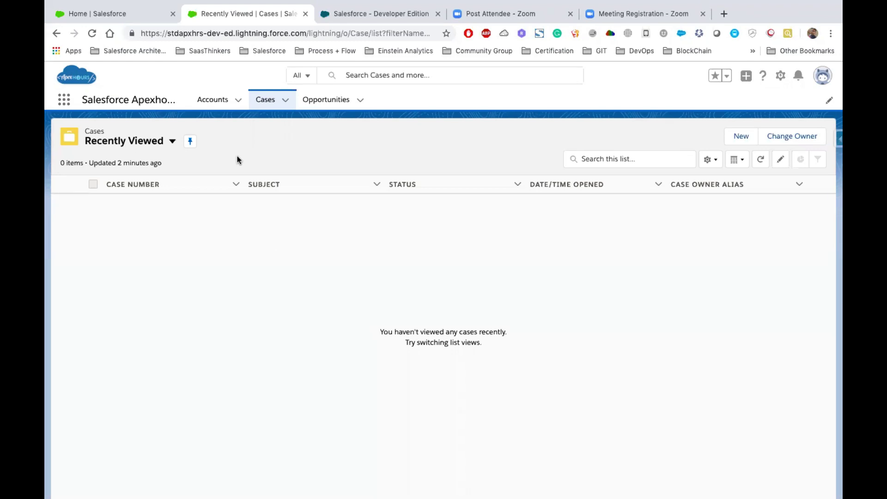
pyautogui.click(212, 102)
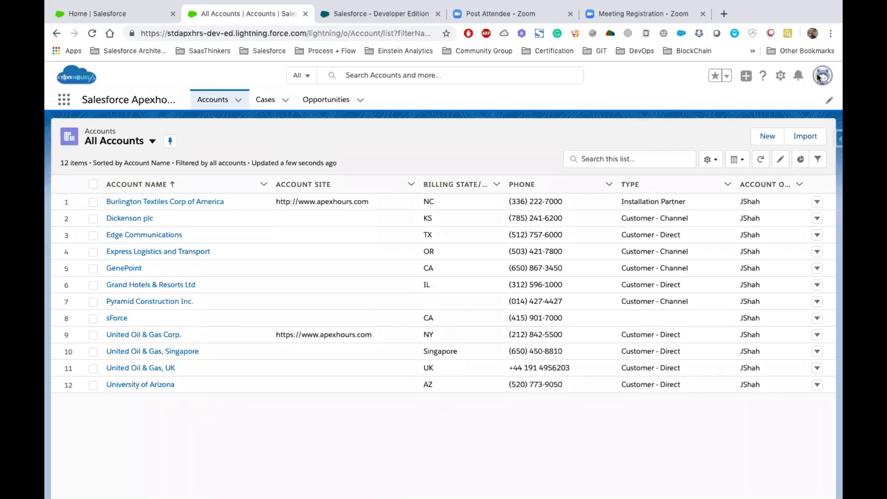
pyautogui.click(780, 76)
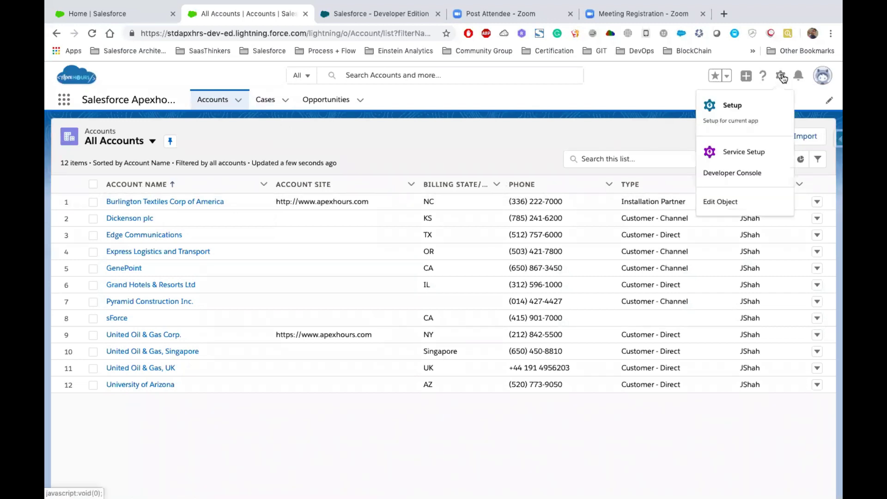
pyautogui.click(83, 14)
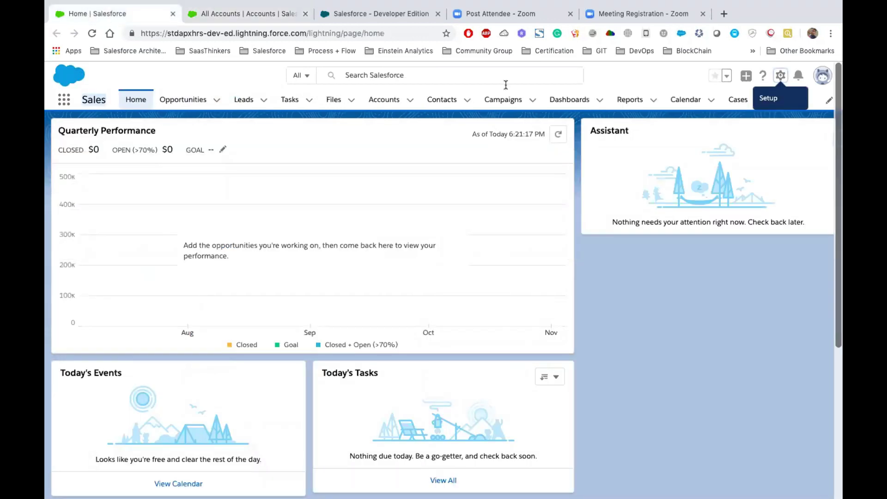
# Return to the custom app's Accounts list, open Setup from there, and find and open the Tabs setup page.
pyautogui.click(268, 13)
pyautogui.click(783, 79)
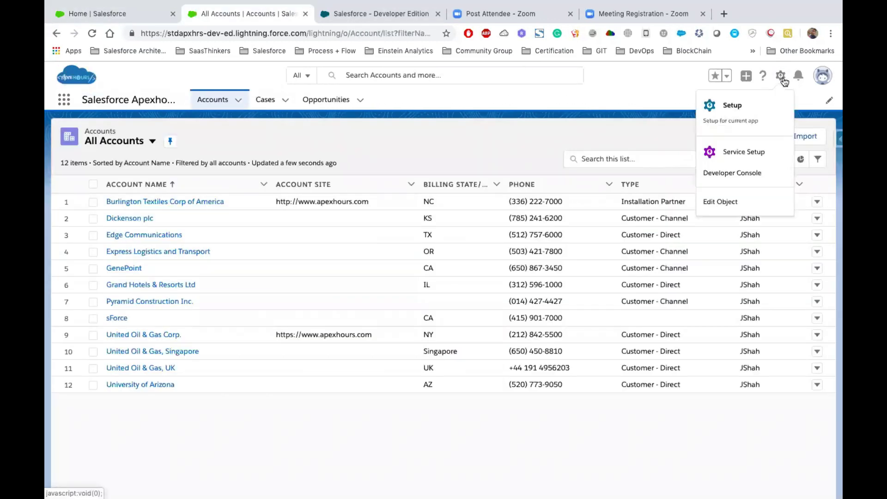
pyautogui.click(702, 104)
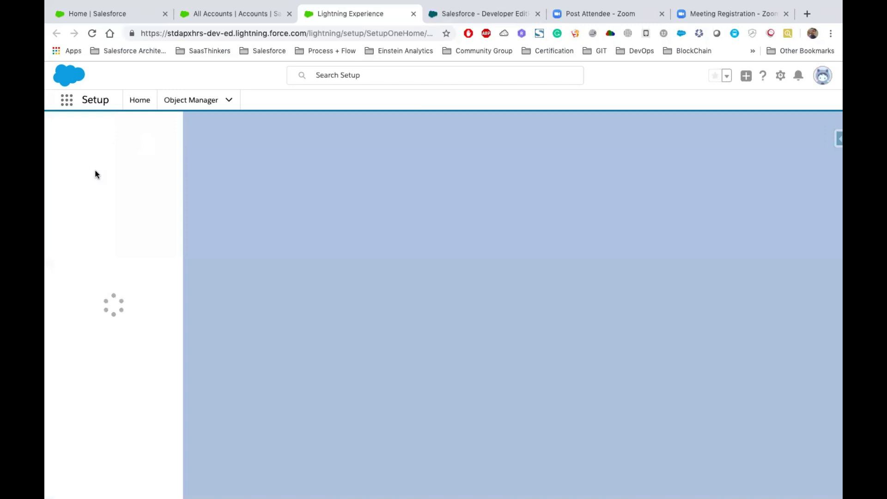
pyautogui.click(102, 137)
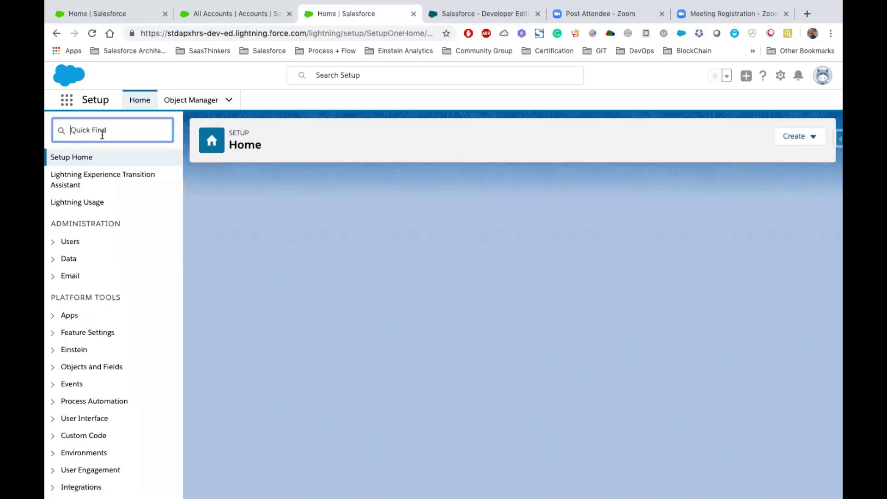
pyautogui.write('T')
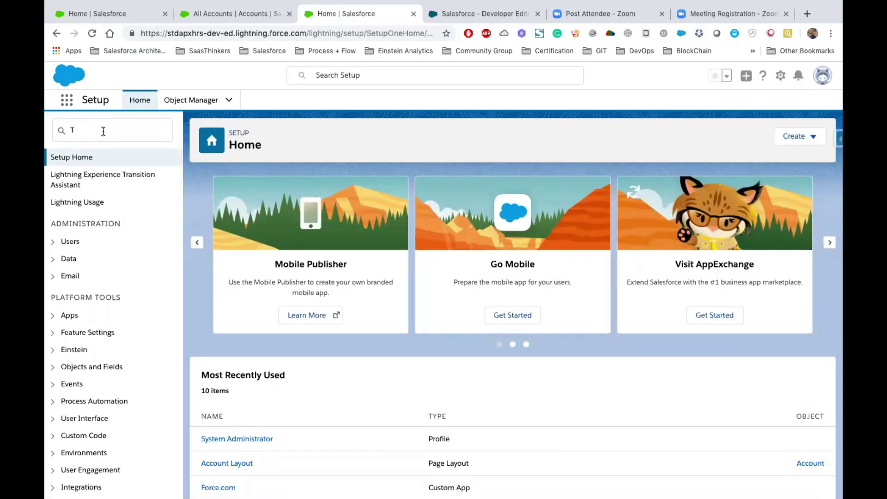
pyautogui.click(99, 128)
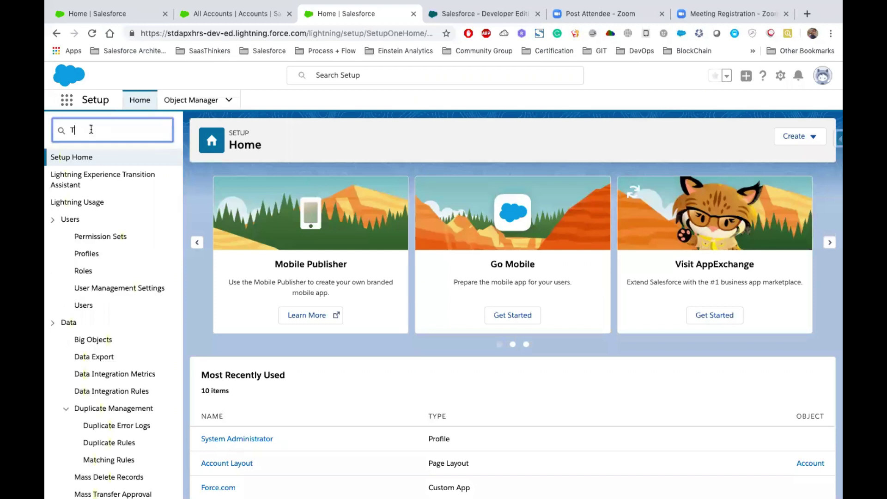
pyautogui.write('abs')
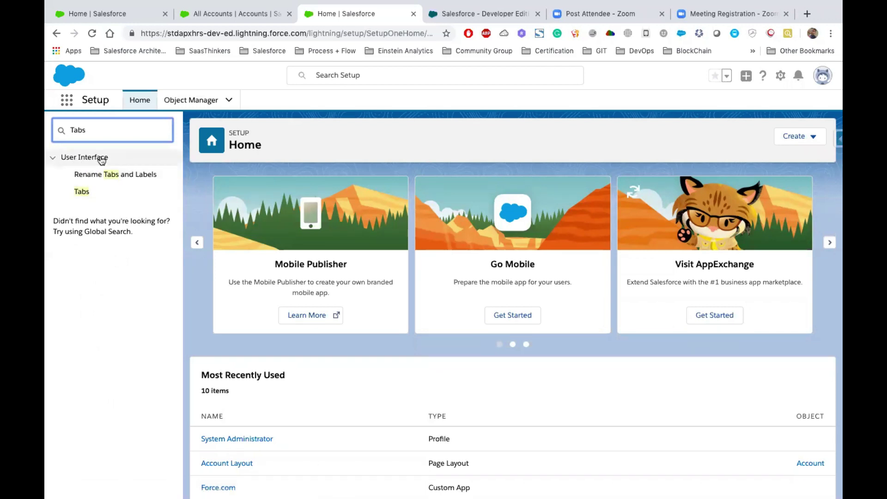
pyautogui.click(82, 191)
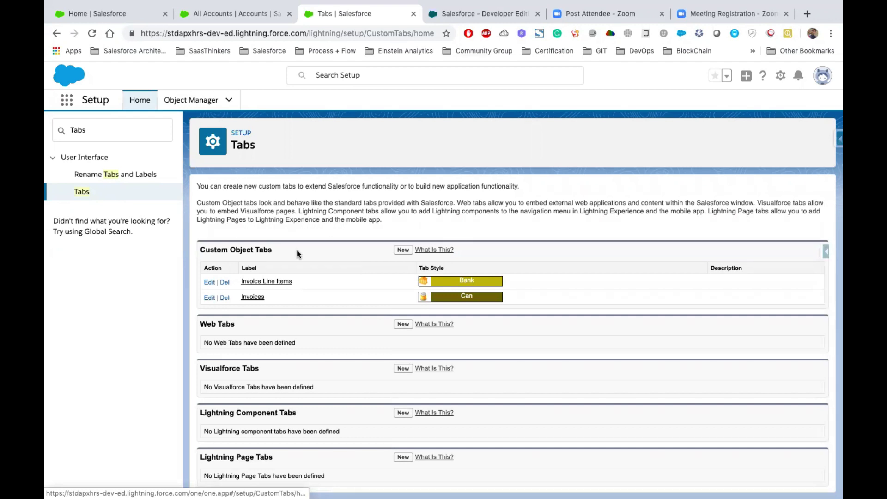
# Examine the available tab types: Custom Object, Web, Visualforce, Lightning Component and Lightning Page tabs.
pyautogui.moveTo(285, 248); pyautogui.dragTo(197, 251)
pyautogui.moveTo(237, 326); pyautogui.dragTo(200, 326)
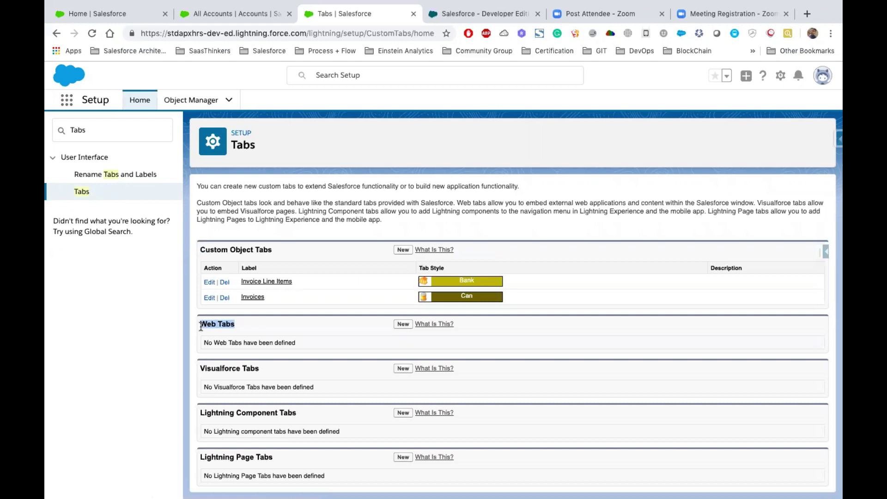
pyautogui.tripleClick(257, 368)
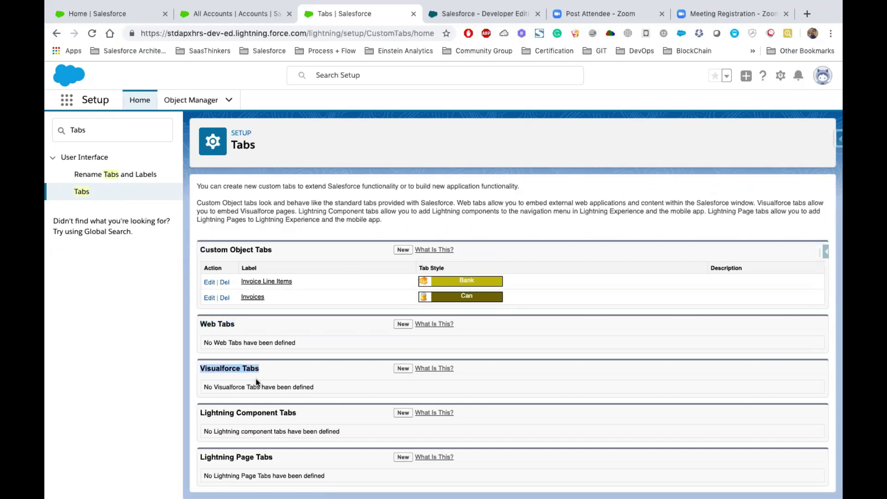
pyautogui.doubleClick(248, 412)
pyautogui.click(248, 412)
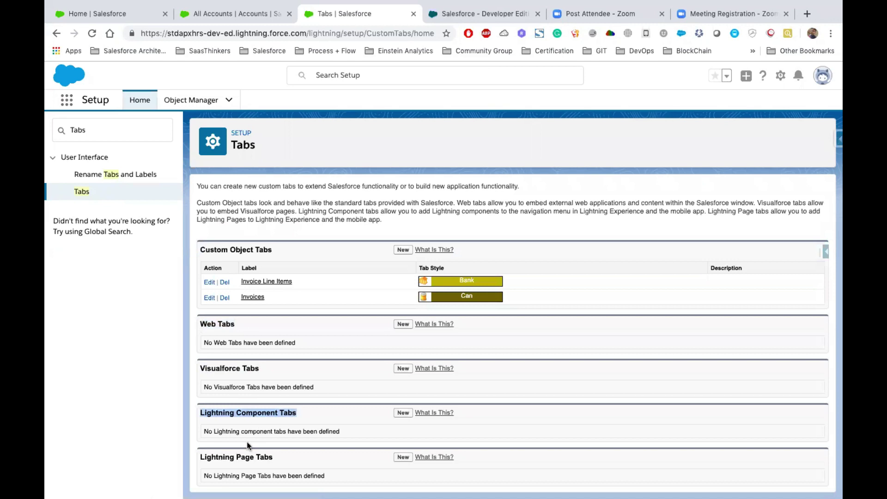
pyautogui.tripleClick(250, 456)
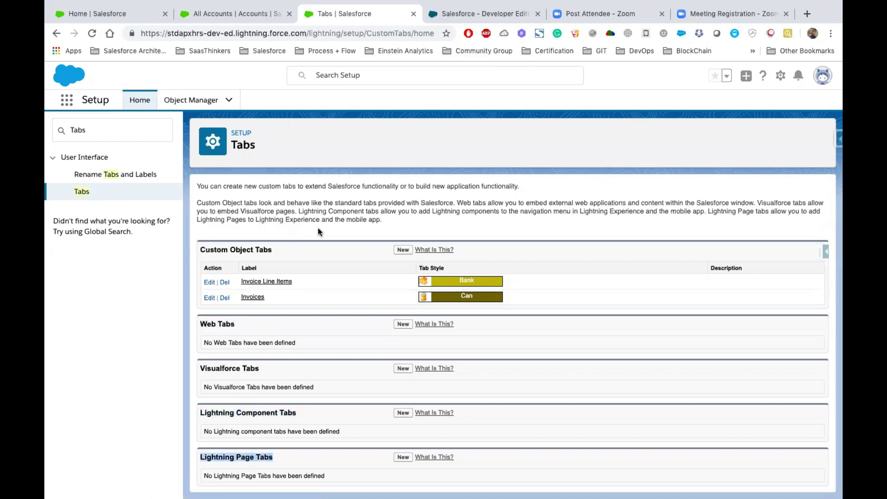
pyautogui.click(403, 251)
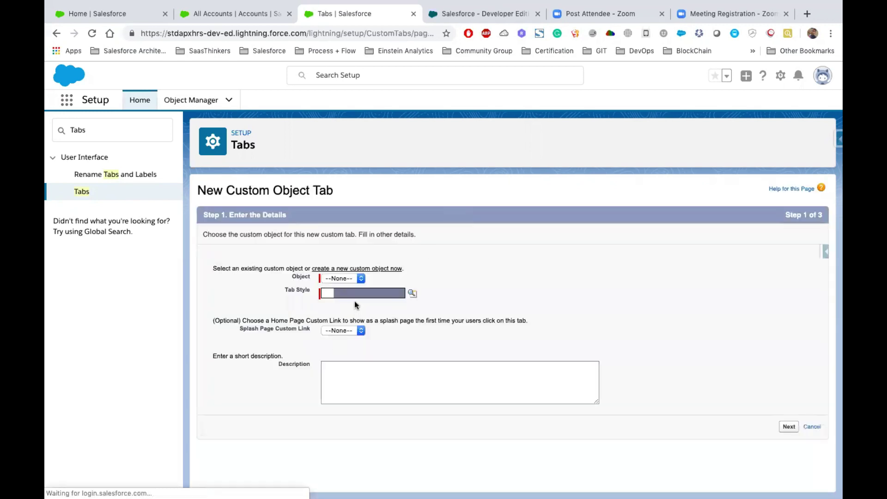
pyautogui.click(346, 278)
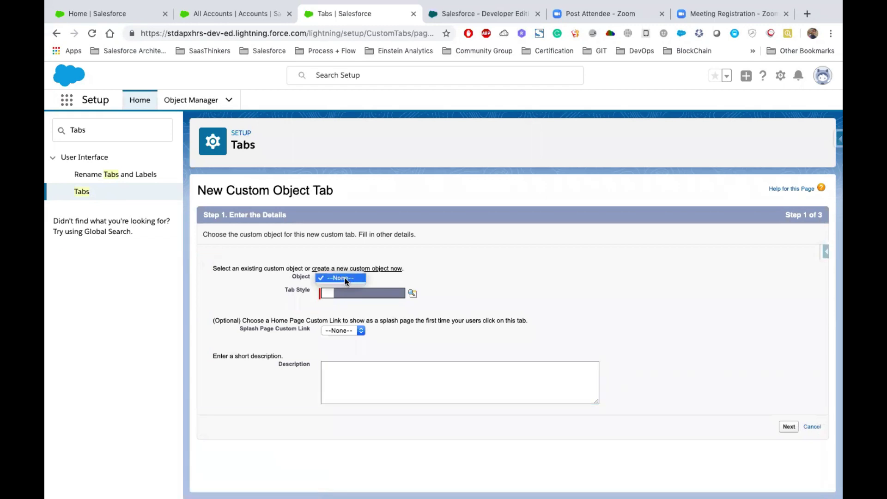
pyautogui.click(283, 290)
pyautogui.click(812, 427)
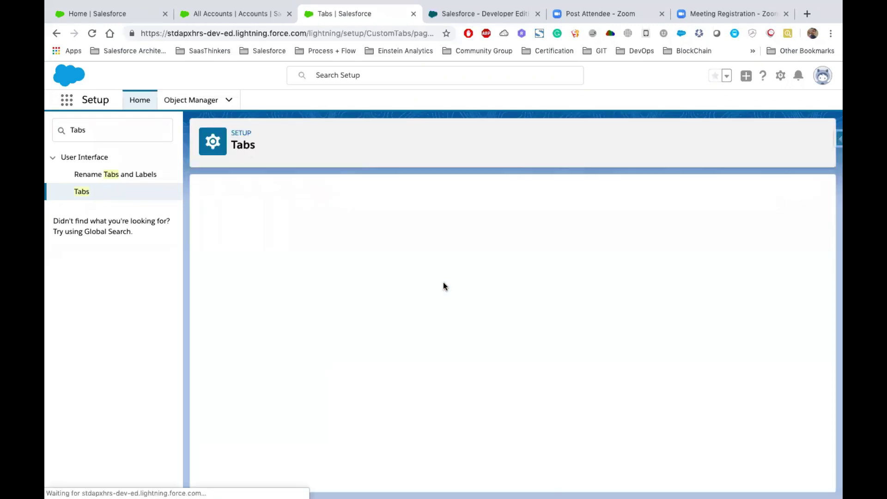
# Start a new custom object tab and choose to create a new custom object for it.
pyautogui.moveTo(274, 323); pyautogui.dragTo(239, 308)
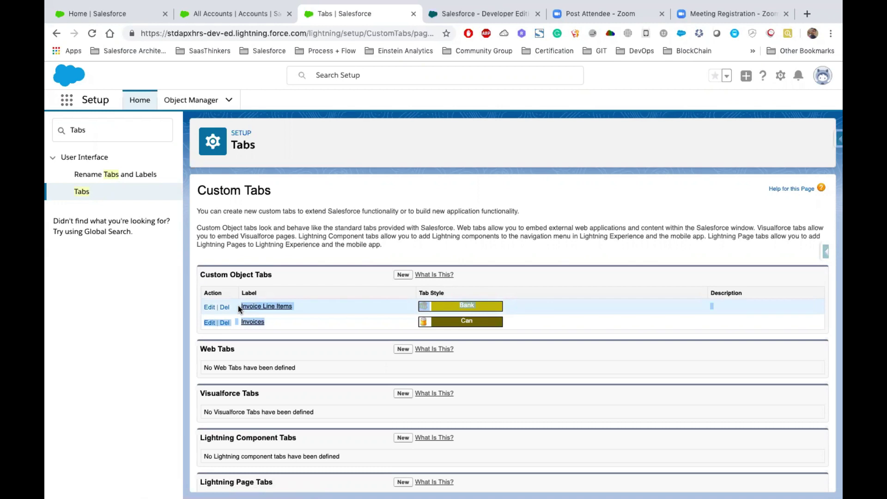
pyautogui.click(402, 275)
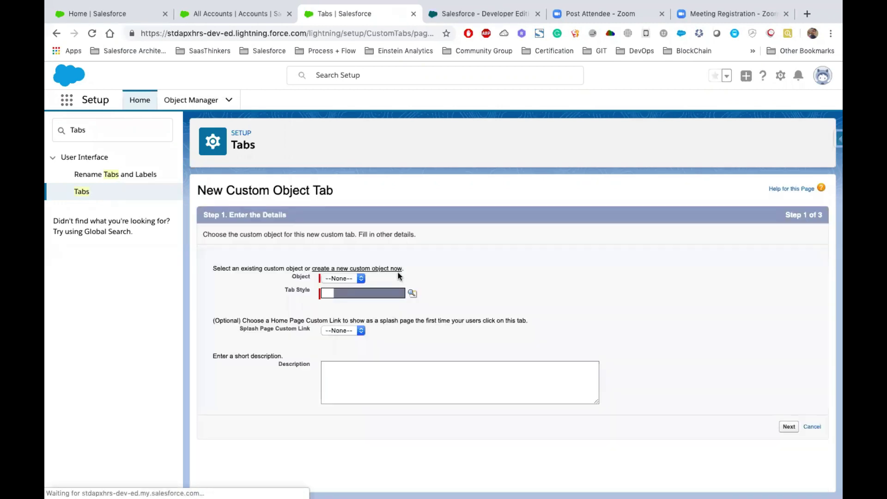
pyautogui.click(369, 267)
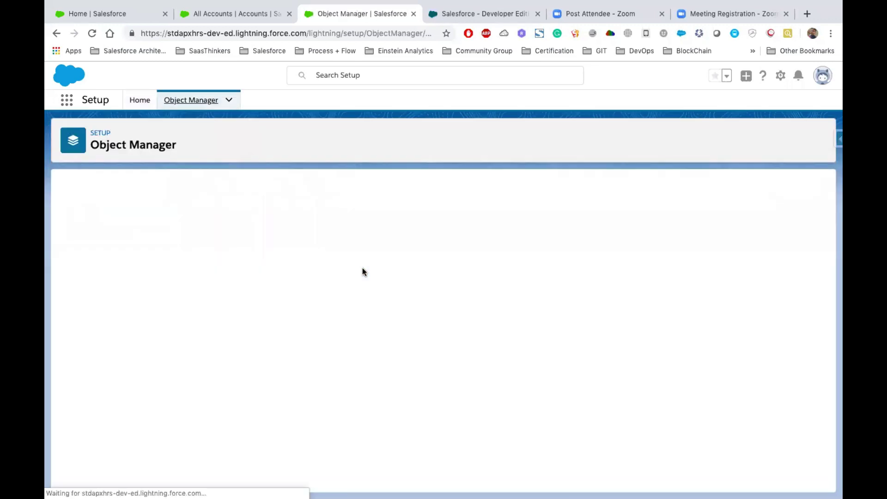
# Enter Teacher as the new custom object's label and let the object name and record name fill in.
pyautogui.click(222, 279)
pyautogui.write('Teacher')
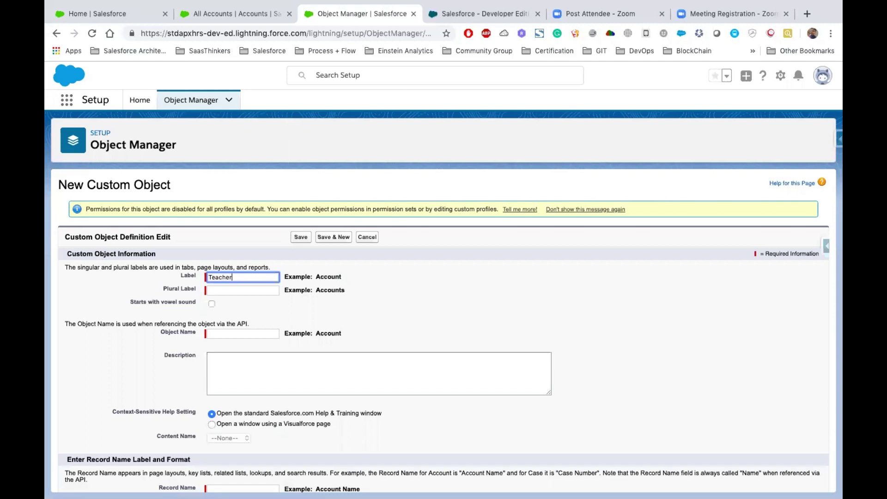
pyautogui.press('Tab')
pyautogui.doubleClick(229, 278)
pyautogui.write('Apexhours For Students')
pyautogui.press('super+z')
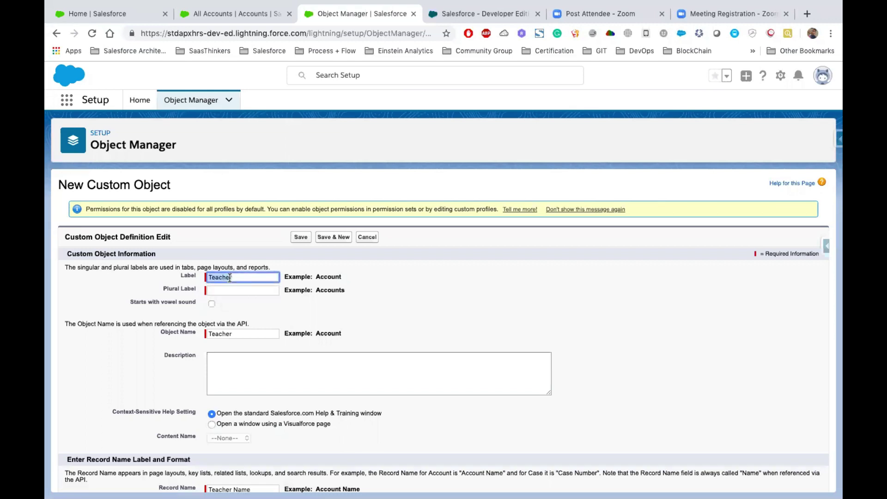
# Set the custom object's plural label to Teachers.
pyautogui.click(236, 290)
pyautogui.write('Teacher')
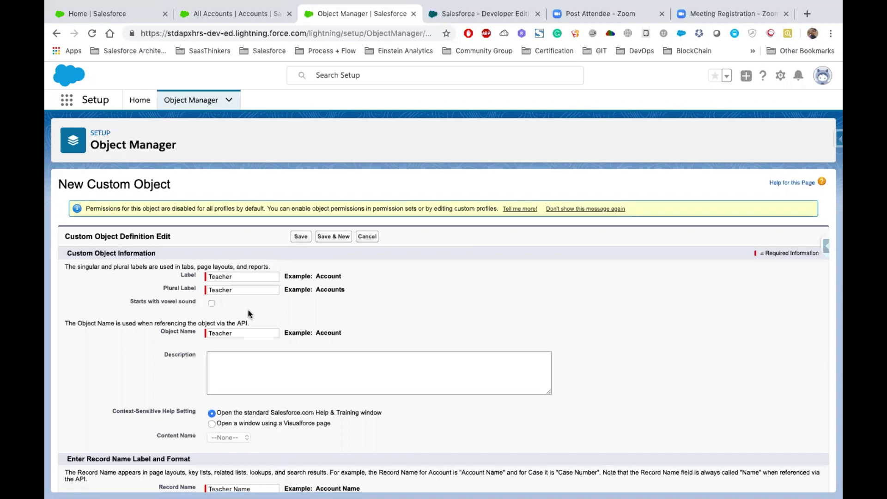
pyautogui.scroll(-3, 240, 305)
pyautogui.click(236, 240)
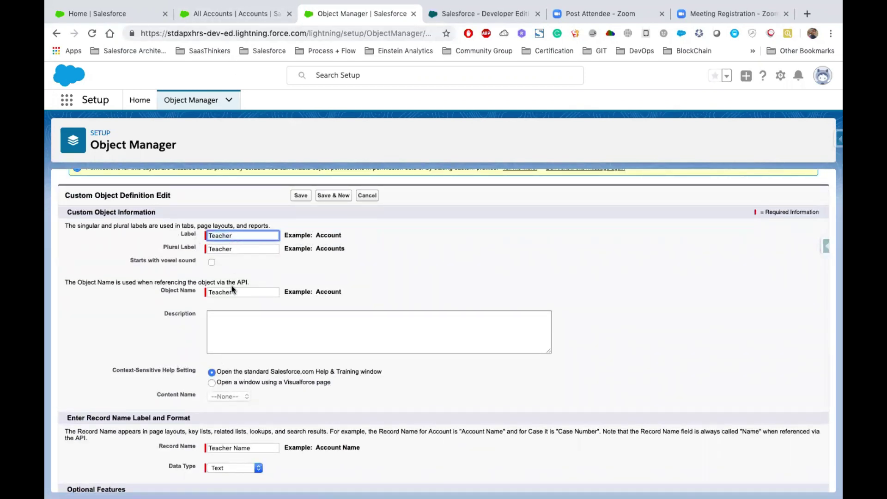
pyautogui.click(233, 246)
pyautogui.write('s')
pyautogui.doubleClick(210, 250)
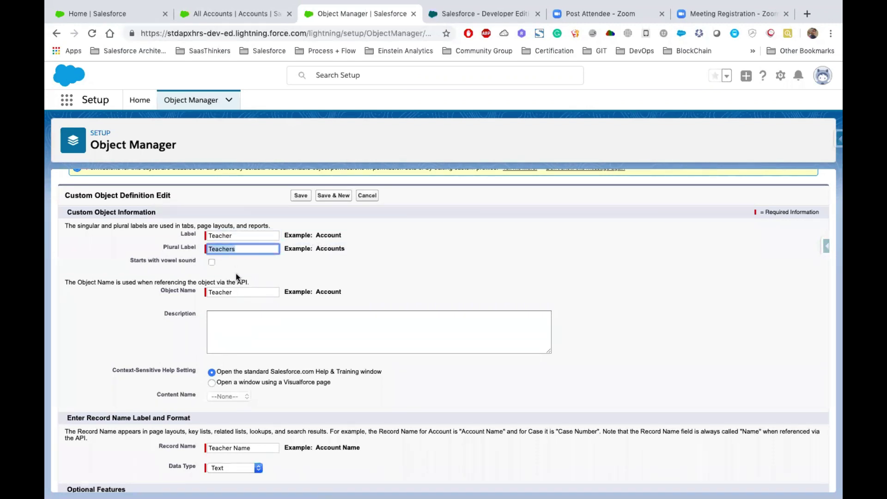
# Review the object name and record name, and set the record name's data type to Auto Number.
pyautogui.scroll(-2, 236, 273)
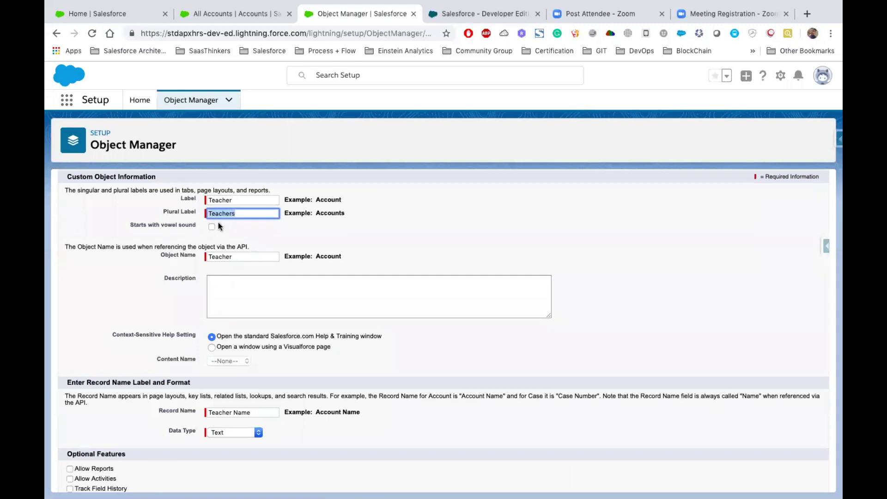
pyautogui.doubleClick(240, 257)
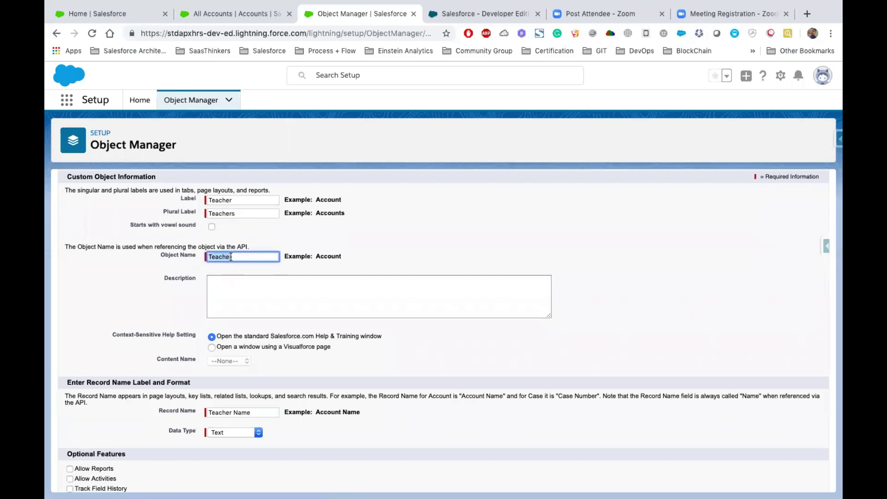
pyautogui.scroll(-5, 234, 300)
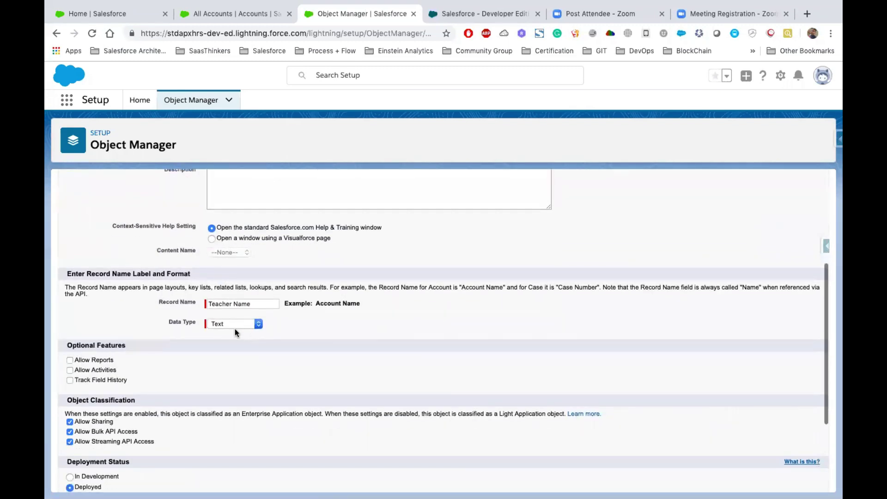
pyautogui.moveTo(254, 304); pyautogui.dragTo(194, 309)
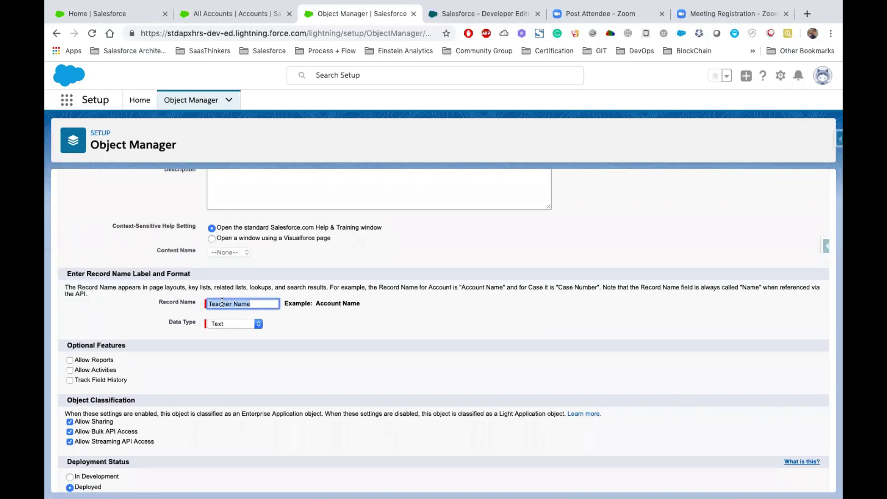
pyautogui.click(235, 324)
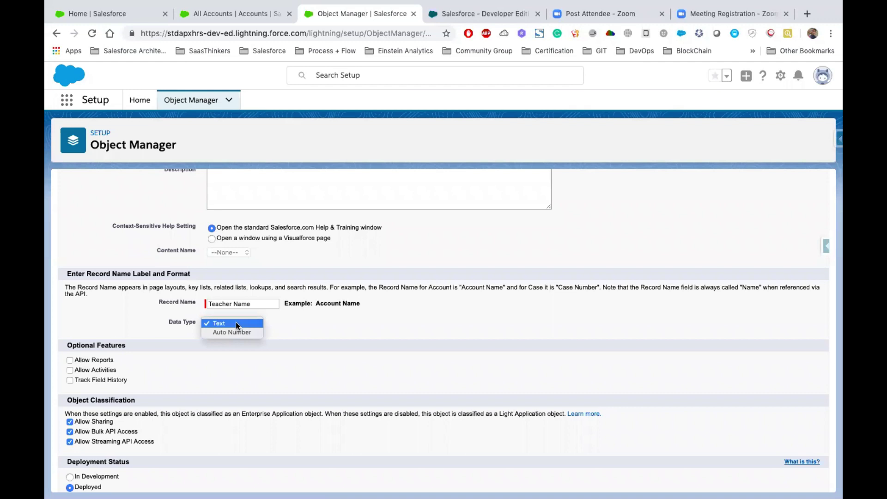
pyautogui.click(237, 332)
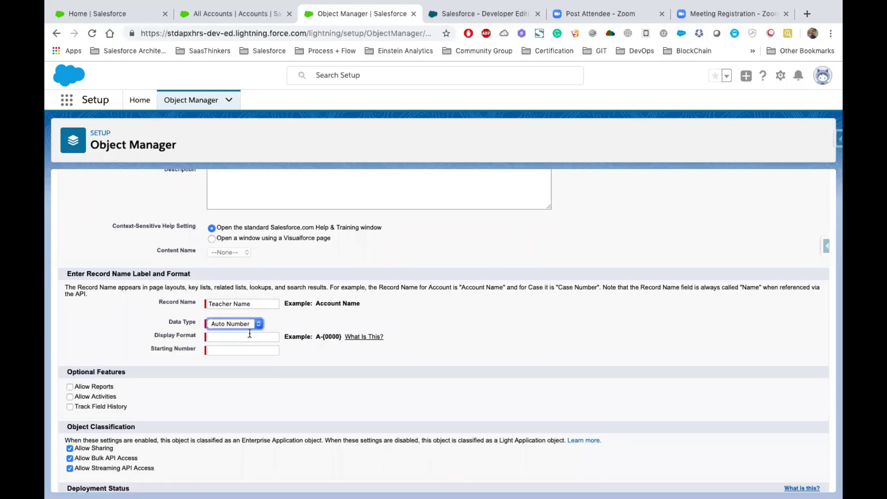
# Read the help on auto-number display formats with its substitution variables and examples, and return to the new object form.
pyautogui.click(239, 340)
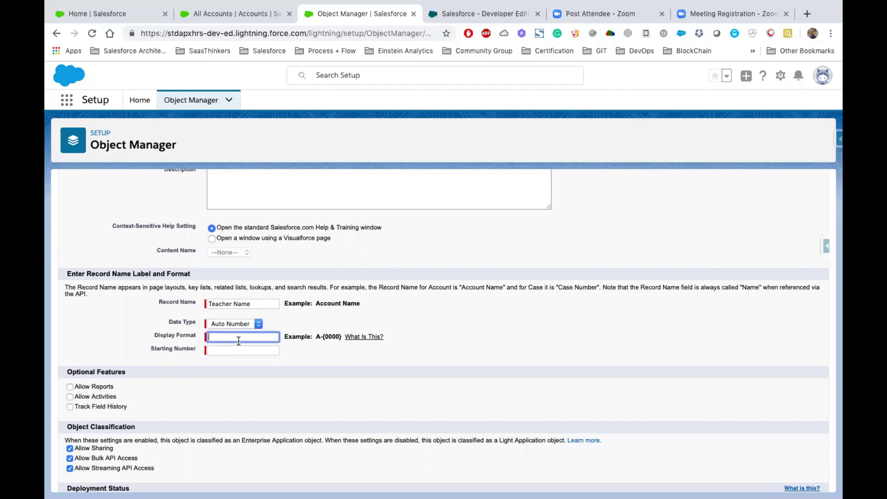
pyautogui.scroll(-1, 278, 323)
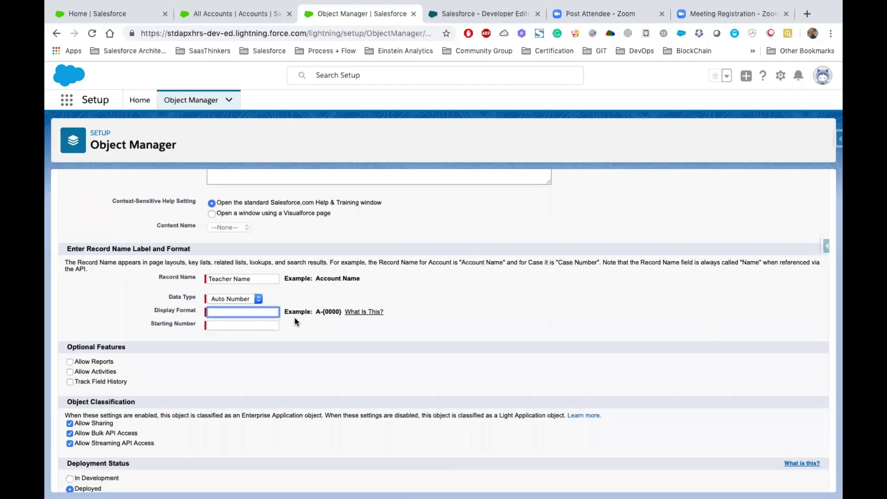
pyautogui.moveTo(316, 311); pyautogui.dragTo(340, 311)
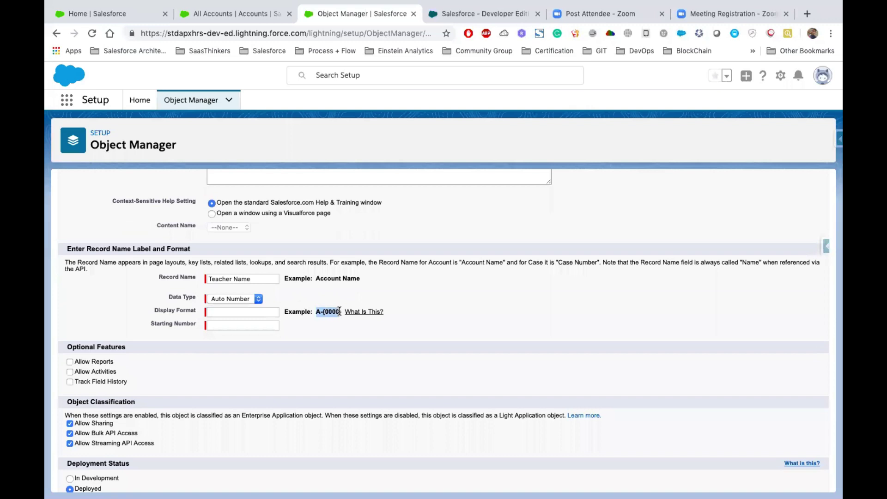
pyautogui.click(354, 313)
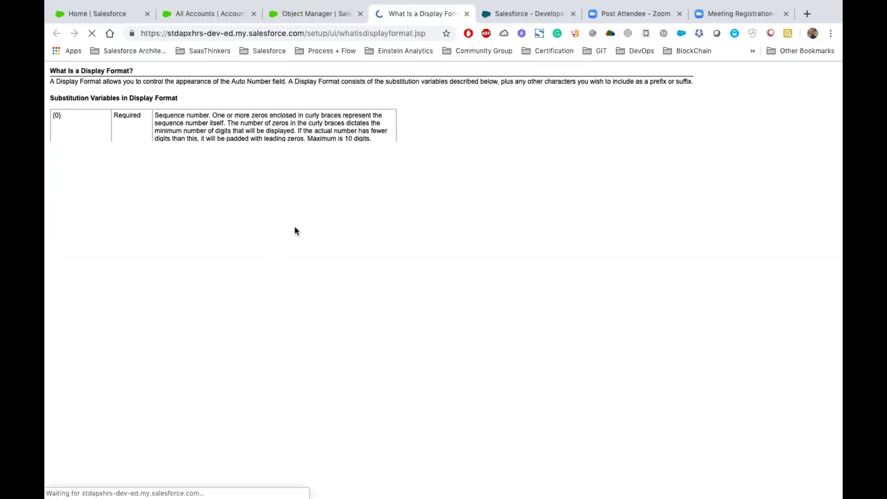
pyautogui.moveTo(47, 72); pyautogui.dragTo(387, 378)
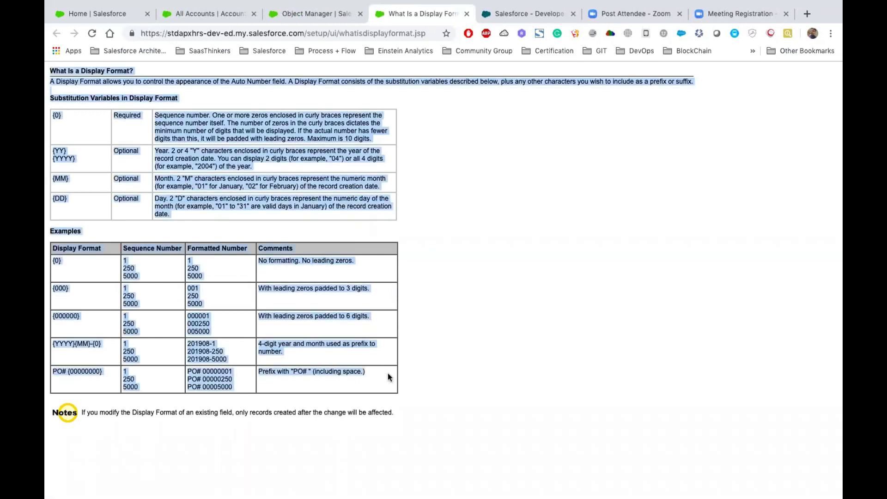
pyautogui.click(321, 79)
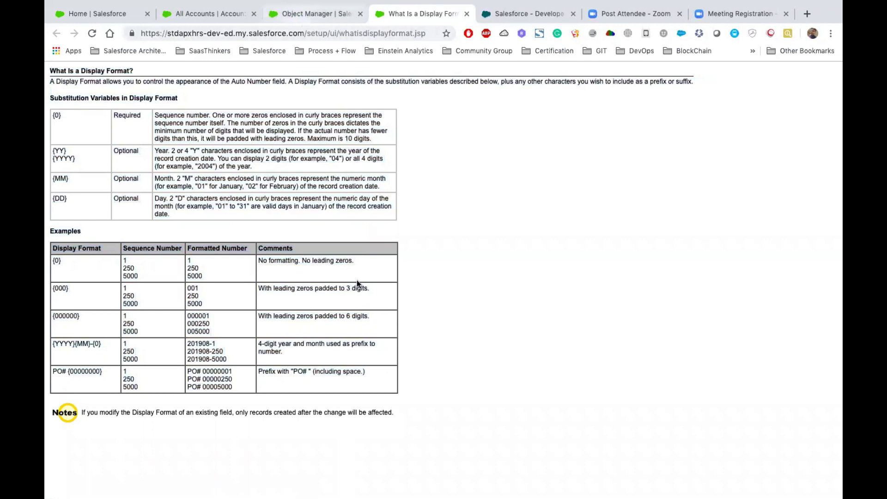
pyautogui.hotkey('ctrl', 'shift', 'Tab')
pyautogui.scroll(3, 376, 323)
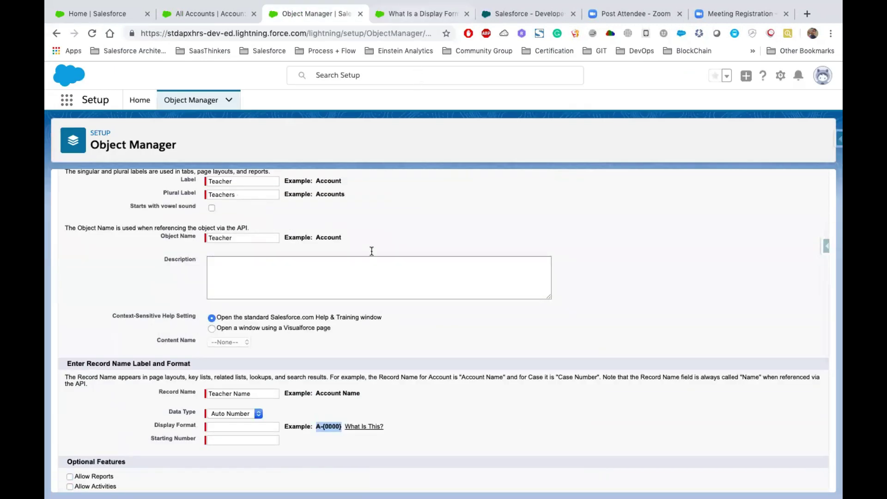
# Turn on launching the New Custom Tab Wizard after saving the custom object.
pyautogui.scroll(-5, 371, 254)
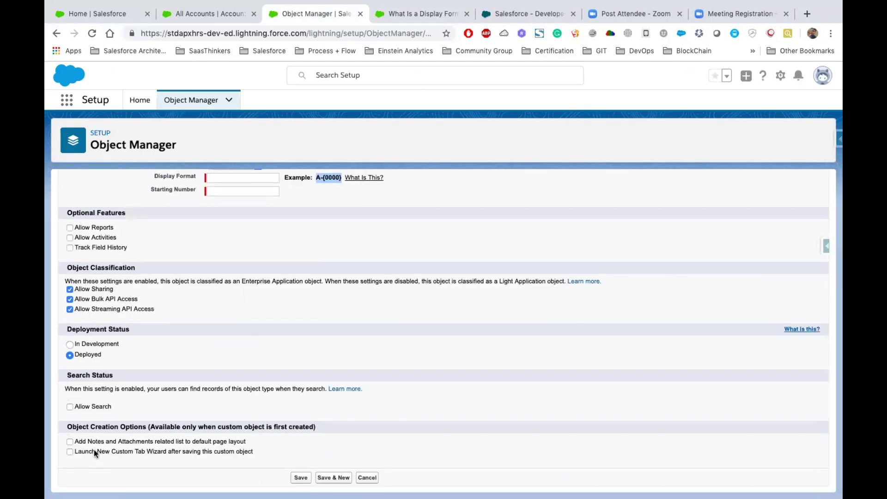
pyautogui.click(69, 425)
pyautogui.moveTo(76, 451); pyautogui.dragTo(168, 456)
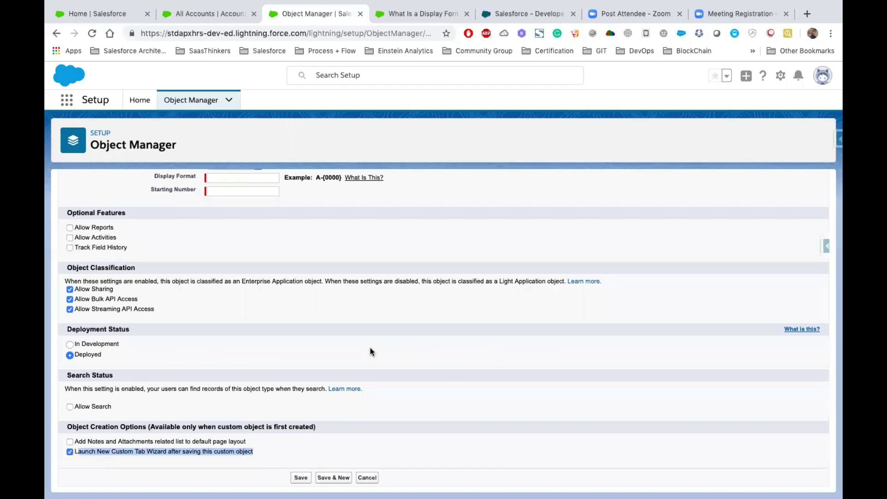
# Set the data type of the Teacher Name record name to Text.
pyautogui.scroll(7, 323, 313)
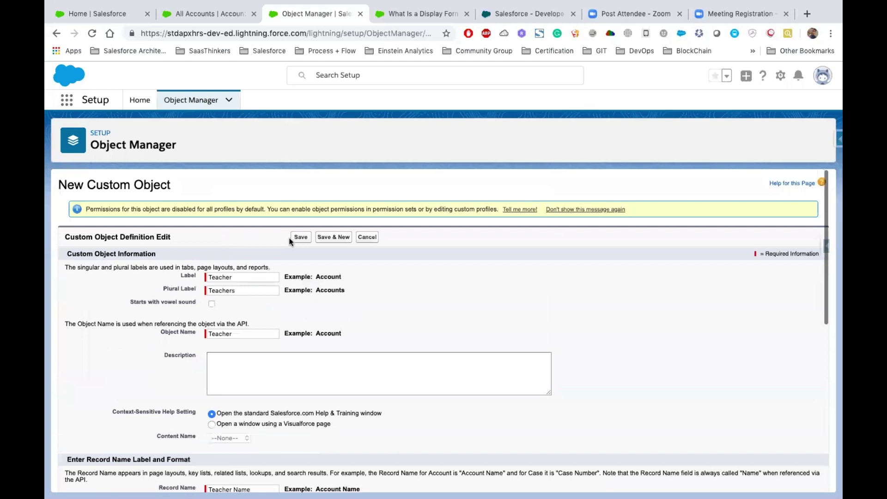
pyautogui.scroll(-4, 343, 273)
pyautogui.click(233, 346)
pyautogui.click(223, 336)
# Turn off launching the New Custom Tab Wizard and save the Teacher custom object.
pyautogui.scroll(-5, 393, 314)
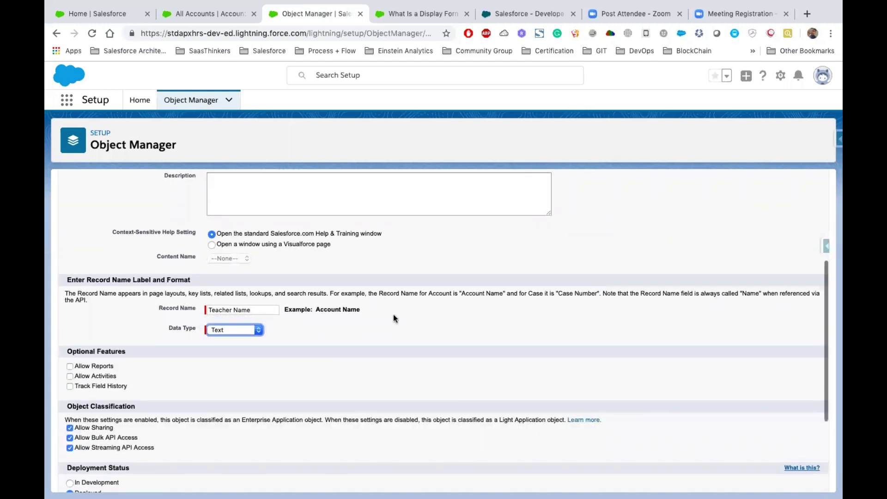
pyautogui.click(134, 451)
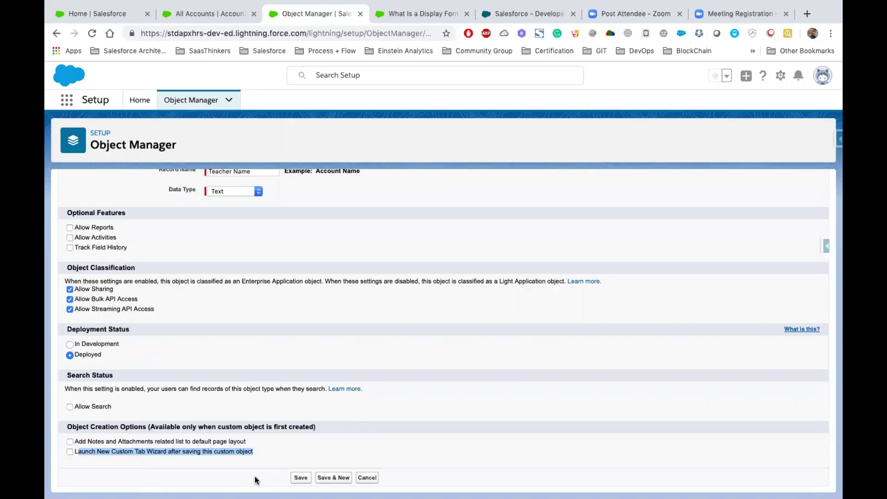
pyautogui.click(295, 481)
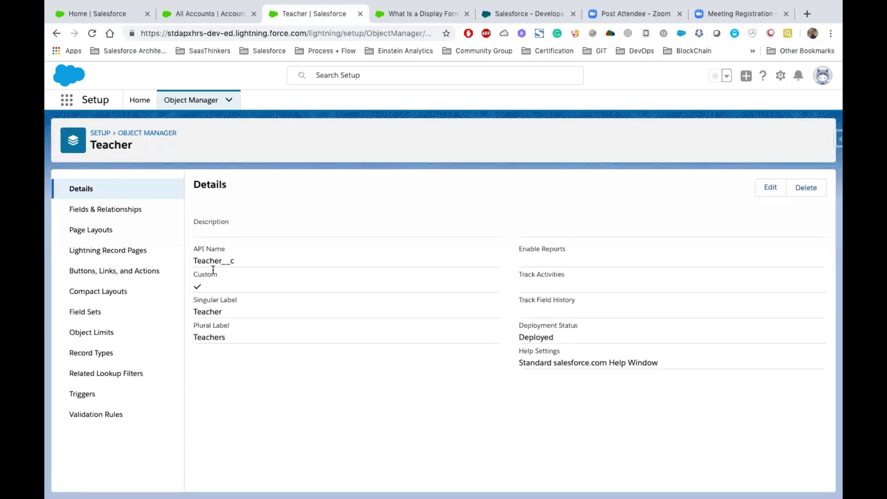
# Start a new custom object tab from the Tabs setup and choose Teacher as its object.
pyautogui.click(140, 106)
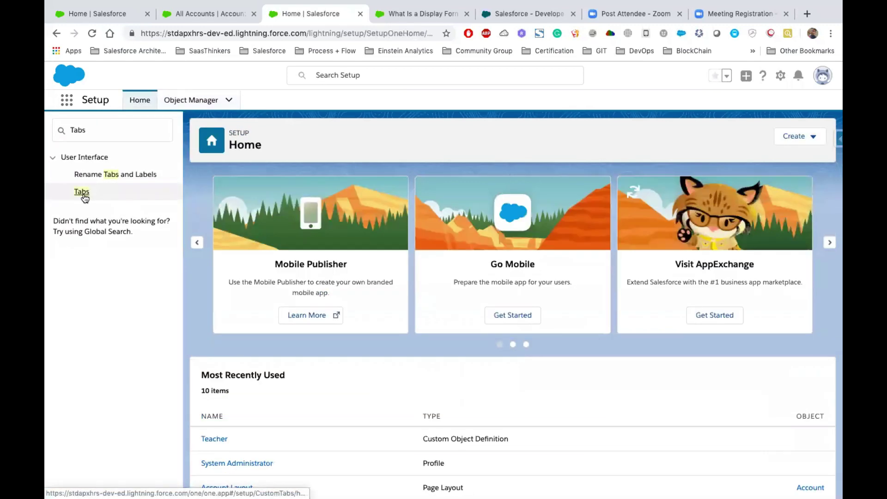
pyautogui.click(83, 193)
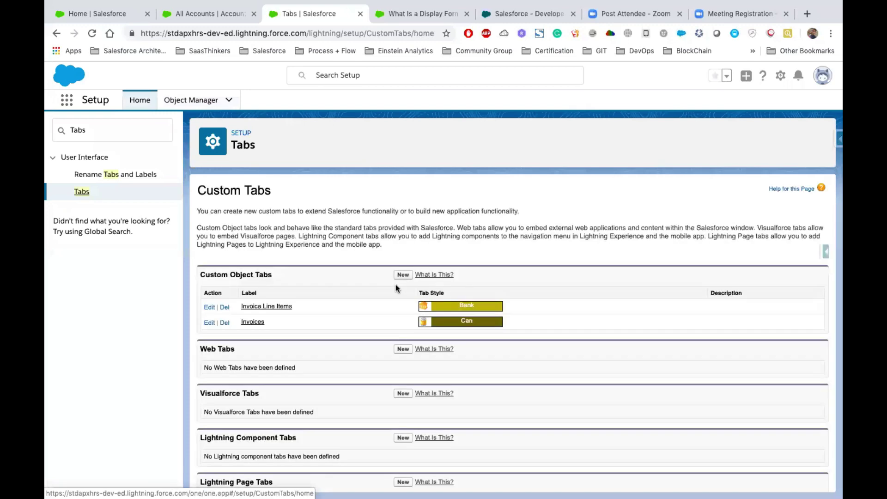
pyautogui.click(403, 276)
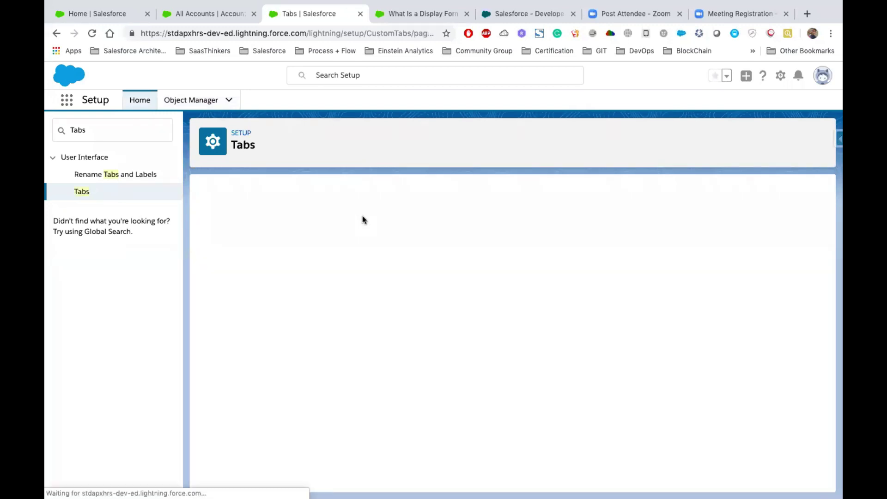
pyautogui.click(342, 280)
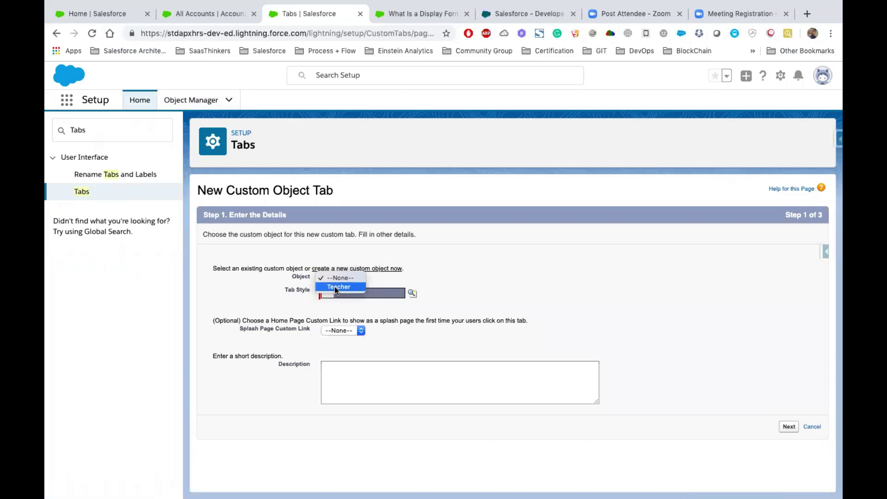
pyautogui.click(335, 287)
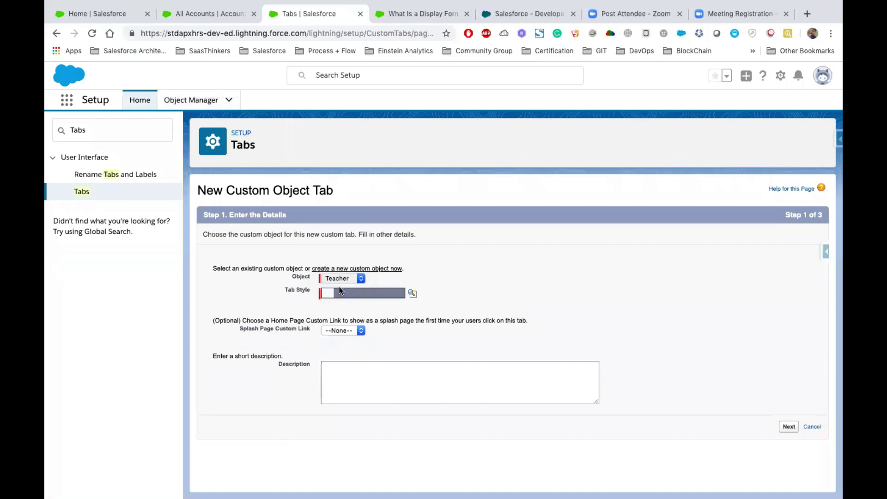
# Choose the Airplane tab style, leave the description empty, and continue to the profile settings.
pyautogui.click(410, 295)
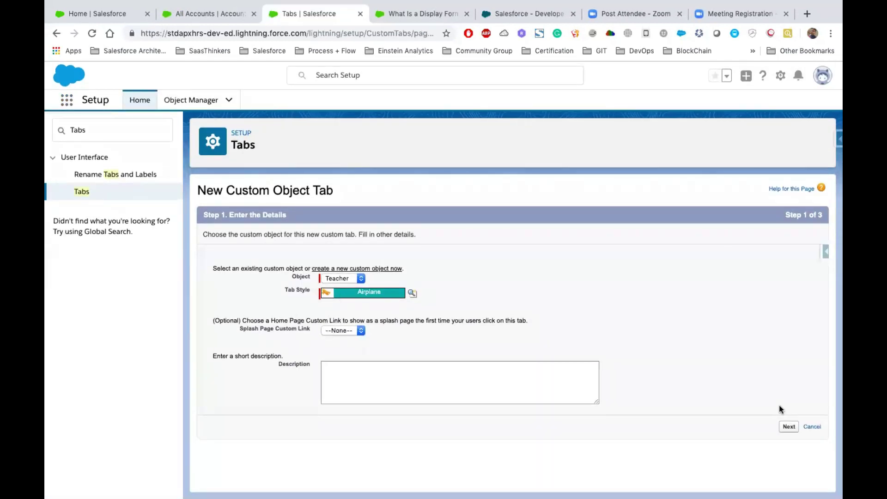
pyautogui.click(397, 384)
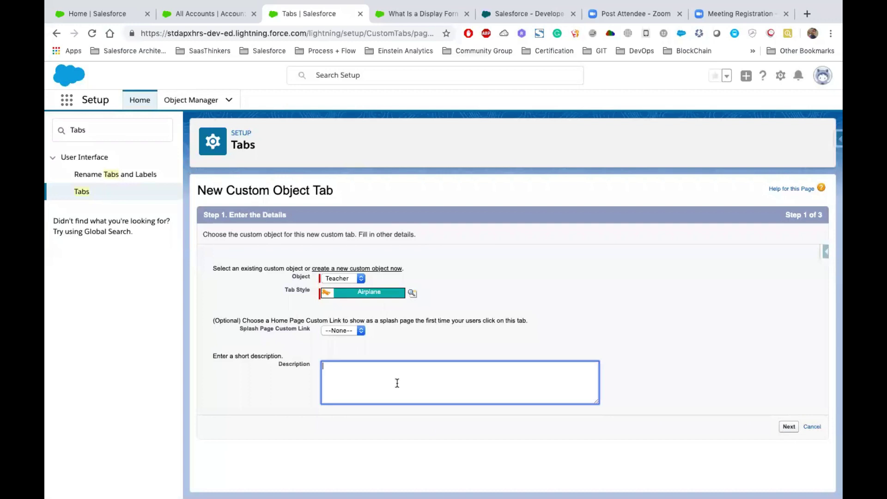
pyautogui.click(791, 426)
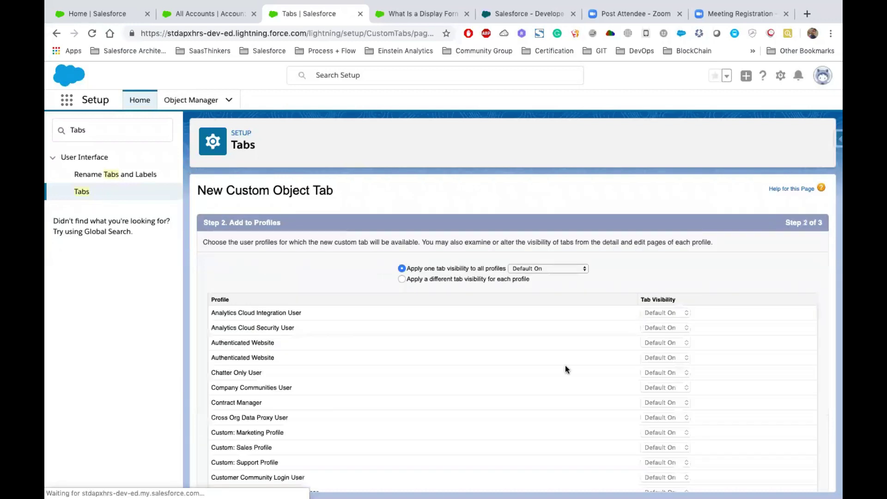
# Look through the list of user profiles and their visibility settings for the new tab.
pyautogui.scroll(-2, 612, 378)
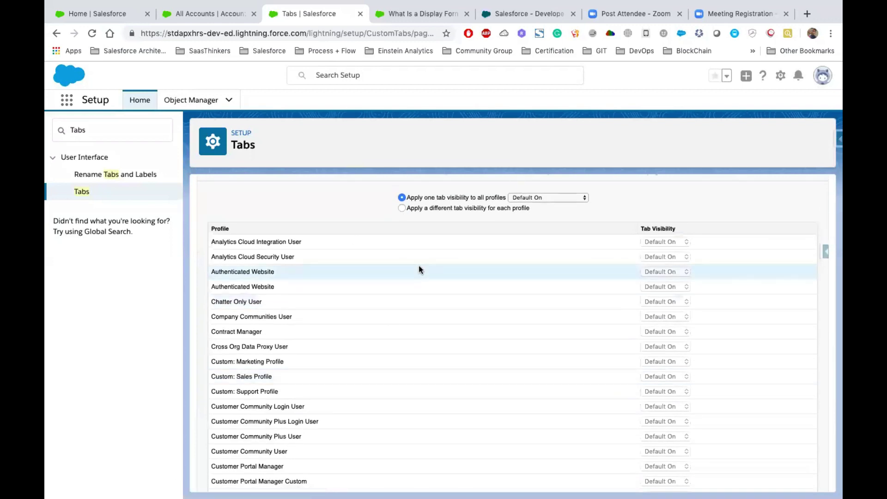
pyautogui.scroll(2, 418, 266)
pyautogui.moveTo(199, 190); pyautogui.dragTo(240, 223)
pyautogui.click(238, 221)
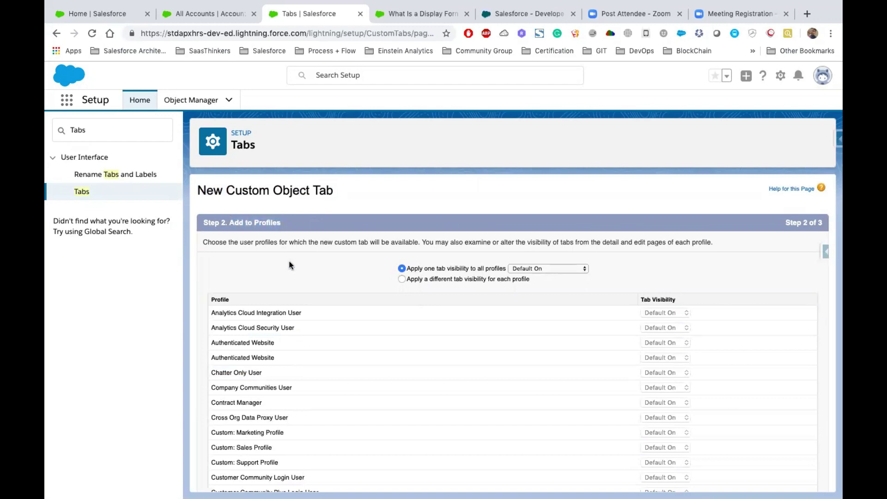
pyautogui.scroll(-3, 289, 265)
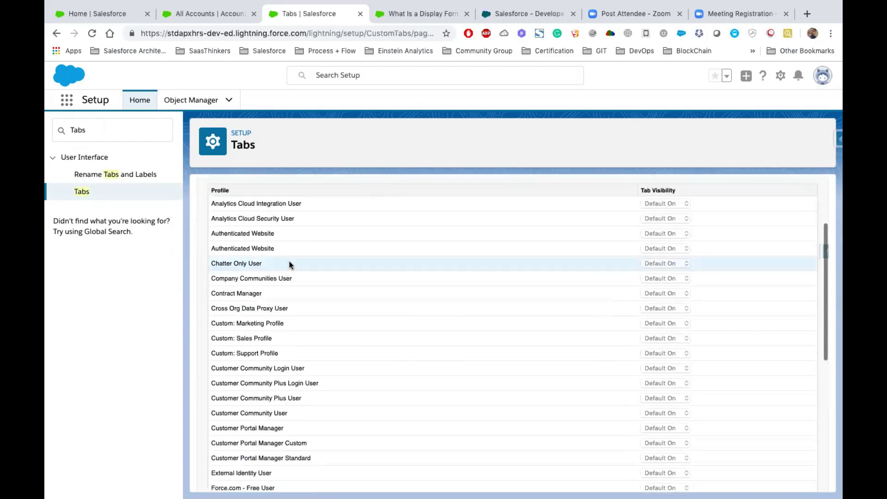
pyautogui.scroll(-5, 290, 265)
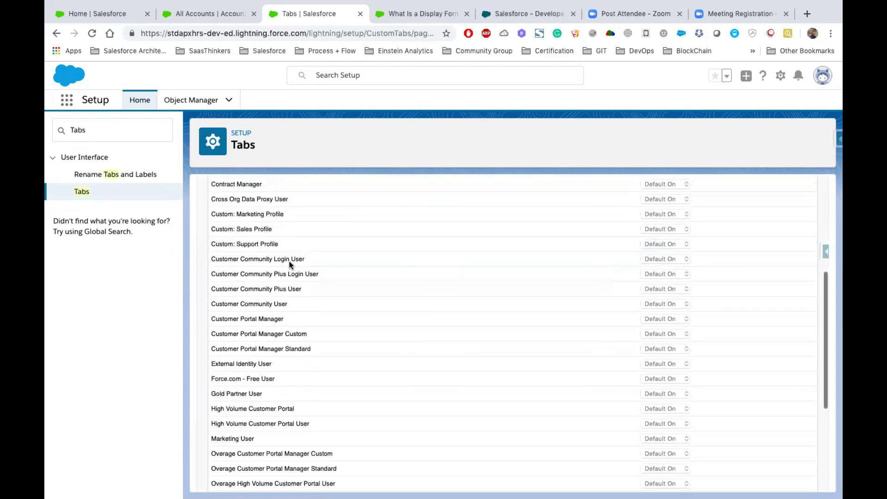
pyautogui.scroll(1, 290, 265)
pyautogui.scroll(6, 290, 265)
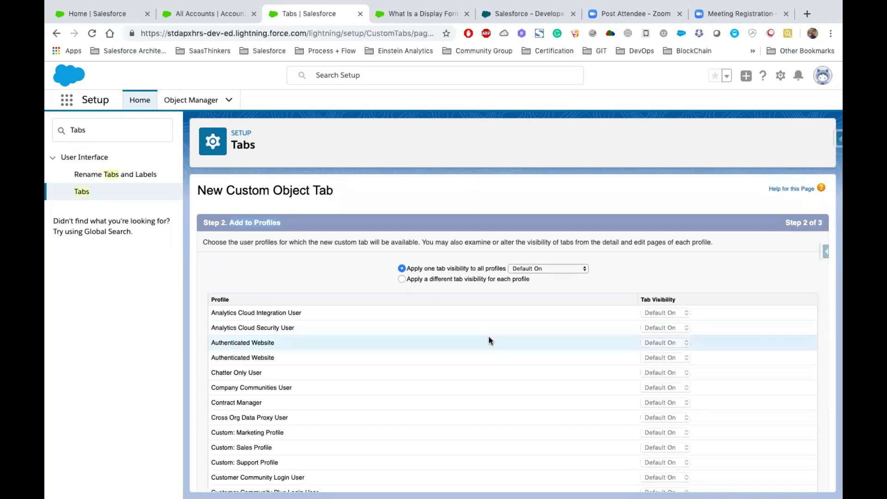
pyautogui.scroll(-9, 491, 341)
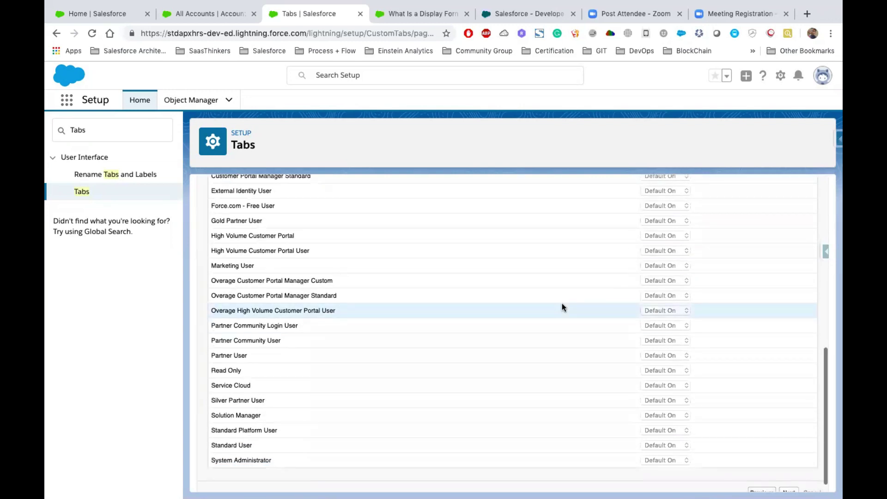
pyautogui.scroll(9, 562, 307)
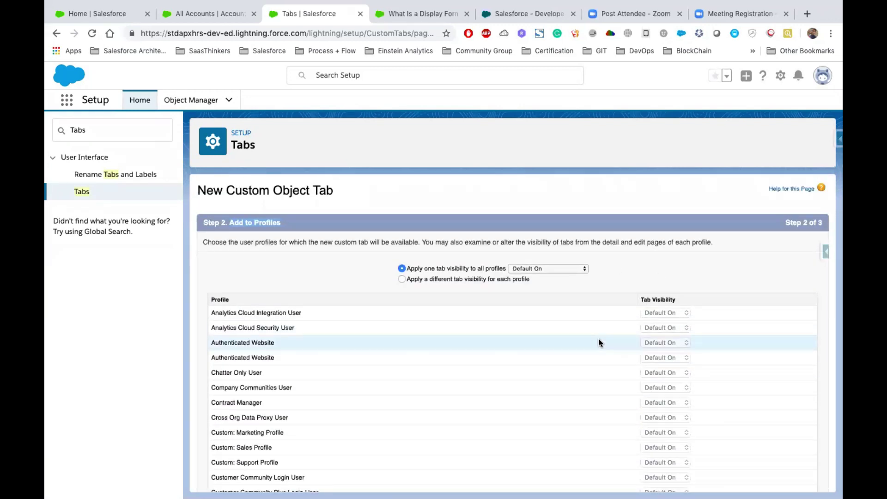
pyautogui.scroll(-1, 598, 339)
pyautogui.scroll(1, 598, 339)
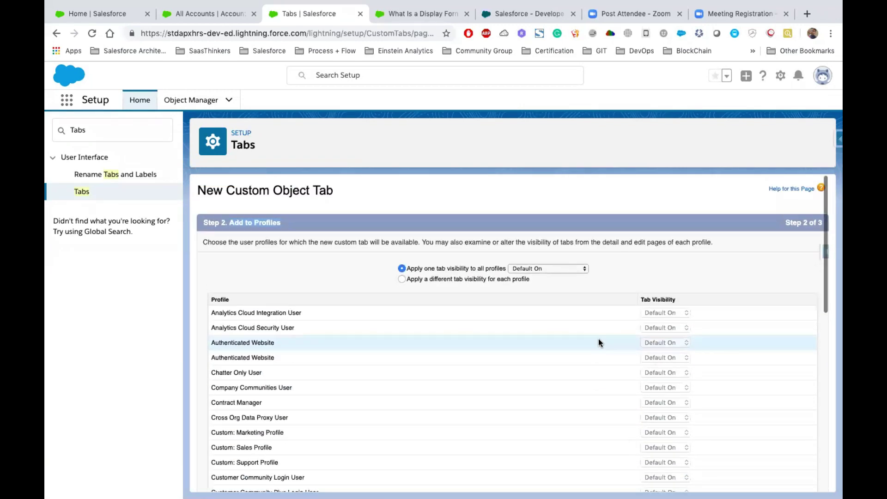
# Set the tab visibility to Default Off for all profiles and switch to applying a different visibility for each profile.
pyautogui.click(543, 268)
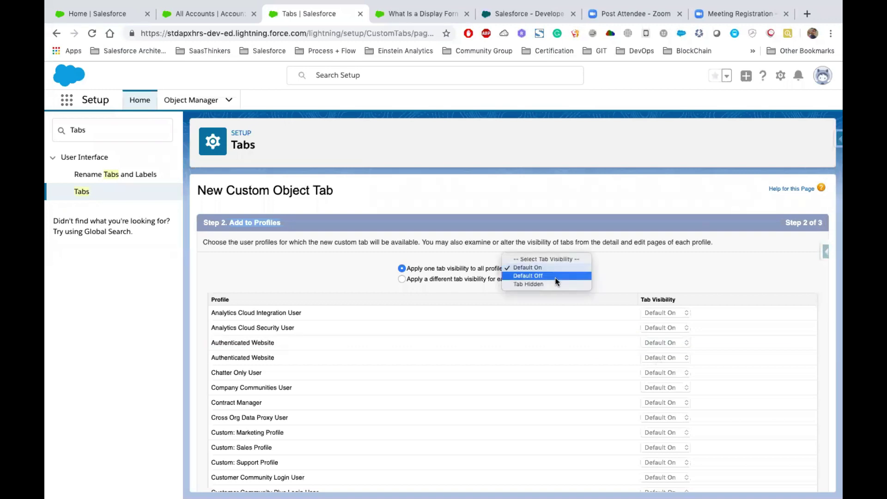
pyautogui.click(557, 276)
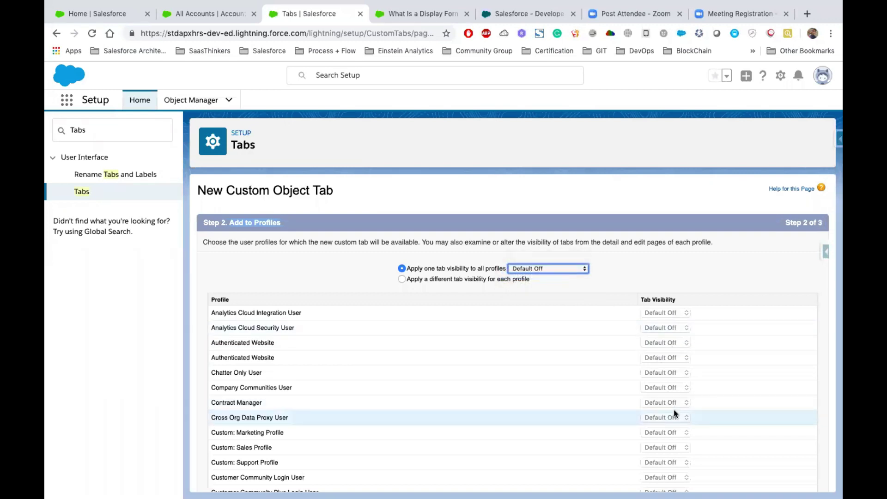
pyautogui.click(413, 278)
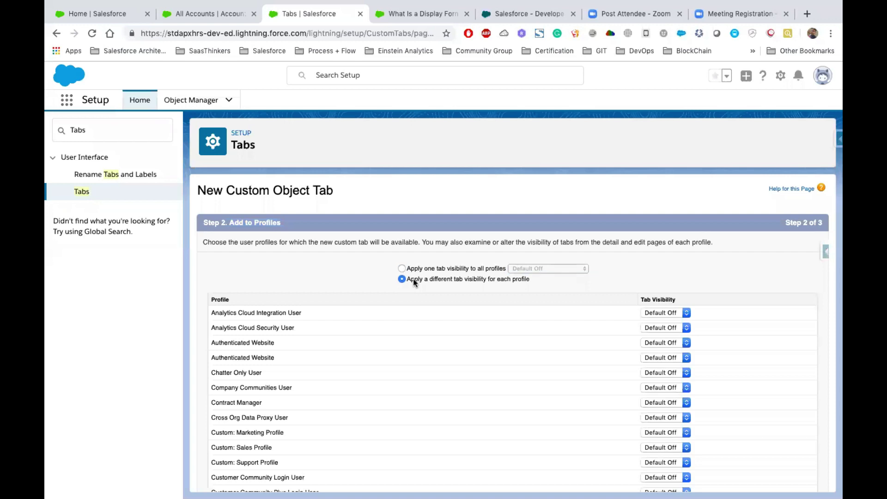
# Set the tab visibility of the System Administrator profile to Default On.
pyautogui.scroll(-5, 575, 365)
pyautogui.scroll(-3, 575, 366)
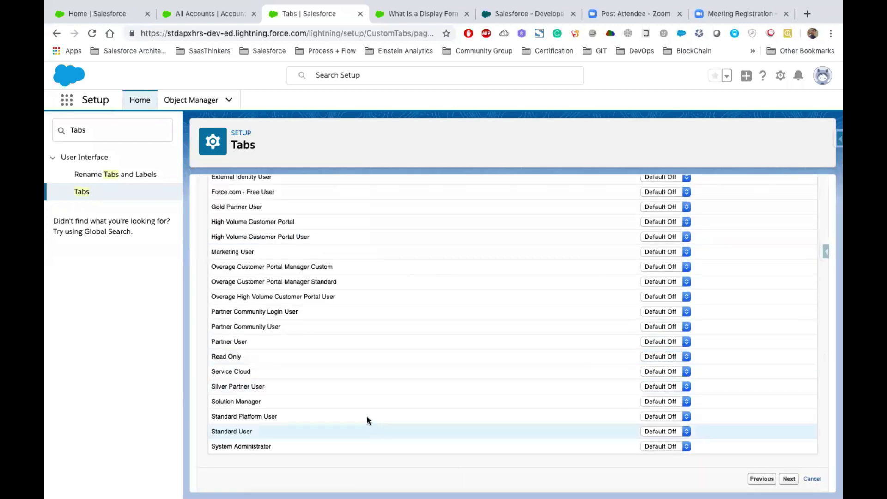
pyautogui.click(649, 445)
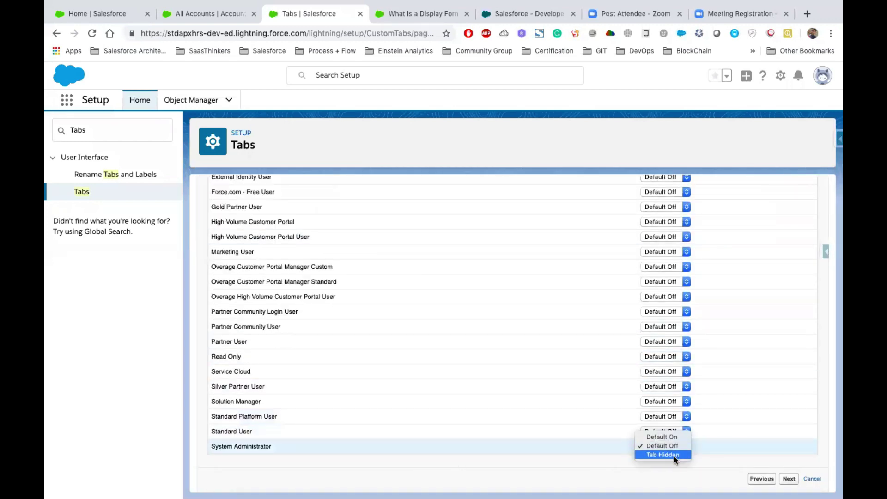
pyautogui.click(660, 434)
pyautogui.click(585, 454)
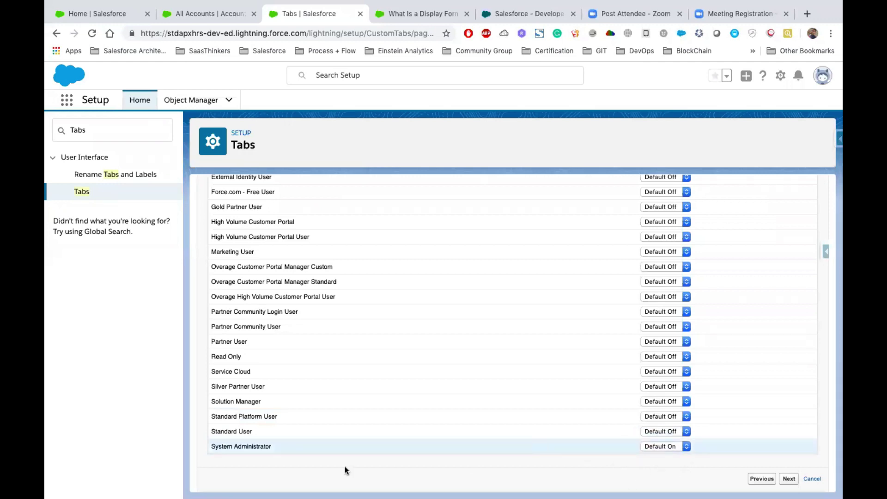
# Check the tab visibility across the profile list and continue to the custom app settings.
pyautogui.moveTo(272, 445); pyautogui.dragTo(206, 446)
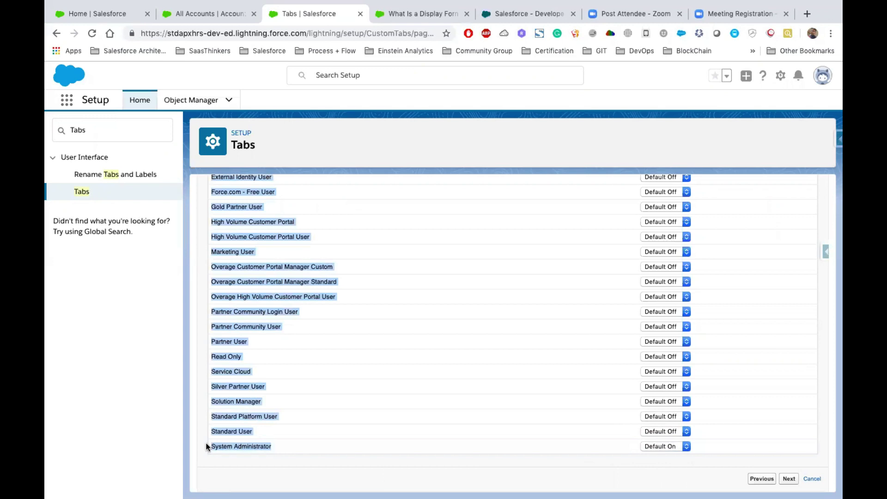
pyautogui.doubleClick(241, 447)
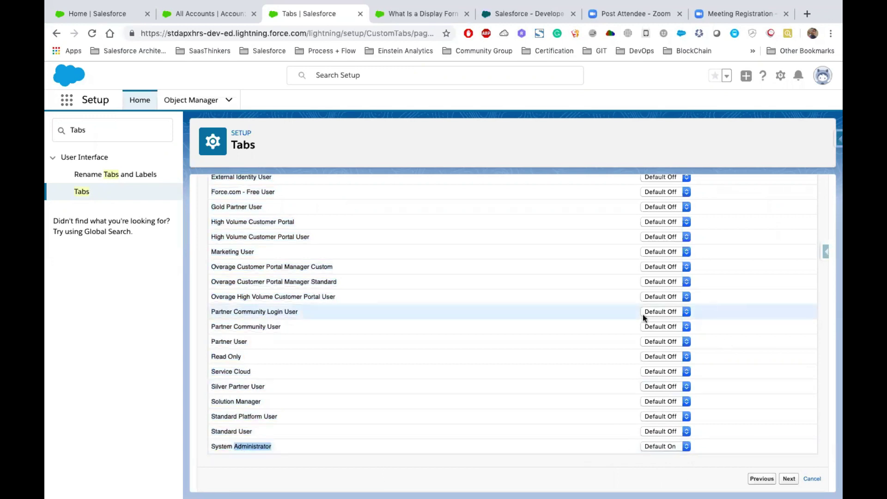
pyautogui.scroll(3, 595, 323)
pyautogui.scroll(4, 595, 322)
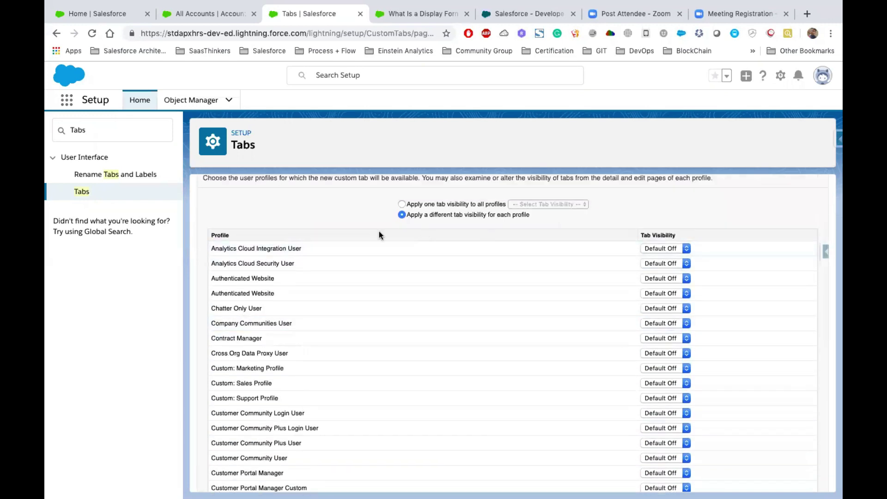
pyautogui.moveTo(309, 248); pyautogui.dragTo(215, 252)
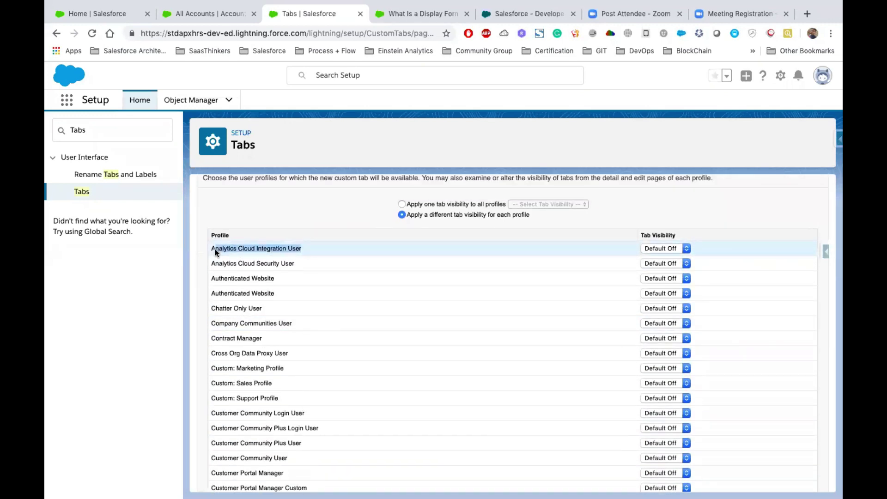
pyautogui.scroll(-10, 454, 367)
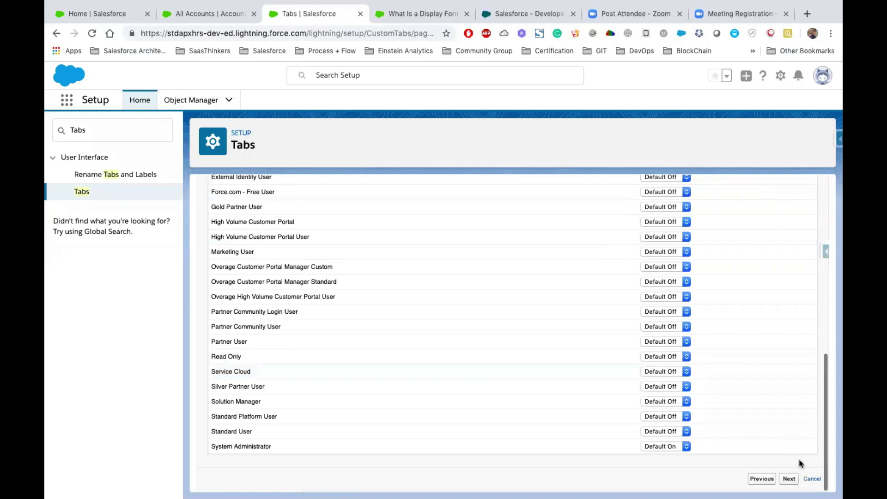
pyautogui.click(789, 480)
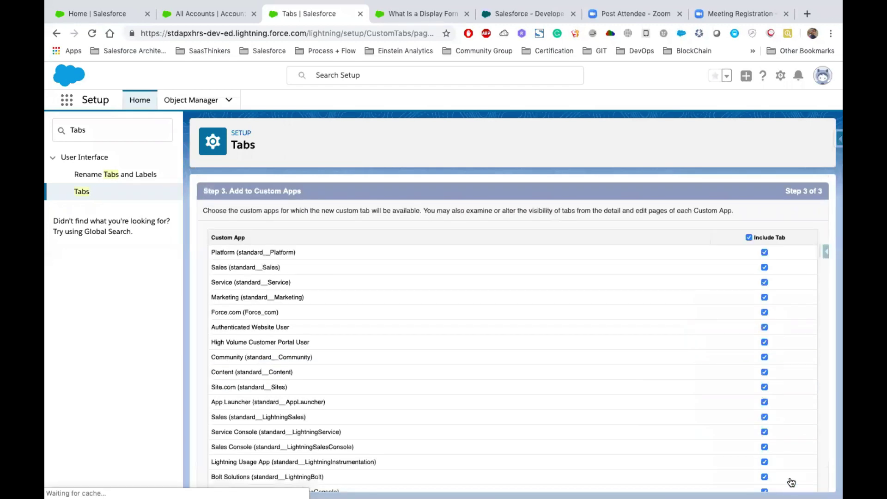
# Include the Teachers tab only in the Salesforce Apexhours For Students app by excluding all other custom apps, and save the tab.
pyautogui.scroll(-2, 650, 276)
pyautogui.scroll(2, 650, 277)
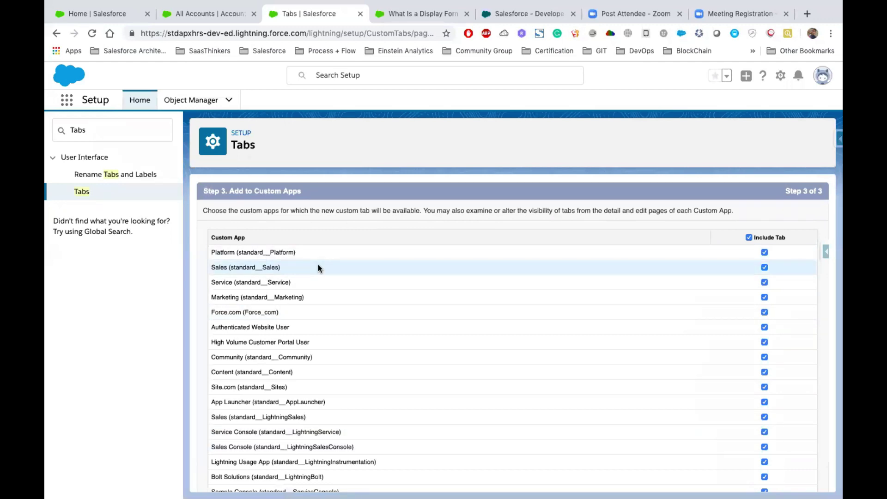
pyautogui.click(749, 237)
pyautogui.scroll(-4, 724, 312)
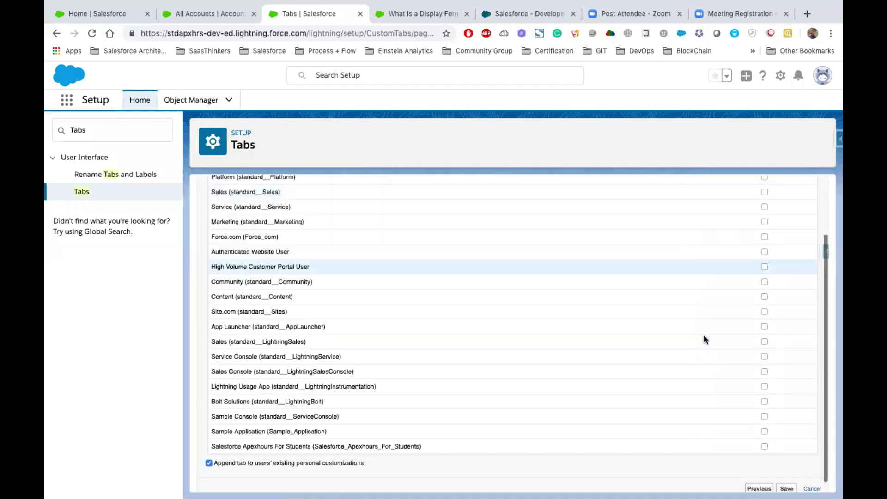
pyautogui.scroll(4, 697, 305)
pyautogui.scroll(-4, 698, 305)
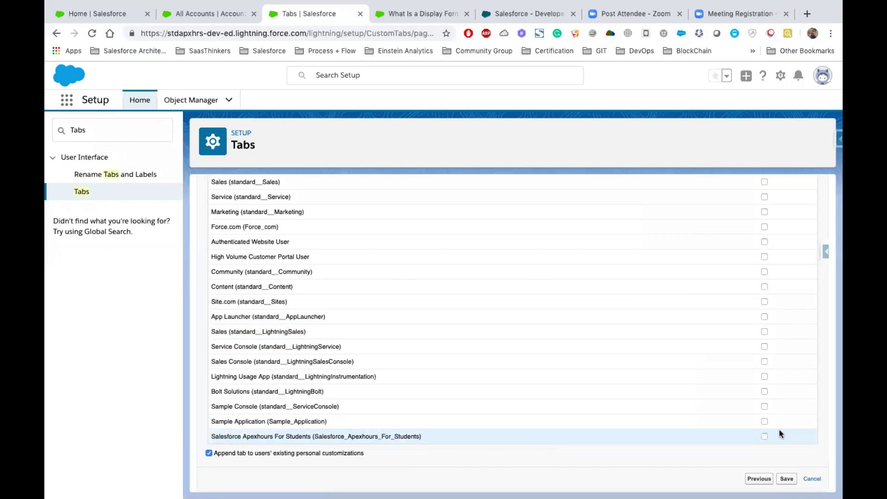
pyautogui.click(765, 436)
pyautogui.click(791, 480)
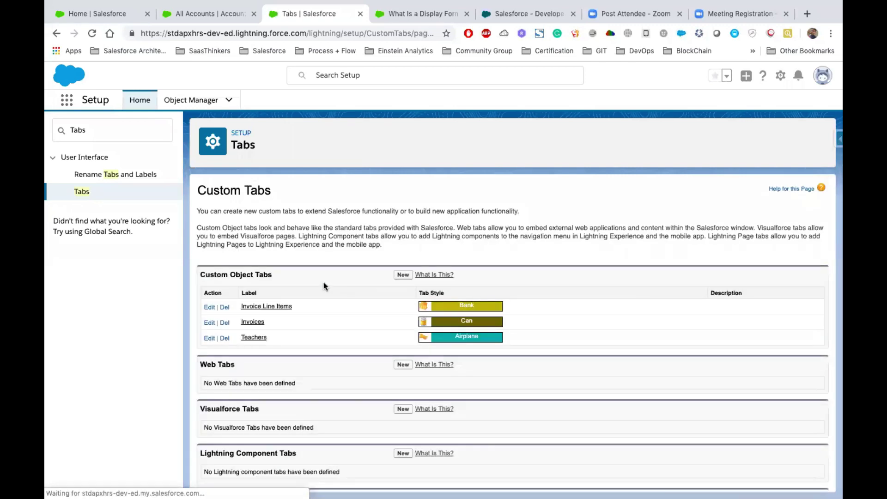
# Review the custom object tabs list, reload the Salesforce Apexhours app and open its Teachers tab.
pyautogui.moveTo(276, 338); pyautogui.dragTo(241, 308)
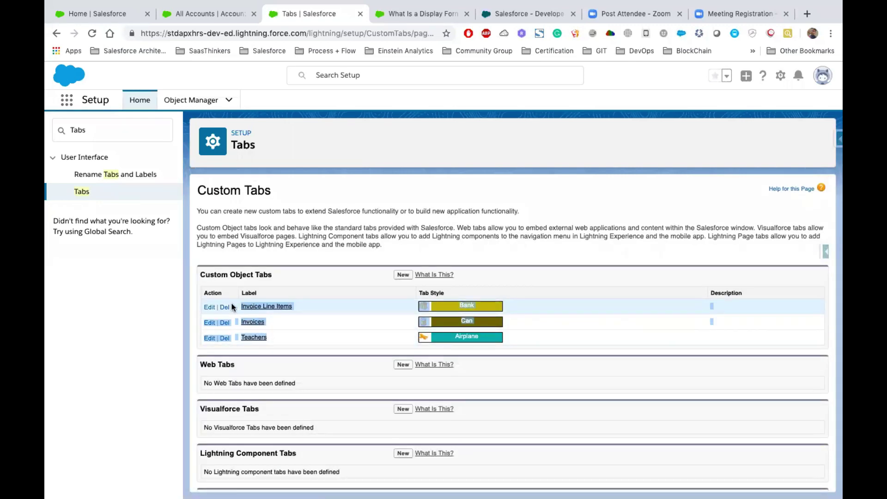
pyautogui.click(204, 18)
pyautogui.click(92, 33)
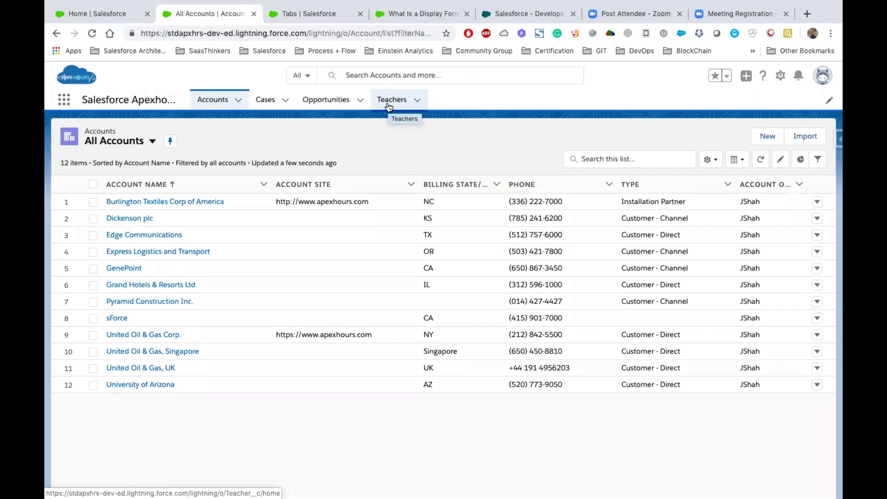
pyautogui.click(389, 102)
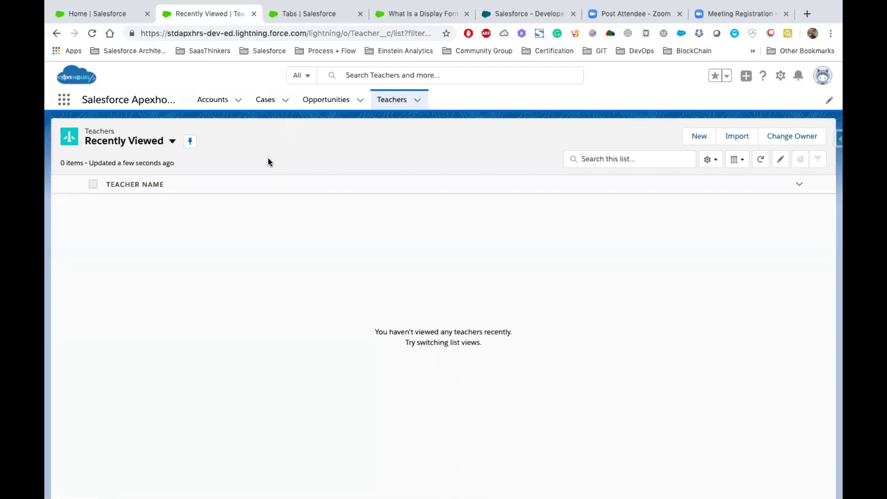
# Start a new web tab in the Tabs setup and accept the full page width layout.
pyautogui.click(293, 14)
pyautogui.scroll(-2, 380, 326)
pyautogui.click(403, 324)
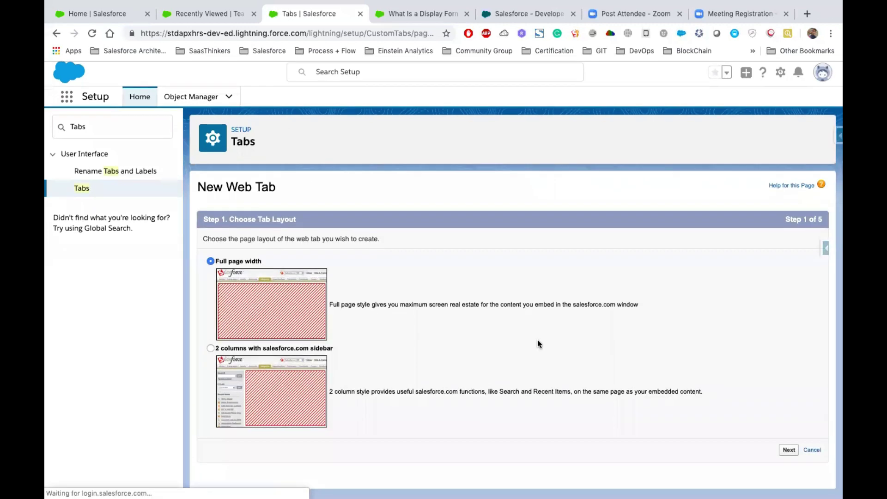
pyautogui.click(788, 453)
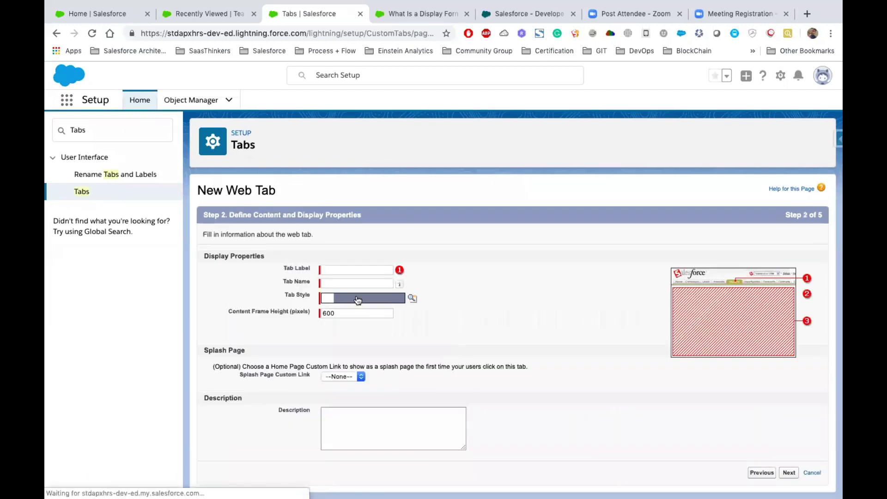
# Label and name the web tab ApexHours, give it the Circle tab style and continue to the URL details.
pyautogui.write('ApexHours')
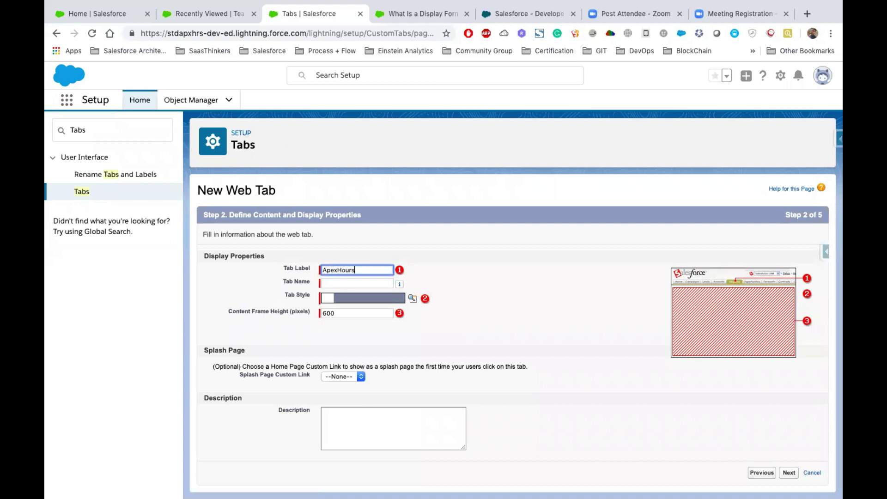
pyautogui.press('Tab')
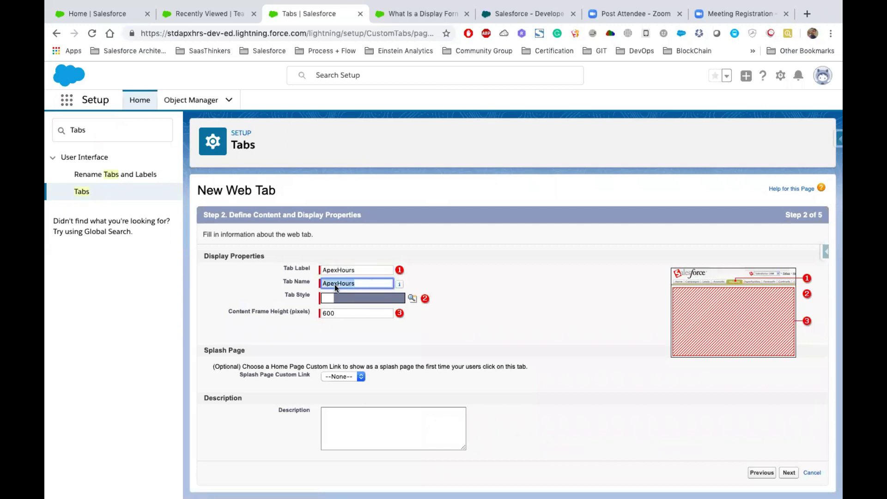
pyautogui.click(412, 298)
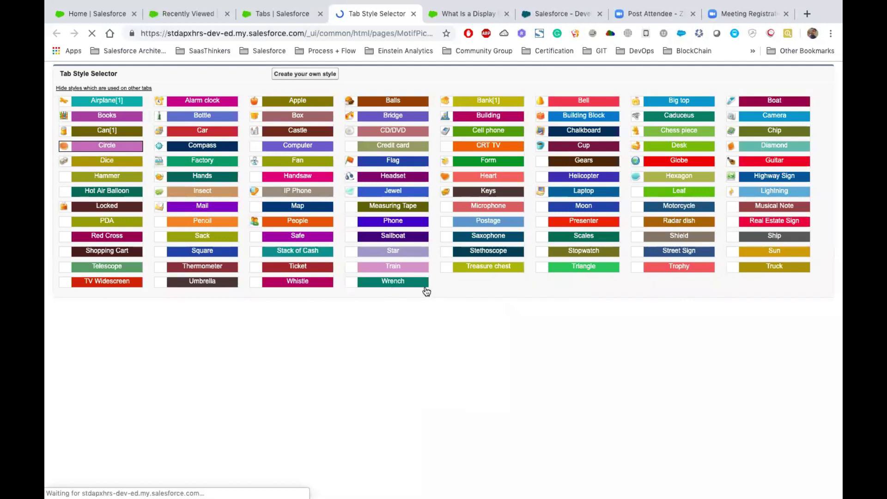
pyautogui.click(111, 146)
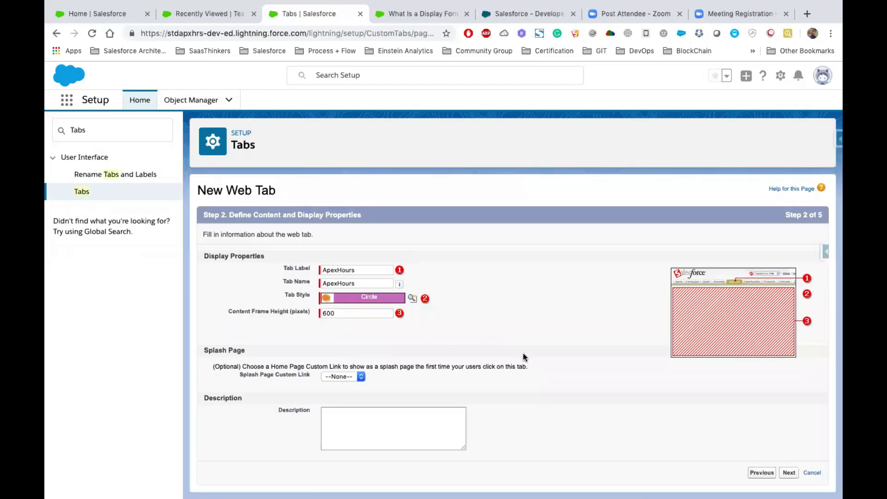
pyautogui.click(788, 472)
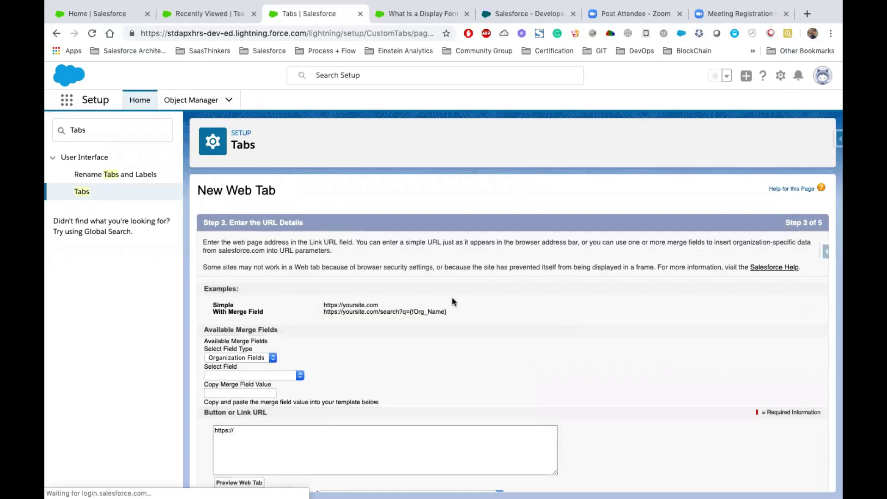
pyautogui.scroll(-1, 452, 301)
pyautogui.click(244, 389)
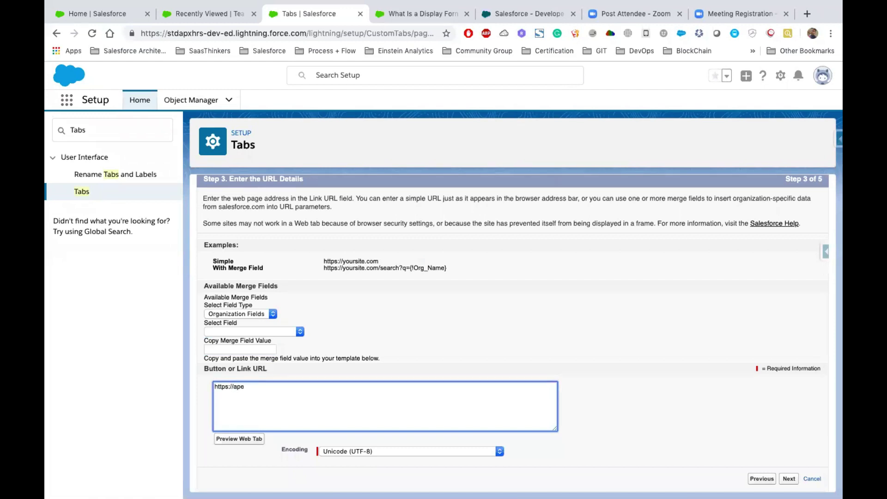
pyautogui.write('apexhourc')
pyautogui.write('.com')
pyautogui.click(789, 479)
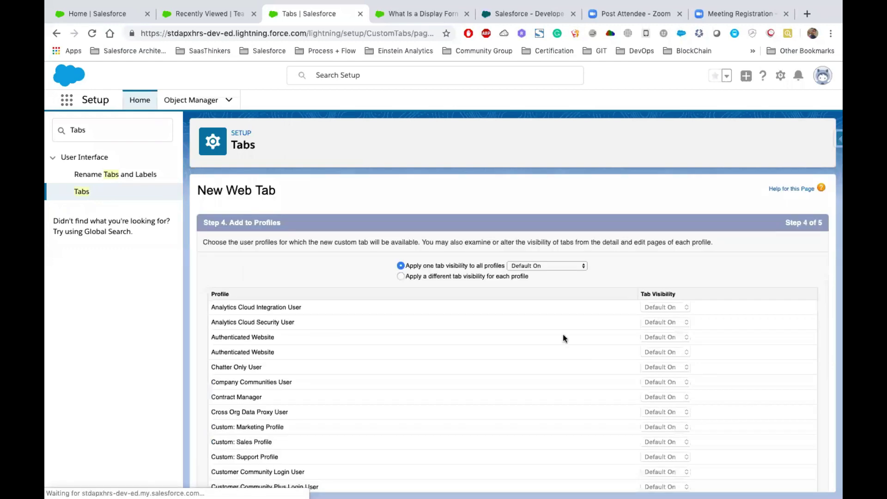
# Accept Default On visibility for all profiles, include the web tab only in Salesforce Apexhours For Students, and save it.
pyautogui.scroll(-8, 752, 393)
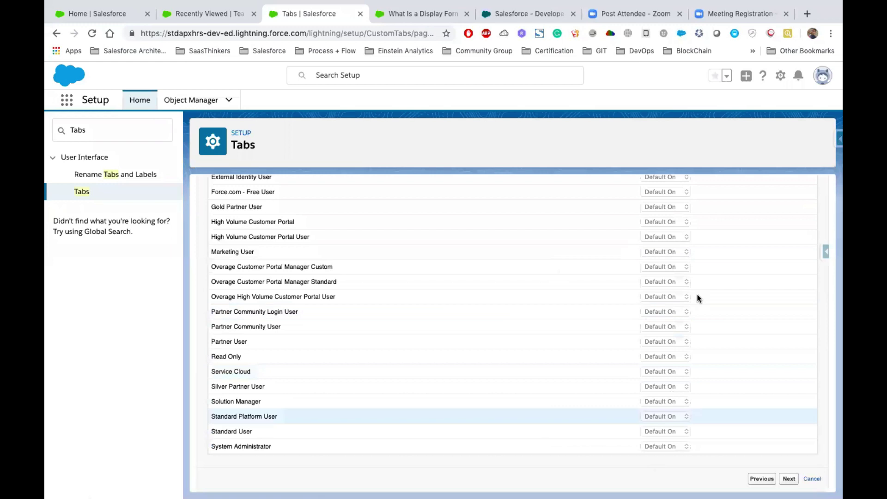
pyautogui.click(789, 480)
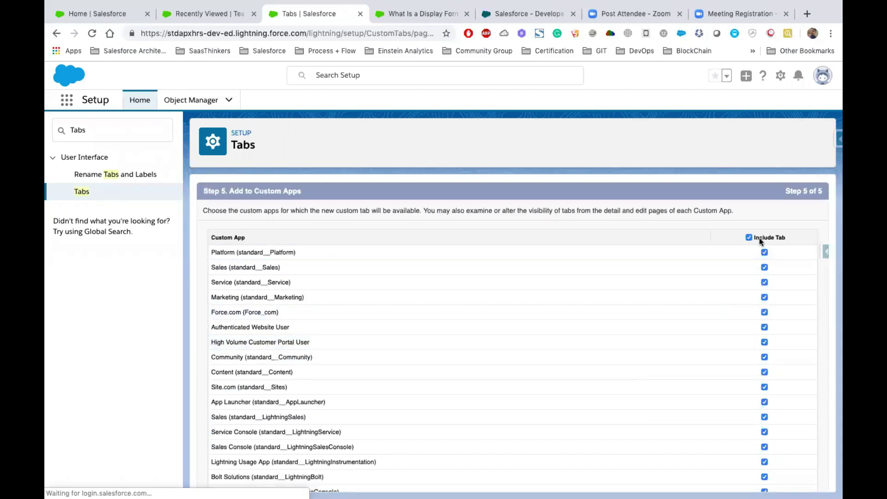
pyautogui.click(749, 238)
pyautogui.scroll(-3, 751, 237)
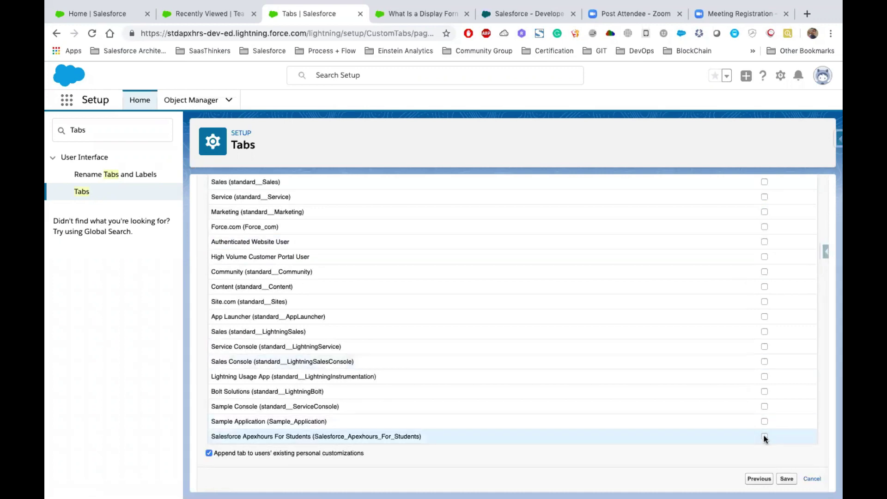
pyautogui.click(787, 478)
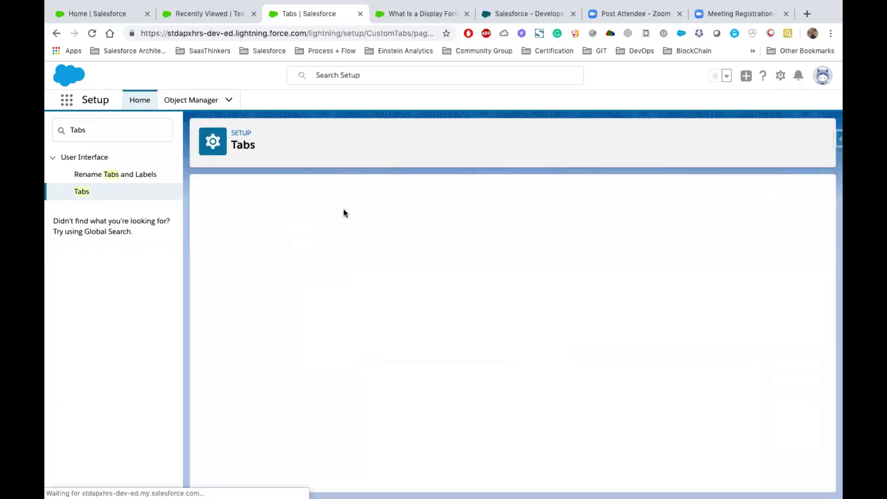
pyautogui.scroll(-2, 357, 385)
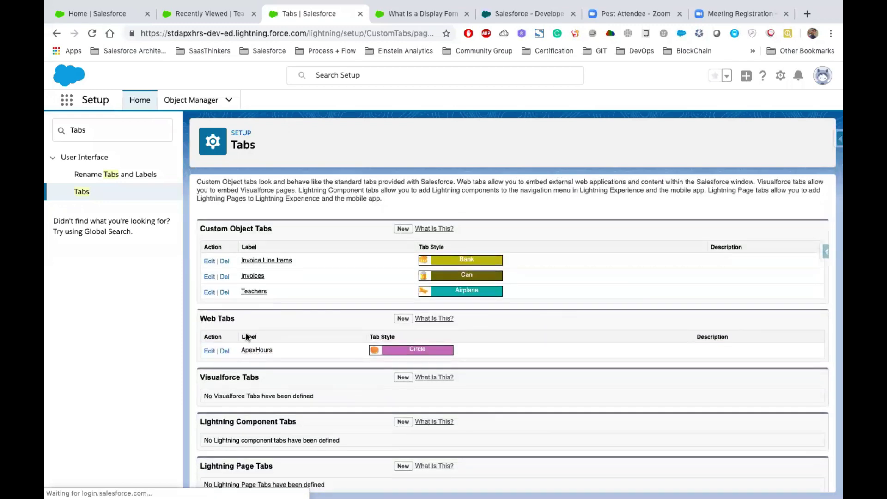
# Reload the Salesforce Apexhours app, open its ApexHours web tab and allow the redirect to the external site.
pyautogui.click(208, 13)
pyautogui.click(92, 34)
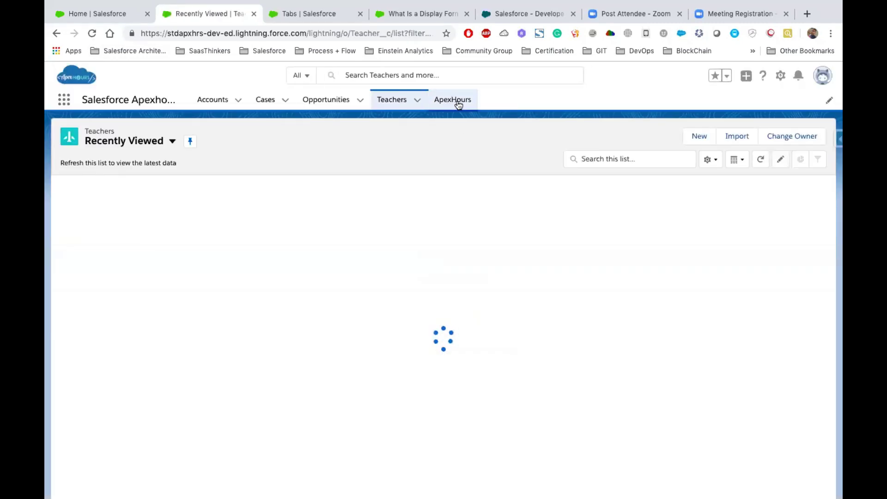
pyautogui.click(459, 104)
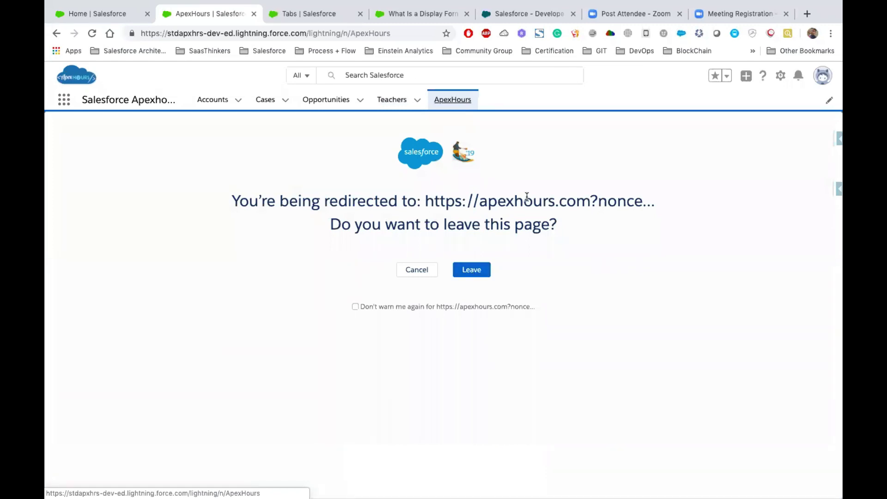
pyautogui.click(471, 274)
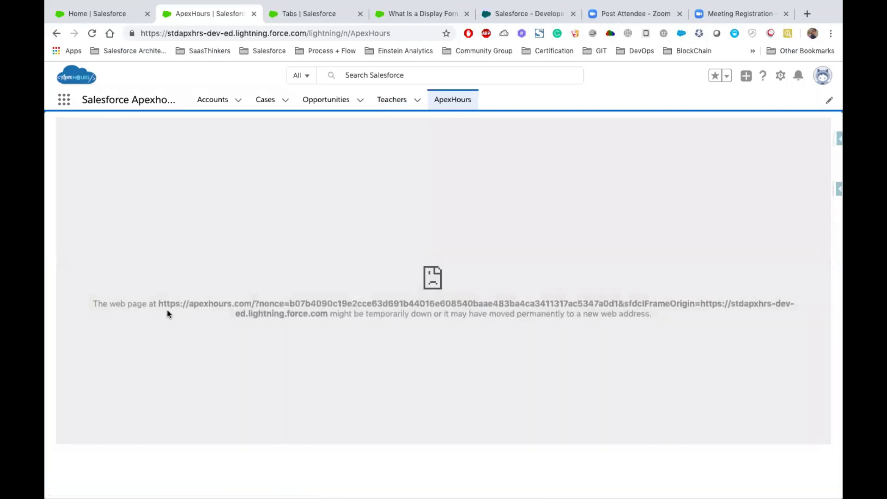
# Examine the message on the ApexHours web tab, reopen the tab and return to the Teachers tab.
pyautogui.moveTo(158, 303); pyautogui.dragTo(667, 318)
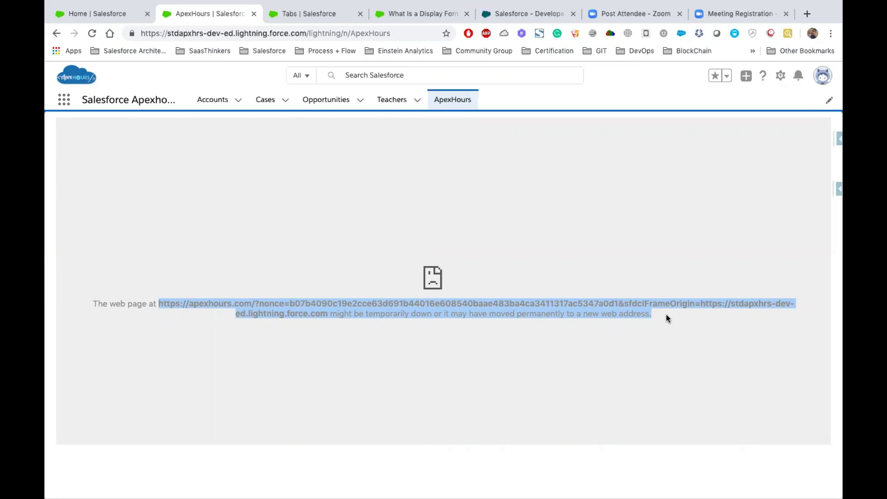
pyautogui.click(494, 213)
pyautogui.moveTo(654, 315); pyautogui.dragTo(158, 302)
pyautogui.click(452, 99)
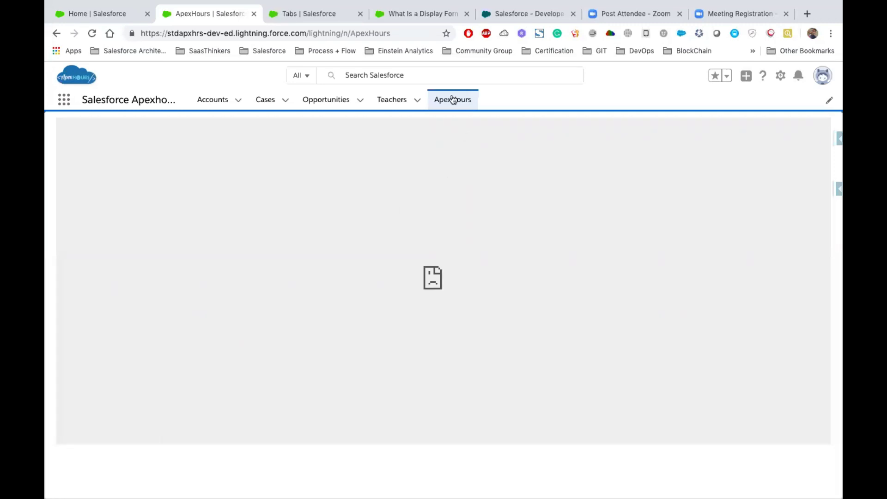
pyautogui.click(392, 101)
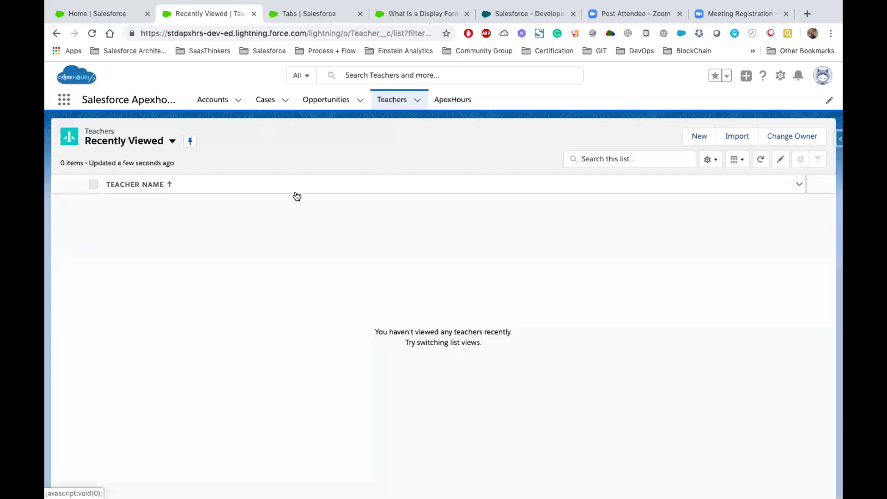
# Switch to the Keynote presentation and show the Record Types & Page Layouts slide.
pyautogui.hotkey('ctrl', 'Left')
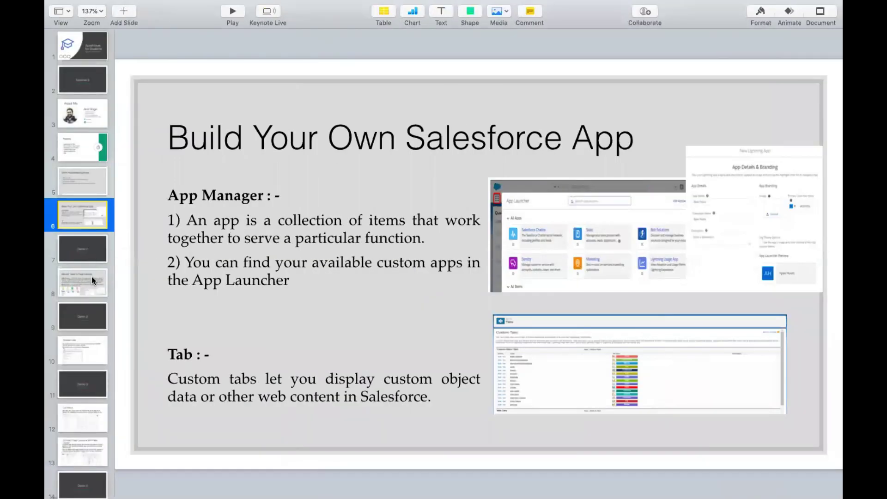
pyautogui.click(91, 280)
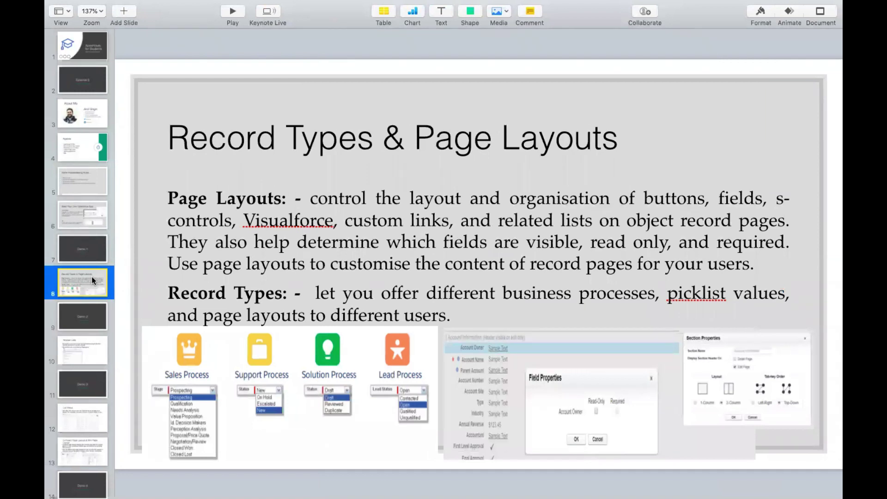
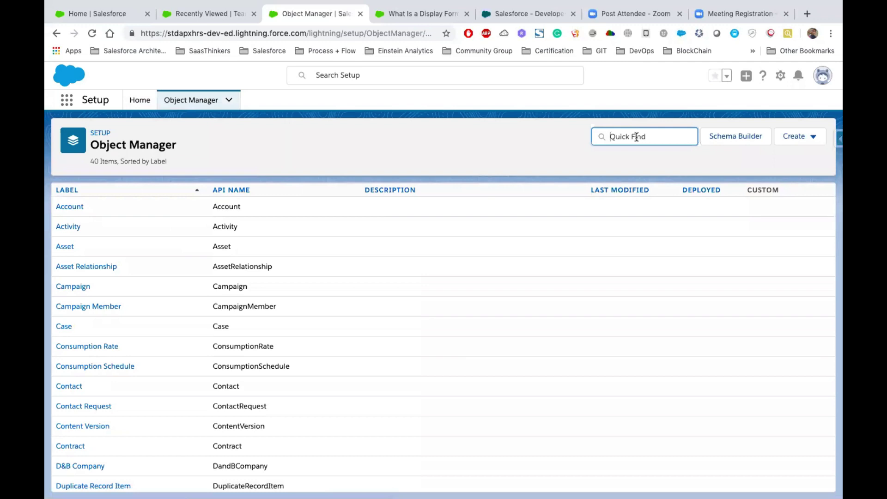
# Find the Opportunity object in Object Manager and try to create a new record type for it.
pyautogui.write('Oppor')
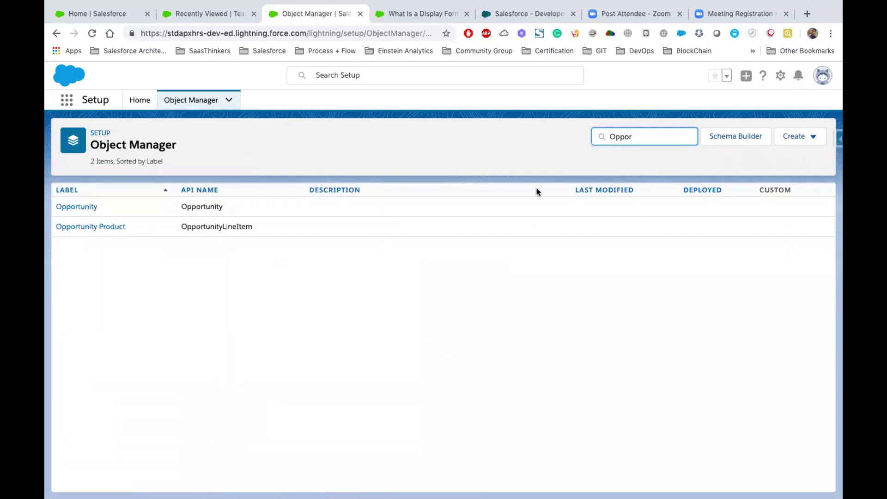
pyautogui.click(77, 207)
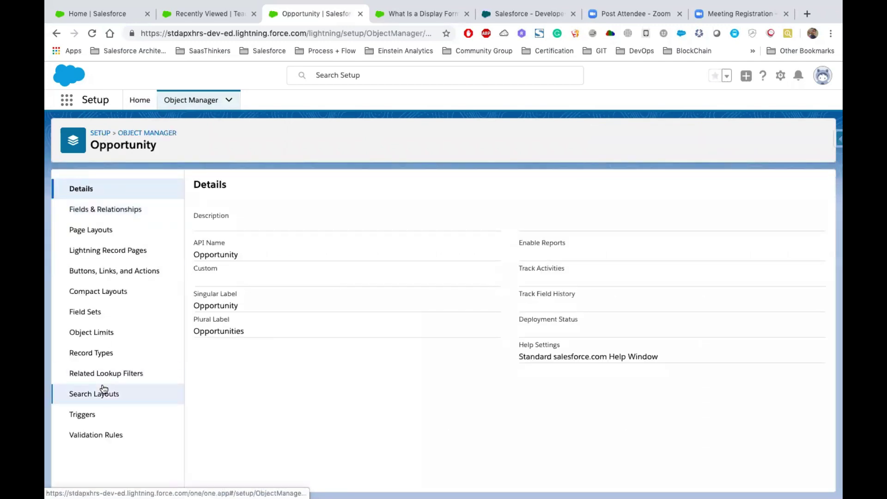
pyautogui.click(105, 355)
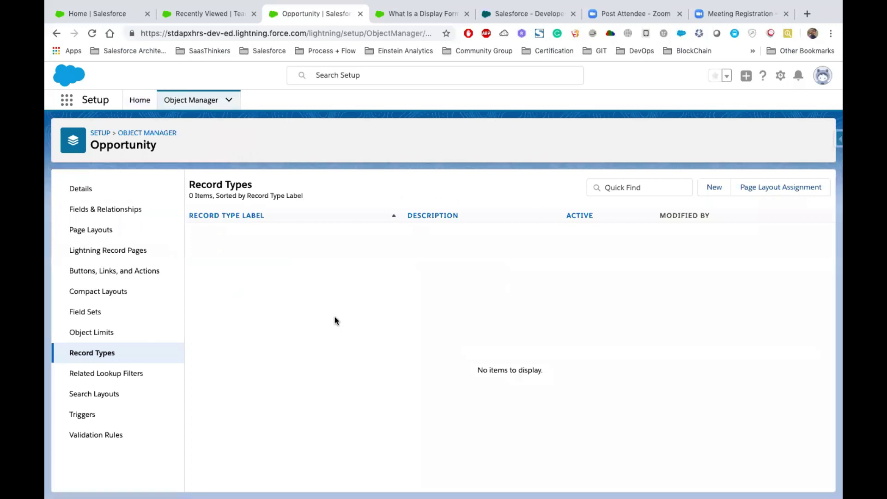
pyautogui.click(714, 188)
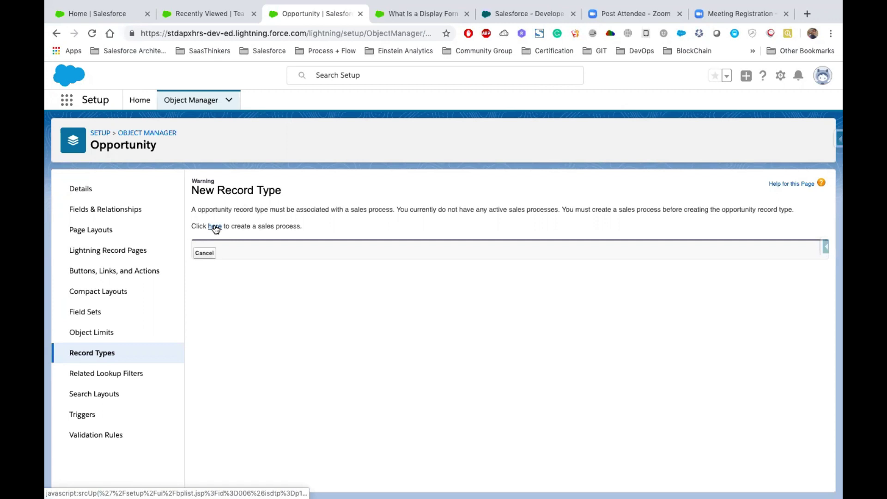
# Search Setup for "Sales P" and open the Sales Processes page.
pyautogui.click(136, 102)
pyautogui.click(121, 131)
pyautogui.write('Sa')
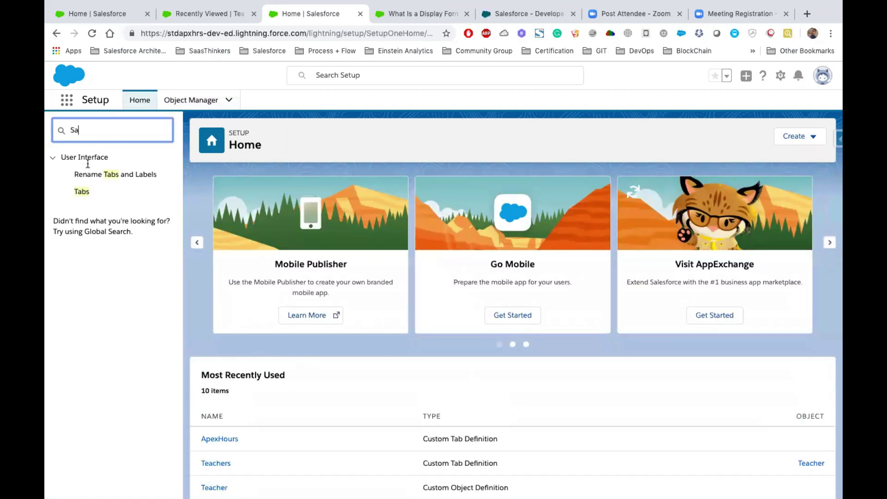
pyautogui.write('les')
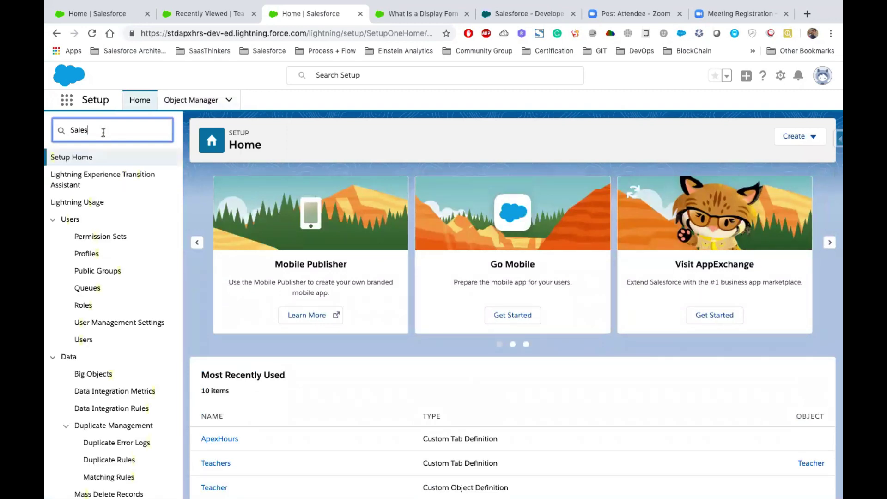
pyautogui.write(' P')
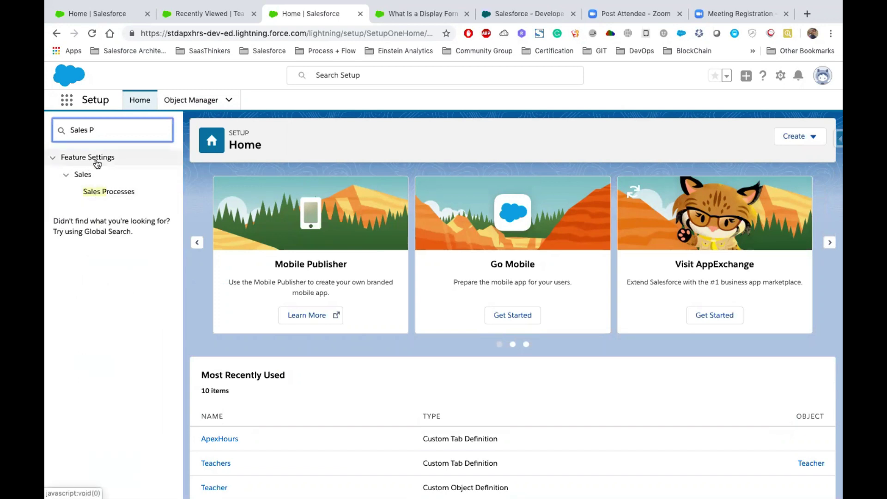
pyautogui.click(103, 192)
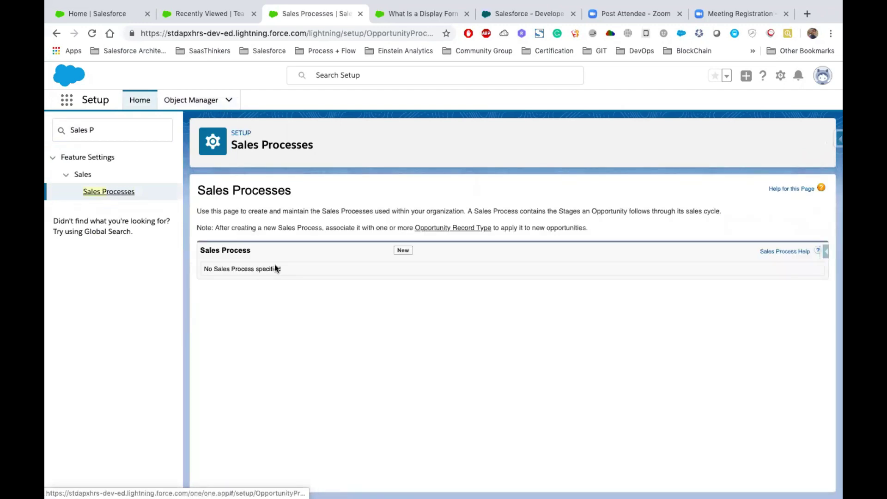
# Create a new sales process named Marketing based on the Master process and save it to reach its opportunity stages.
pyautogui.click(402, 250)
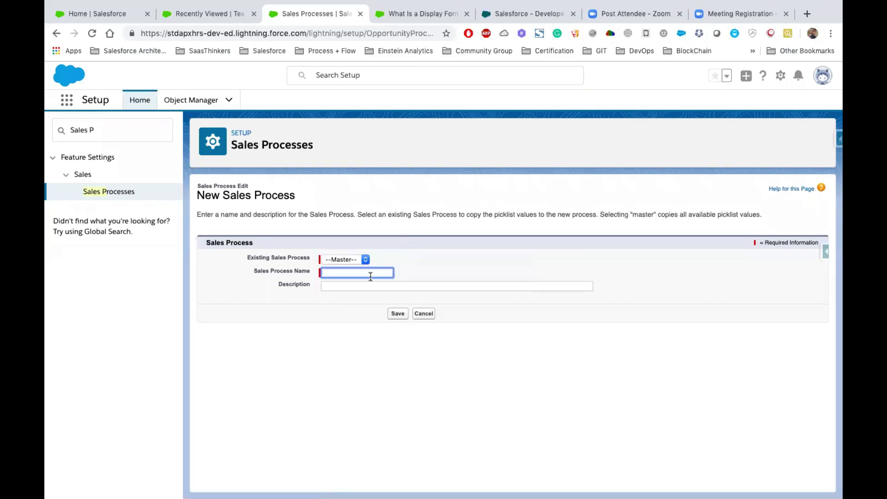
pyautogui.write('Sa')
pyautogui.press('BackSpace')
pyautogui.press('BackSpace')
pyautogui.write('EP')
pyautogui.press('BackSpace')
pyautogui.press('BackSpace')
pyautogui.write('Marketing')
pyautogui.click(398, 314)
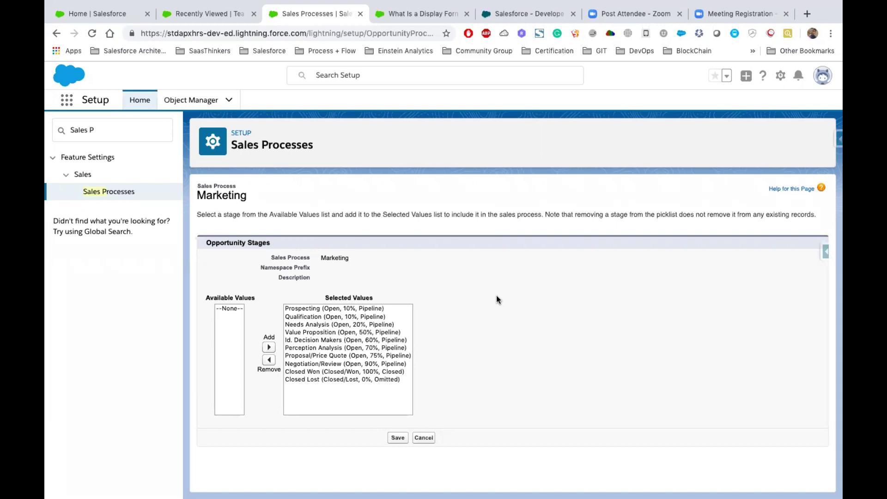
# Remove the Qualification, Needs Analysis, Value Proposition and Id. Decision Makers stages from the Marketing sales process and save it.
pyautogui.moveTo(321, 308); pyautogui.dragTo(329, 379)
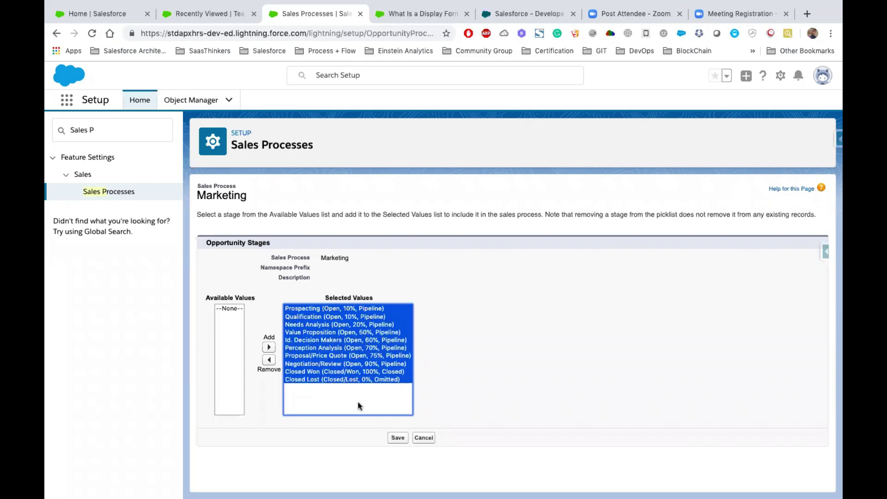
pyautogui.click(342, 340)
pyautogui.click(304, 316)
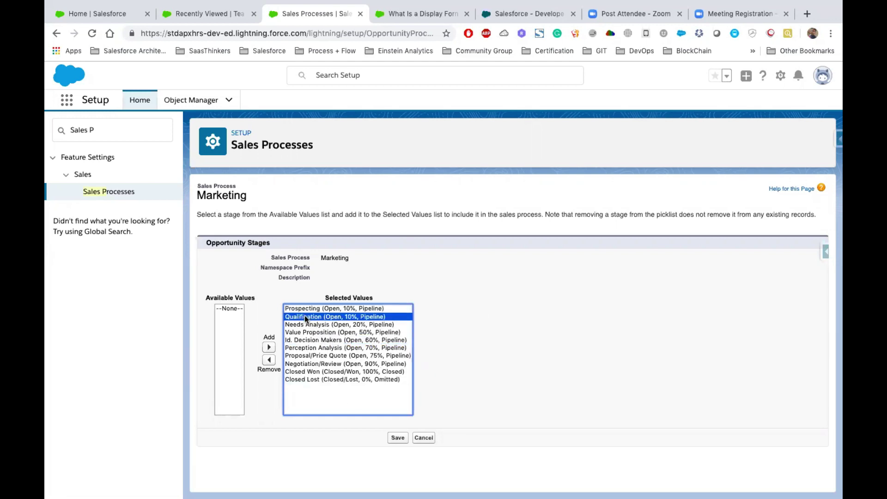
pyautogui.keyDown('shift'); pyautogui.click(313, 340); pyautogui.keyUp('shift')
pyautogui.click(272, 360)
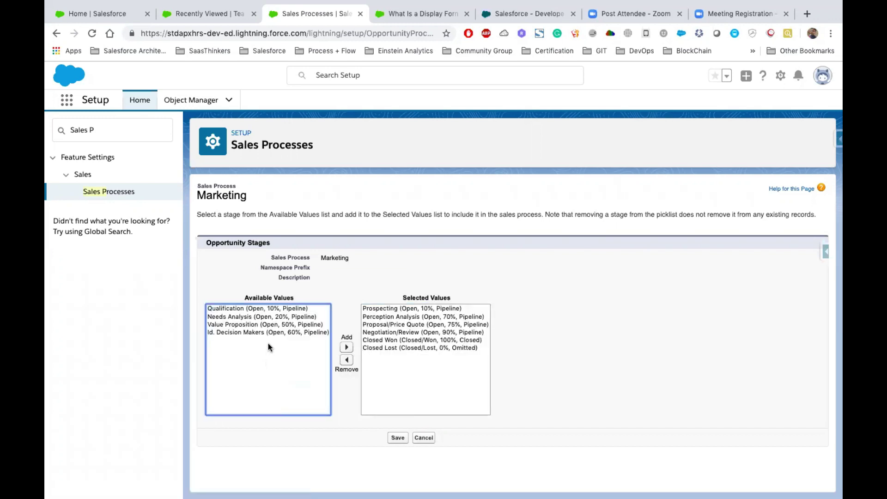
pyautogui.click(228, 308)
pyautogui.keyDown('shift'); pyautogui.click(237, 317); pyautogui.keyUp('shift')
pyautogui.keyDown('shift'); pyautogui.click(244, 333); pyautogui.keyUp('shift')
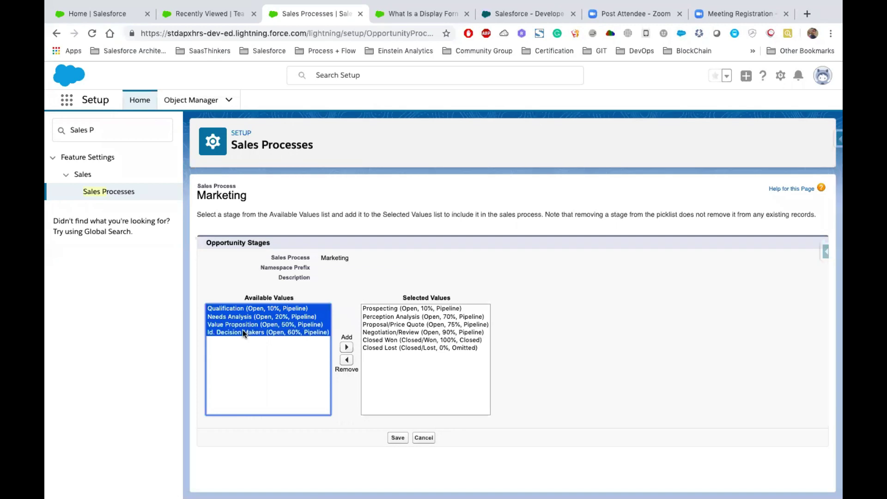
pyautogui.doubleClick(330, 258)
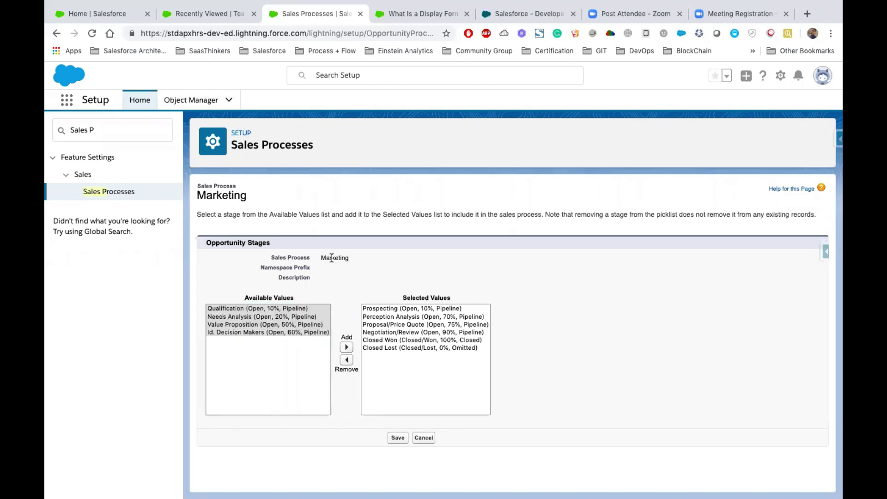
pyautogui.click(398, 438)
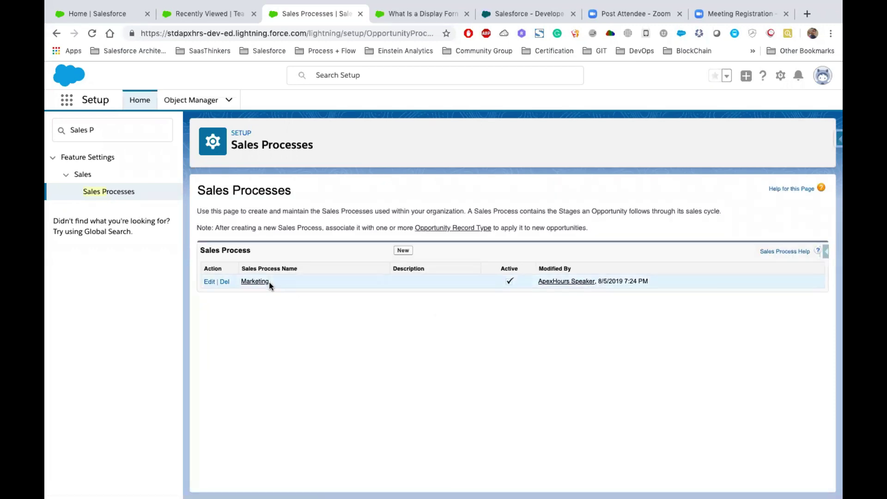
# Reopen the Marketing sales process, review its selected stages and leave without changes.
pyautogui.moveTo(270, 284); pyautogui.dragTo(244, 284)
pyautogui.click(253, 282)
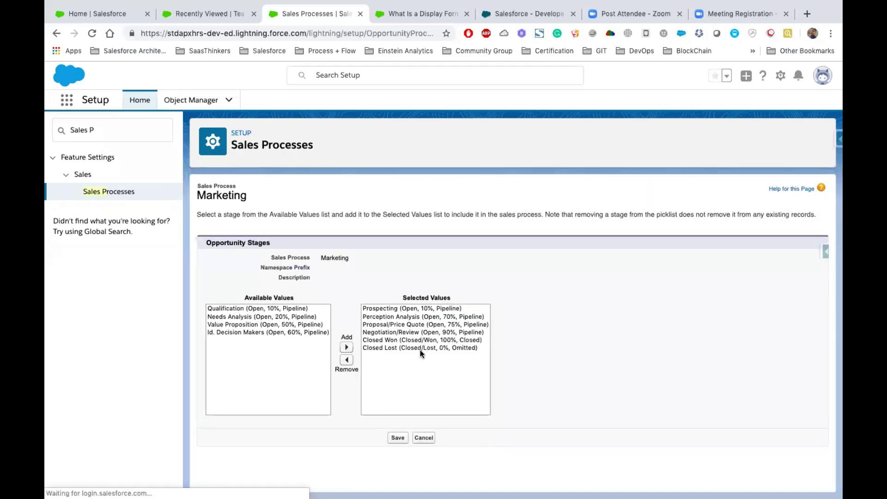
pyautogui.click(418, 348)
pyautogui.moveTo(417, 347); pyautogui.dragTo(382, 313)
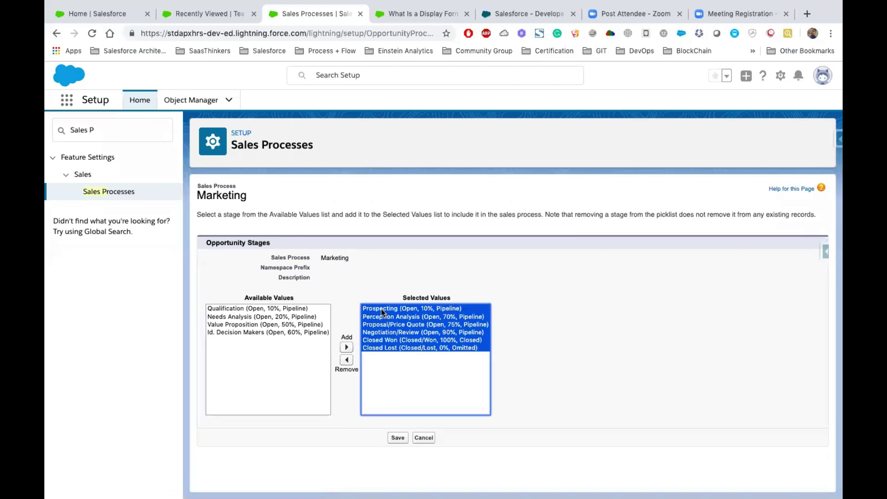
pyautogui.click(425, 438)
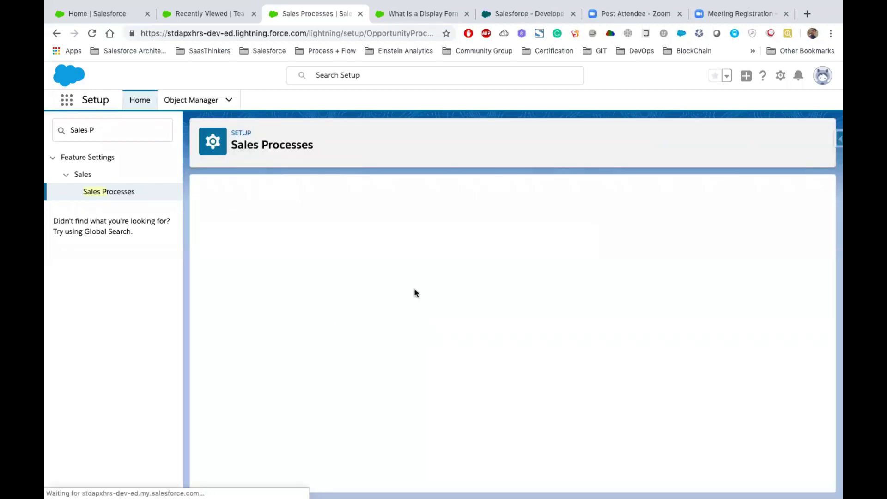
# Create a second sales process named Customer based on the Master process.
pyautogui.click(403, 252)
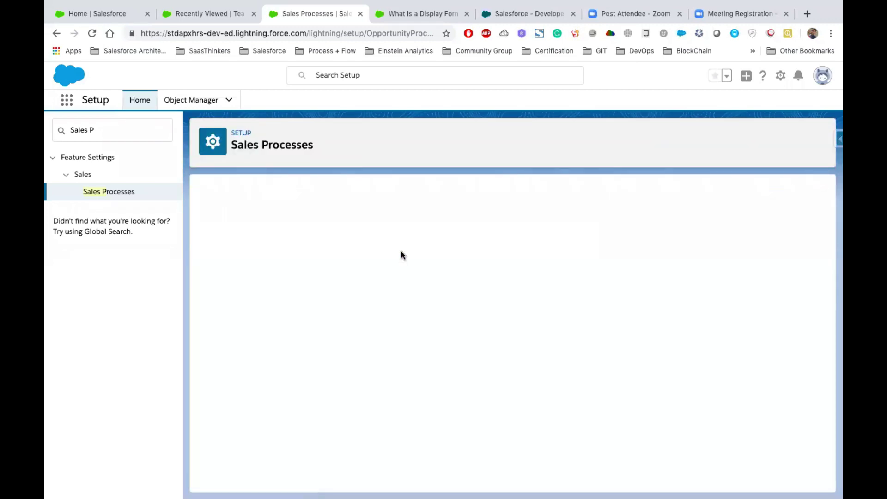
pyautogui.click(342, 272)
pyautogui.write('Customer')
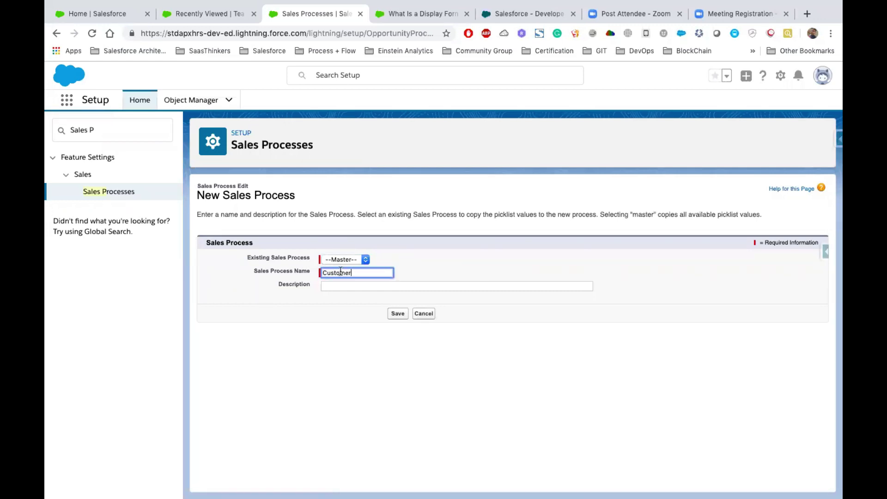
pyautogui.click(393, 313)
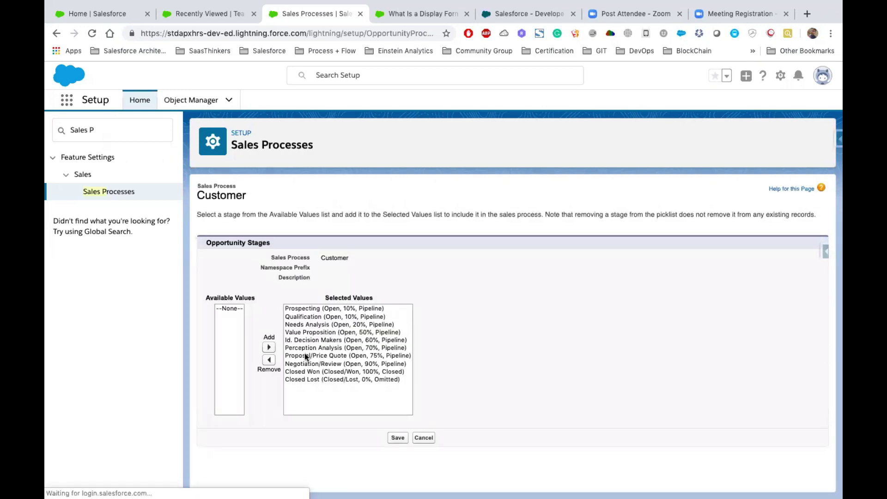
# Remove the Id. Decision Makers, Perception Analysis and Proposal/Price Quote stages from the Customer sales process and save it.
pyautogui.moveTo(304, 352); pyautogui.dragTo(298, 339)
pyautogui.click(269, 360)
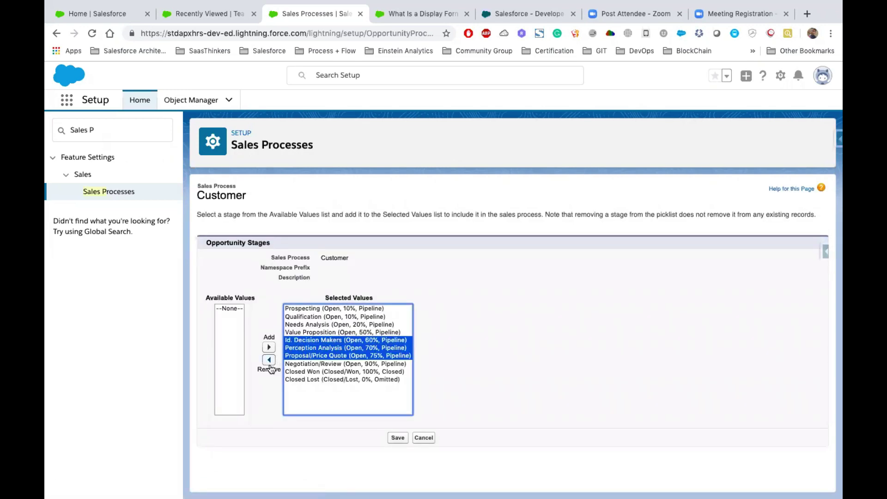
pyautogui.click(439, 360)
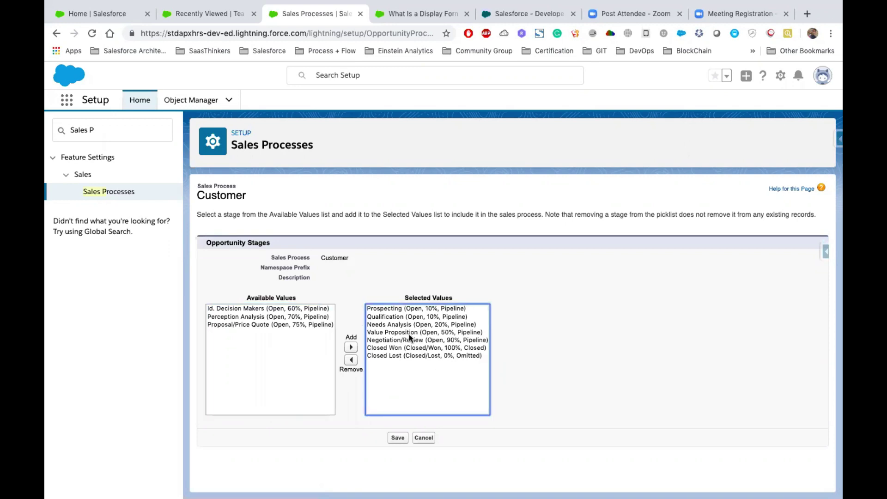
pyautogui.moveTo(389, 309); pyautogui.dragTo(414, 359)
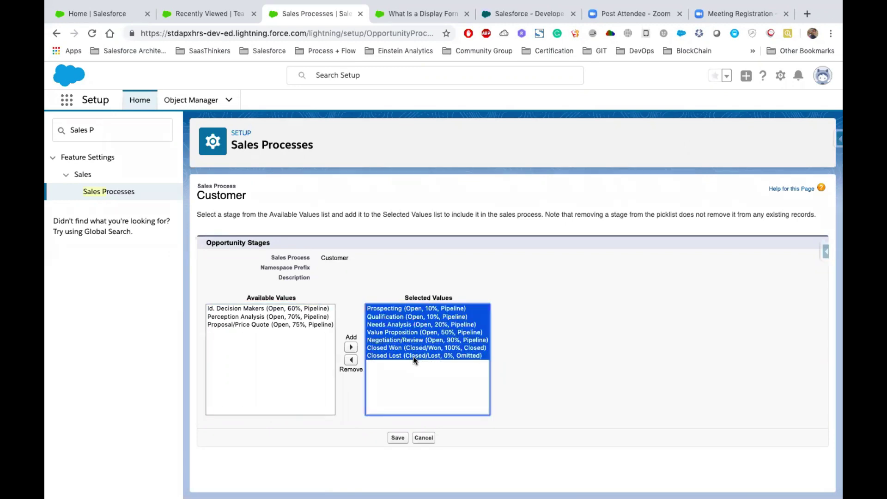
pyautogui.click(398, 438)
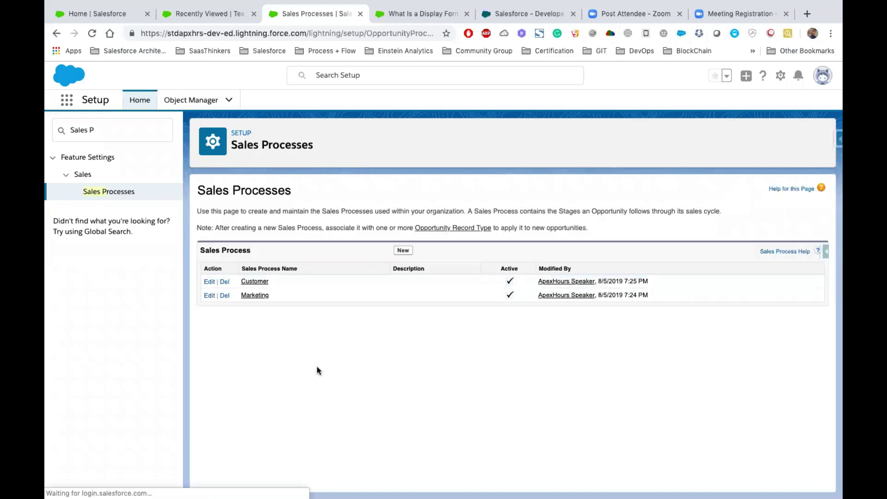
# Search Object Manager for "Oppor", open the Opportunity object and go to its record types.
pyautogui.click(191, 100)
pyautogui.click(624, 136)
pyautogui.write('Oppor')
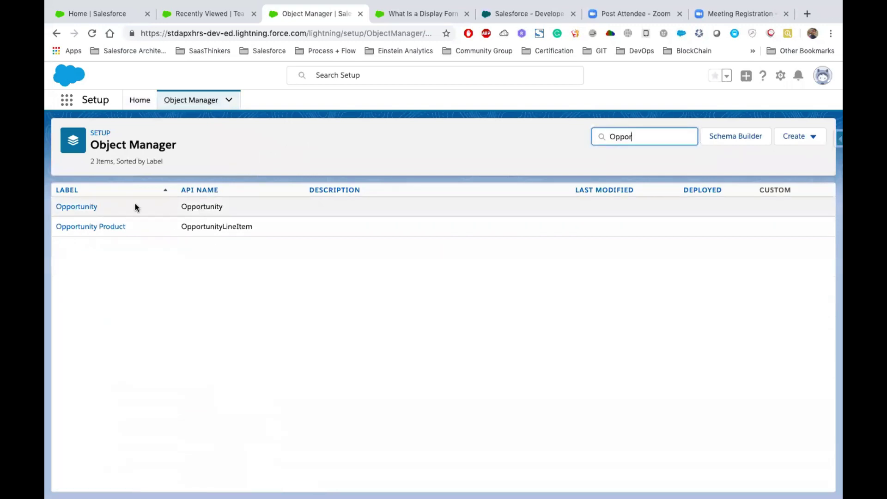
pyautogui.click(90, 207)
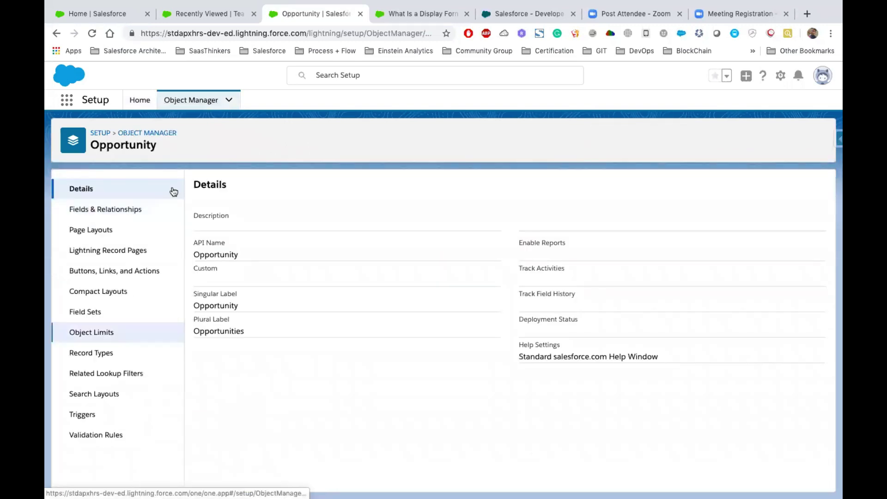
pyautogui.click(89, 353)
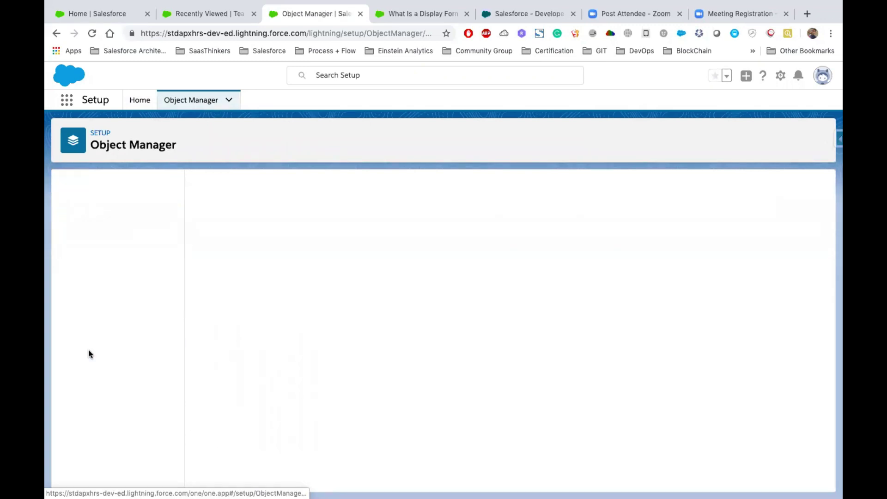
# Start a new Opportunity record type with label and name Customer, and assign it the Customer sales process.
pyautogui.click(715, 195)
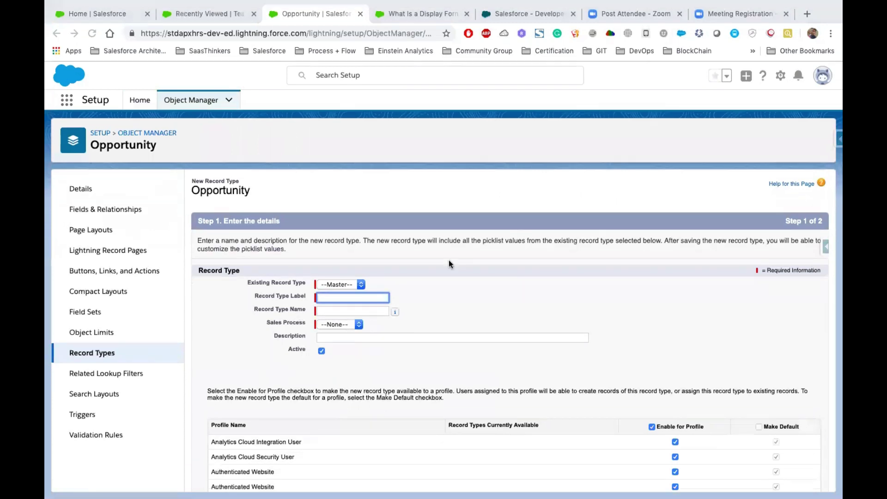
pyautogui.scroll(-2, 395, 265)
pyautogui.write('Customer')
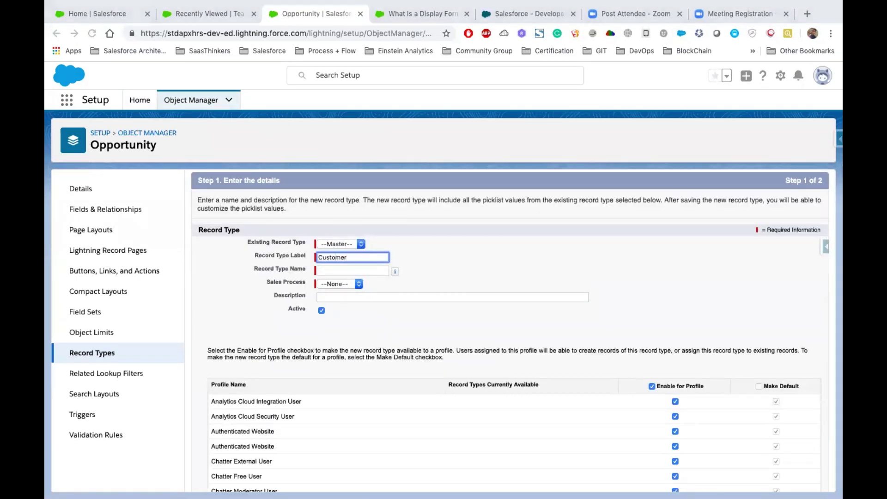
pyautogui.click(336, 272)
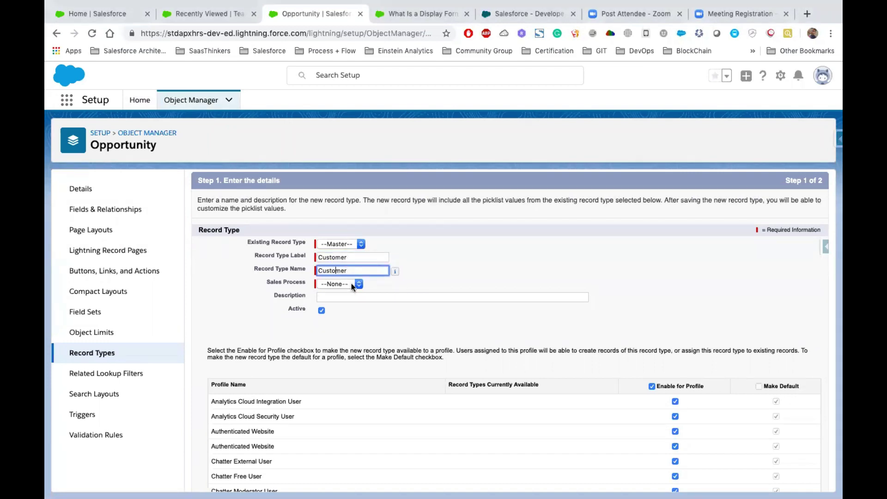
pyautogui.click(351, 284)
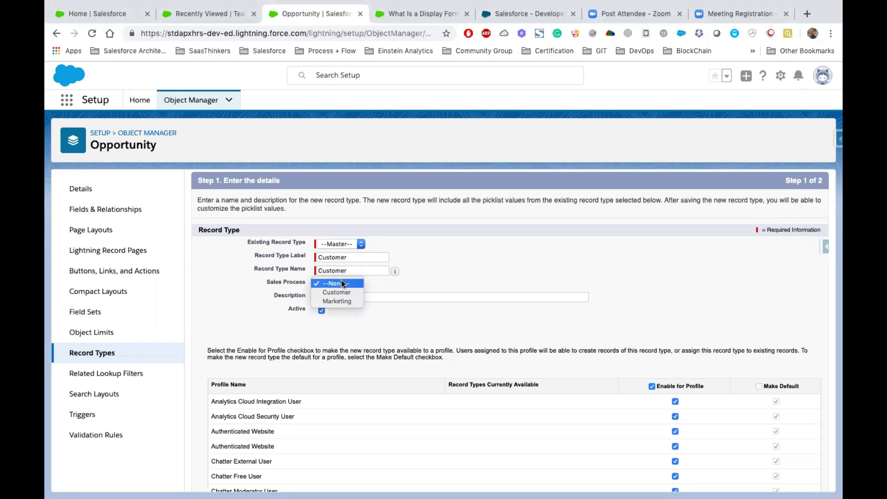
pyautogui.click(337, 291)
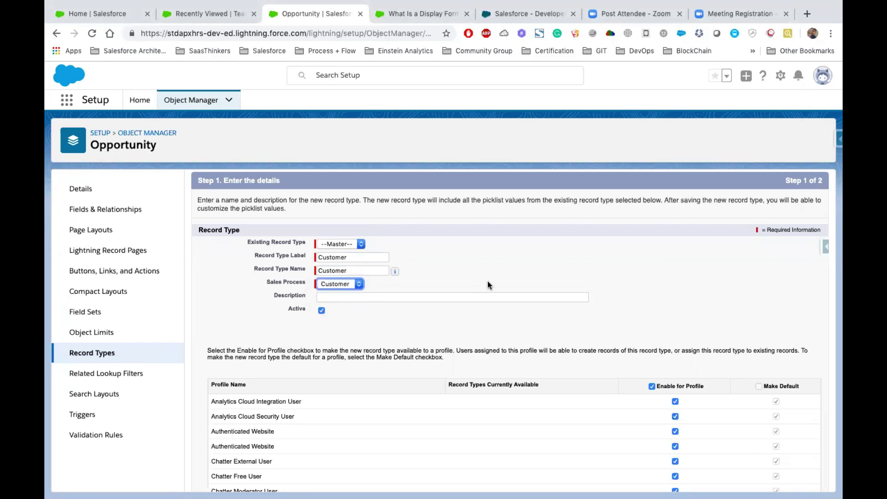
# Keep the Customer record type enabled for all profiles, continue to the page layout assignment and try to save without choosing a layout.
pyautogui.scroll(-1, 314, 305)
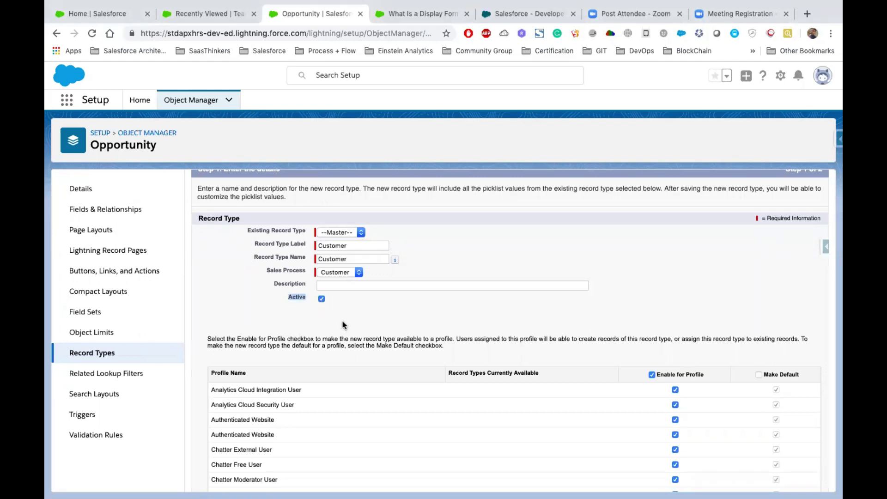
pyautogui.scroll(-4, 342, 326)
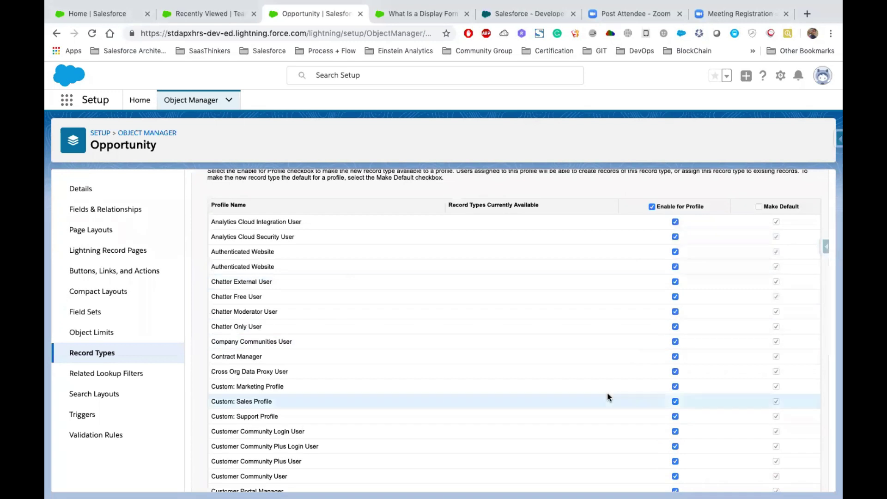
pyautogui.scroll(-5, 607, 395)
pyautogui.scroll(-5, 607, 393)
pyautogui.click(790, 478)
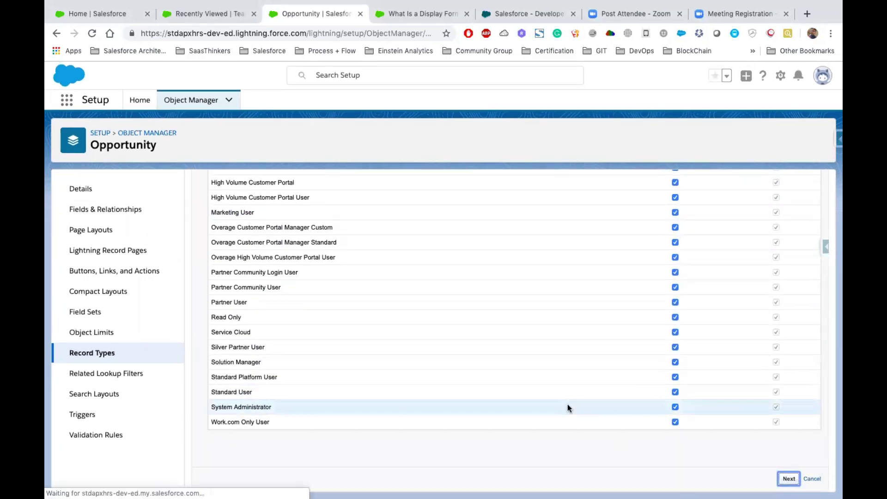
pyautogui.scroll(-10, 485, 345)
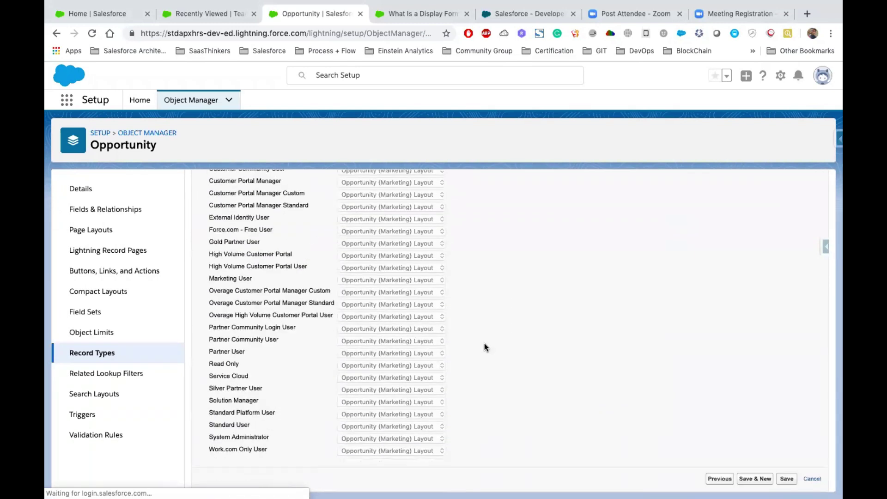
pyautogui.click(787, 480)
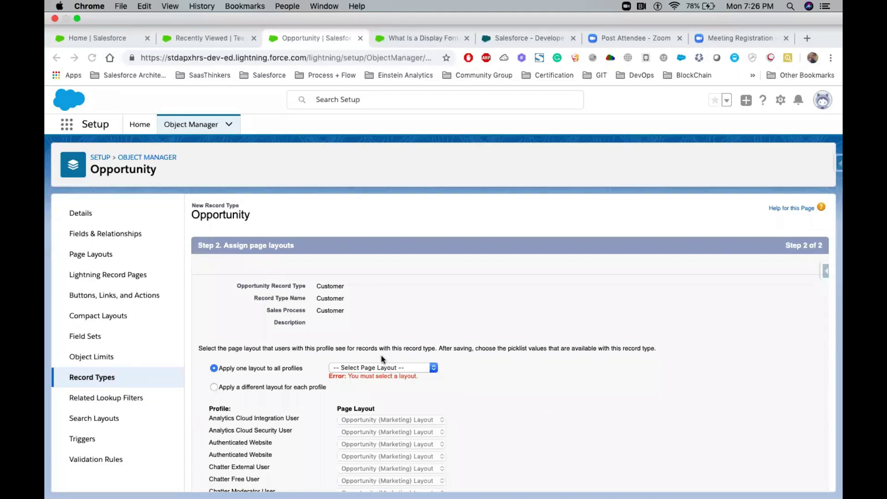
# Review the page layout choices for the Customer record type and the Record Types & Page Layouts slide in Keynote.
pyautogui.click(370, 367)
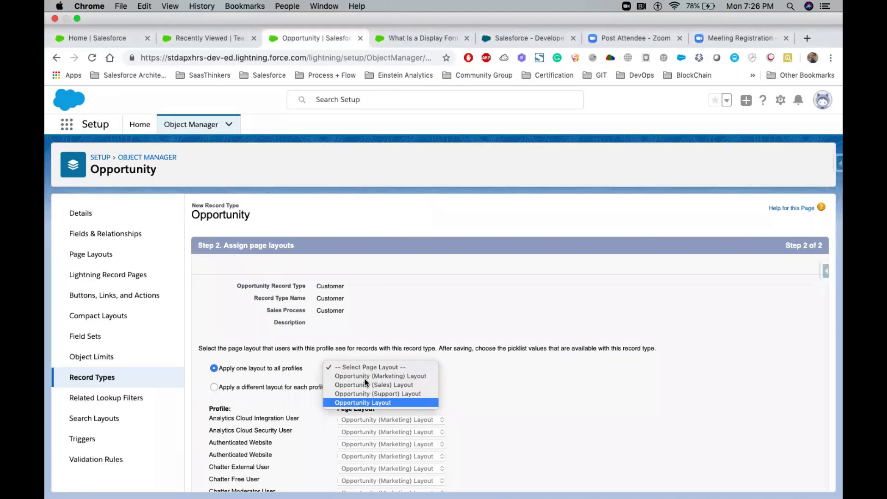
pyautogui.click(387, 273)
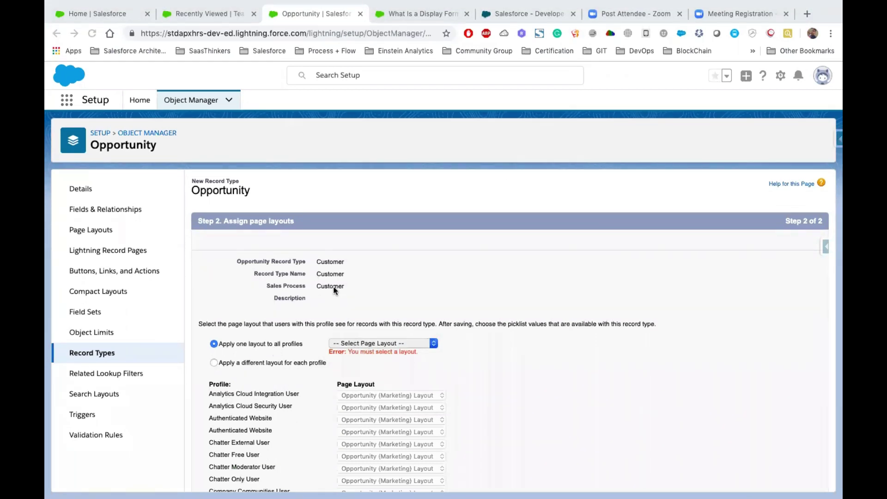
pyautogui.doubleClick(334, 287)
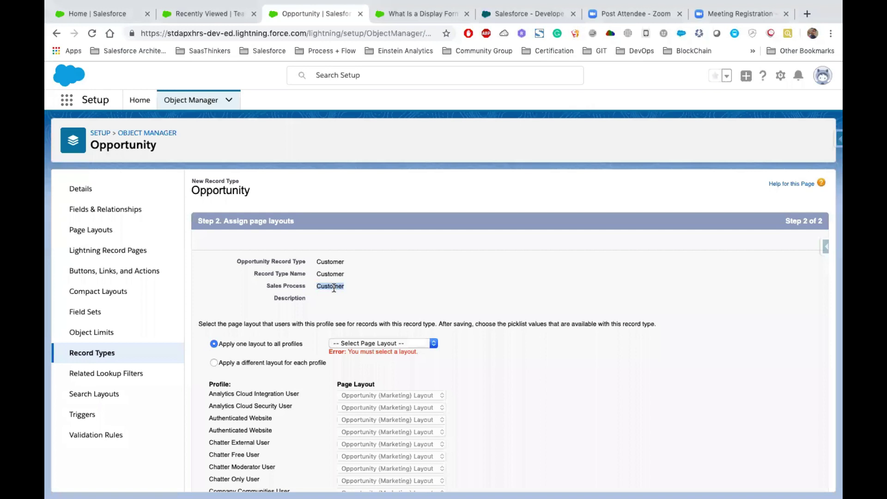
pyautogui.scroll(-10, 334, 286)
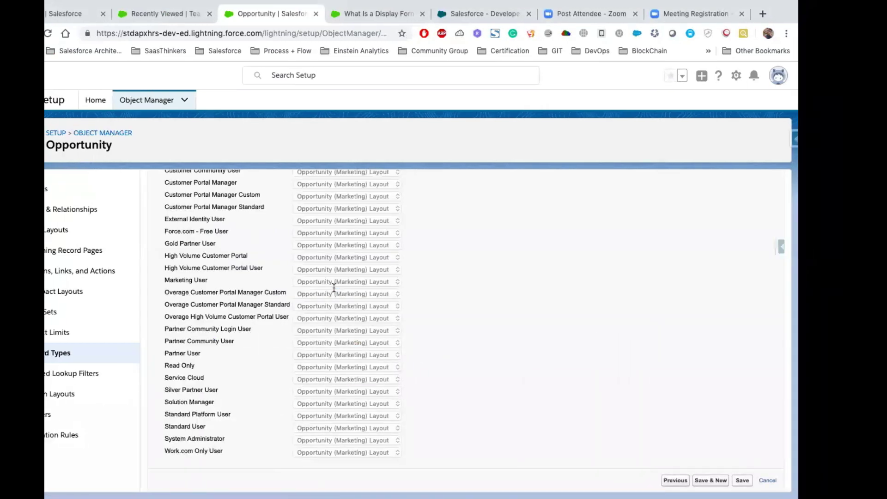
pyautogui.press('super+Tab')
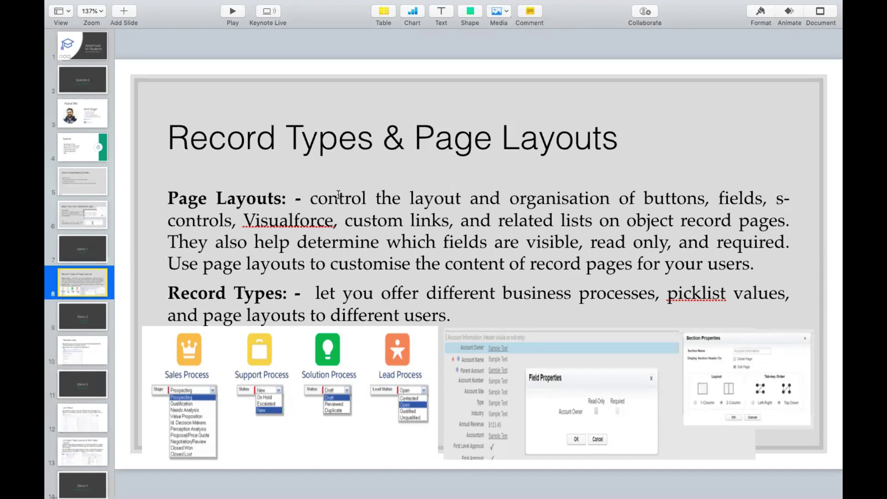
pyautogui.hotkey('ctrl', 'Right')
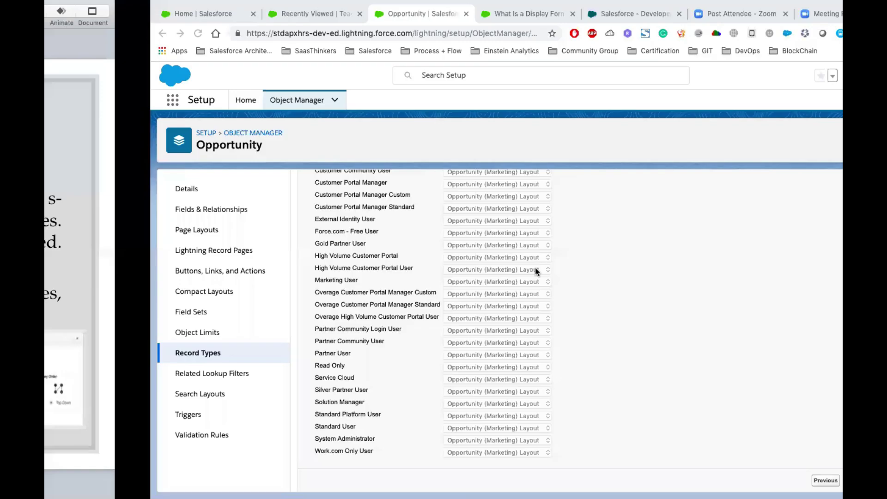
# Apply Opportunity (Sales) Layout to all profiles for the Customer record type, save it and start another new record type.
pyautogui.scroll(10, 535, 270)
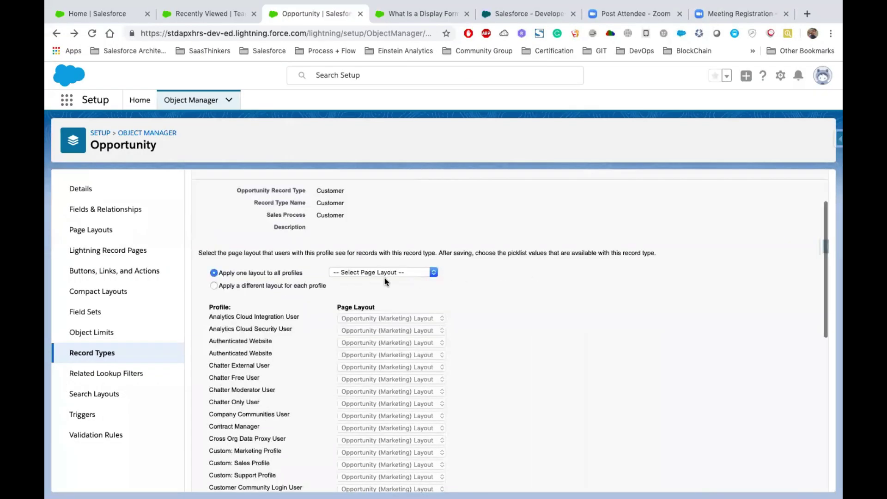
pyautogui.click(384, 274)
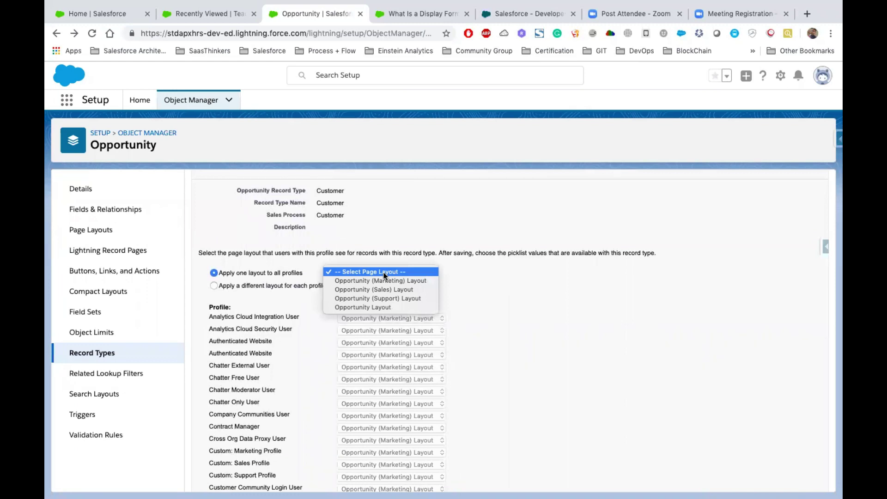
pyautogui.click(379, 290)
pyautogui.scroll(-3, 511, 311)
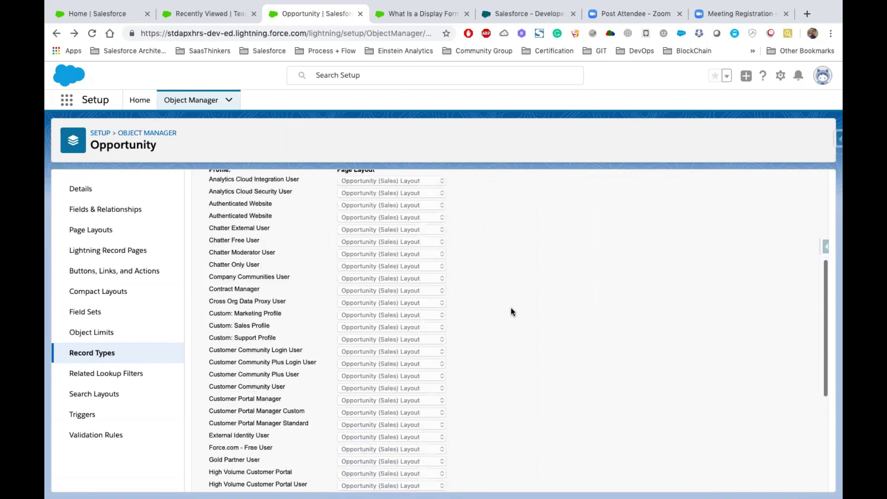
pyautogui.scroll(-5, 511, 311)
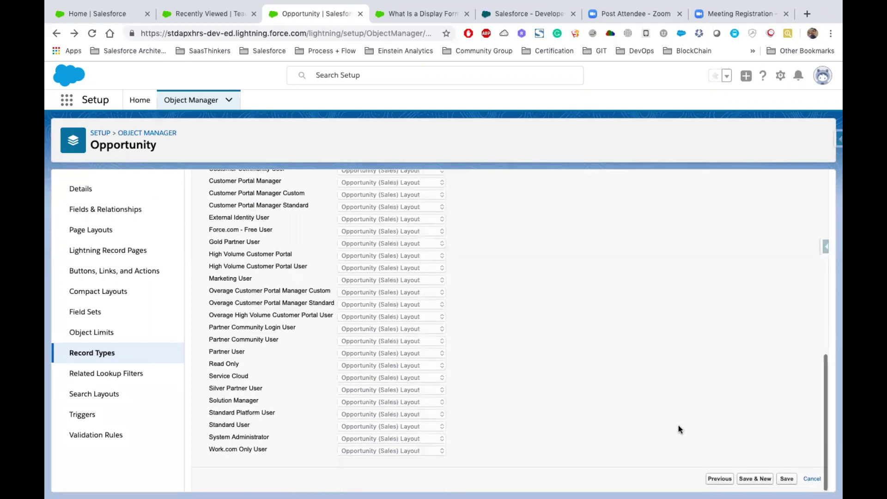
pyautogui.click(752, 481)
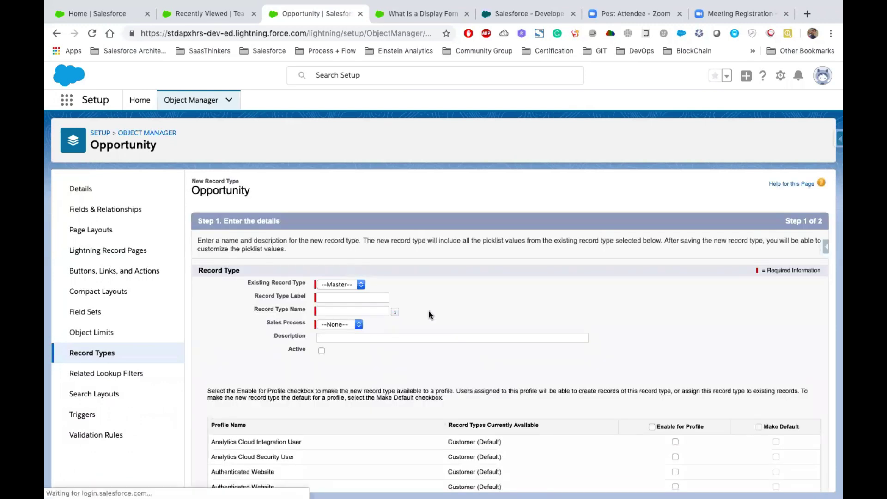
# Set the new record type's label and name to Prospect, assign the Marketing sales process and make it active.
pyautogui.scroll(-2, 429, 312)
pyautogui.click(340, 257)
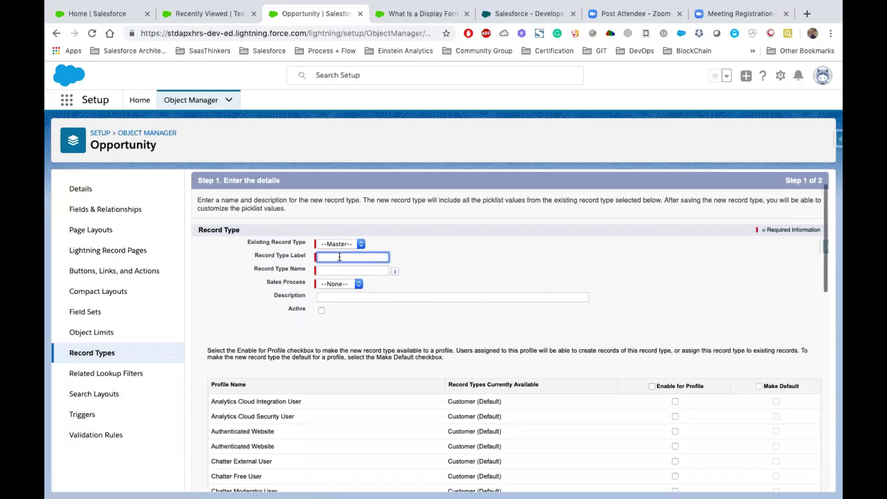
pyautogui.write('Prospect')
pyautogui.press('Tab')
pyautogui.click(345, 284)
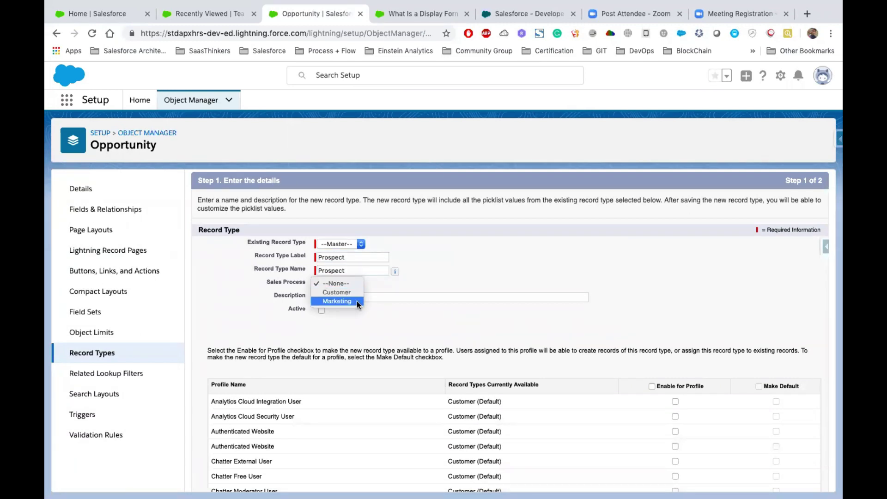
pyautogui.click(340, 301)
pyautogui.click(321, 311)
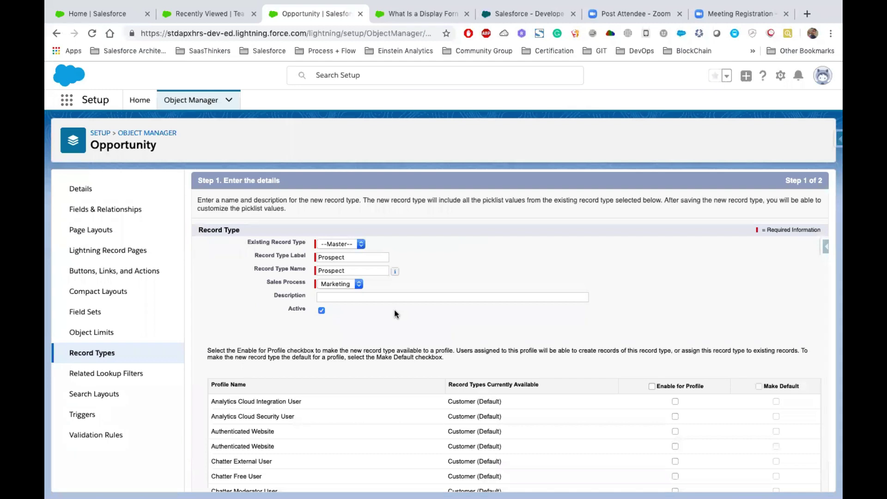
# Enable the Prospect record type for all profiles and continue to the page layout assignment.
pyautogui.scroll(-3, 394, 309)
pyautogui.click(652, 292)
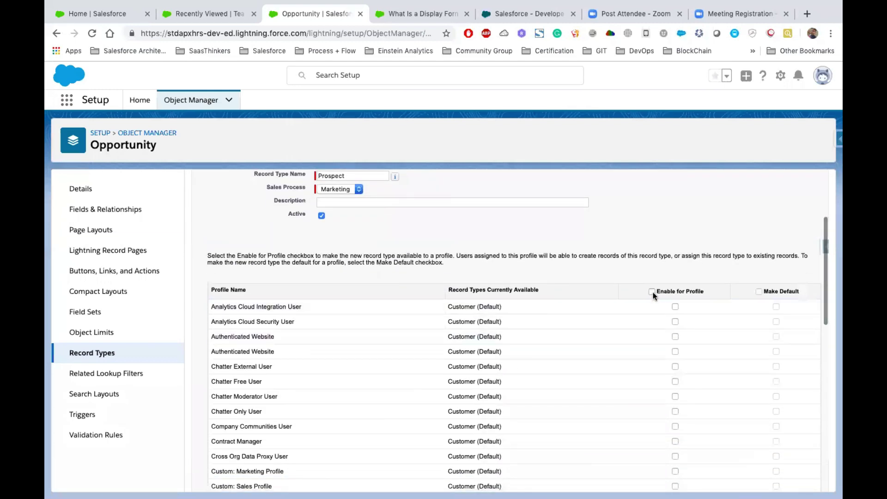
pyautogui.scroll(-10, 653, 292)
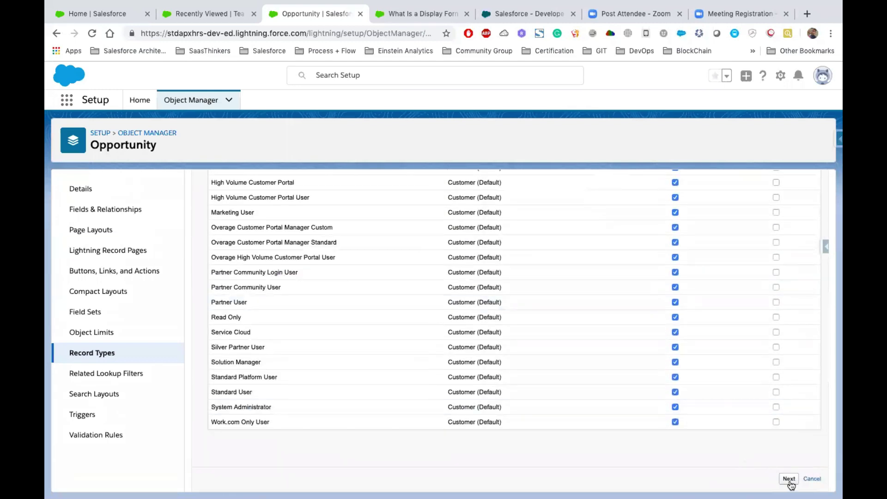
pyautogui.click(789, 479)
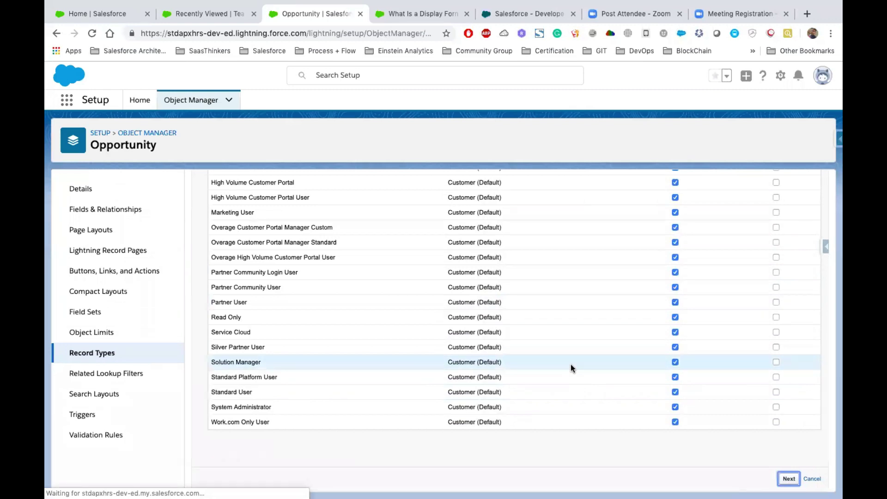
# Apply Opportunity (Marketing) Layout to all profiles for the Prospect record type and save it.
pyautogui.scroll(-2, 416, 324)
pyautogui.click(375, 295)
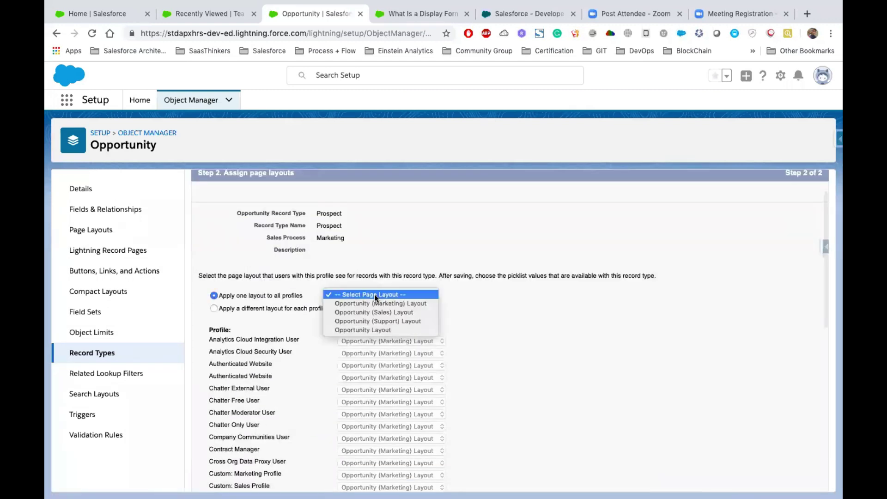
pyautogui.click(393, 306)
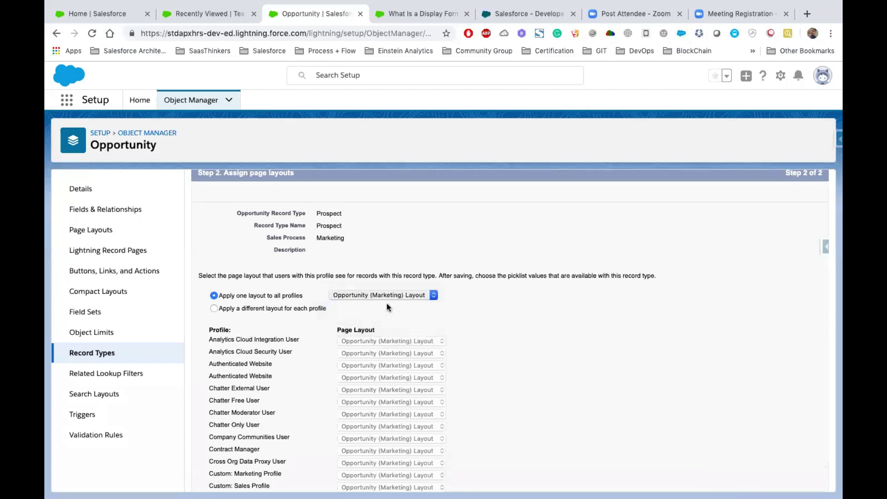
pyautogui.scroll(-10, 481, 329)
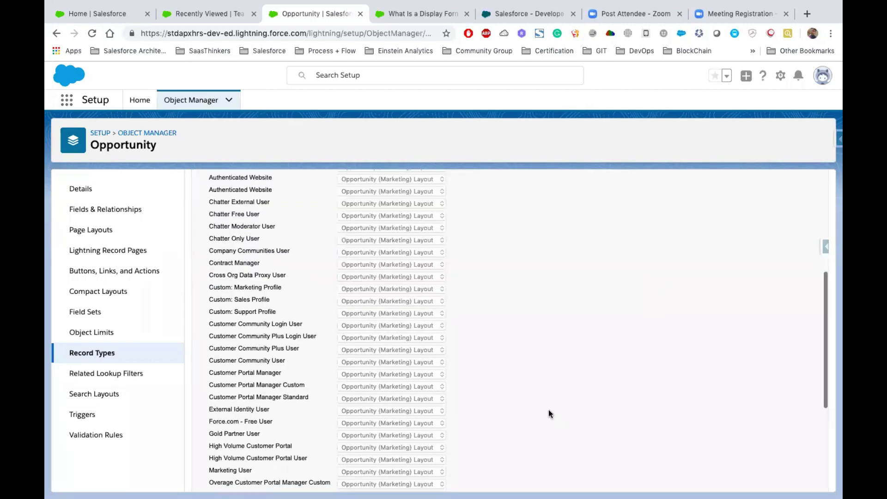
pyautogui.click(786, 480)
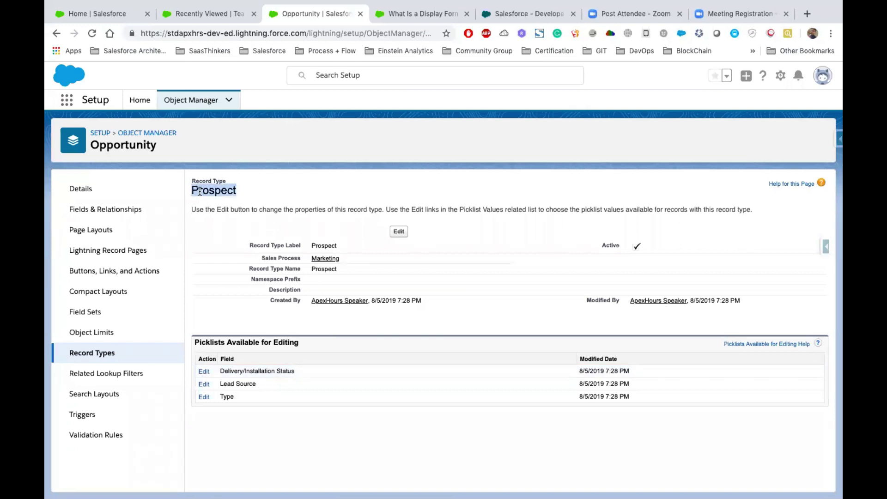
# Remove the Existing Customer Upgrade, Replacement and Downgrade values from the Prospect record type's Type picklist and save.
pyautogui.moveTo(237, 398); pyautogui.dragTo(221, 371)
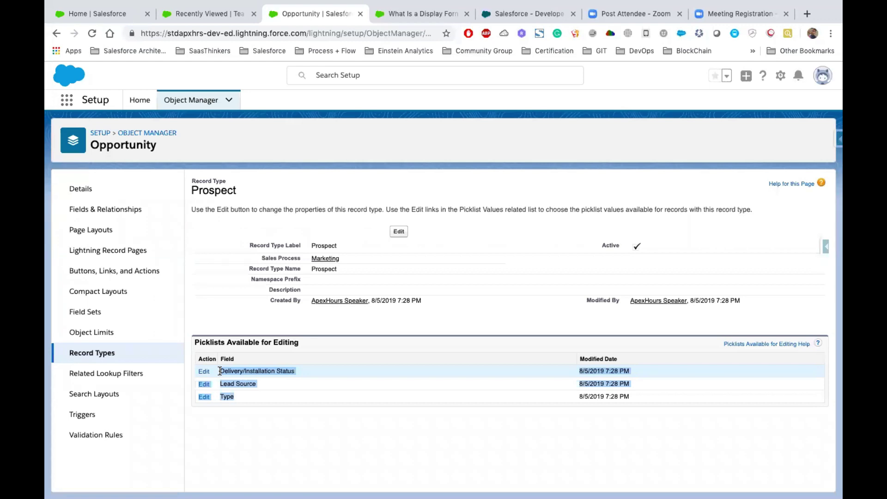
pyautogui.click(219, 371)
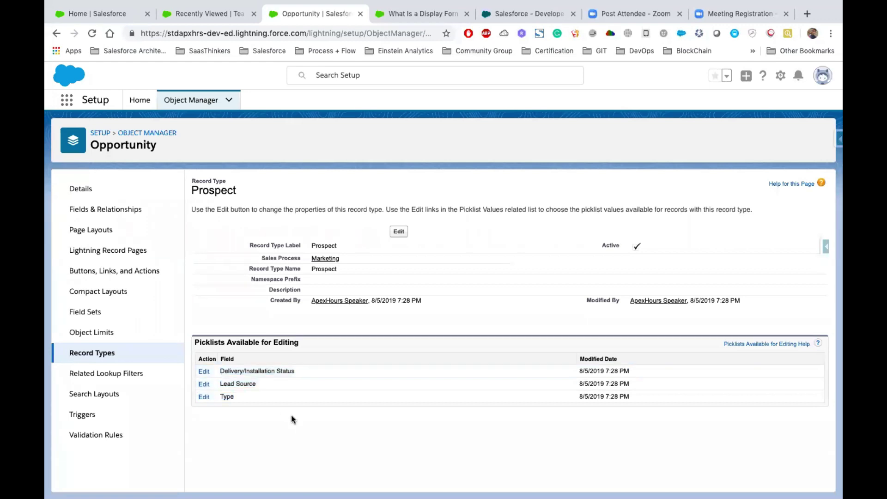
pyautogui.click(200, 397)
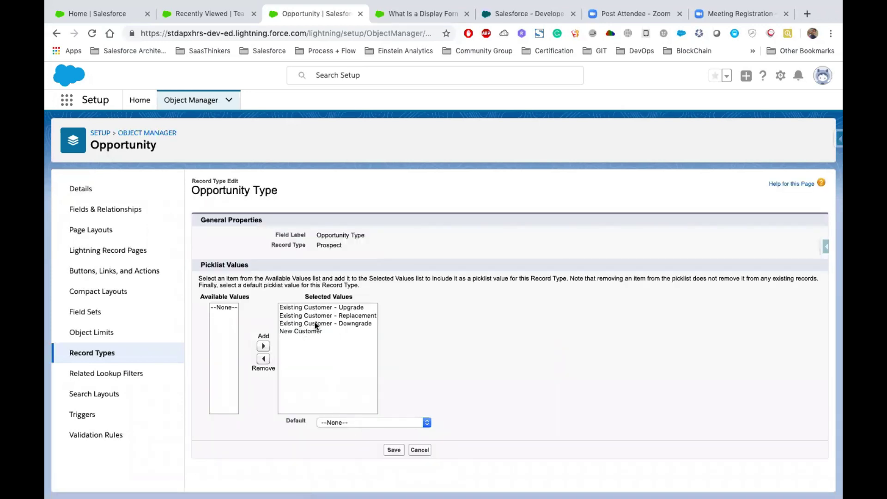
pyautogui.moveTo(315, 322); pyautogui.dragTo(304, 305)
pyautogui.click(263, 358)
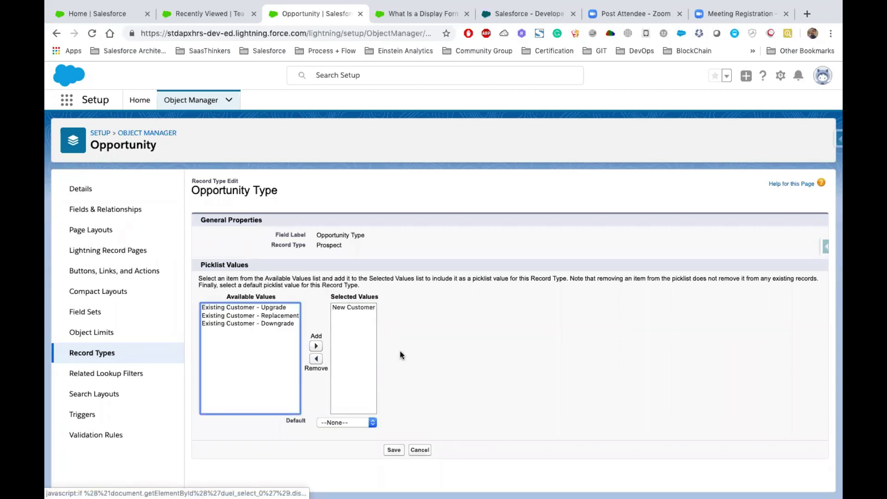
pyautogui.click(351, 307)
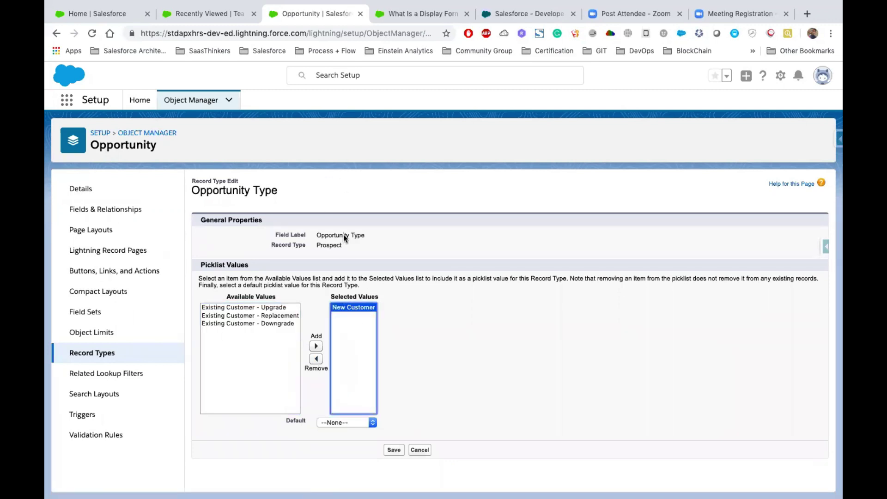
pyautogui.doubleClick(327, 246)
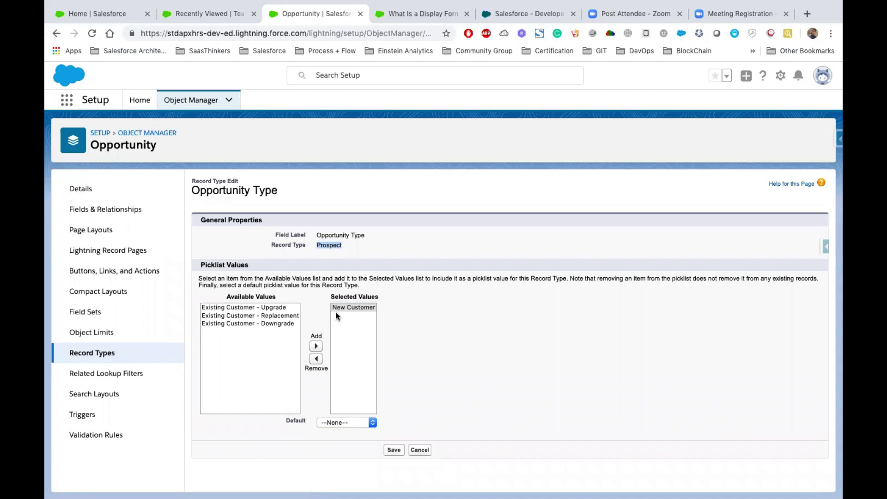
pyautogui.click(393, 450)
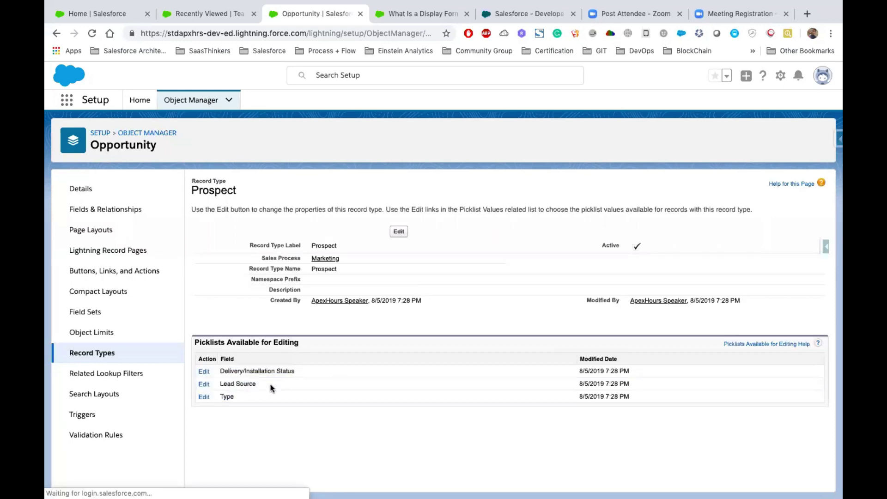
# Remove the New Customer value from the Customer record type's Type picklist and save.
pyautogui.click(91, 353)
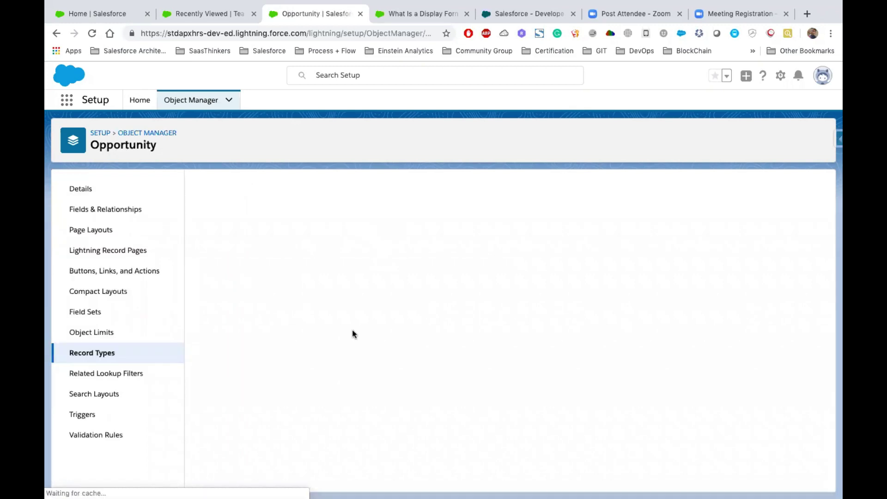
pyautogui.click(308, 329)
pyautogui.click(263, 359)
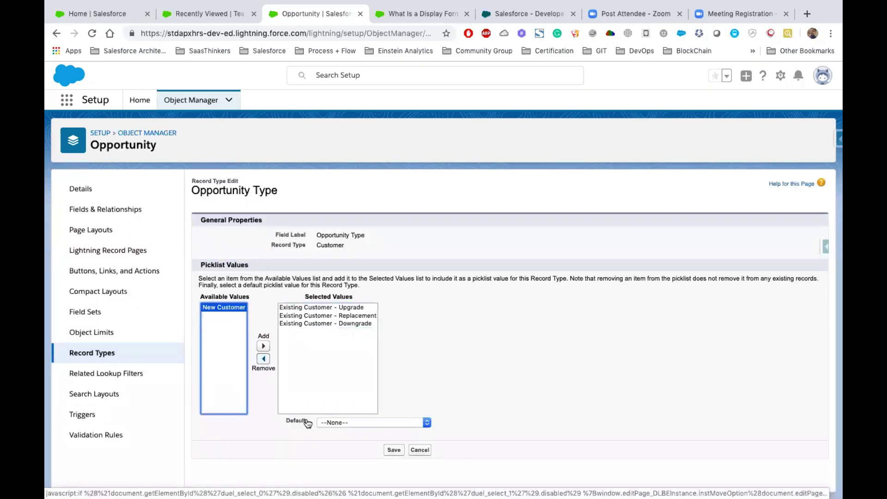
pyautogui.click(396, 451)
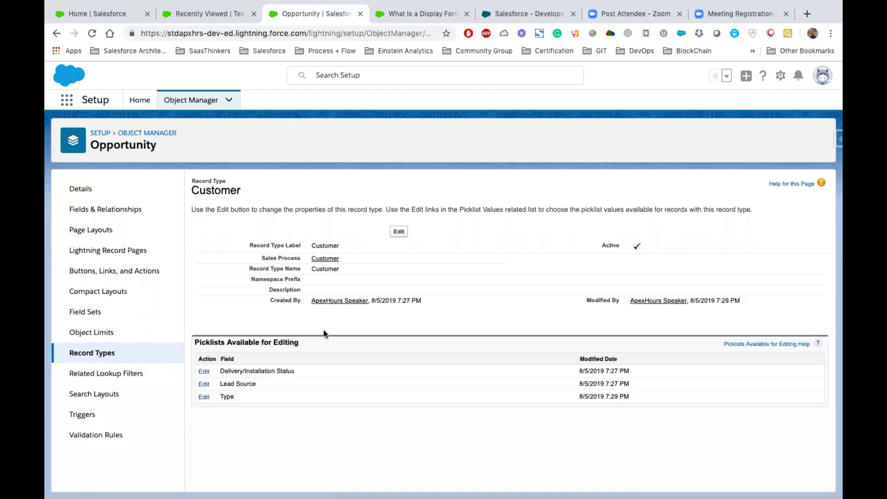
pyautogui.doubleClick(325, 246)
# Reload the Salesforce Apexhours app, open Opportunities and start a new opportunity.
pyautogui.click(191, 15)
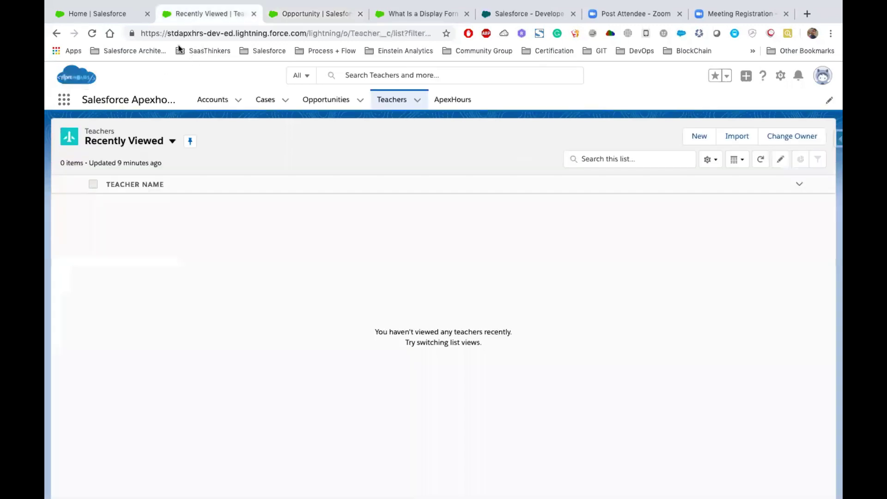
pyautogui.click(88, 34)
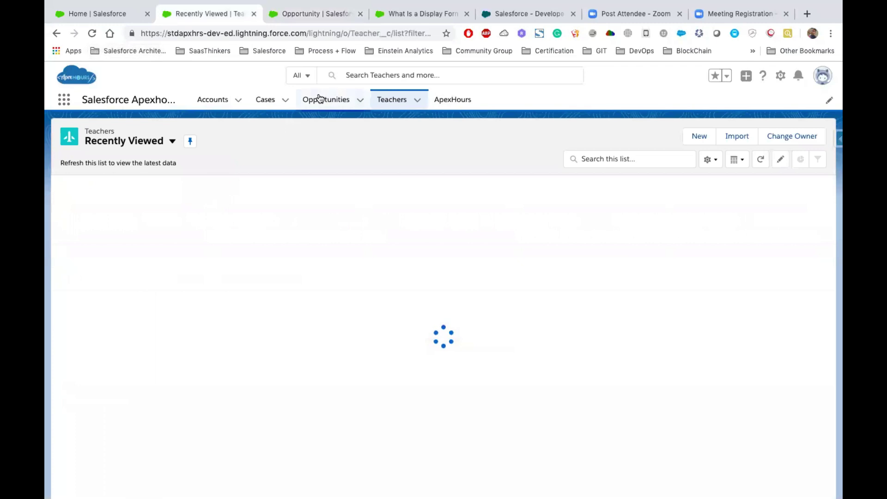
pyautogui.click(319, 98)
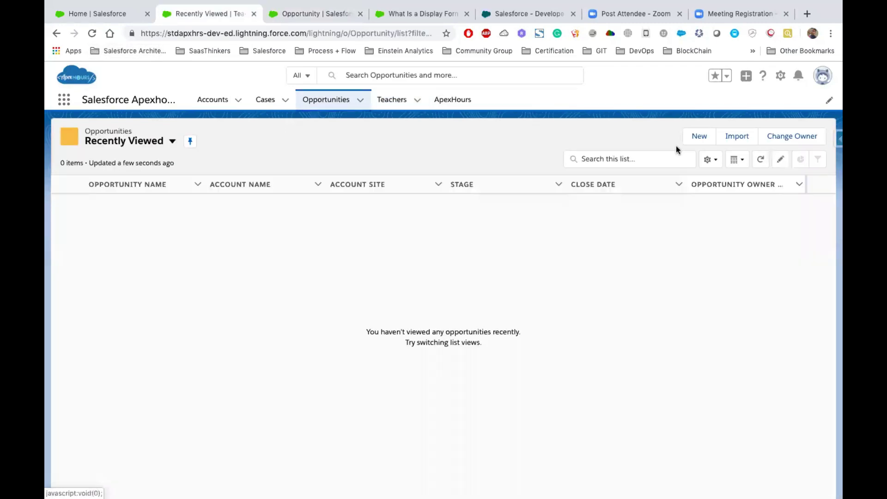
pyautogui.click(809, 136)
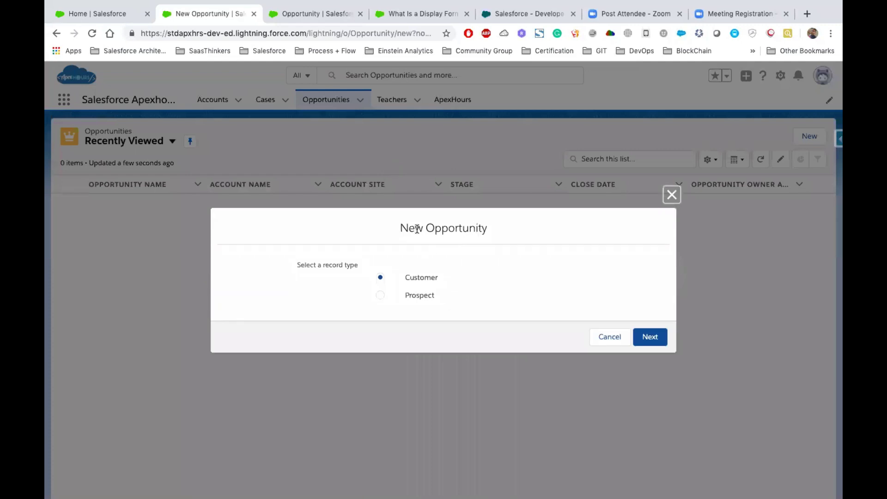
# Review the record types offered for the new opportunity, choose Customer and continue to the form.
pyautogui.moveTo(400, 227); pyautogui.dragTo(503, 229)
pyautogui.moveTo(360, 266); pyautogui.dragTo(297, 267)
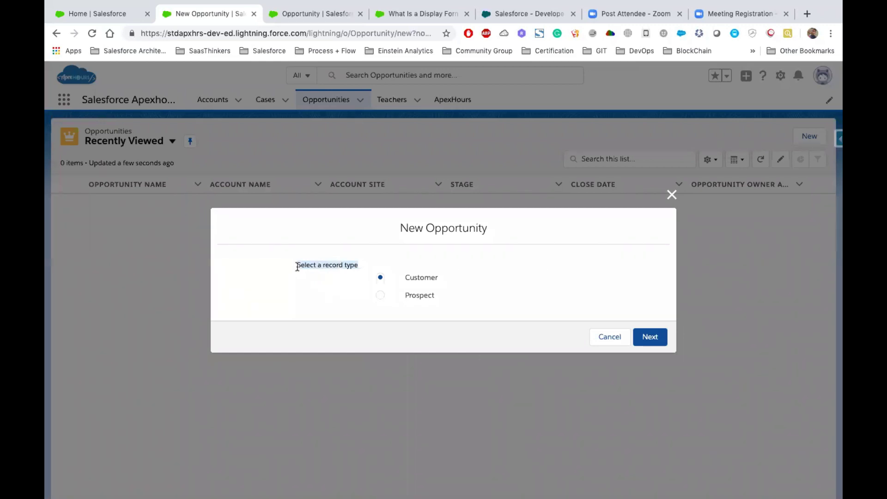
pyautogui.doubleClick(425, 278)
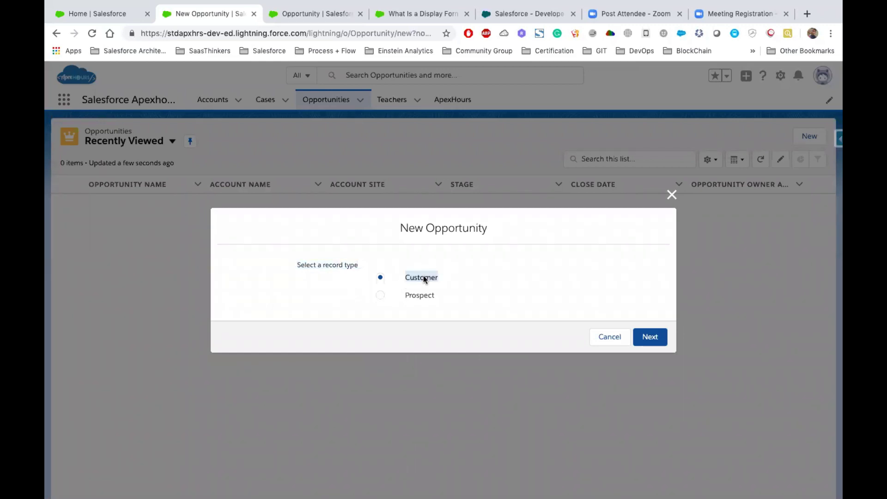
pyautogui.click(423, 297)
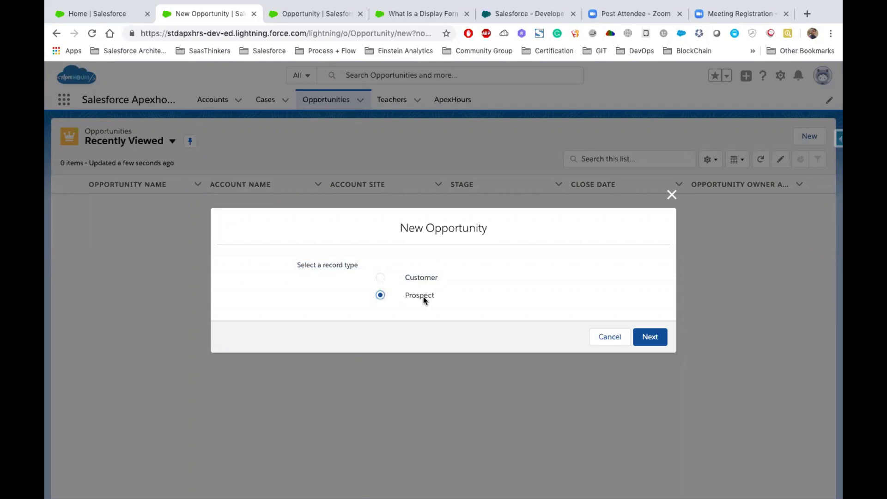
pyautogui.click(424, 277)
pyautogui.click(650, 338)
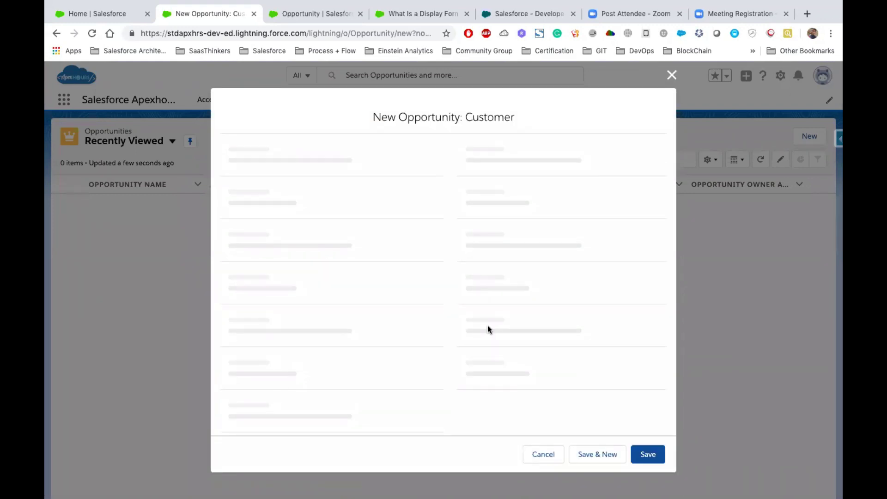
# Examine the Stage and Type picklist values on the Customer opportunity form and cancel it without saving.
pyautogui.scroll(-2, 423, 232)
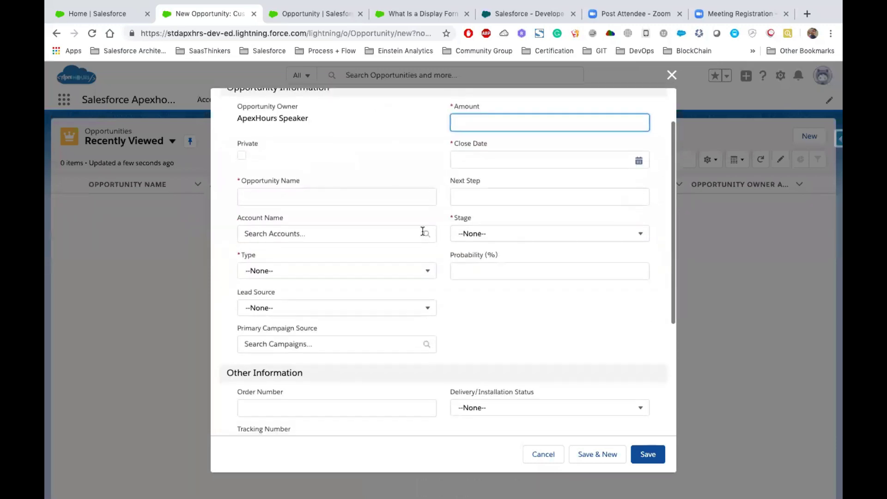
pyautogui.click(523, 240)
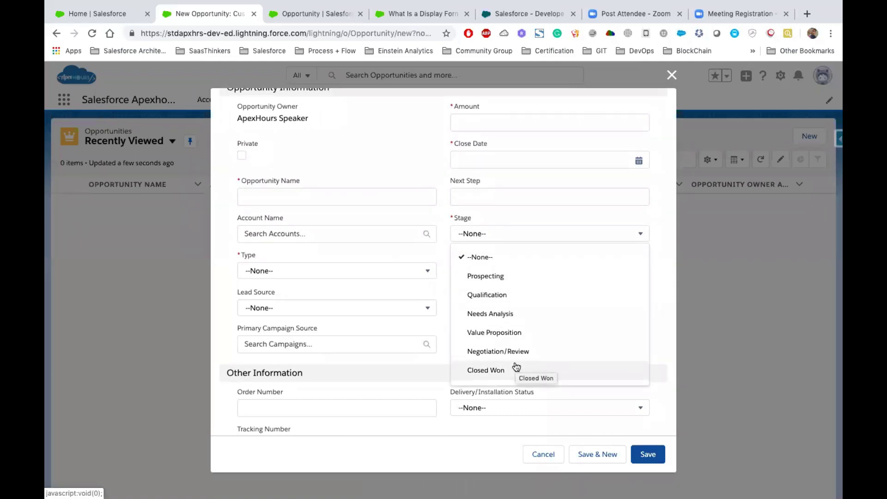
pyautogui.click(367, 273)
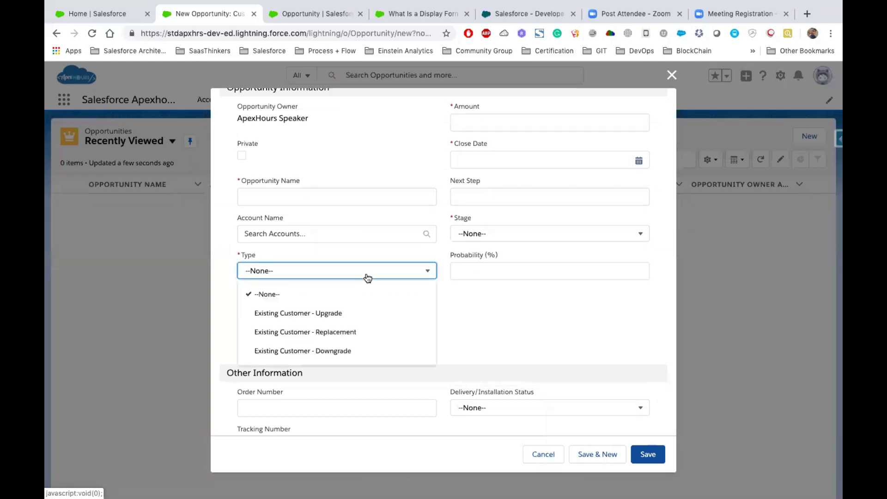
pyautogui.scroll(2, 484, 296)
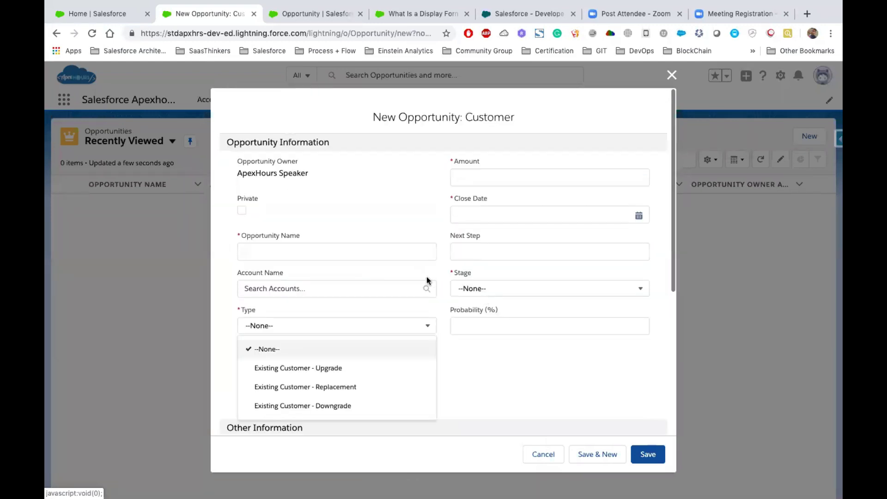
pyautogui.scroll(-3, 369, 220)
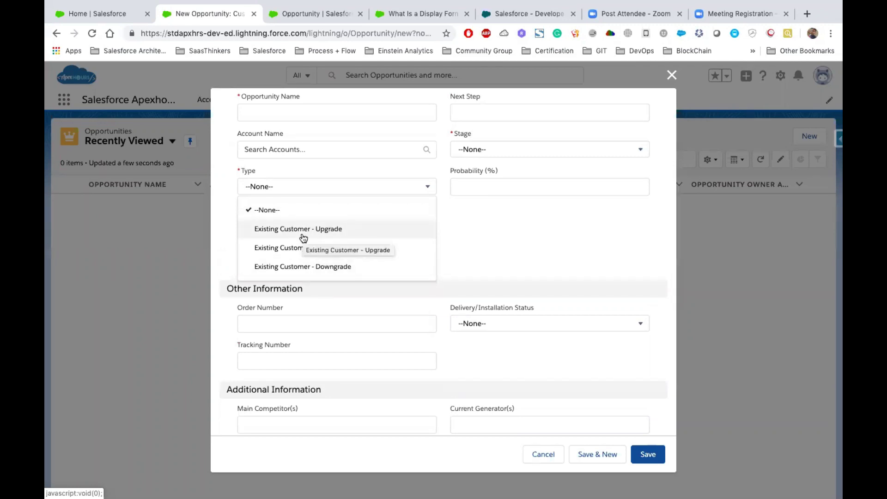
pyautogui.click(519, 254)
pyautogui.scroll(3, 519, 245)
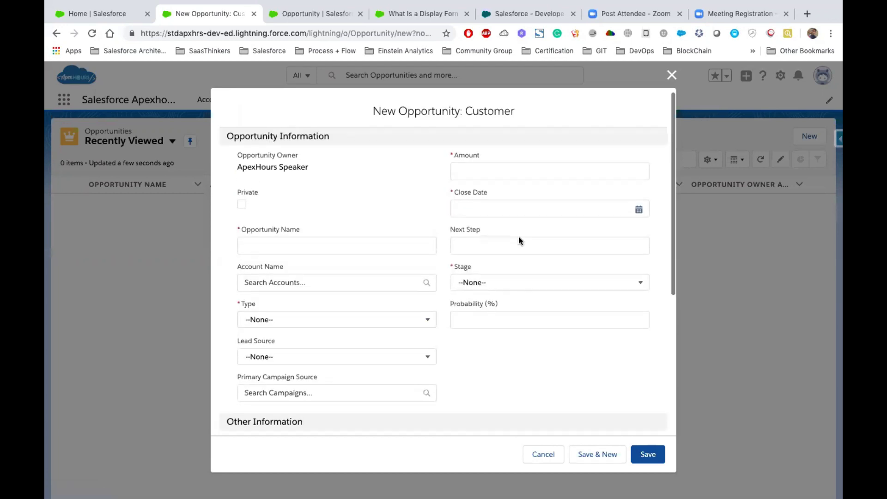
pyautogui.click(533, 461)
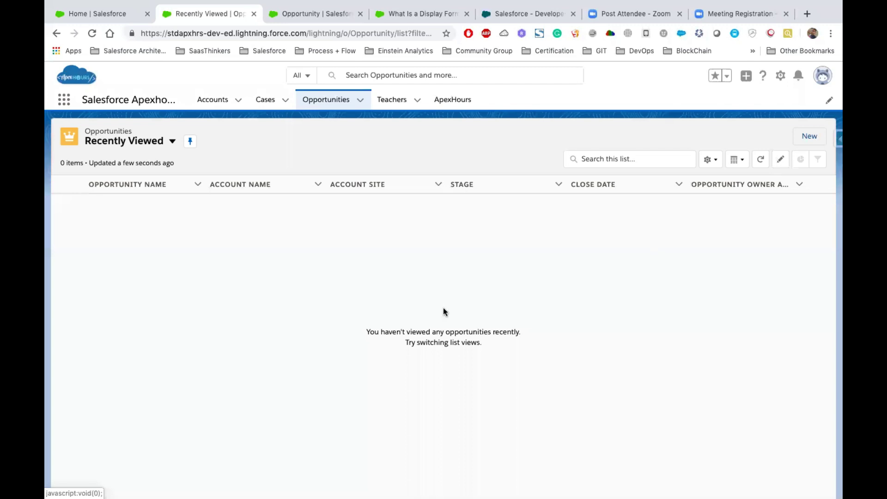
# Start a new opportunity with the Prospect record type and set its Type to New Customer.
pyautogui.hotkey('alt', 'Left')
pyautogui.click(415, 295)
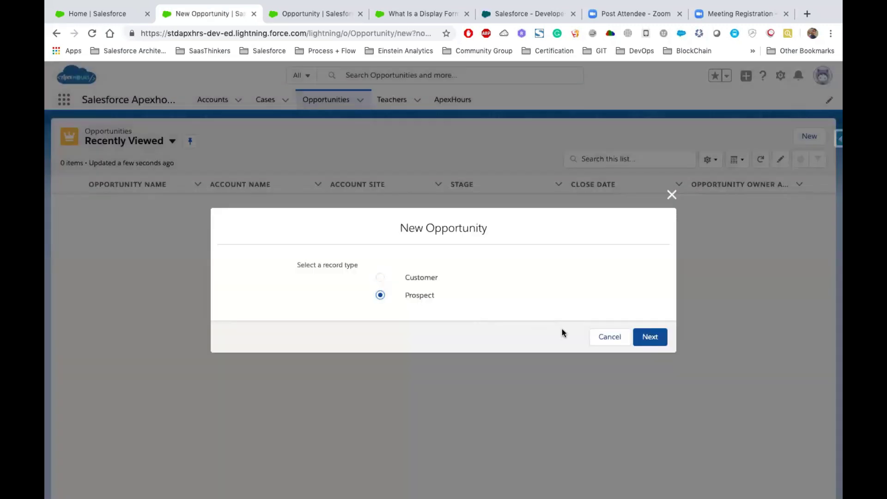
pyautogui.click(651, 337)
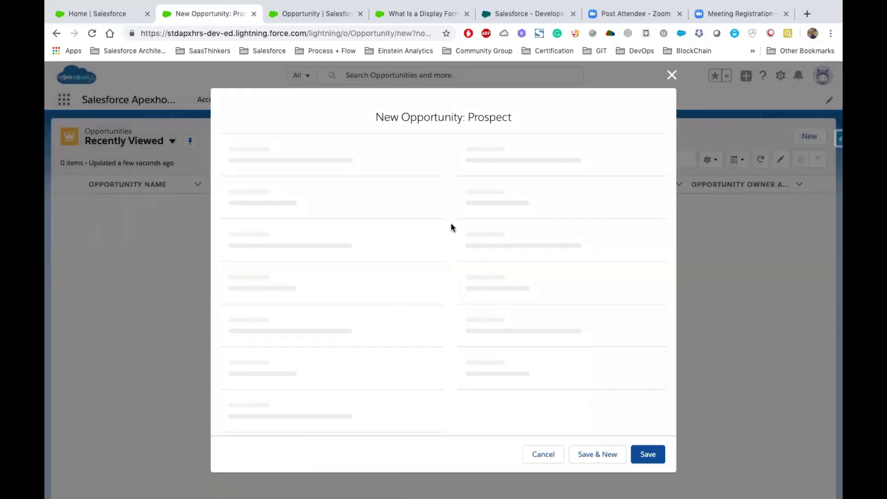
pyautogui.click(502, 177)
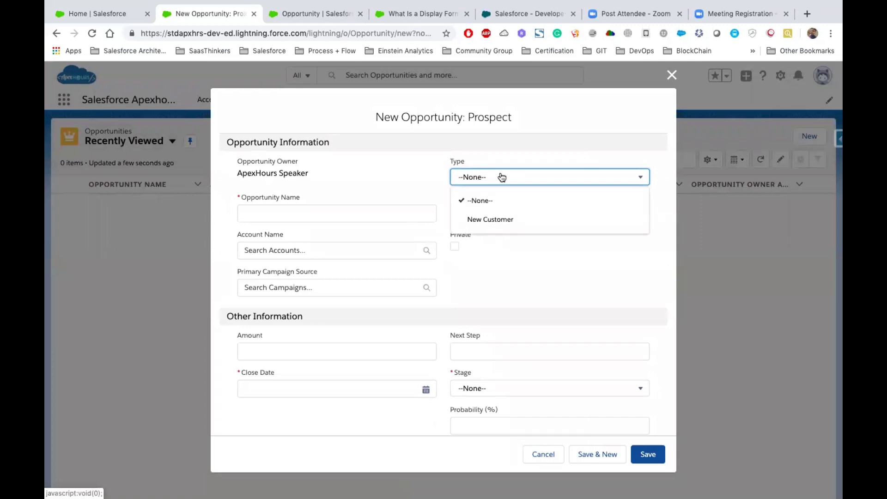
pyautogui.click(482, 221)
# Examine the Stage picklist values on the Prospect opportunity form and cancel it without saving.
pyautogui.scroll(-4, 357, 309)
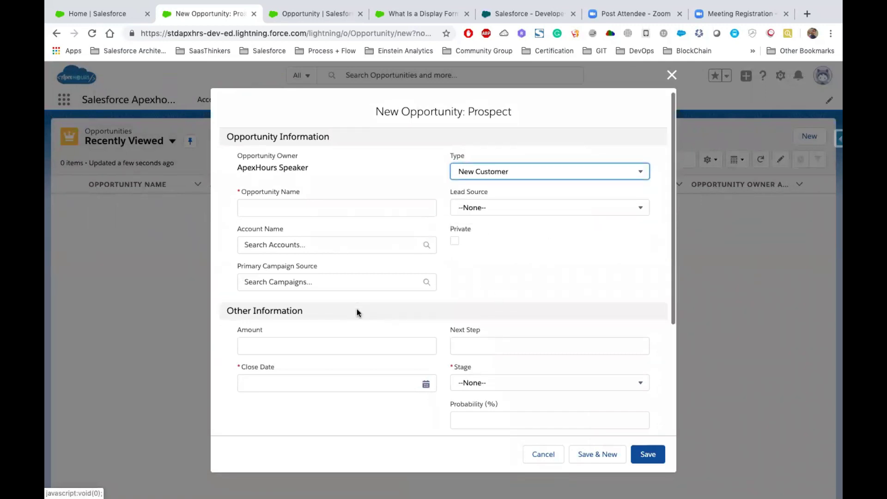
pyautogui.click(532, 222)
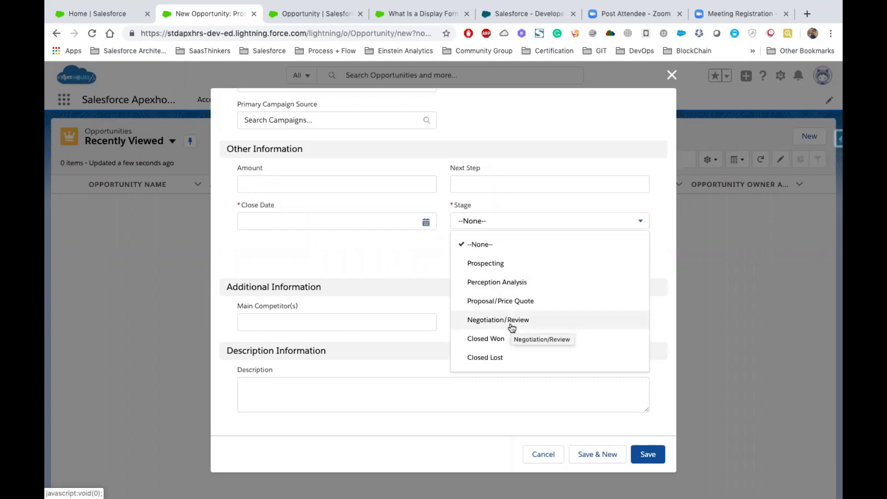
pyautogui.scroll(4, 499, 319)
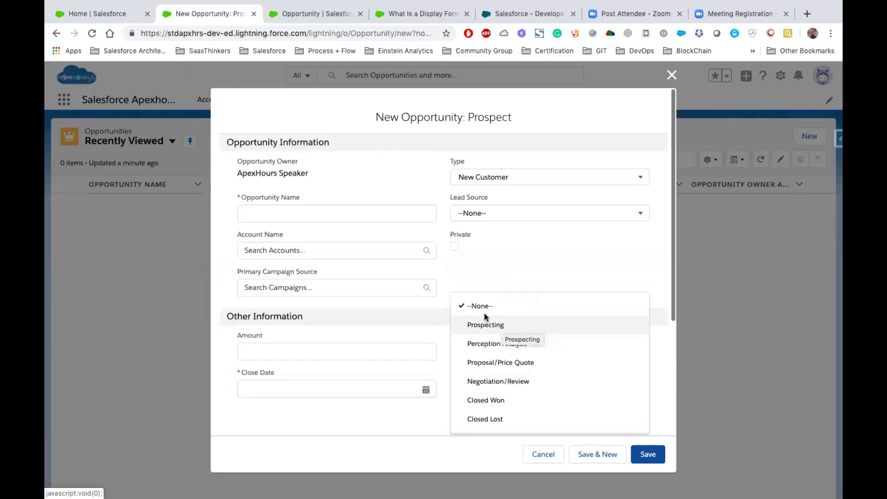
pyautogui.click(521, 253)
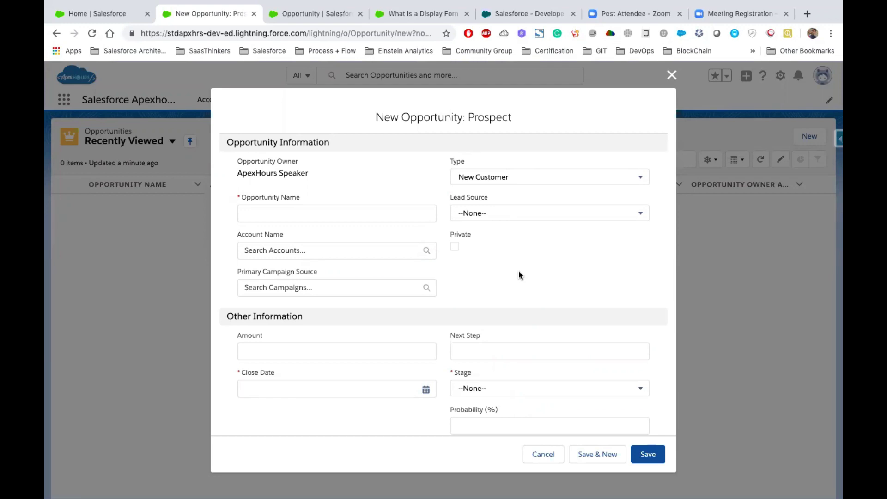
pyautogui.click(544, 460)
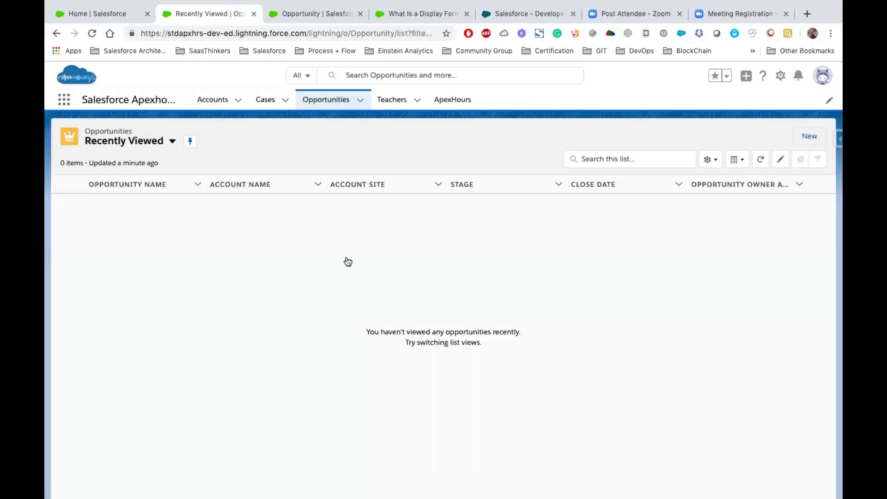
pyautogui.hotkey('ctrl', 'Left')
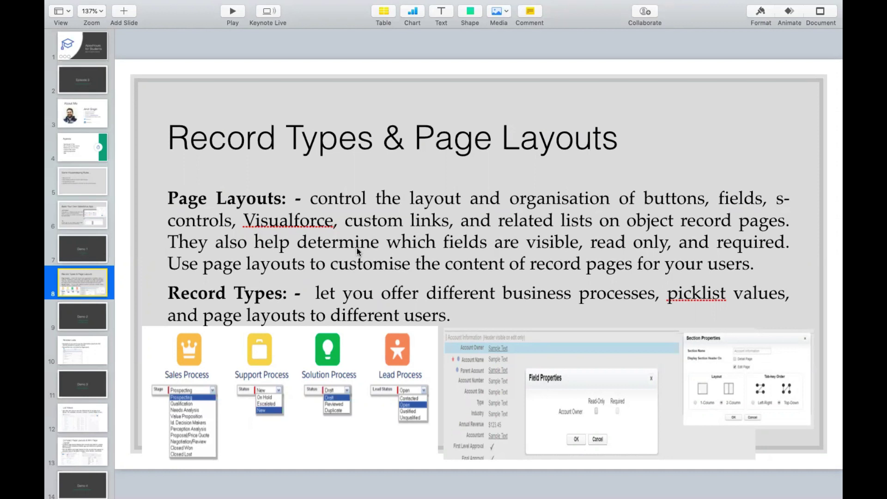
pyautogui.hotkey('ctrl', 'Right')
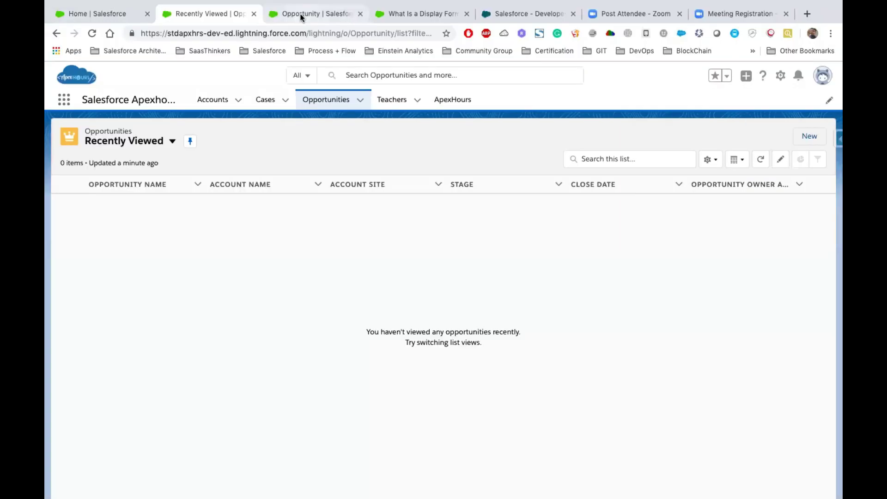
# Return to the Opportunity object setup and open the Opportunity (Marketing) Layout page layout.
pyautogui.click(300, 17)
pyautogui.click(104, 233)
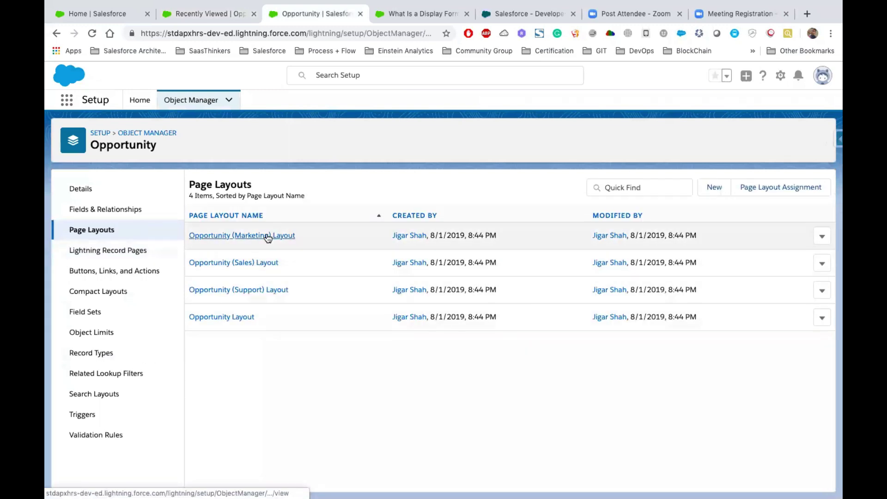
pyautogui.click(267, 237)
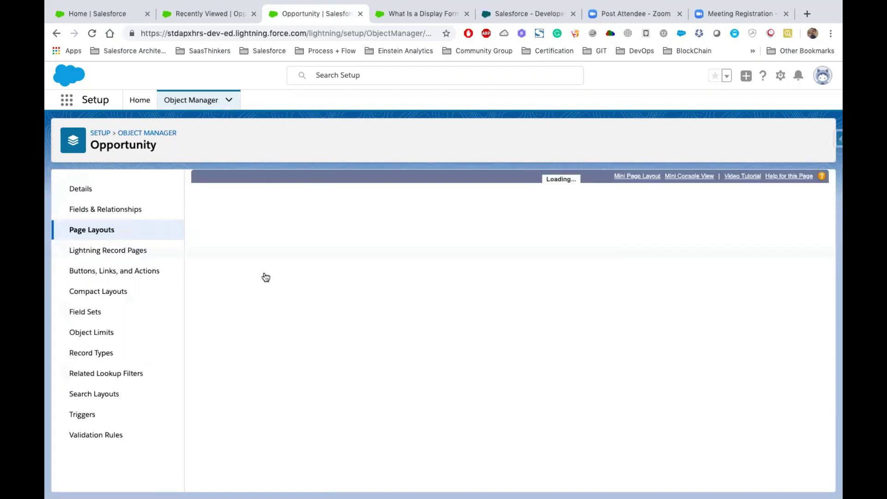
# Switch to the dreamhouse org in Salesforce Classic, open Setup and search its setup options for Accounts.
pyautogui.click(490, 19)
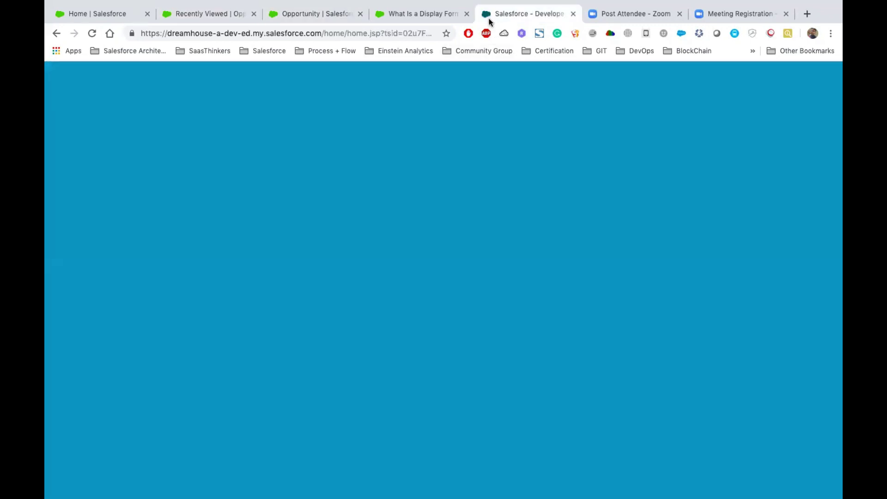
pyautogui.click(714, 78)
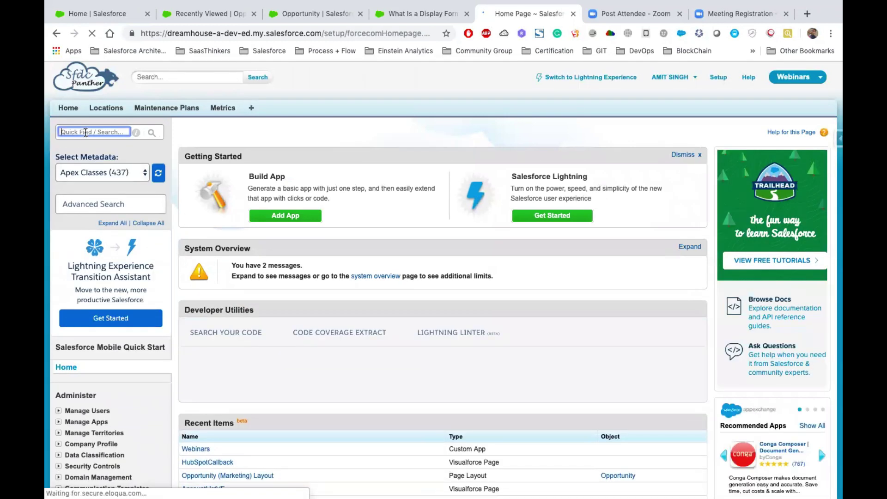
pyautogui.write('Ac')
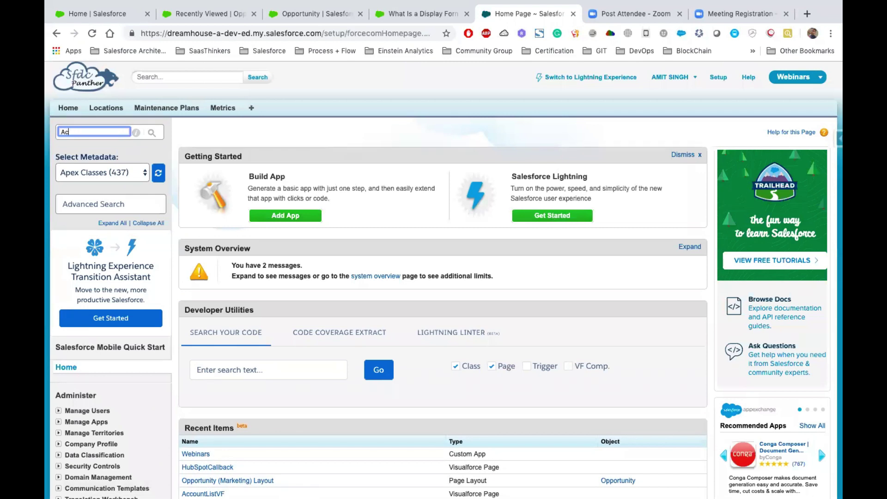
pyautogui.write('counts')
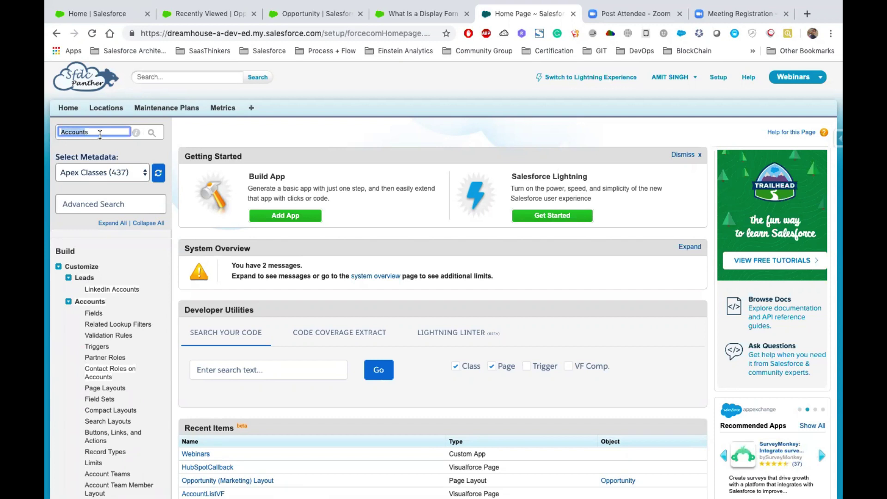
# Examine the setup options listed under Accounts, from Fields through Account Settings.
pyautogui.doubleClick(77, 132)
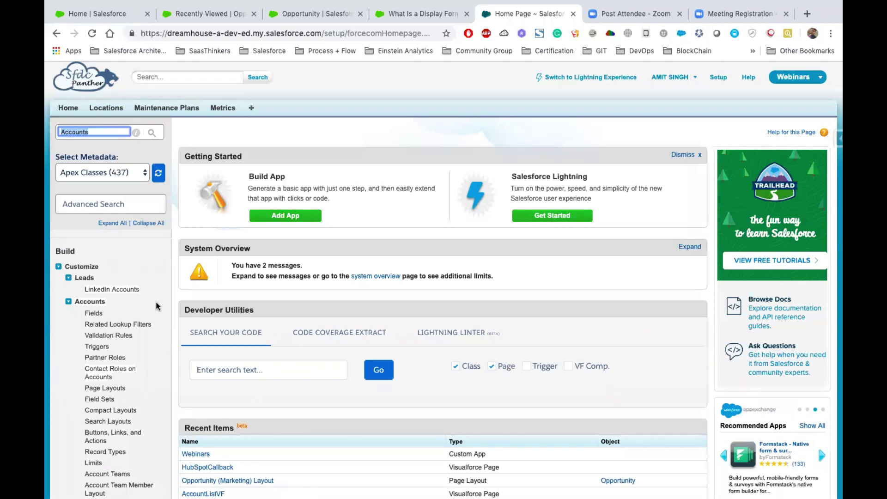
pyautogui.scroll(-1, 154, 336)
pyautogui.scroll(-2, 154, 334)
pyautogui.moveTo(80, 176); pyautogui.dragTo(147, 382)
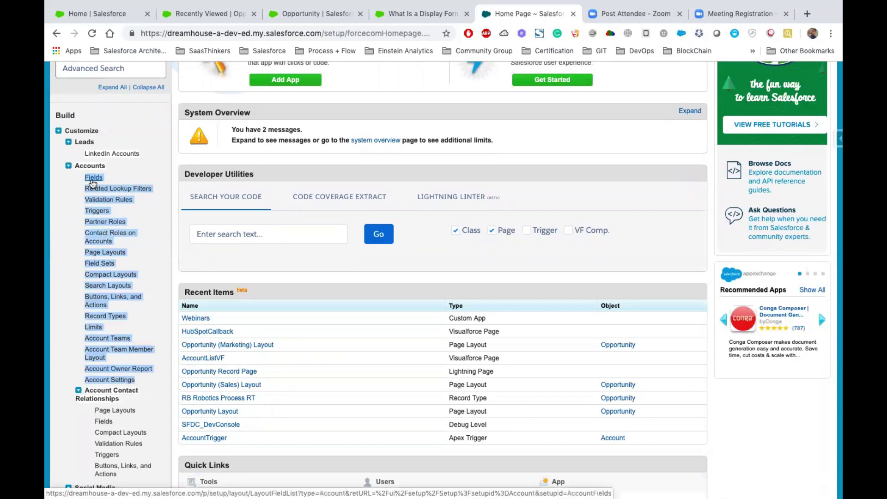
pyautogui.click(152, 211)
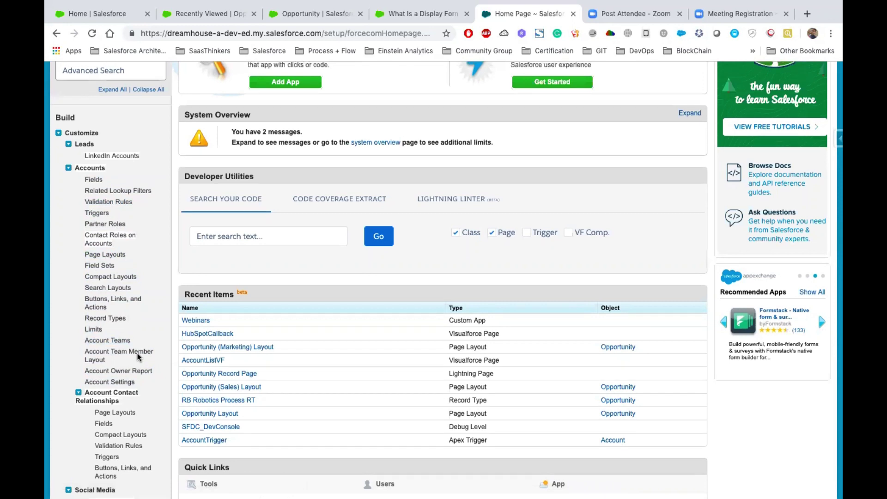
# Search the Classic setup options for Objects.
pyautogui.scroll(3, 138, 356)
pyautogui.doubleClick(108, 131)
pyautogui.write('Objects')
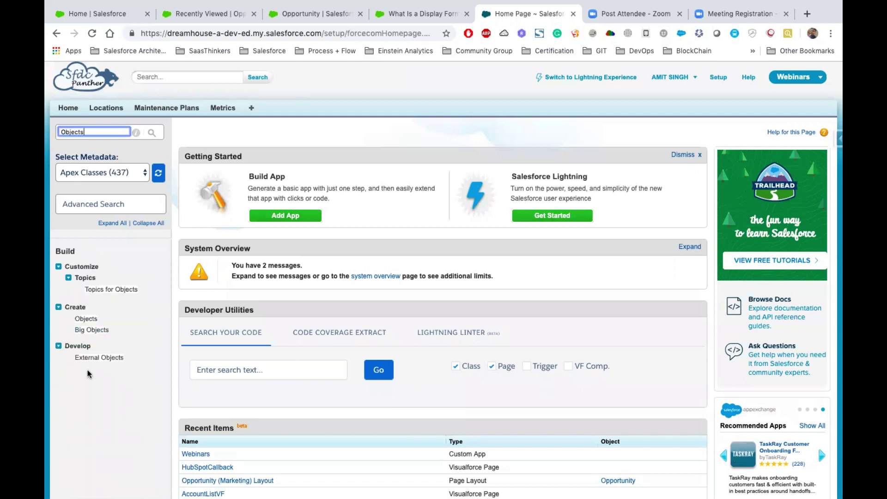
# Open the Custom Objects list from the Classic setup options and examine the objects it lists.
pyautogui.click(79, 319)
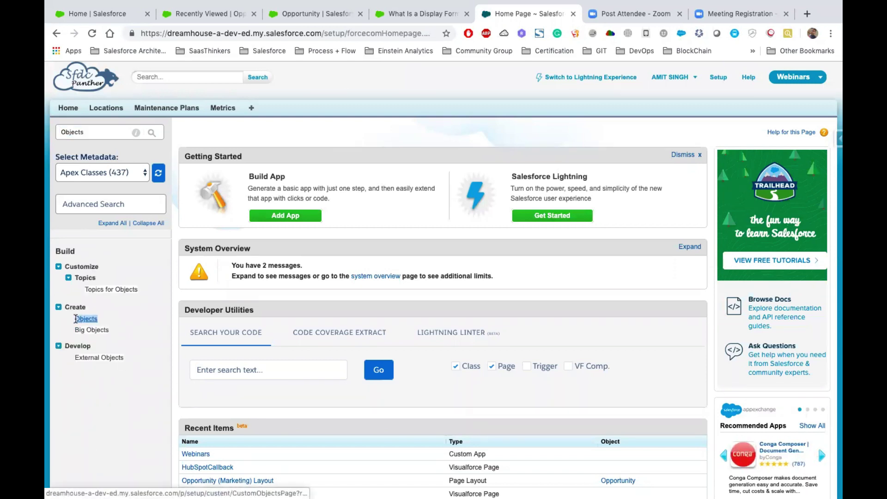
pyautogui.click(89, 322)
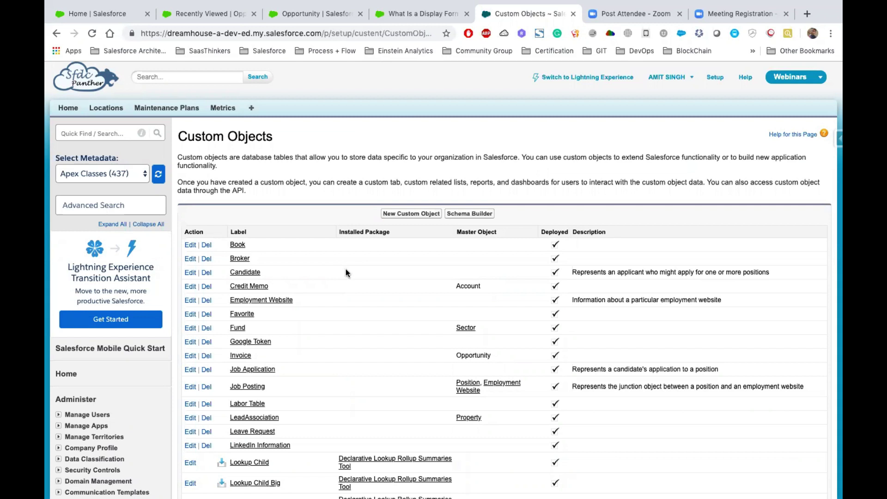
pyautogui.scroll(-5, 374, 346)
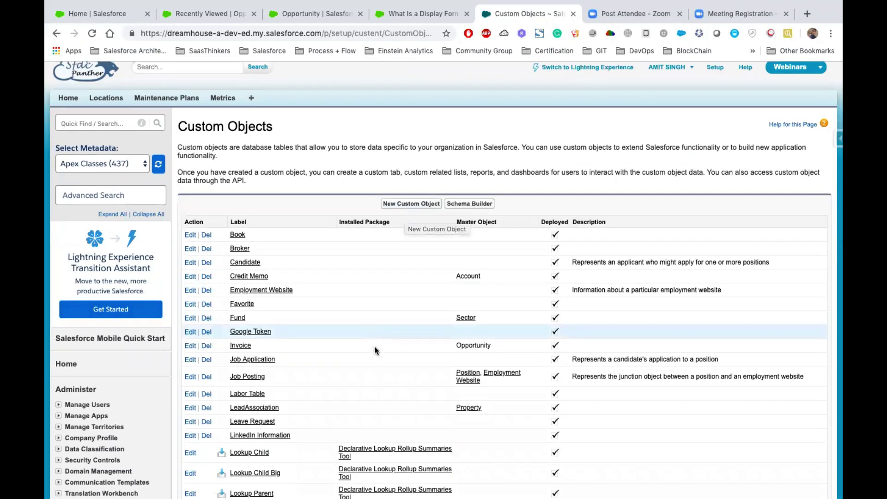
pyautogui.scroll(-5, 375, 349)
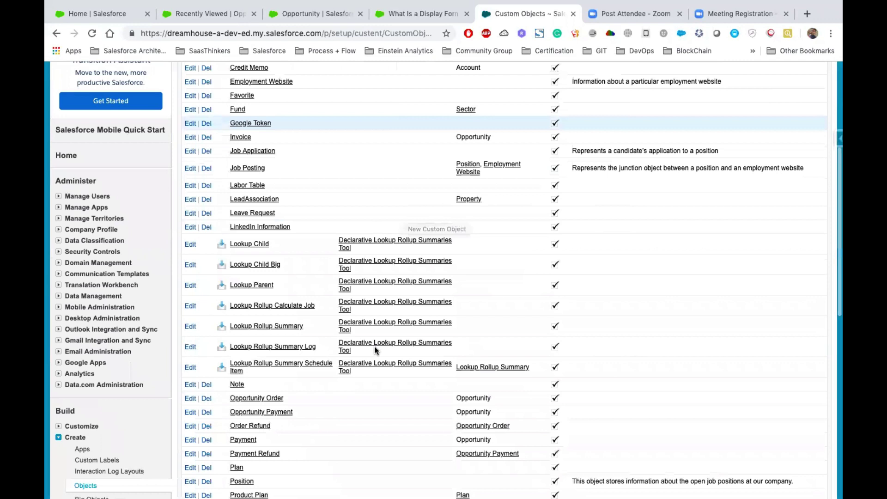
pyautogui.scroll(-2, 375, 346)
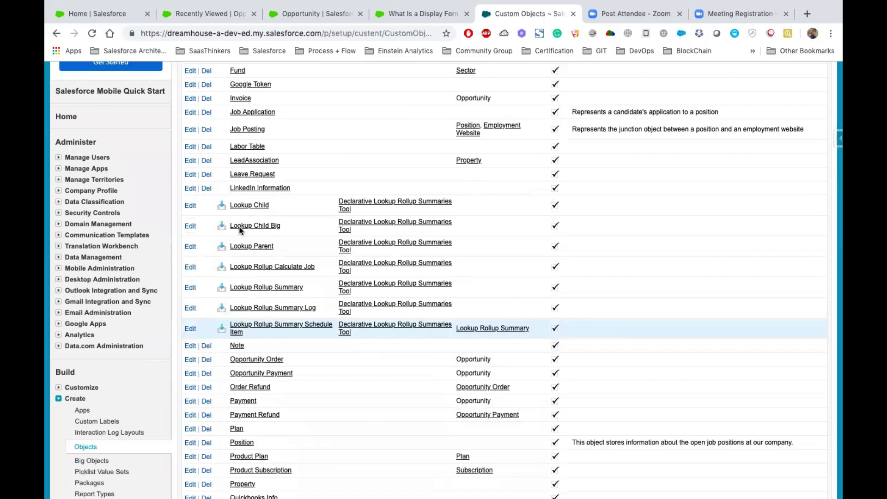
pyautogui.scroll(-4, 240, 230)
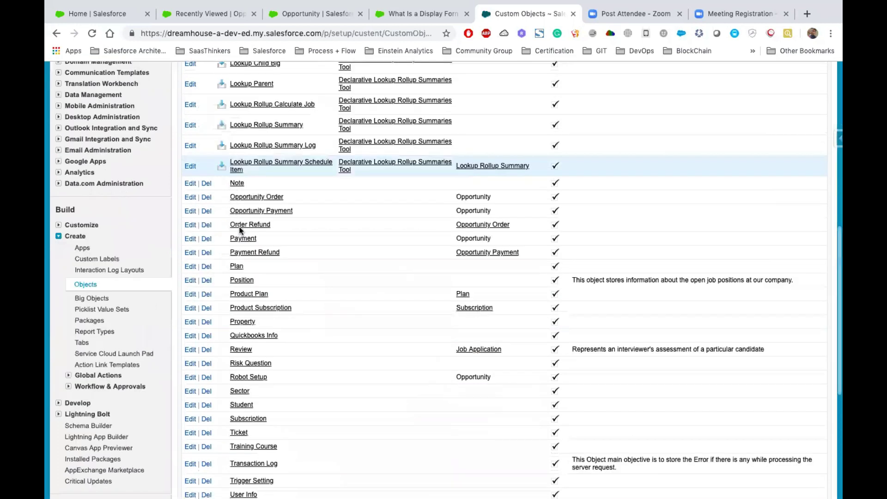
# Open the Book custom object and review its definition, from fields and page layouts down to record types.
pyautogui.scroll(10, 239, 230)
pyautogui.click(238, 245)
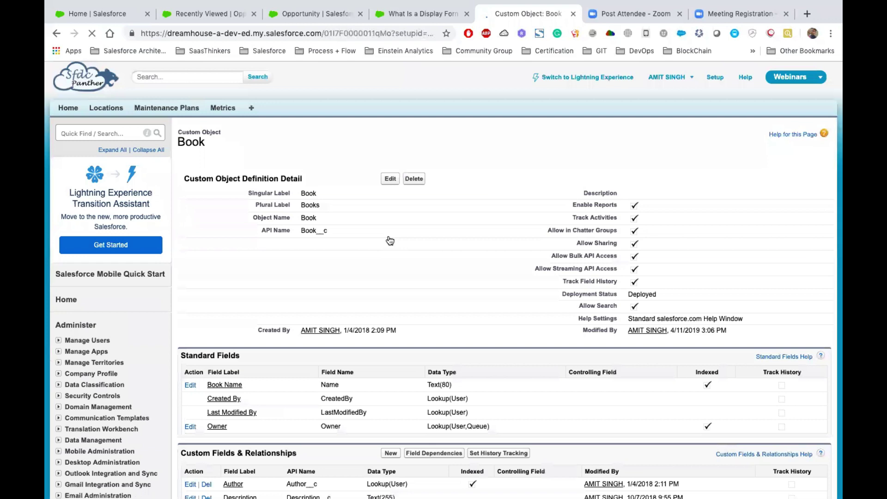
pyautogui.scroll(-15, 153, 218)
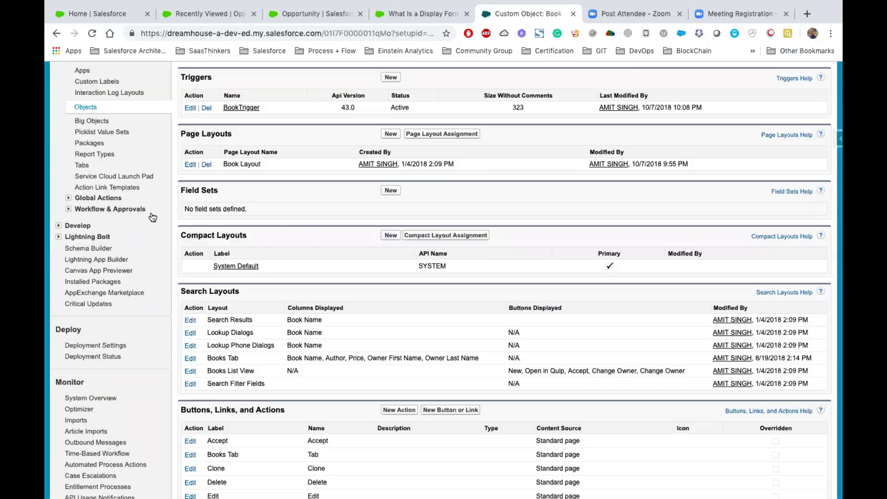
pyautogui.scroll(-5, 366, 331)
pyautogui.scroll(3, 259, 239)
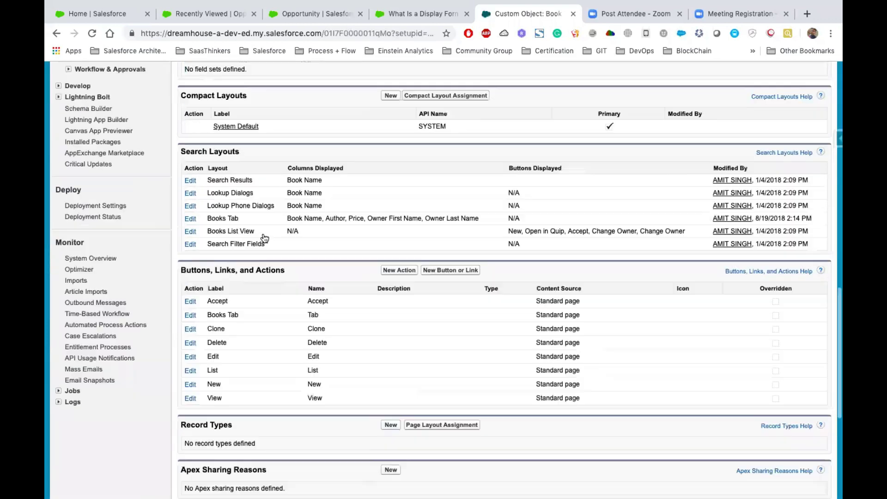
# Return to the Opportunity object's page layouts and open Opportunity (Marketing) Layout for editing at the Opportunity Detail section.
pyautogui.hotkey('ctrl', '3')
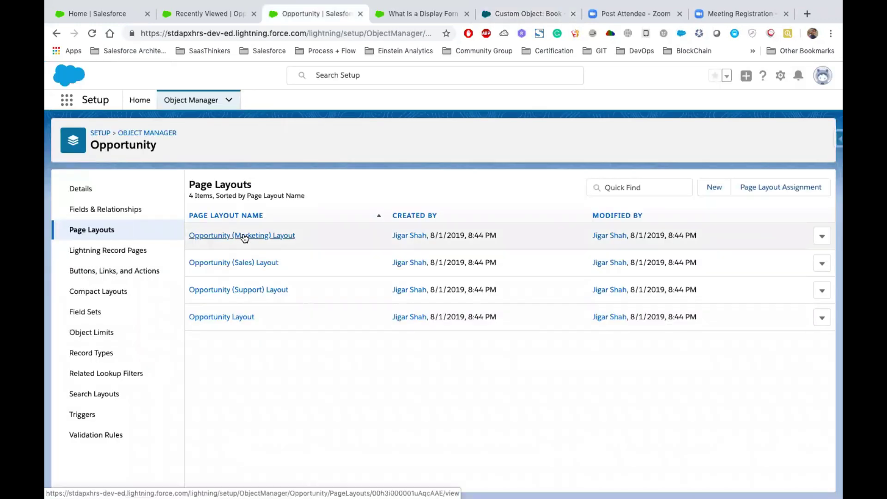
pyautogui.click(822, 243)
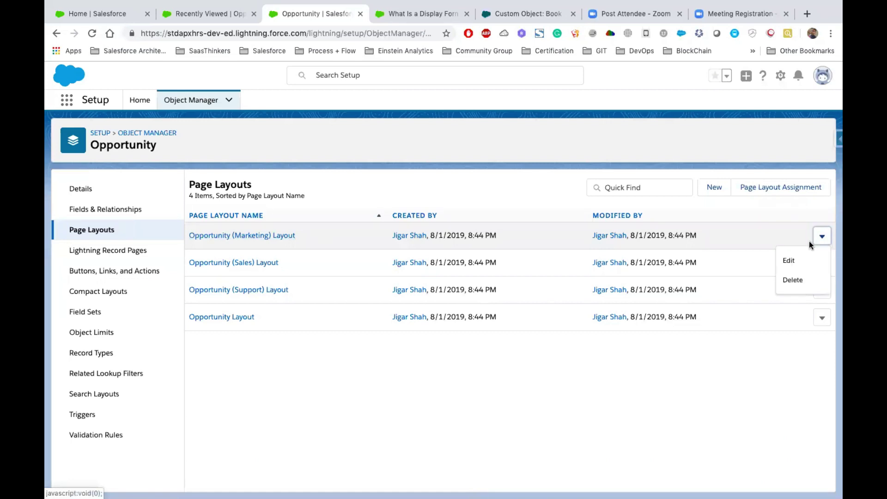
pyautogui.click(791, 261)
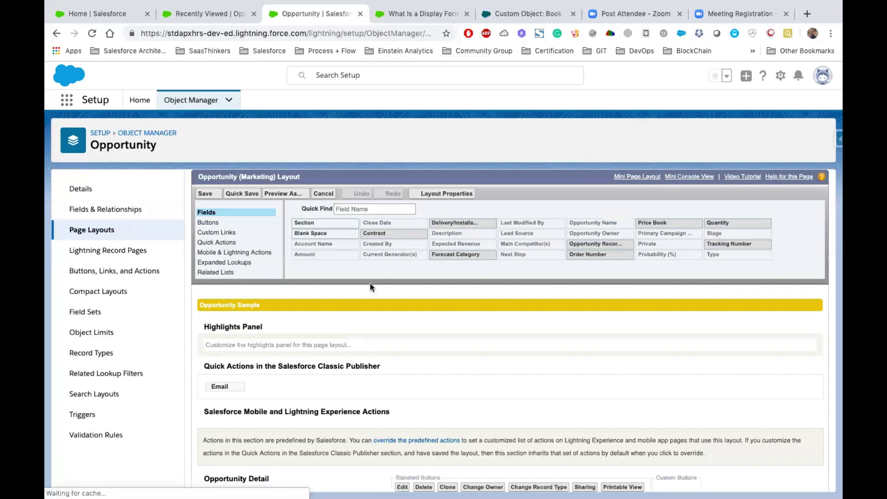
pyautogui.scroll(-5, 272, 259)
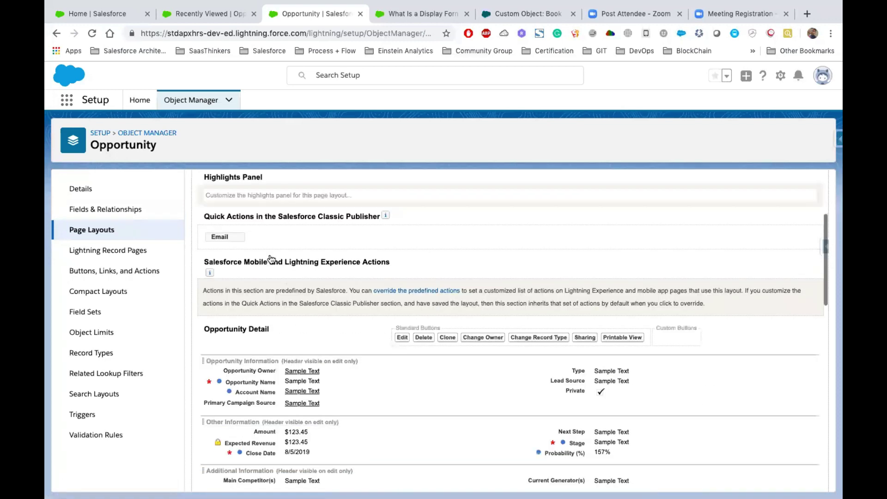
pyautogui.scroll(-4, 333, 369)
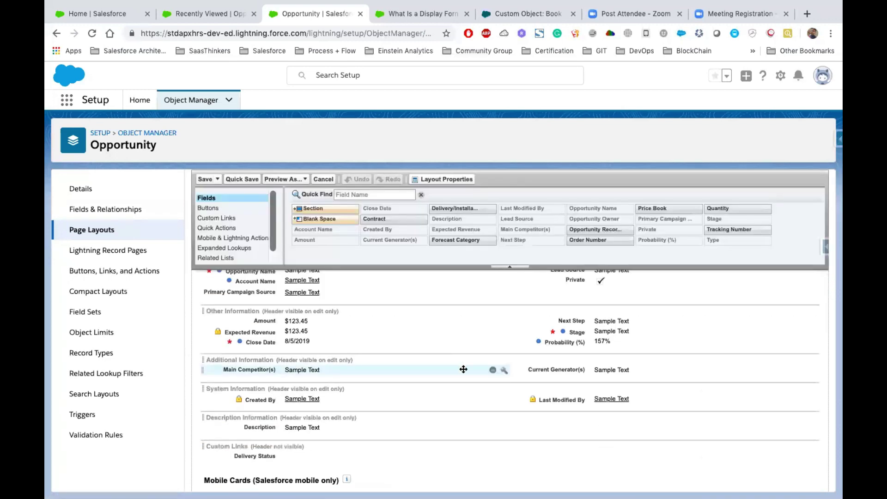
pyautogui.scroll(2, 464, 369)
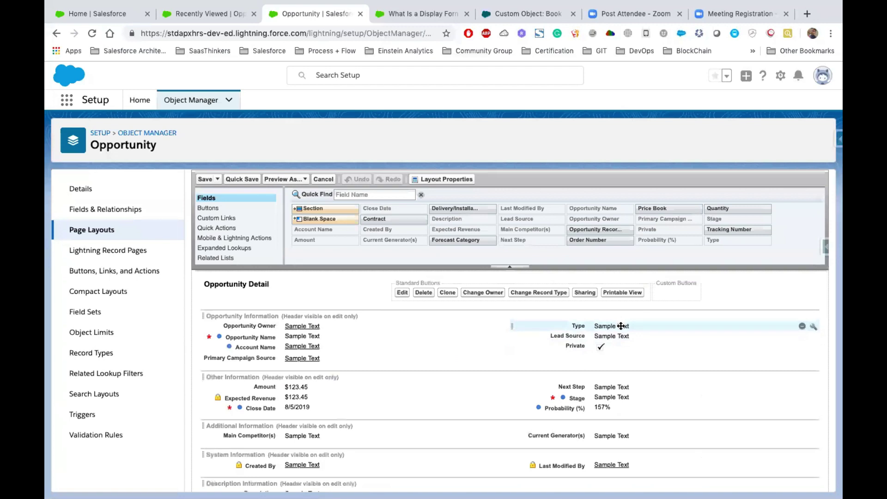
# In the Opportunity Information section, move Primary Campaign Source below Private and Type below Account Name.
pyautogui.moveTo(621, 326); pyautogui.dragTo(625, 355)
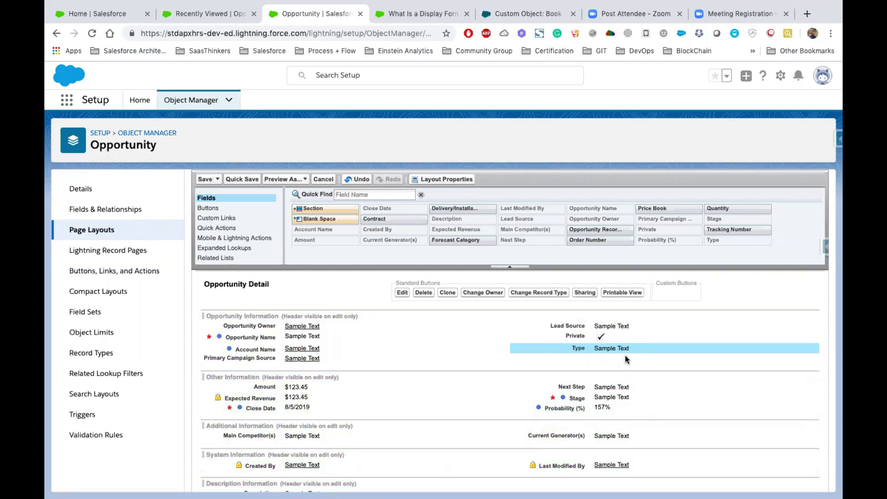
pyautogui.scroll(-1, 499, 371)
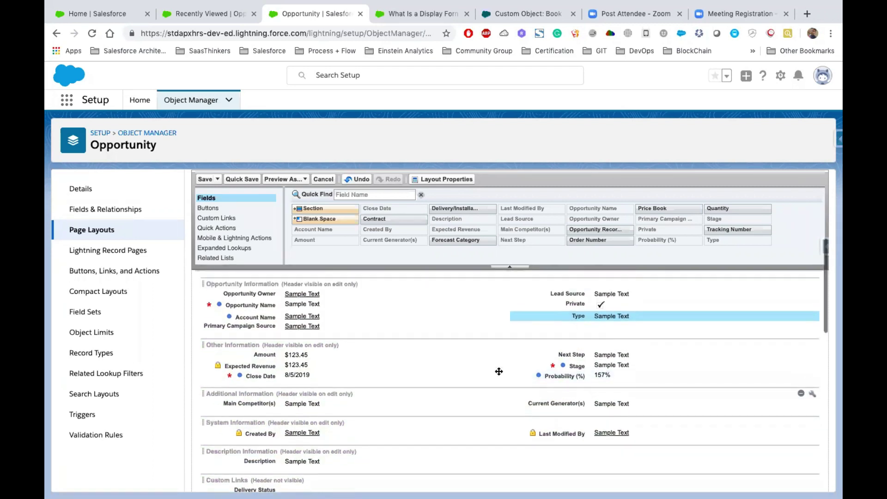
pyautogui.scroll(2, 499, 371)
pyautogui.moveTo(267, 392); pyautogui.dragTo(600, 378)
pyautogui.moveTo(596, 390); pyautogui.dragTo(325, 391)
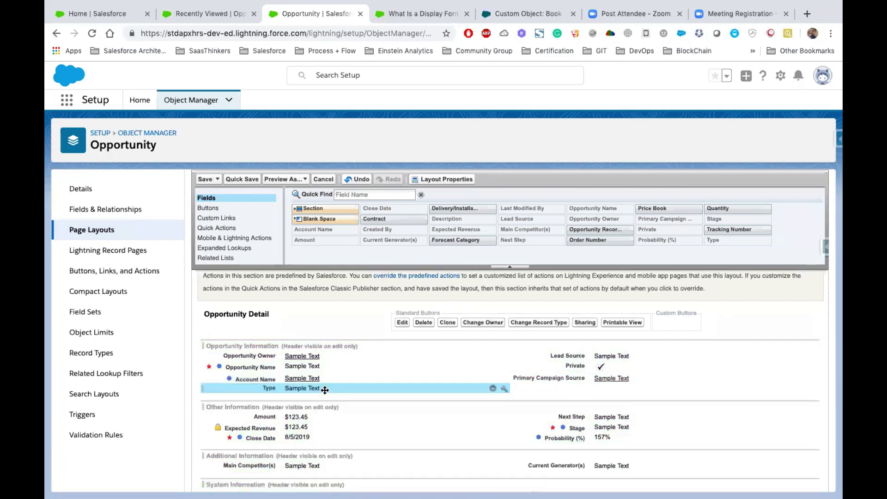
# Add the Contract field below Primary Campaign Source and remove the Private field from the layout.
pyautogui.moveTo(473, 337); pyautogui.dragTo(563, 390)
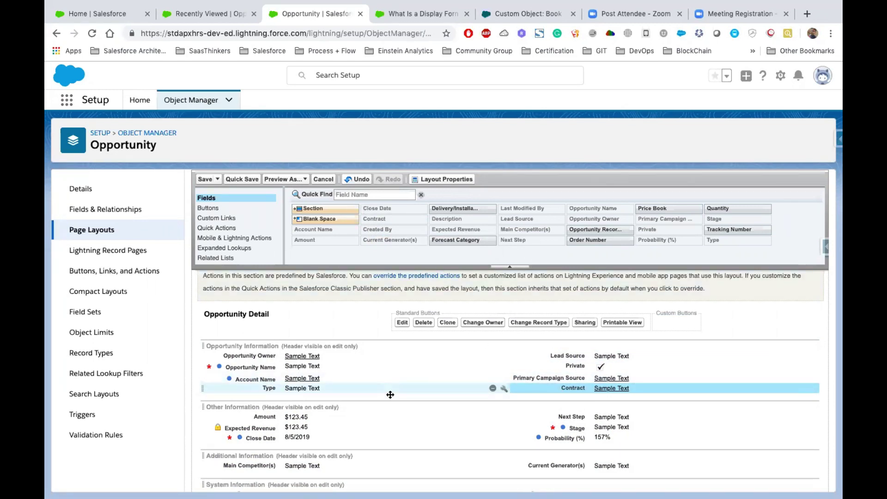
pyautogui.scroll(-3, 376, 418)
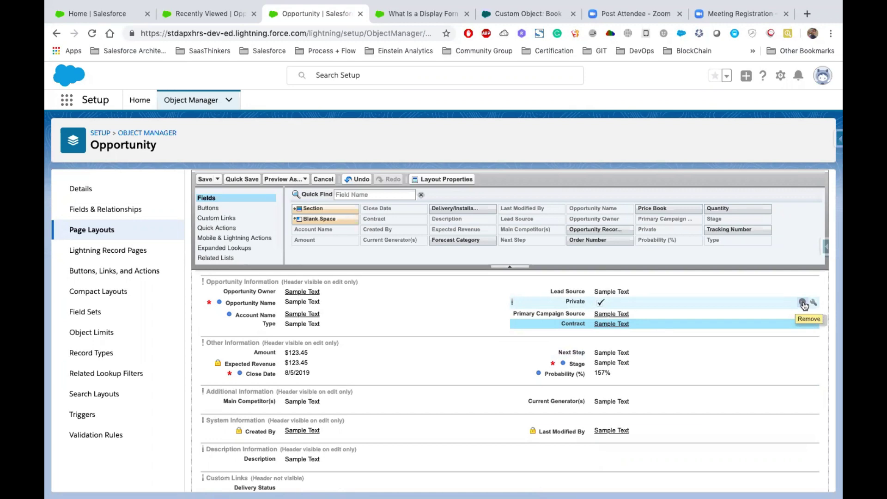
pyautogui.moveTo(668, 303); pyautogui.dragTo(390, 220)
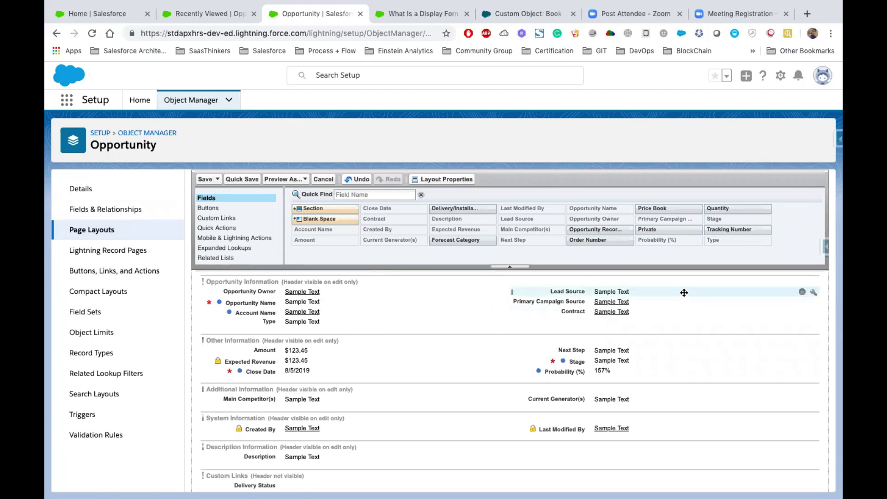
pyautogui.click(814, 292)
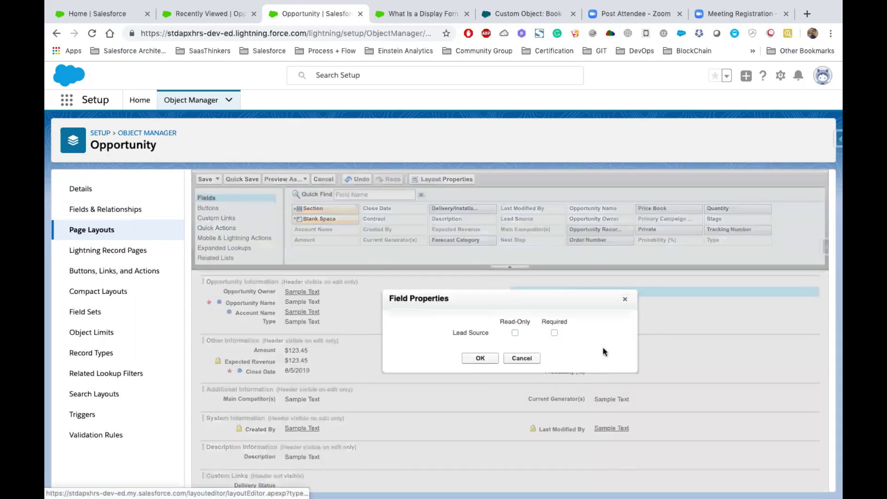
pyautogui.click(554, 333)
pyautogui.click(625, 299)
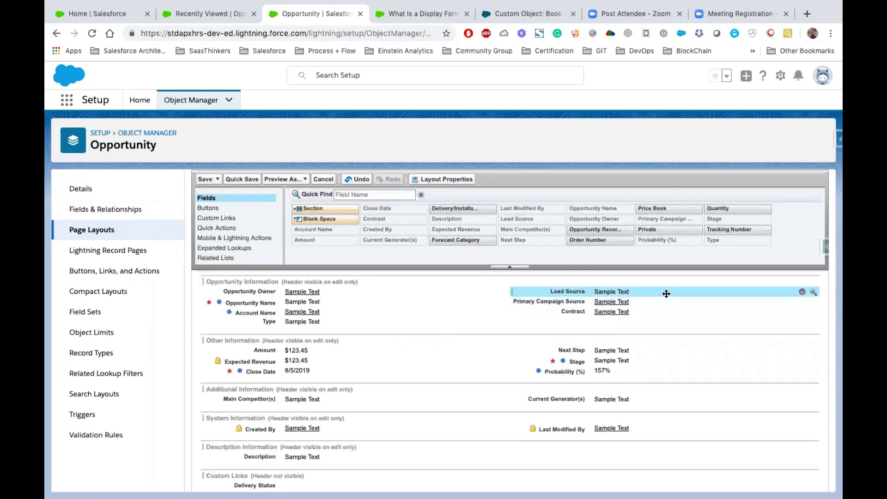
# Make the Lead Source field required on the marketing layout and save the layout while keeping it open.
pyautogui.click(812, 291)
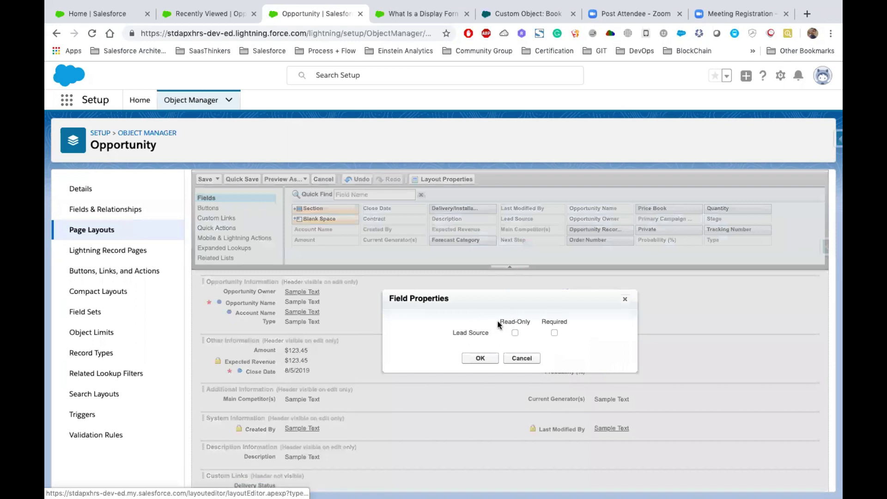
pyautogui.moveTo(499, 322); pyautogui.dragTo(531, 326)
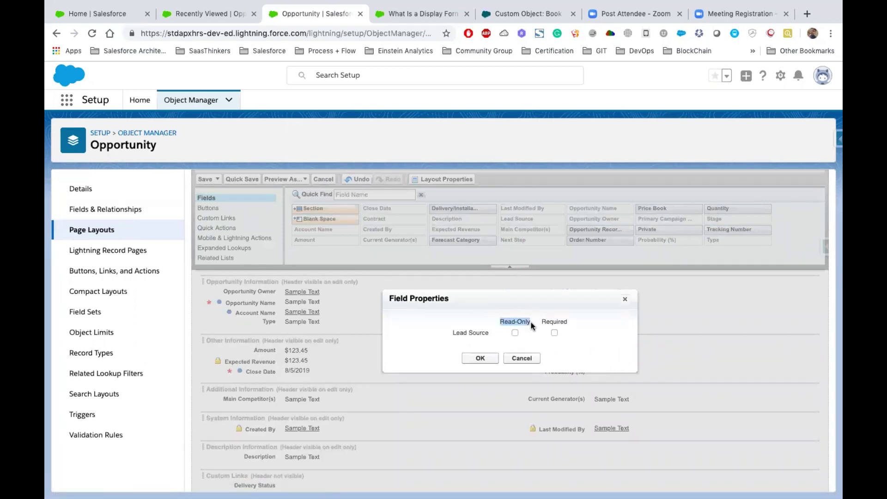
pyautogui.doubleClick(555, 320)
pyautogui.click(554, 332)
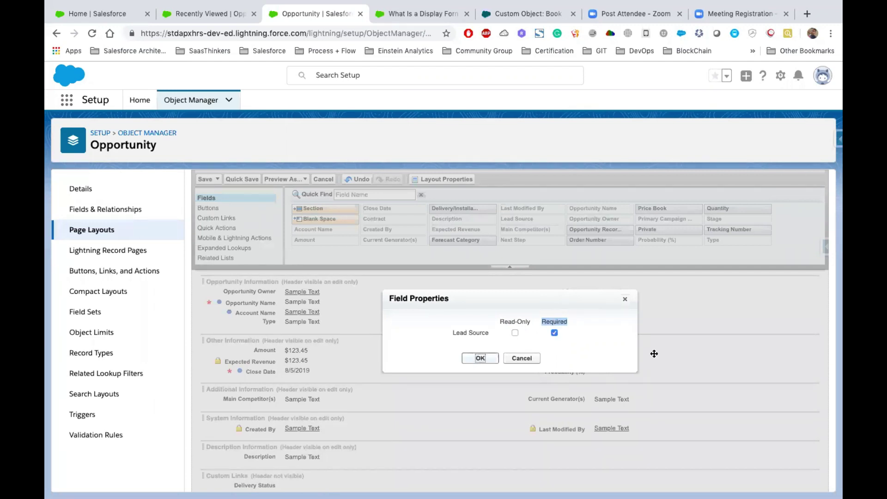
pyautogui.press('Return')
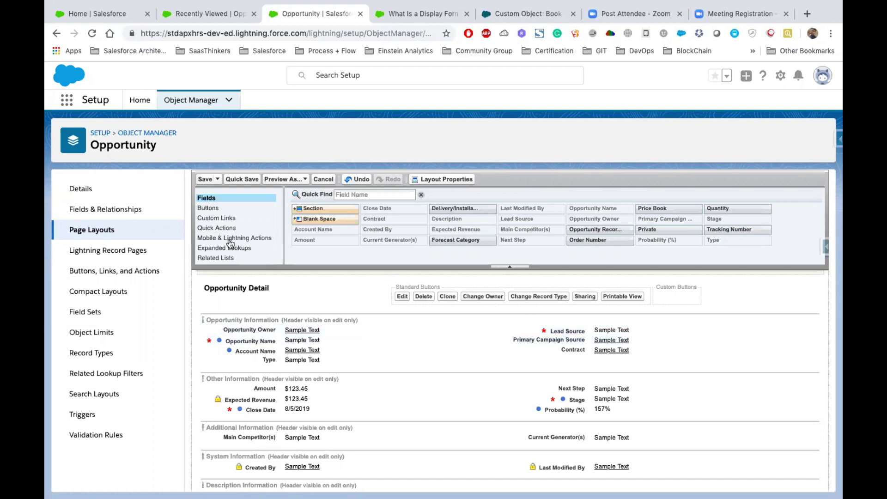
pyautogui.click(240, 180)
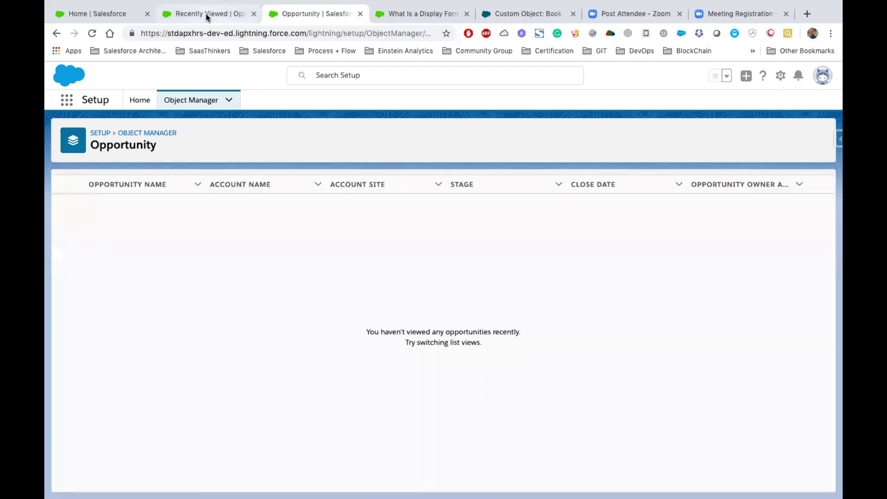
# Reload the Opportunities list and start a new opportunity with the Prospect record type.
pyautogui.click(206, 18)
pyautogui.click(90, 34)
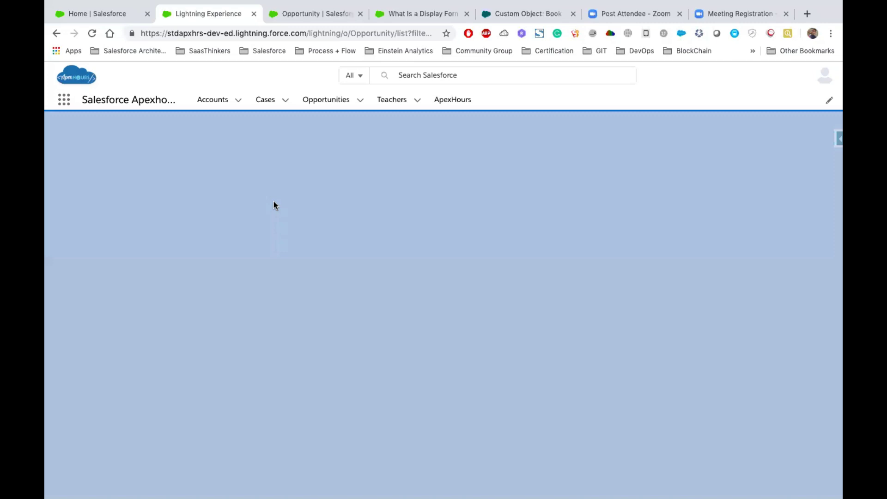
pyautogui.hotkey('ctrl', 'Tab')
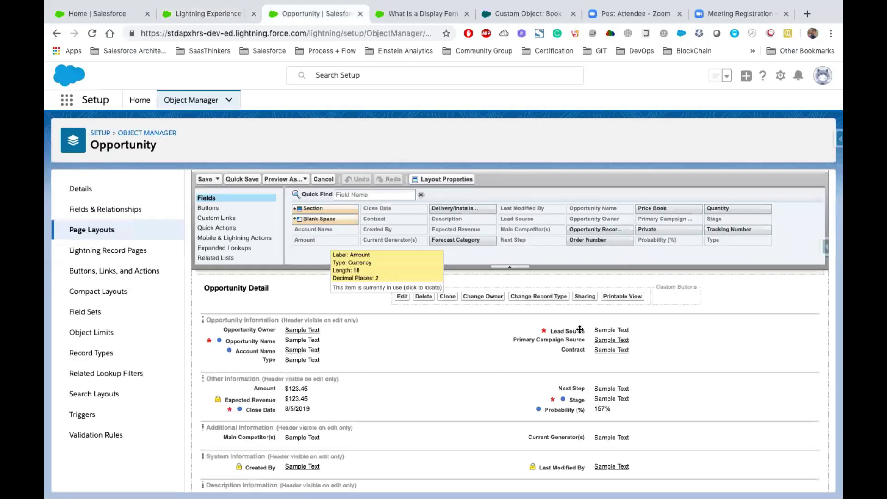
pyautogui.click(214, 14)
pyautogui.click(818, 138)
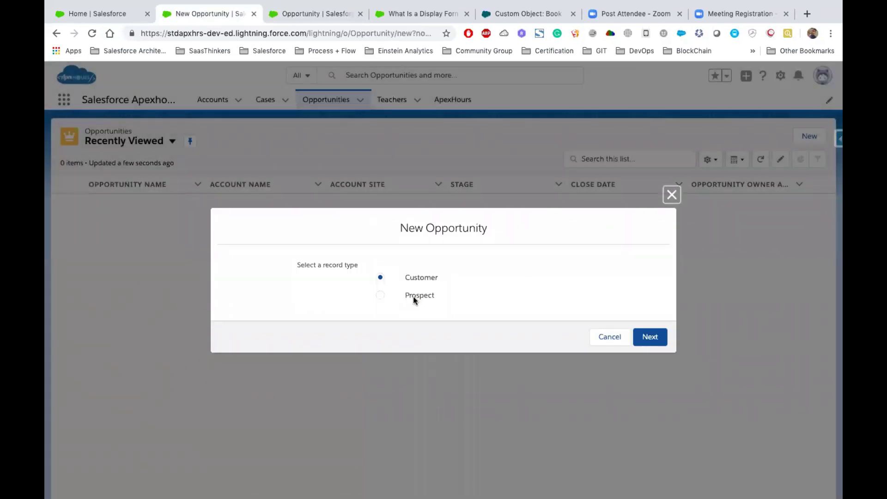
pyautogui.click(413, 296)
pyautogui.click(647, 339)
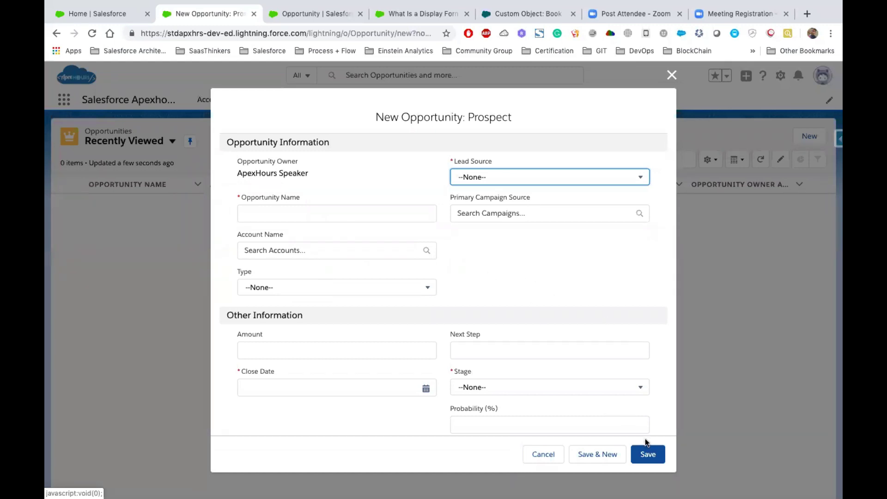
# Fill in the opportunity name Salesforce, account Dickenson plc, type New Customer and close date 8/16/2019.
pyautogui.click(285, 215)
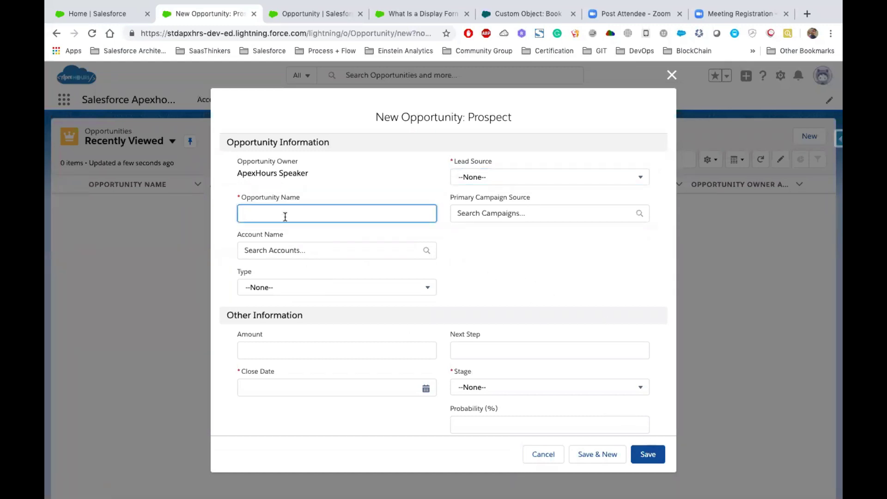
pyautogui.write('Salesforce')
pyautogui.click(293, 250)
pyautogui.click(298, 276)
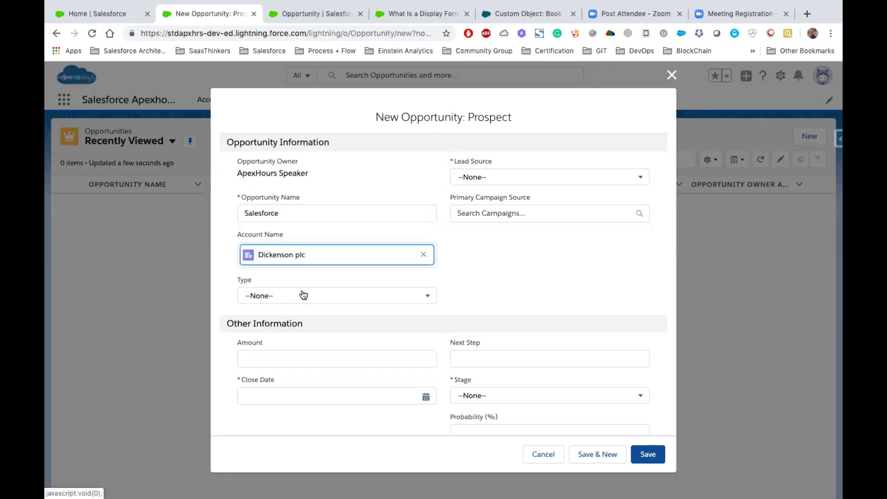
pyautogui.click(300, 295)
pyautogui.click(302, 335)
pyautogui.click(287, 395)
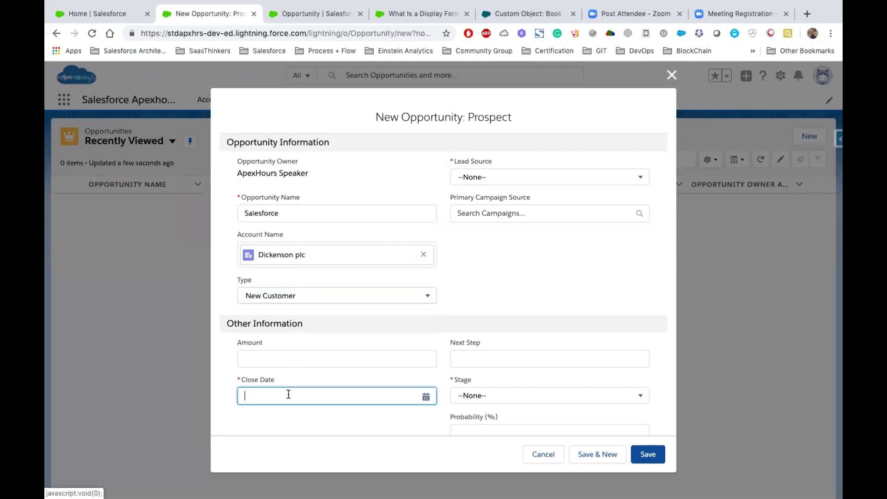
pyautogui.click(356, 289)
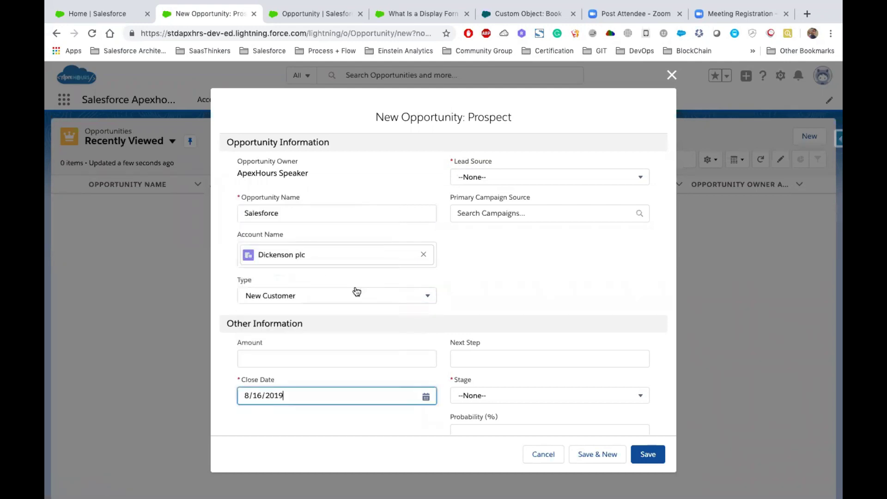
# Set the opportunity's stage to Perception Analysis and try to save it without a lead source.
pyautogui.scroll(-3, 543, 303)
pyautogui.click(489, 285)
pyautogui.click(487, 337)
pyautogui.scroll(-2, 401, 323)
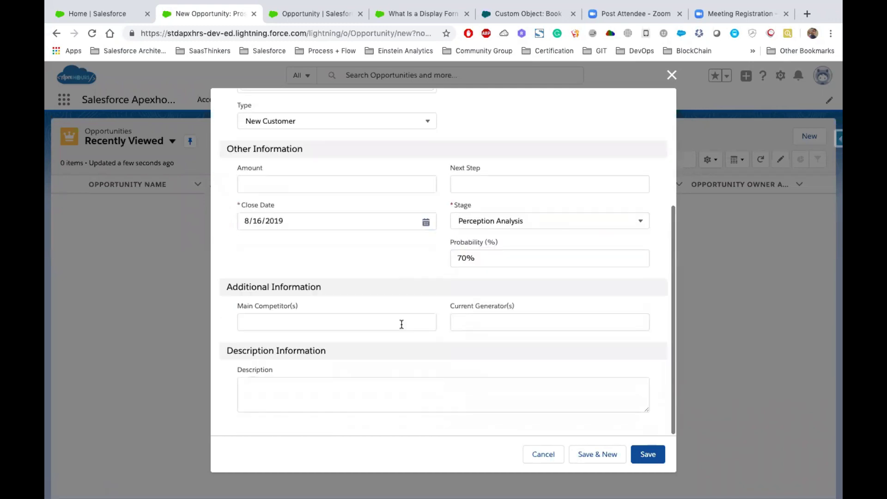
pyautogui.scroll(5, 401, 323)
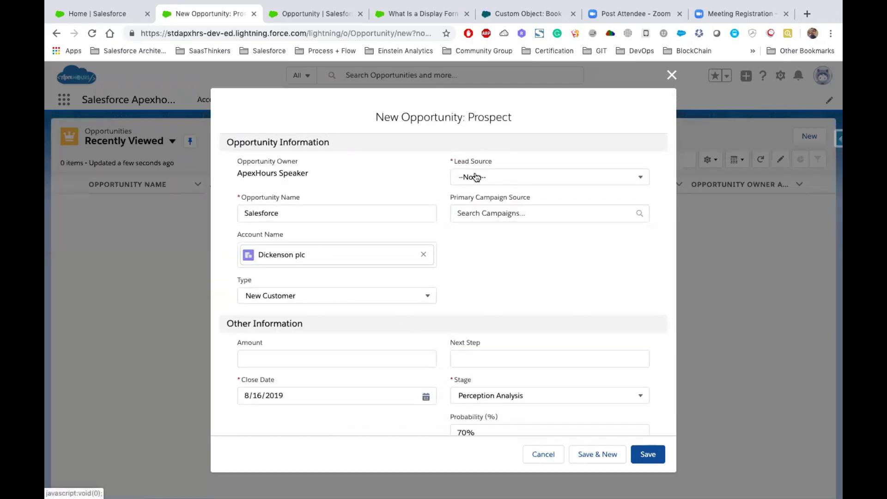
pyautogui.click(648, 454)
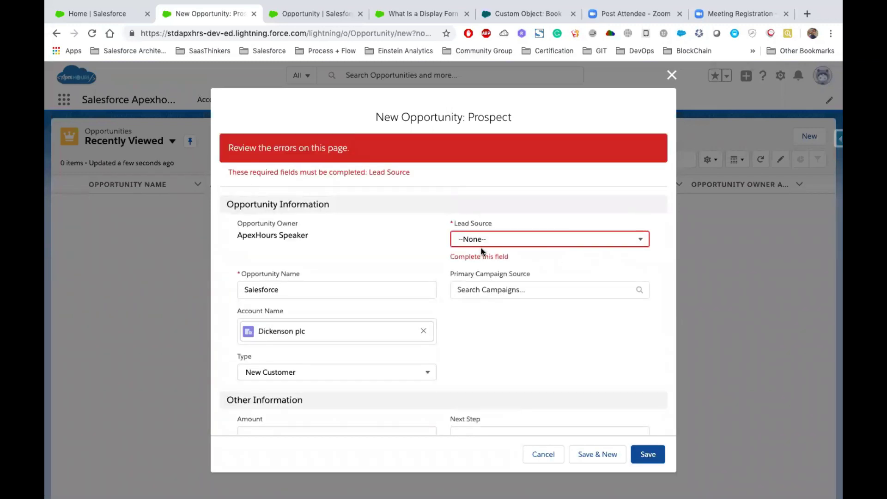
# Set the opportunity's lead source to Phone Inquiry and save the record.
pyautogui.click(502, 244)
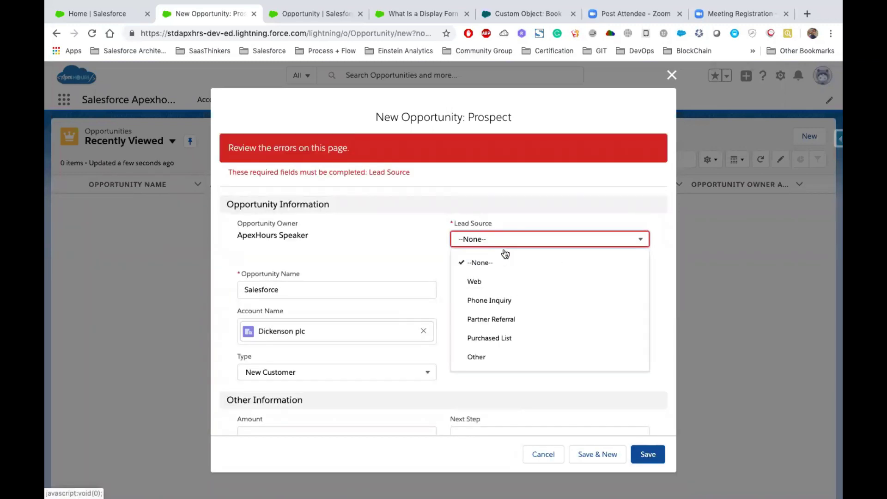
pyautogui.click(522, 298)
pyautogui.click(648, 454)
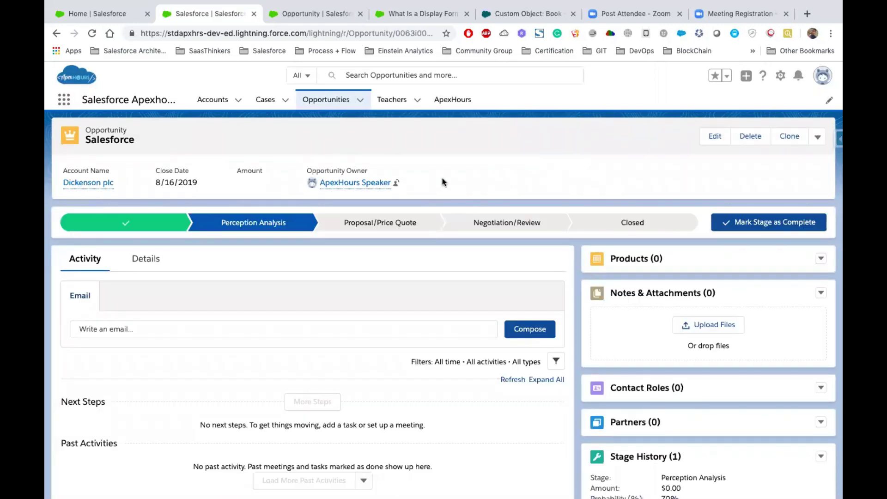
# Go back to Setup and show the list of Opportunity page layouts.
pyautogui.click(295, 15)
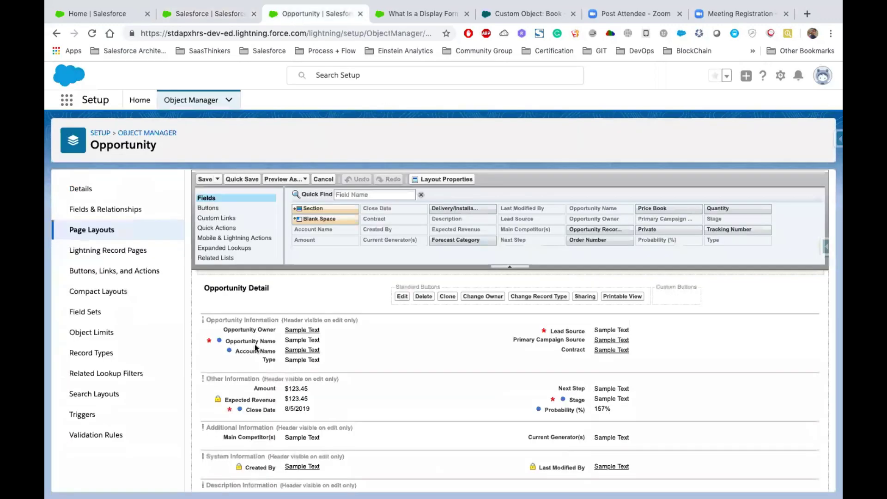
pyautogui.click(100, 231)
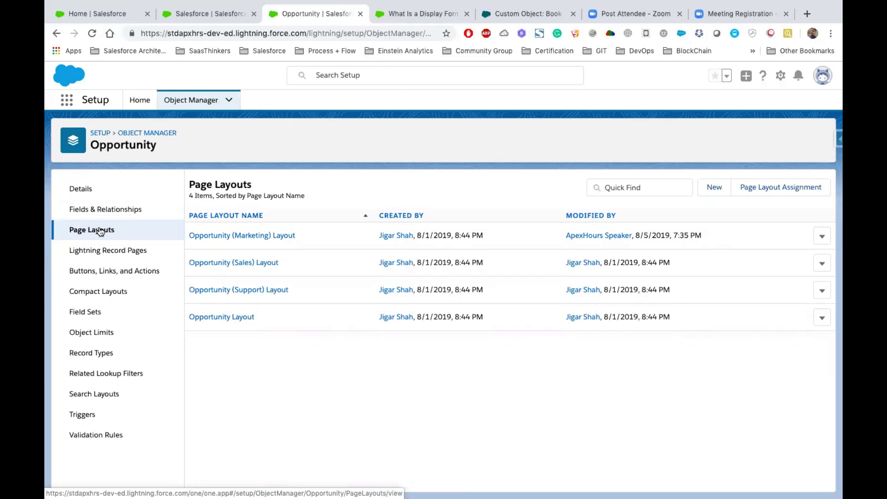
pyautogui.click(710, 189)
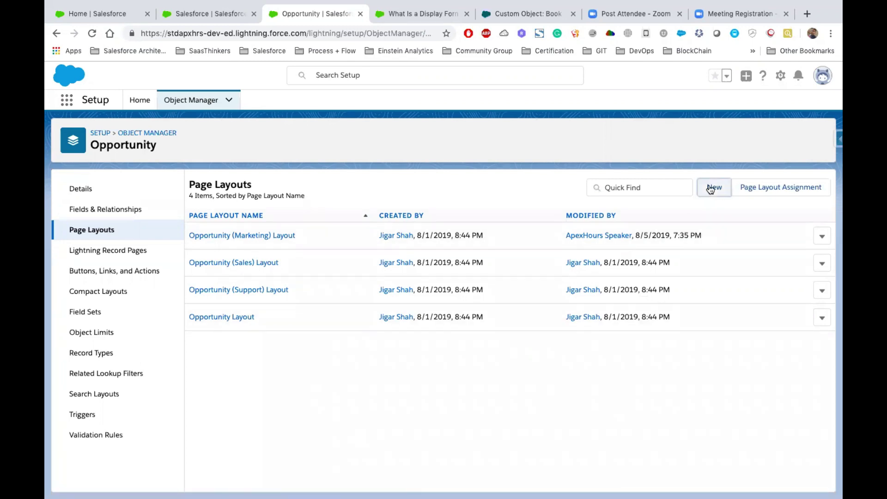
pyautogui.click(89, 233)
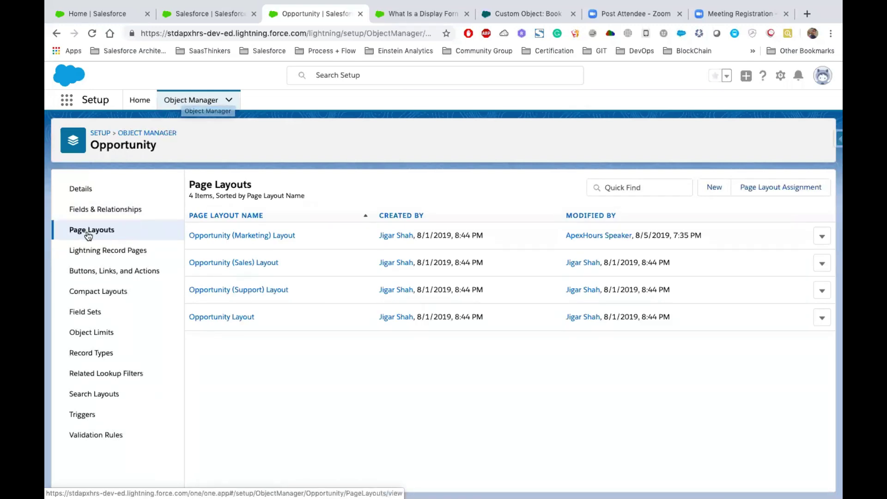
# Create a new page layout named Marketing by cloning the existing Opportunity (Marketing) Layout.
pyautogui.click(710, 188)
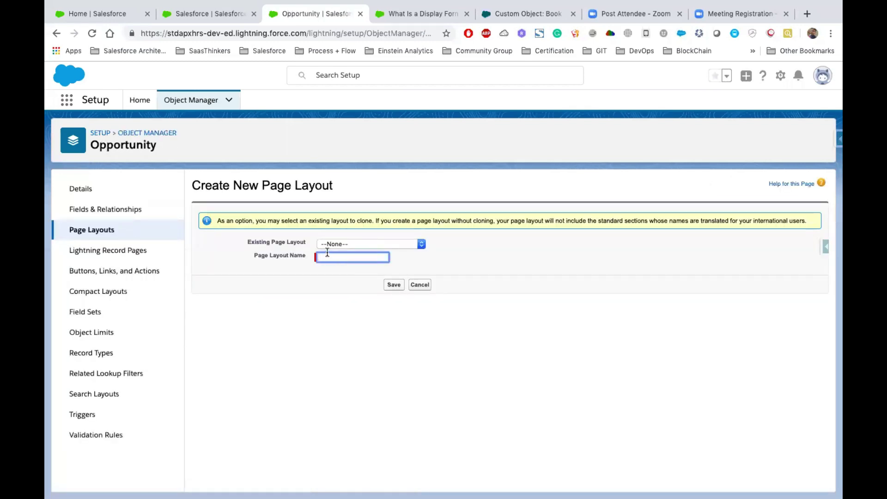
pyautogui.click(365, 244)
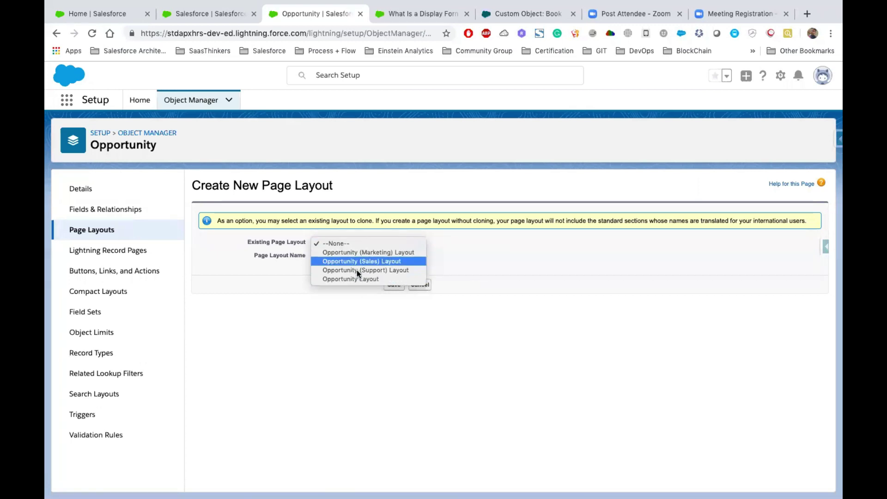
pyautogui.click(351, 253)
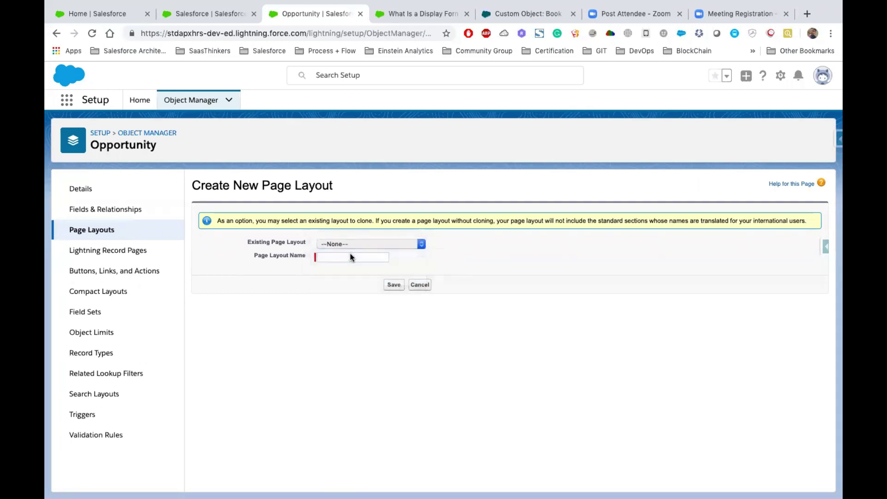
pyautogui.click(365, 258)
pyautogui.write('Ma')
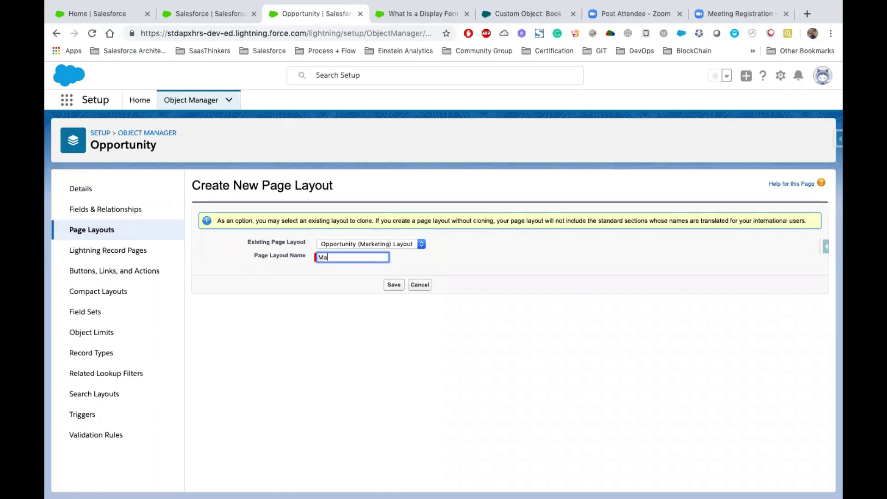
pyautogui.write('rketing')
pyautogui.click(374, 281)
pyautogui.click(393, 285)
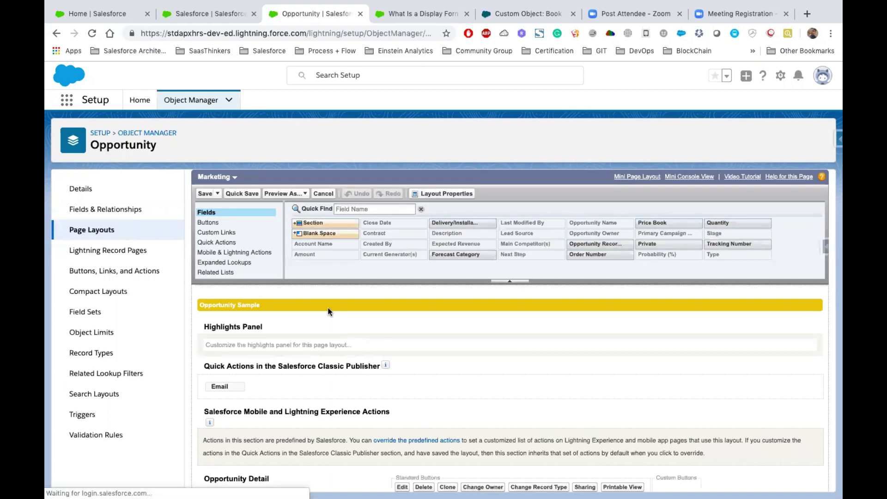
# Look through the Marketing layout's detail fields and related lists, and save the layout.
pyautogui.scroll(-3, 328, 311)
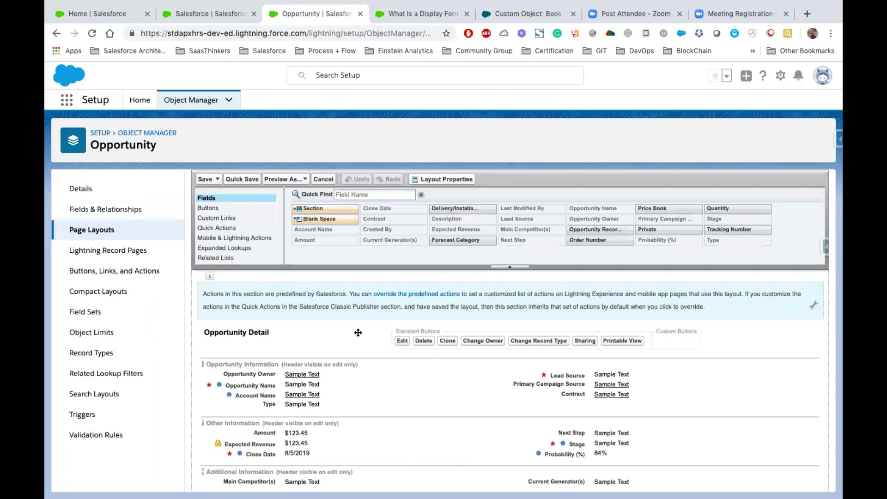
pyautogui.scroll(-2, 440, 383)
pyautogui.scroll(1, 439, 383)
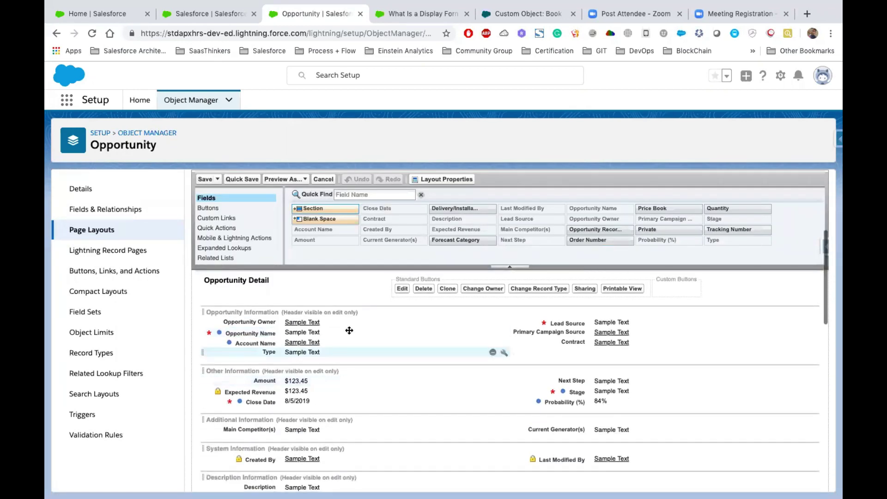
pyautogui.scroll(-15, 741, 401)
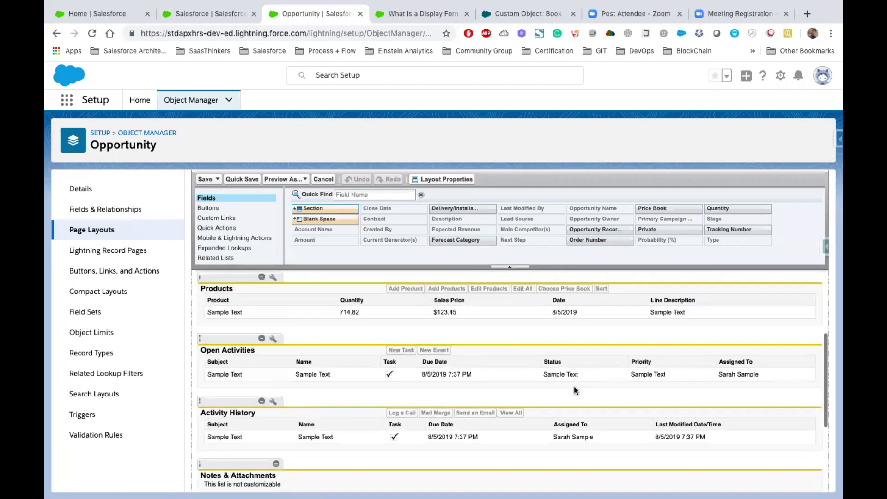
pyautogui.scroll(15, 574, 386)
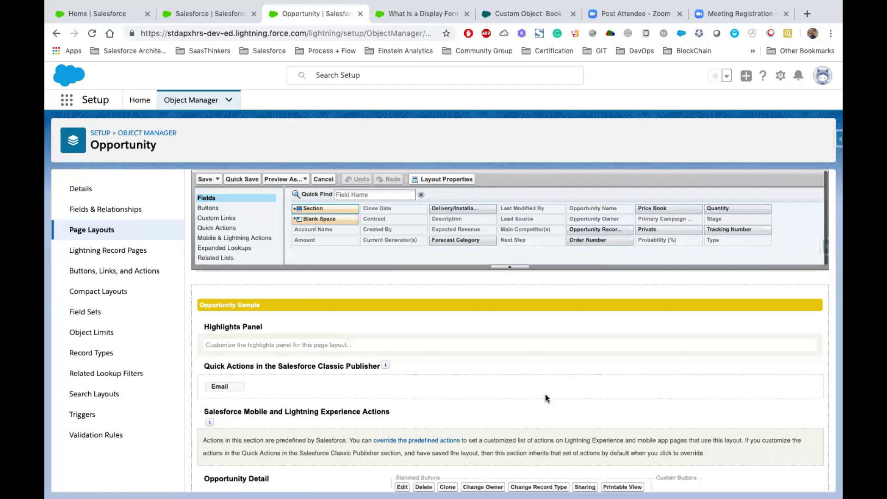
pyautogui.click(204, 193)
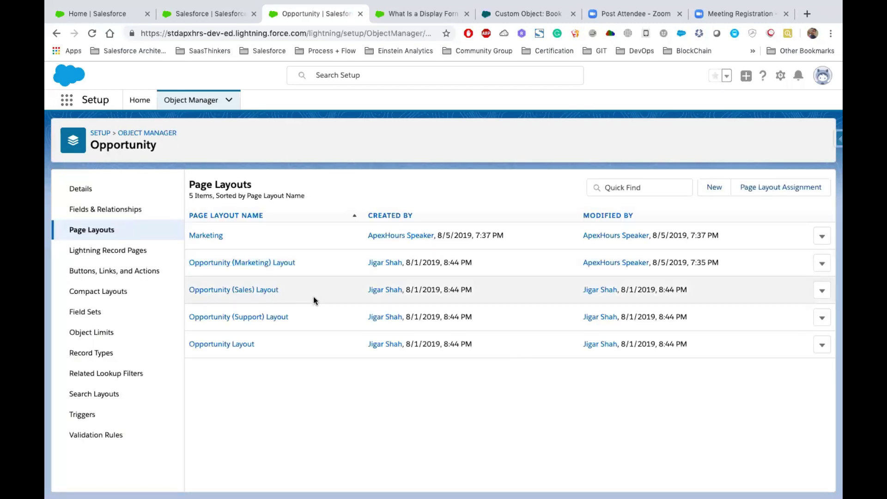
# Open the Opportunity (Sales) Layout and save a copy of it as a new page layout named Customer.
pyautogui.click(229, 290)
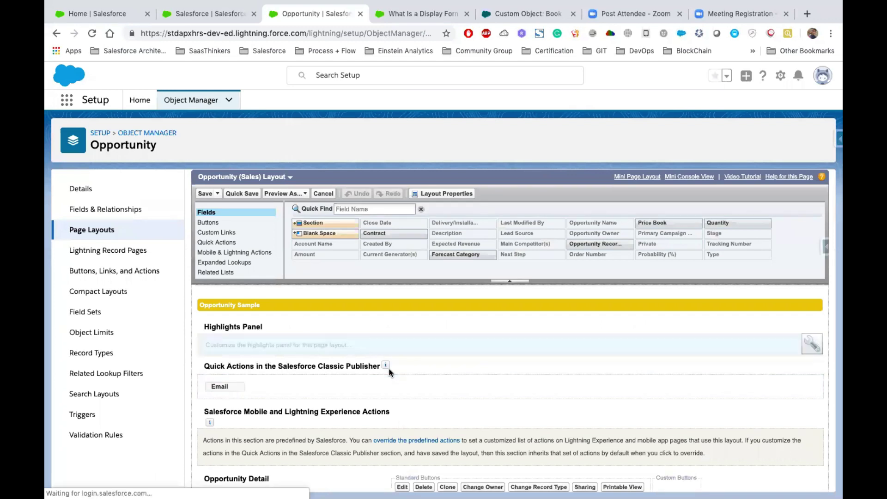
pyautogui.scroll(-1, 389, 365)
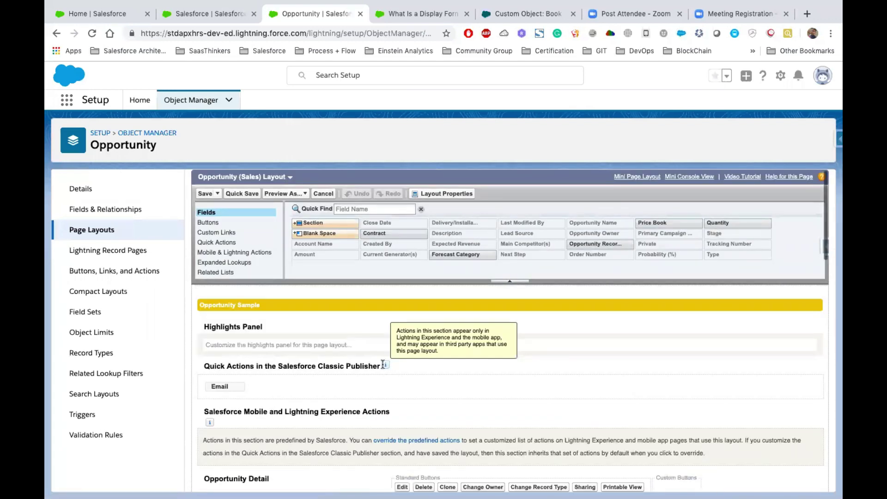
pyautogui.click(218, 194)
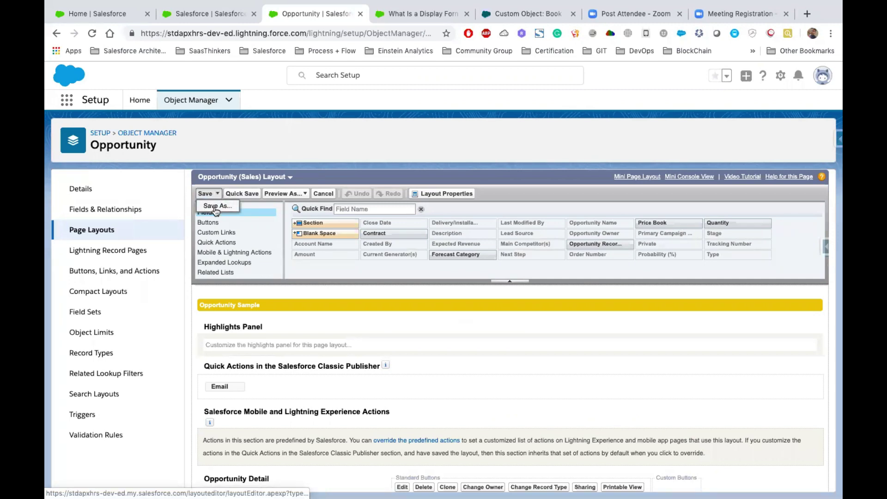
pyautogui.click(214, 206)
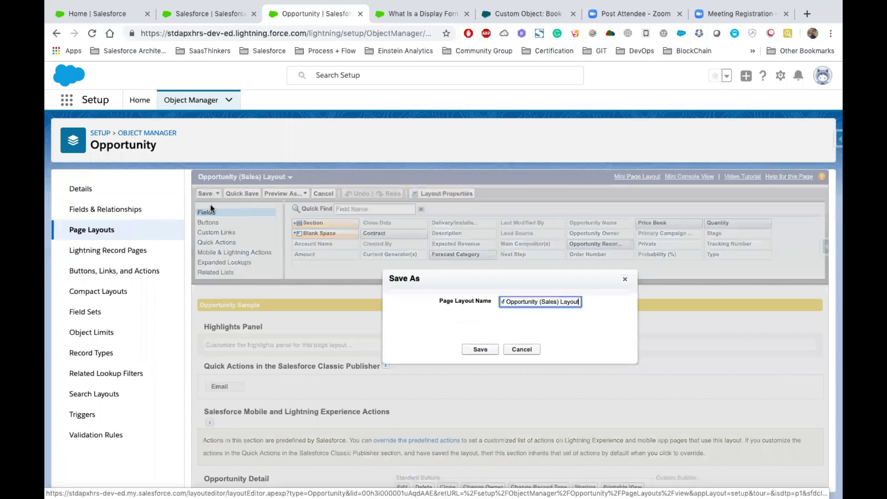
pyautogui.tripleClick(517, 302)
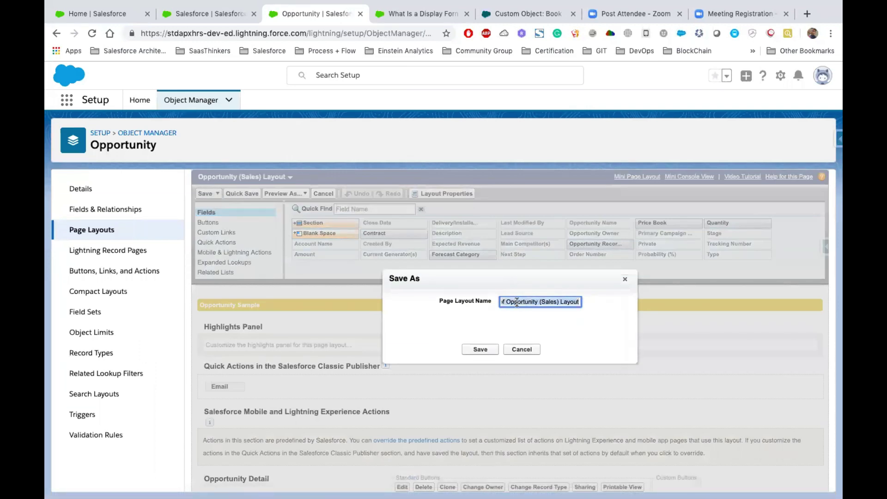
pyautogui.write('Customer')
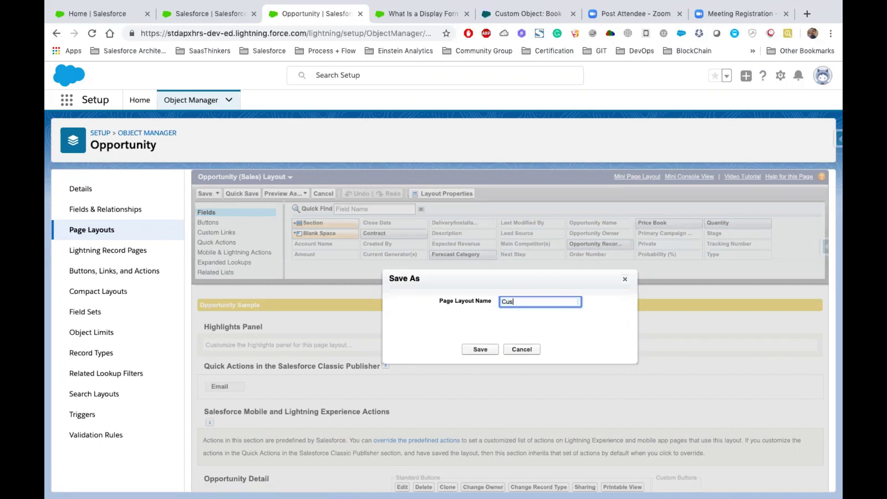
pyautogui.click(480, 350)
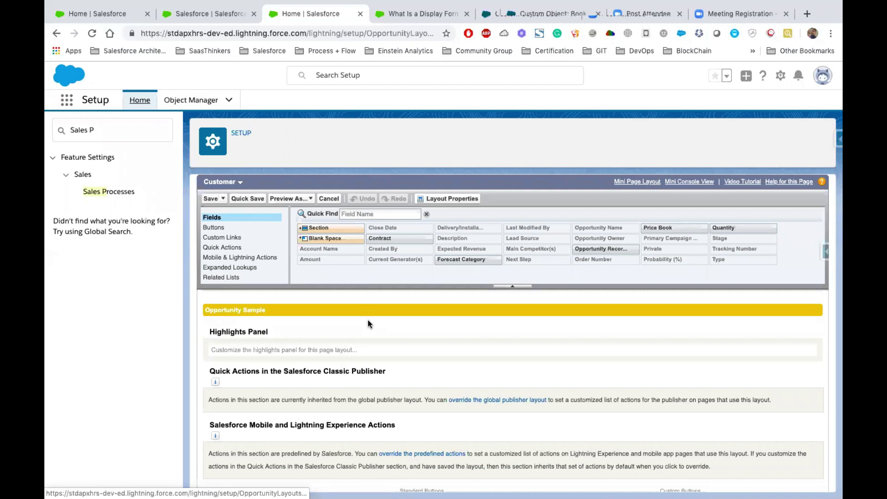
# Switch to the Keynote presentation and open slide 10.
pyautogui.hotkey('ctrl', 'Left')
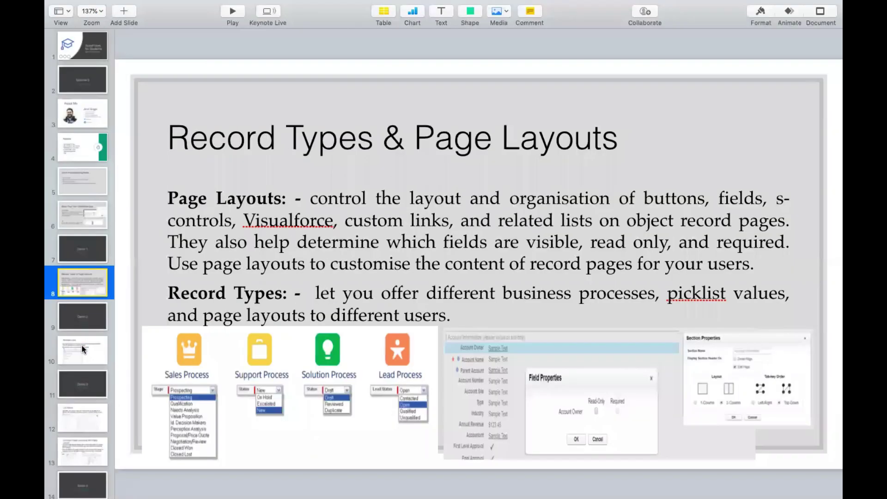
pyautogui.click(82, 345)
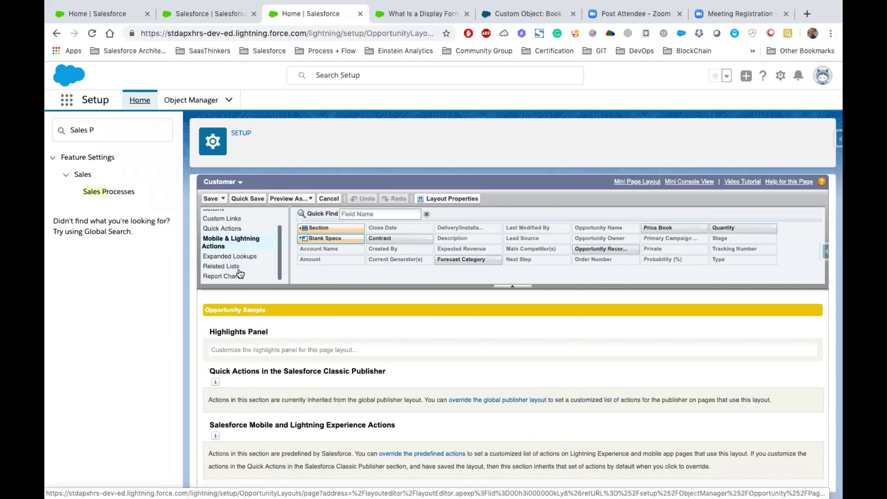
# Return to the Customer layout in Salesforce and show the related lists available for it.
pyautogui.scroll(1, 244, 245)
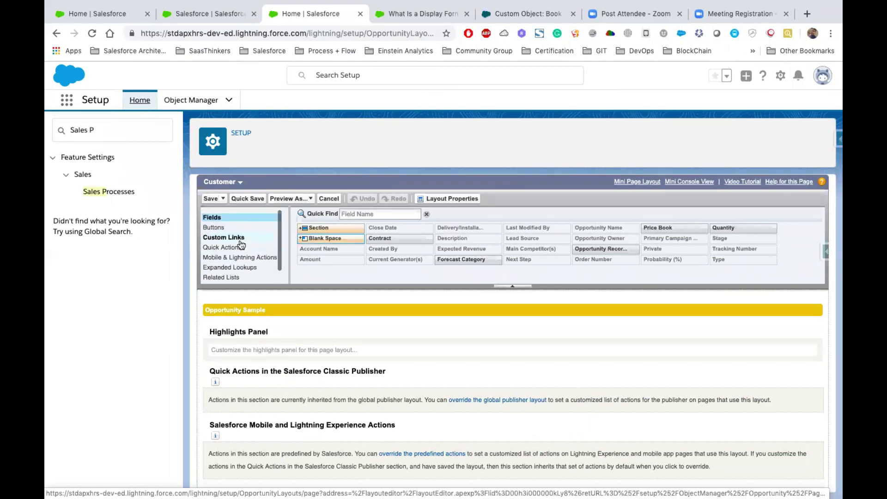
pyautogui.scroll(-1, 250, 258)
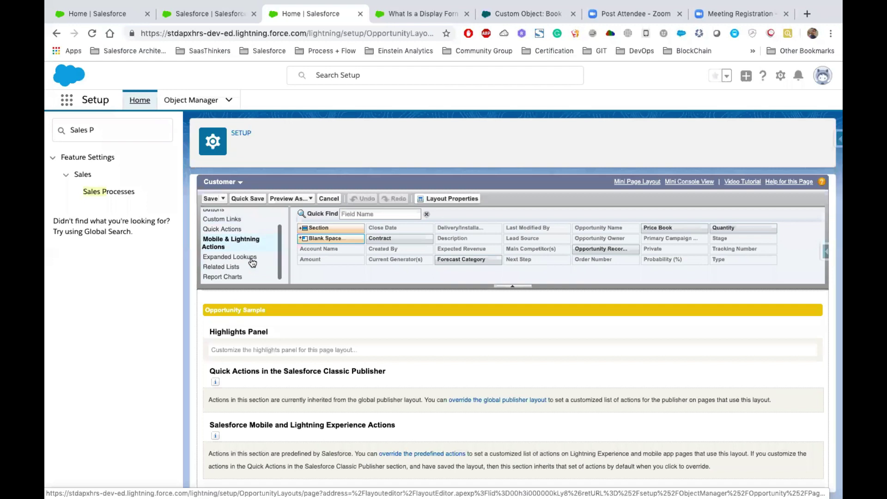
pyautogui.click(228, 267)
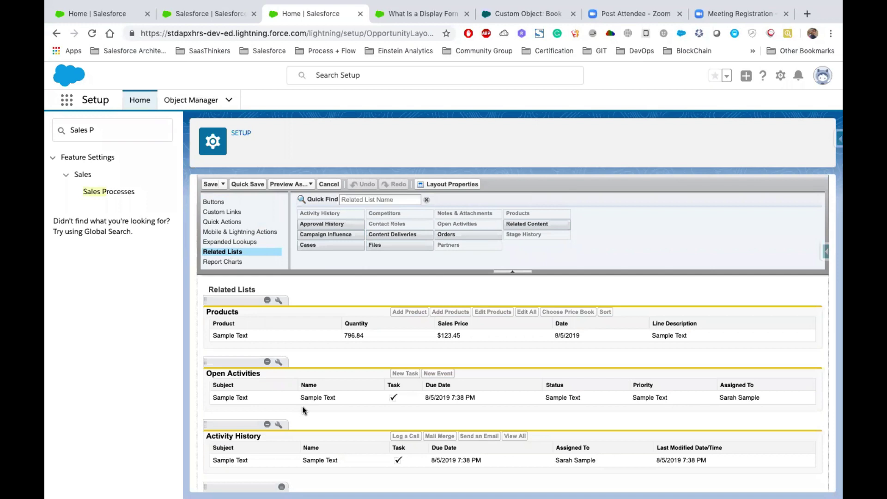
# Find the Contact object in Object Manager and open its Contact Layout for editing.
pyautogui.scroll(-3, 302, 406)
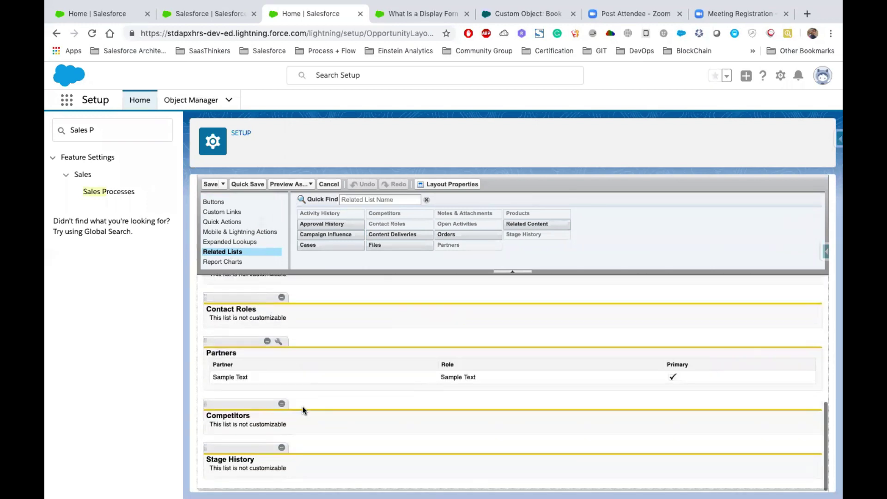
pyautogui.scroll(10, 302, 407)
pyautogui.scroll(-3, 311, 383)
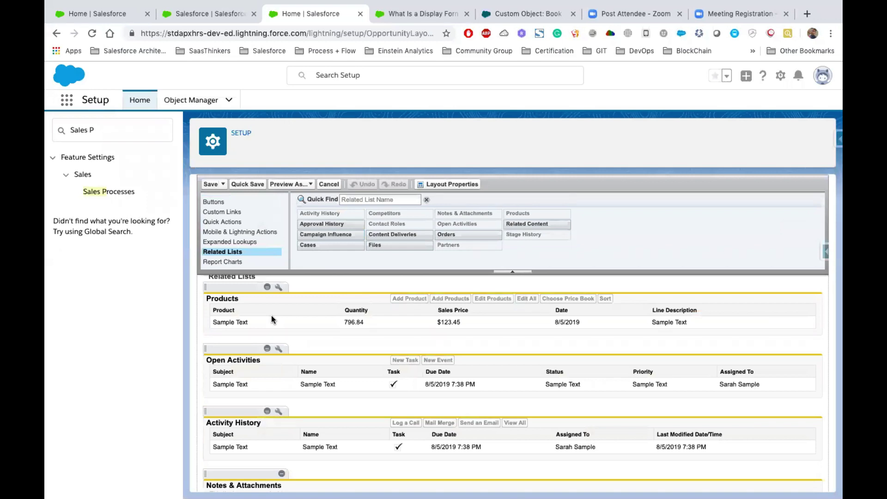
pyautogui.click(194, 100)
pyautogui.click(624, 141)
pyautogui.write('Contact')
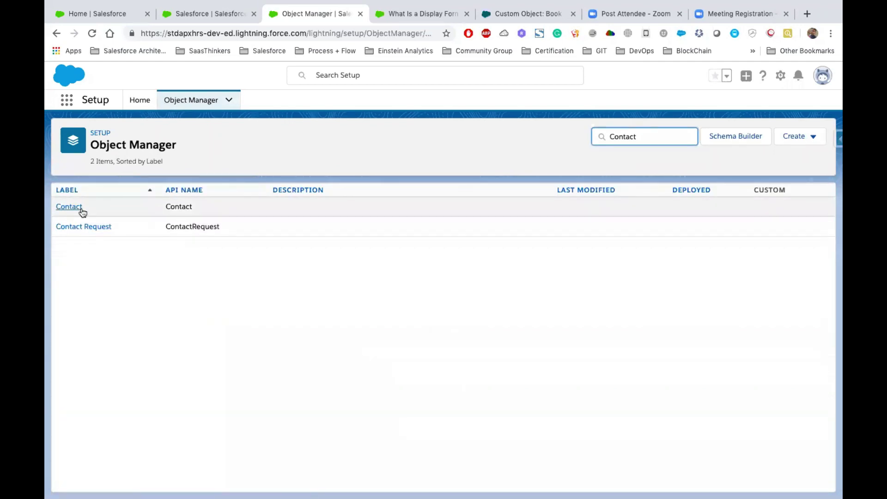
pyautogui.click(79, 208)
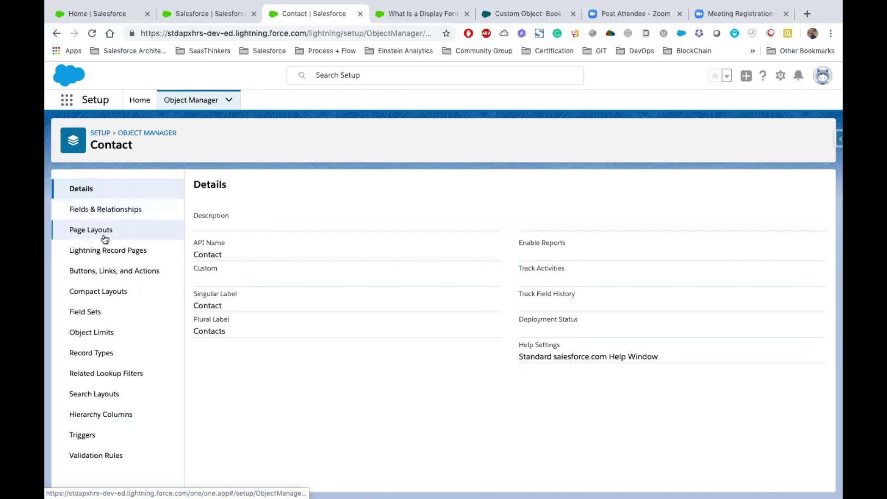
pyautogui.click(99, 232)
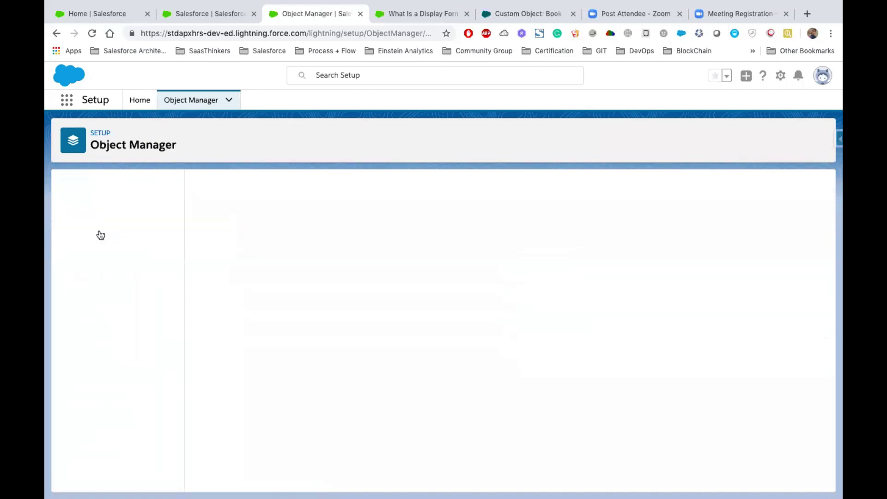
pyautogui.click(214, 317)
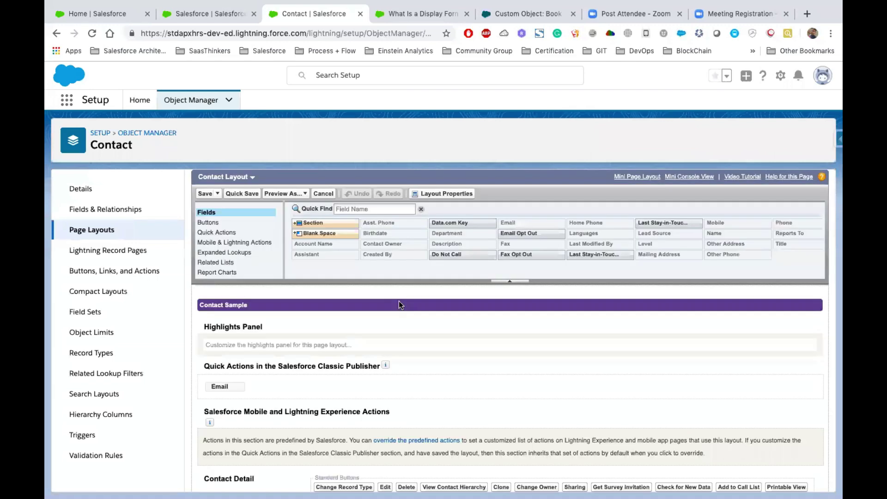
# Examine the Contact Layout's detail fields and its related lists, including the related lists available to add.
pyautogui.scroll(-5, 398, 300)
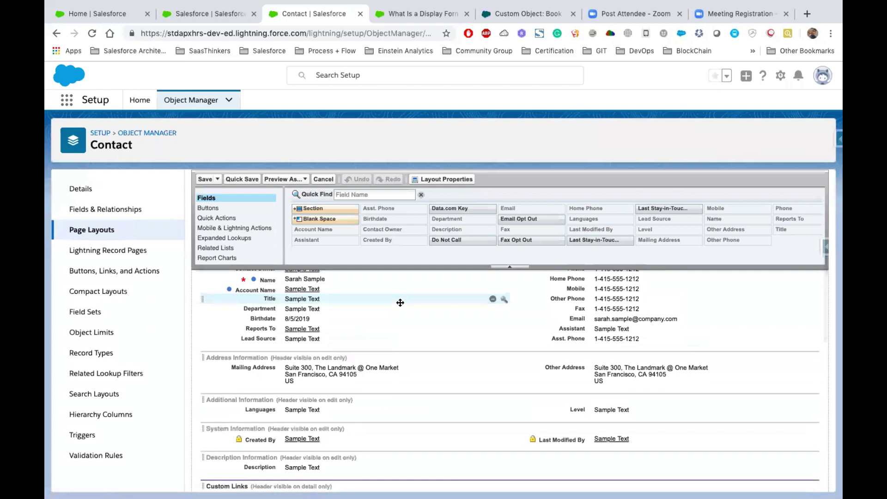
pyautogui.scroll(2, 400, 303)
pyautogui.scroll(-8, 383, 368)
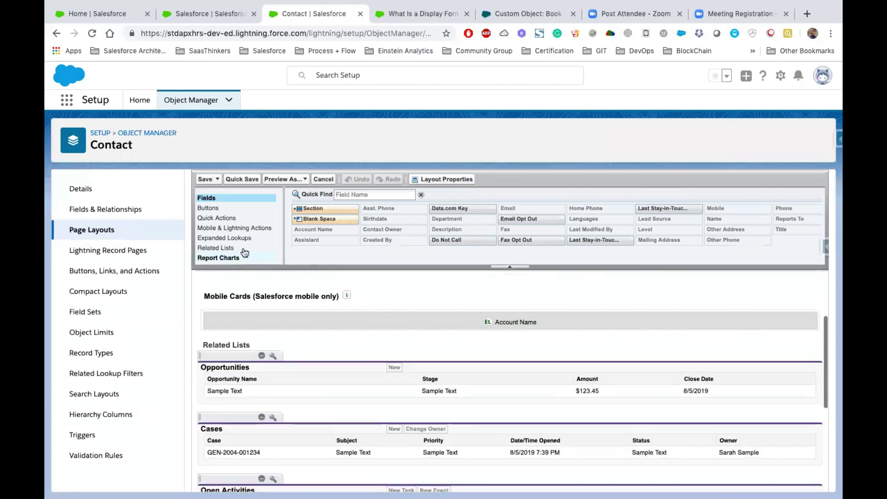
pyautogui.click(244, 250)
pyautogui.scroll(-2, 249, 301)
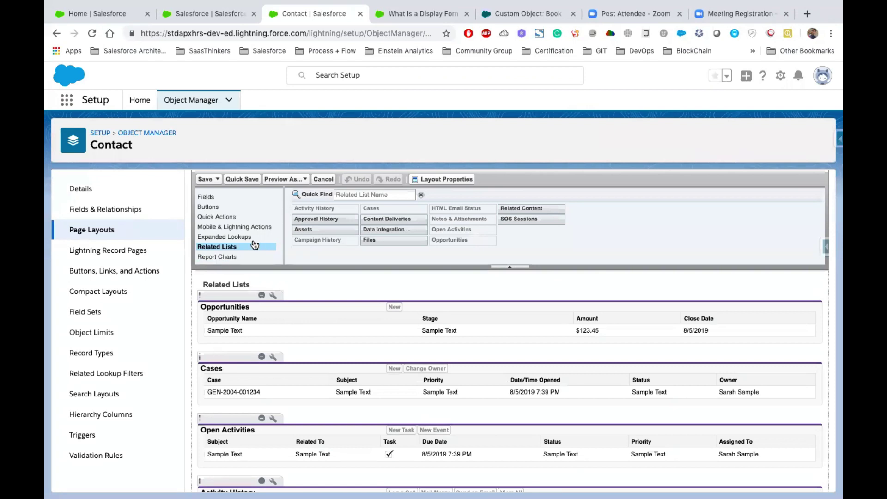
pyautogui.moveTo(232, 290); pyautogui.dragTo(489, 474)
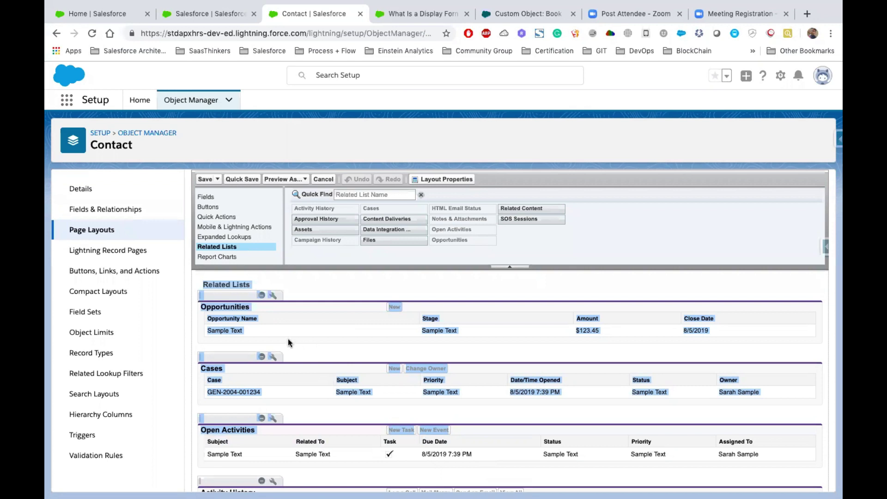
pyautogui.click(232, 313)
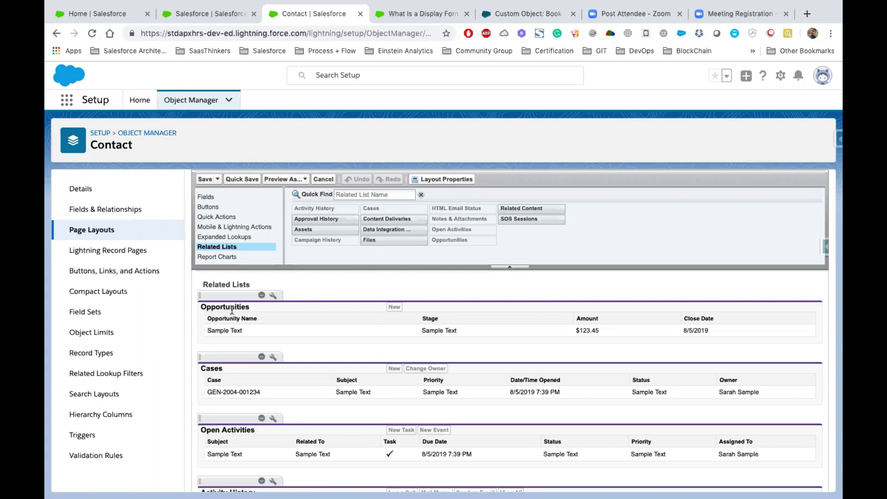
pyautogui.scroll(-3, 234, 301)
pyautogui.scroll(2, 235, 294)
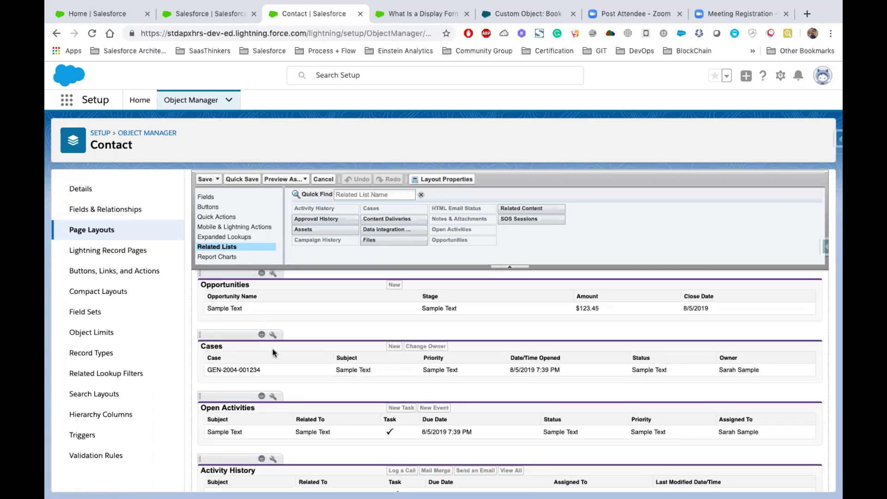
pyautogui.scroll(-2, 255, 351)
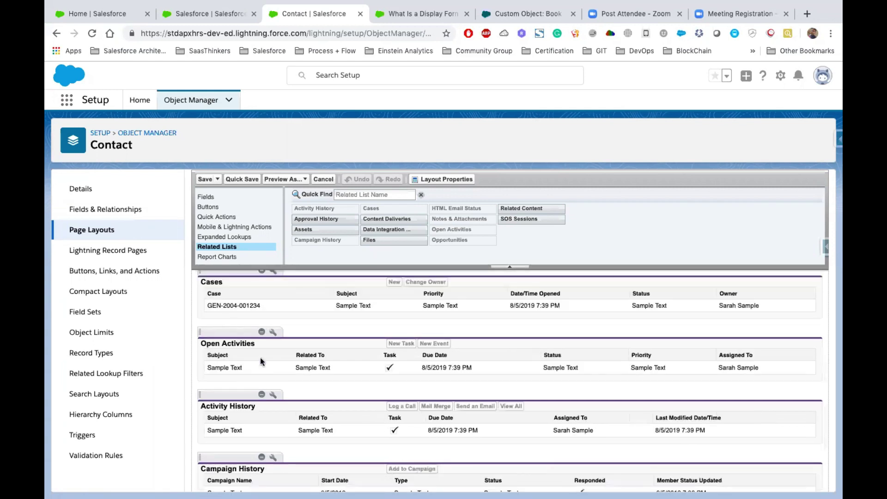
pyautogui.scroll(-2, 259, 356)
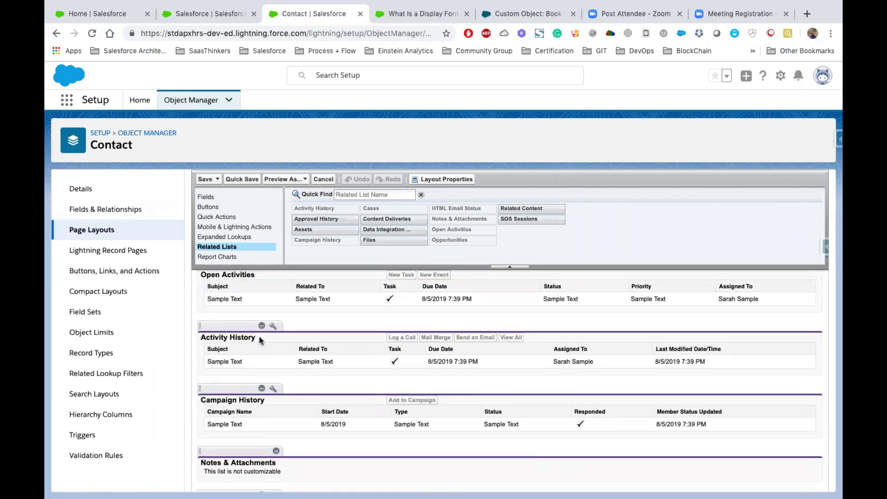
pyautogui.scroll(-2, 277, 442)
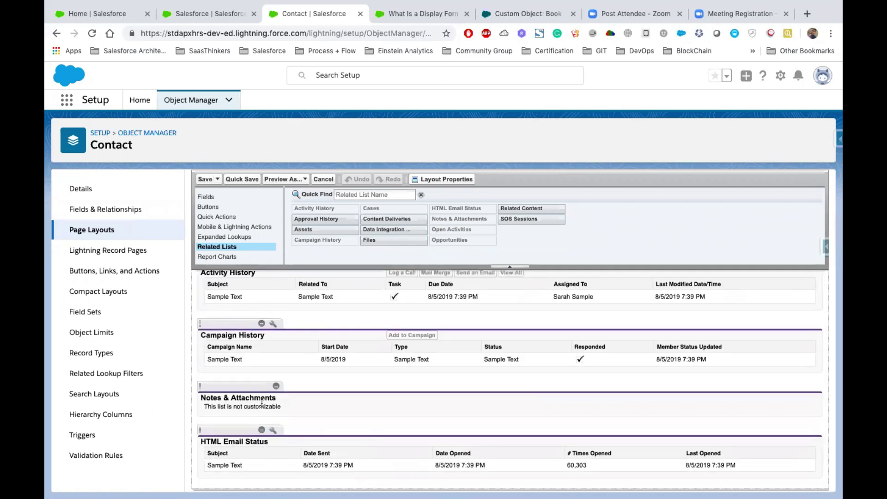
pyautogui.scroll(4, 444, 329)
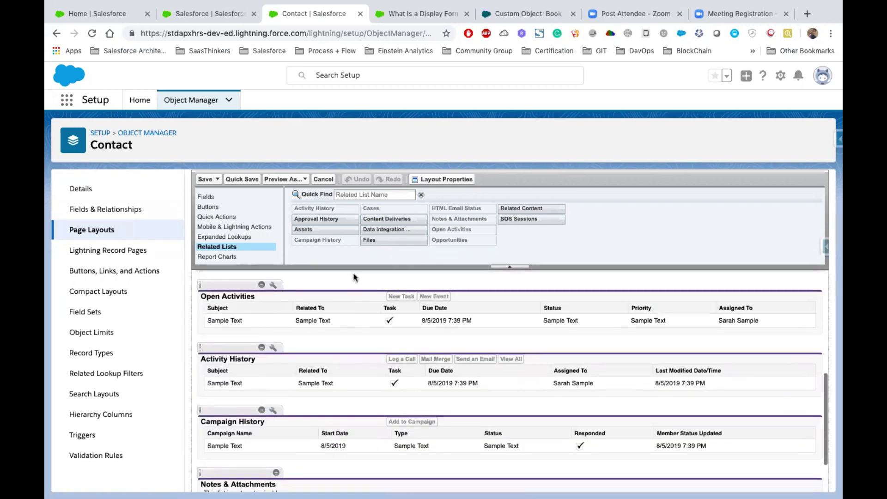
pyautogui.scroll(4, 369, 312)
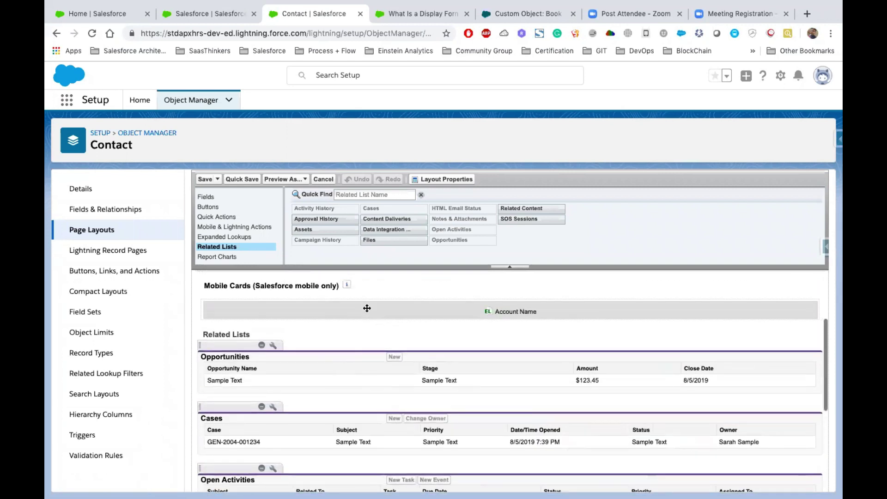
# Add the Files related list above Opportunities on the Contact Layout, and place Approval History above Files.
pyautogui.moveTo(374, 242); pyautogui.dragTo(294, 350)
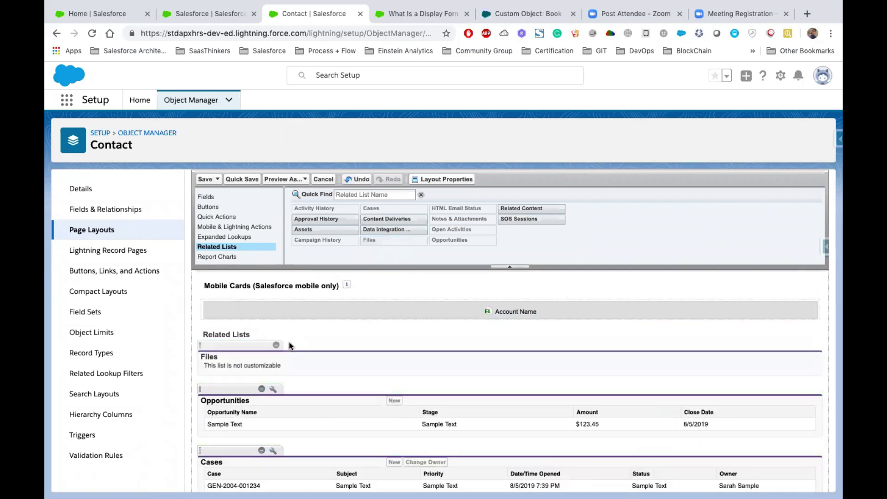
pyautogui.moveTo(314, 219); pyautogui.dragTo(279, 354)
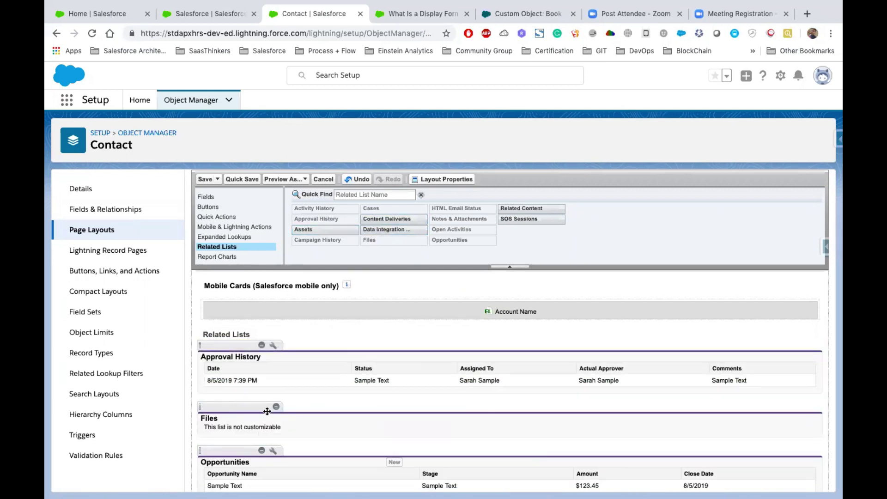
# Remove the Opportunities and Open Activities related lists from the Contact Layout and save it.
pyautogui.click(262, 451)
pyautogui.scroll(-3, 250, 443)
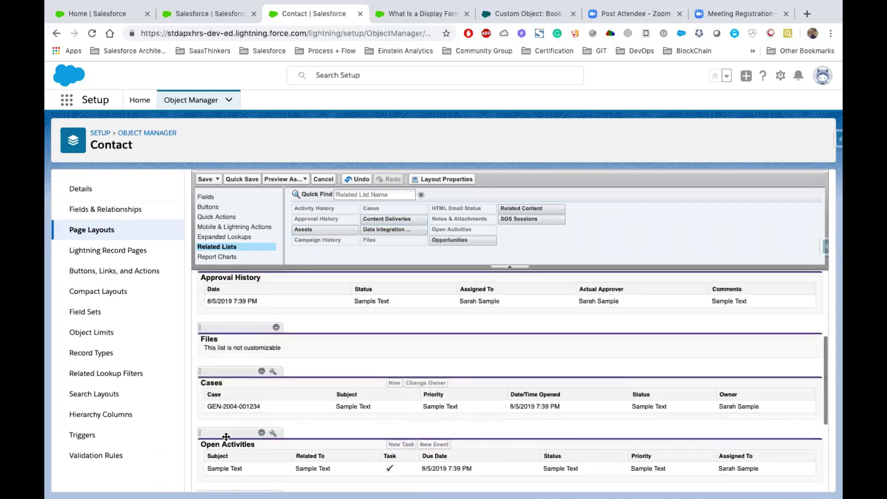
pyautogui.moveTo(250, 444); pyautogui.dragTo(379, 236)
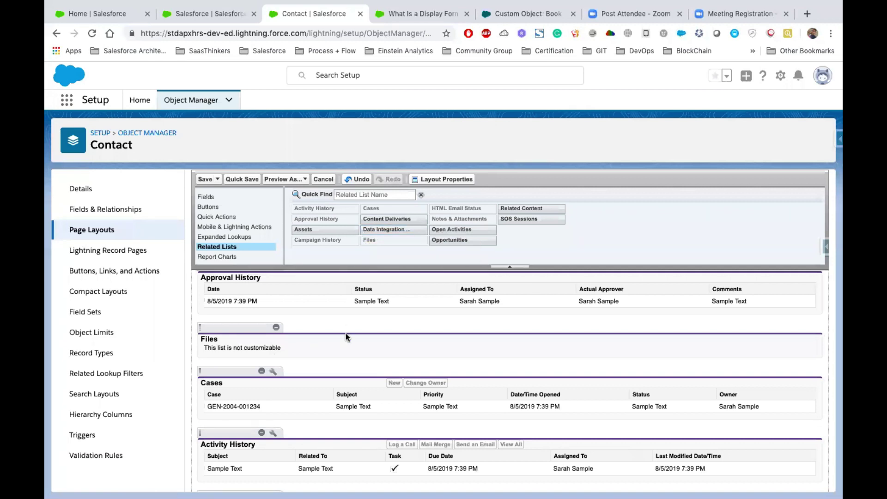
pyautogui.click(205, 180)
pyautogui.click(458, 371)
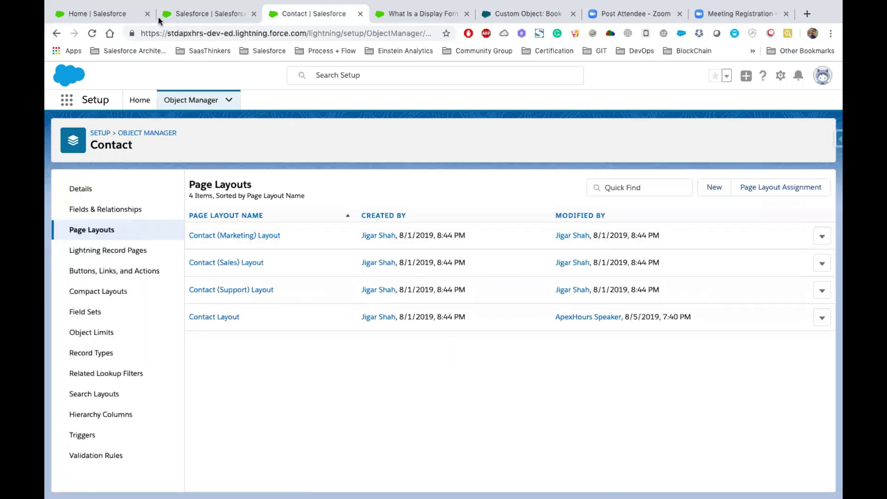
# Find the Opportunity object in Object Manager and open one of its page layouts for editing.
pyautogui.click(201, 17)
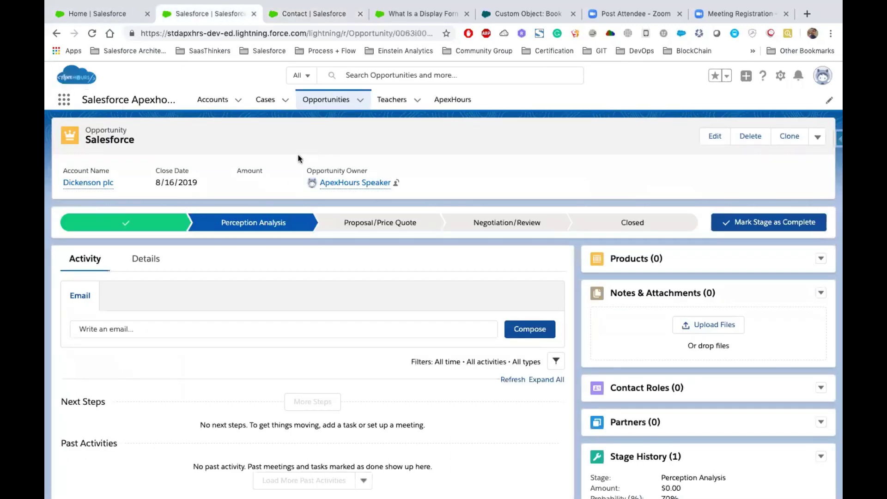
pyautogui.click(307, 14)
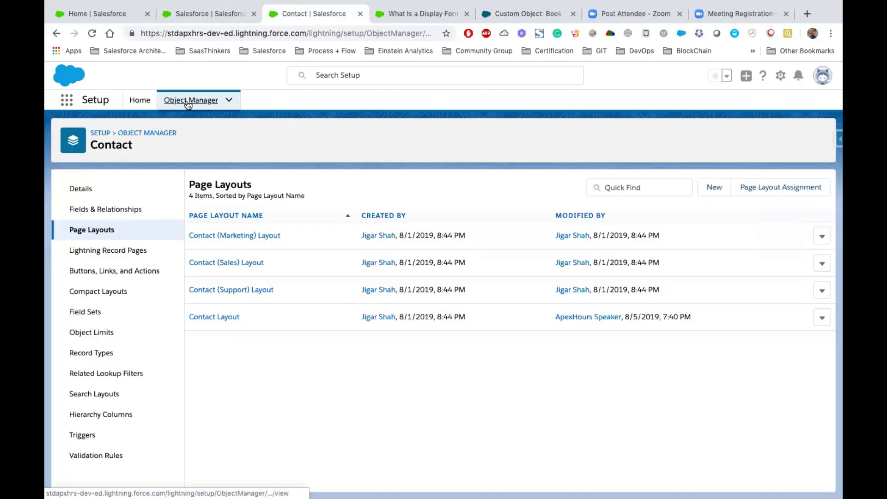
pyautogui.click(187, 101)
pyautogui.click(642, 137)
pyautogui.write('Oppor')
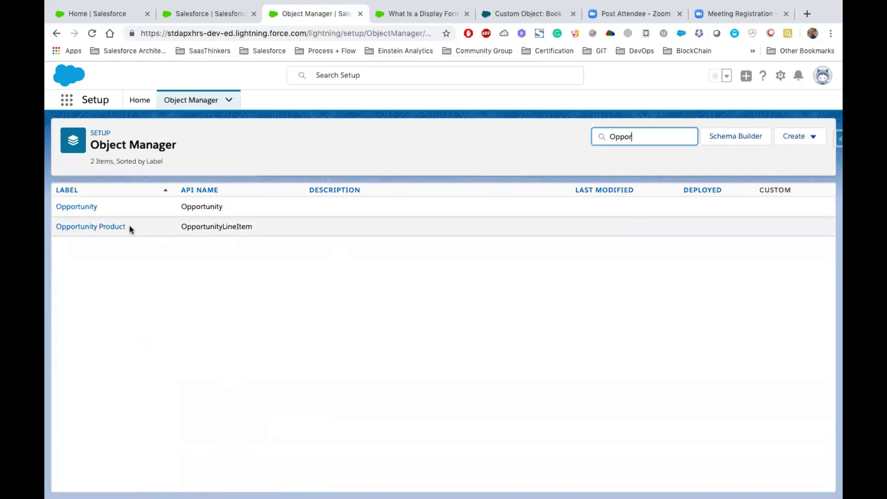
pyautogui.click(81, 209)
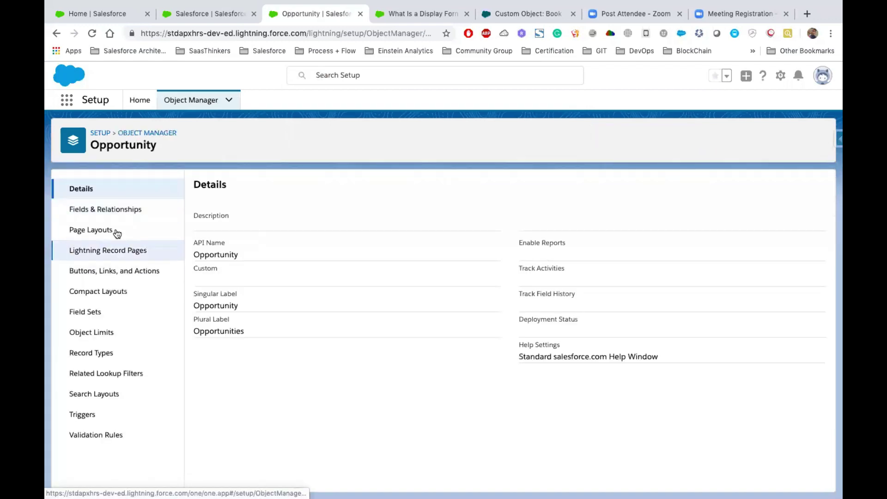
pyautogui.click(105, 231)
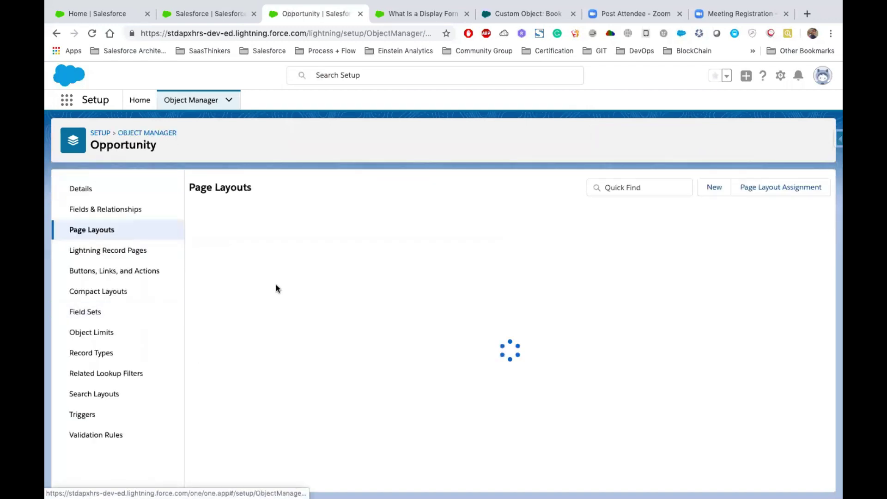
pyautogui.click(244, 289)
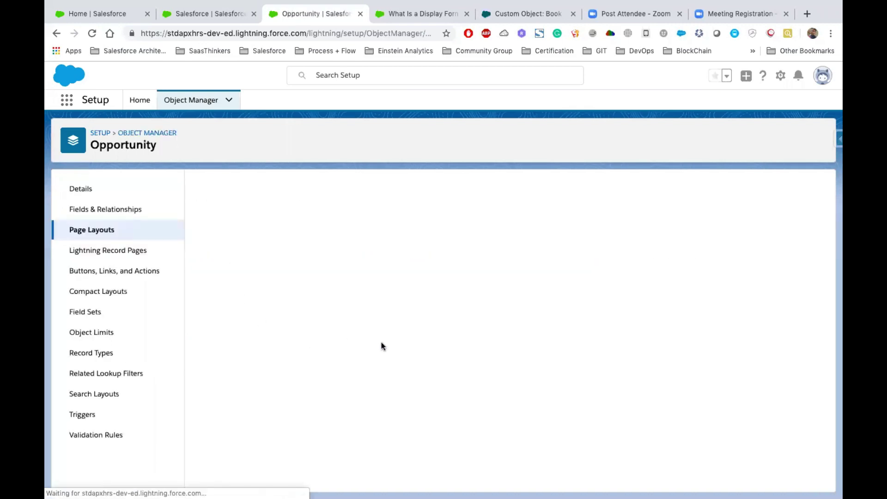
# Compare the related lists on the Salesforce opportunity record with those on the open Opportunity page layout.
pyautogui.click(190, 18)
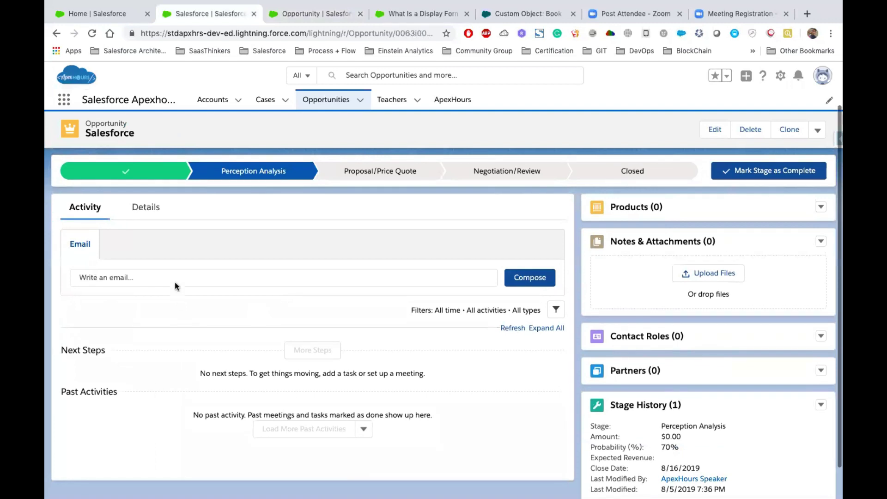
pyautogui.scroll(-2, 646, 257)
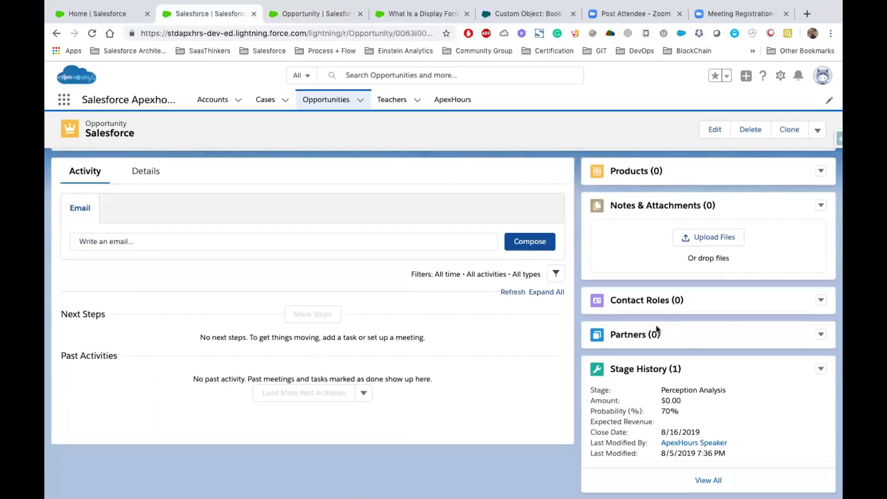
pyautogui.scroll(2, 657, 325)
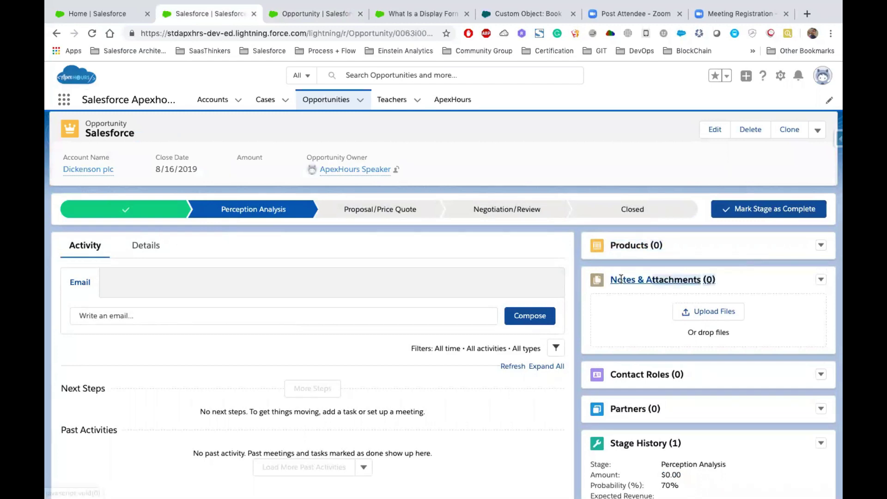
pyautogui.scroll(-2, 620, 278)
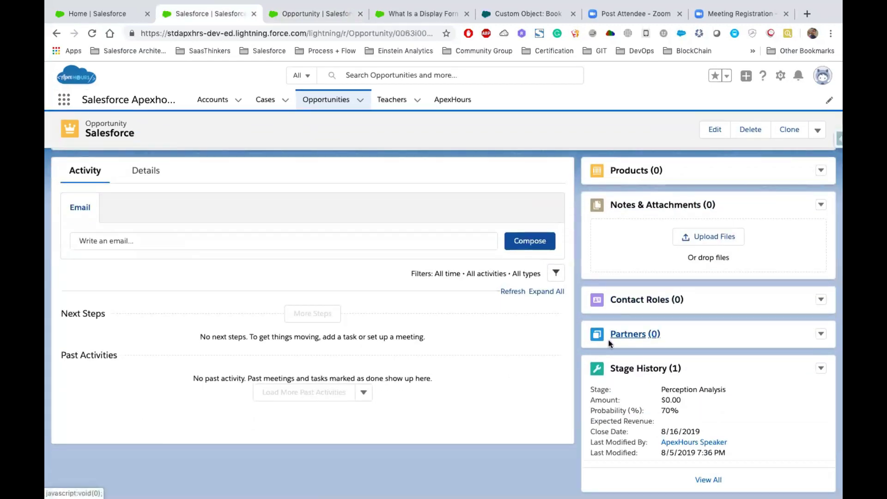
pyautogui.scroll(2, 401, 304)
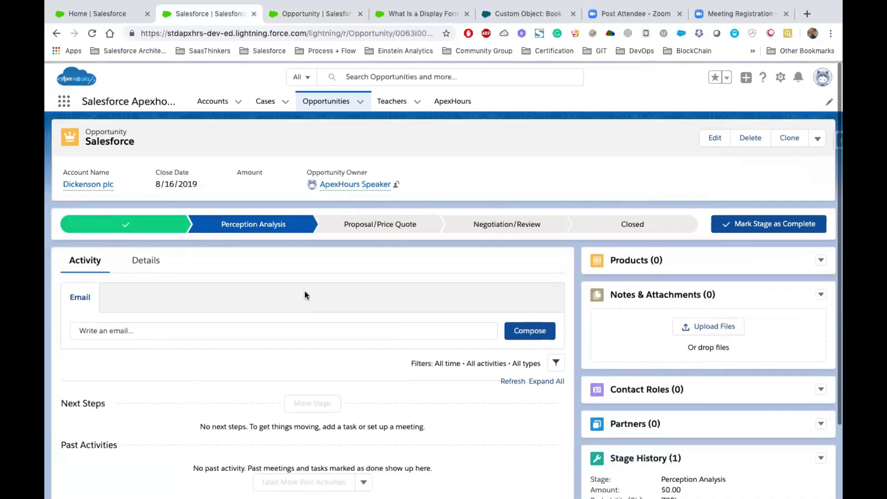
pyautogui.click(312, 20)
pyautogui.scroll(-10, 378, 305)
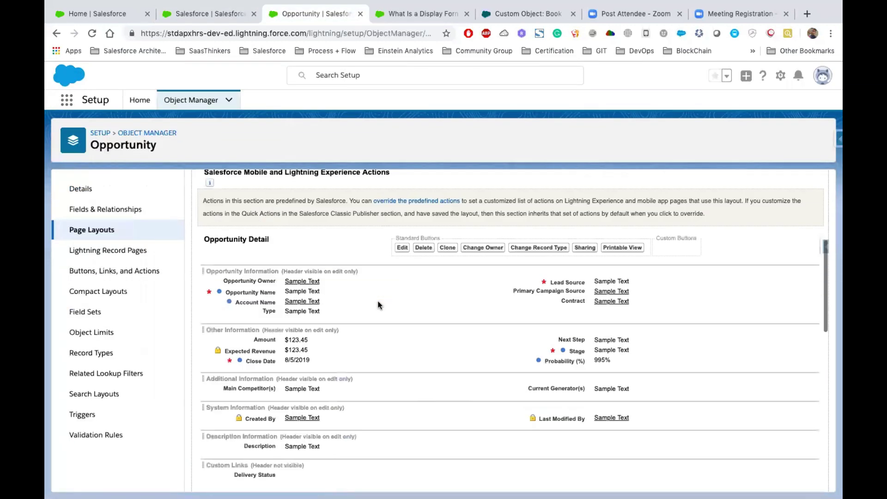
pyautogui.scroll(1, 365, 315)
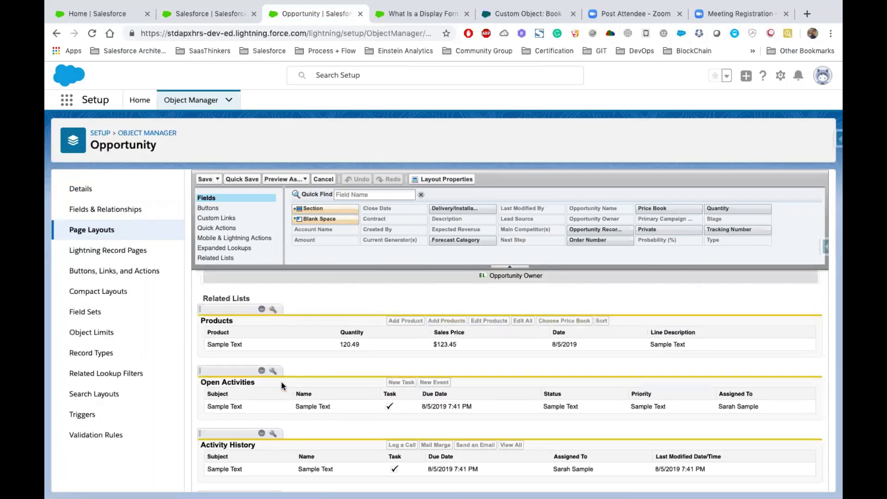
# Remove the Activity History, Notes & Attachments, Contact Roles and Competitors related lists from the Opportunity page layout and save it.
pyautogui.scroll(-2, 298, 411)
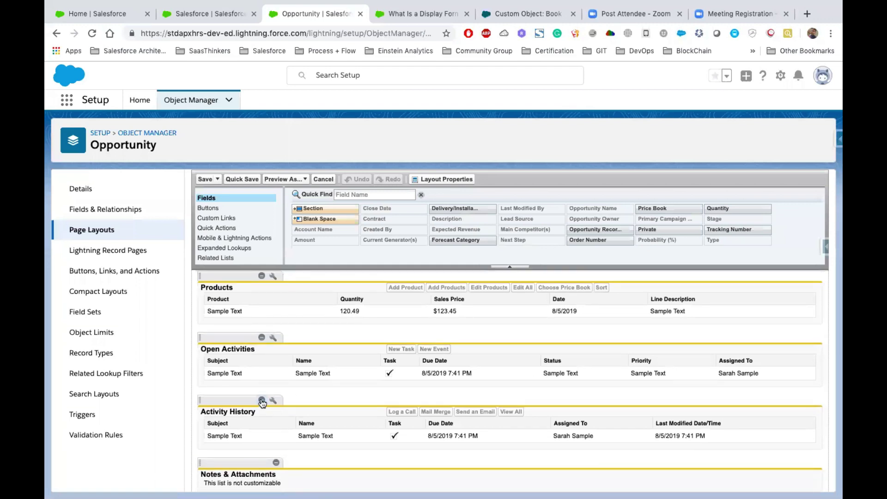
pyautogui.click(262, 400)
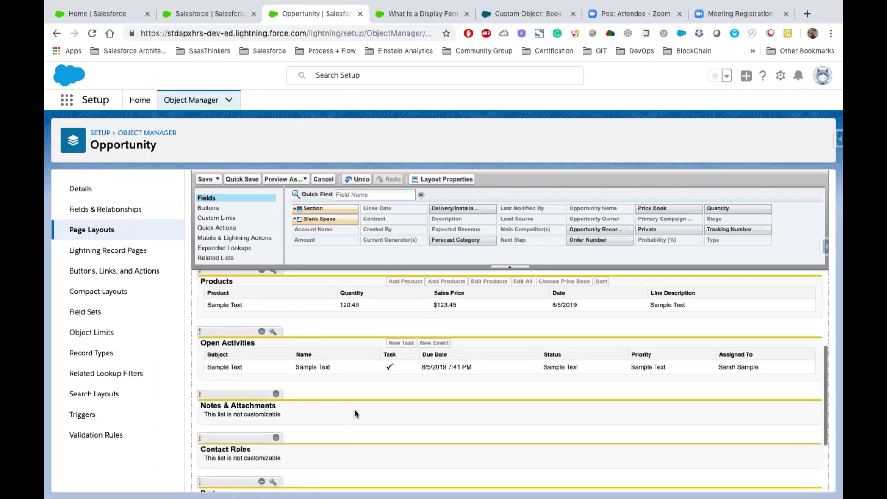
pyautogui.scroll(-1, 354, 410)
pyautogui.click(276, 377)
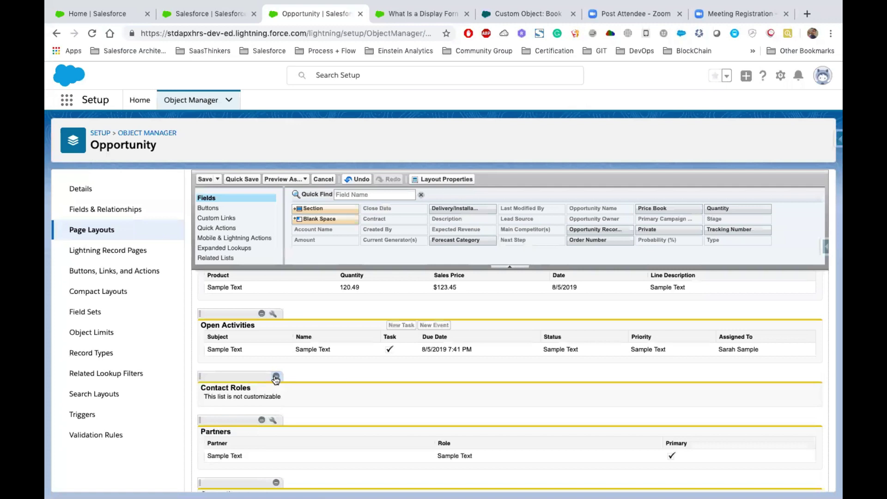
pyautogui.click(277, 376)
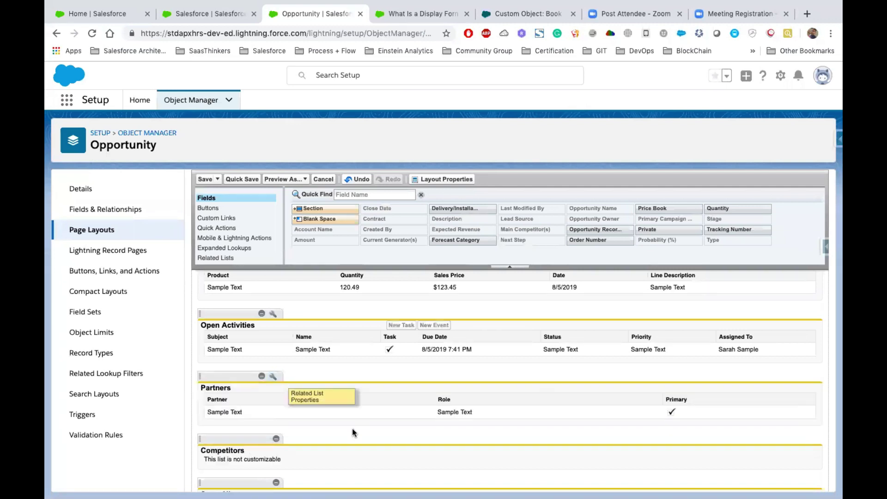
pyautogui.scroll(-1, 352, 428)
pyautogui.scroll(-1, 352, 429)
pyautogui.click(276, 405)
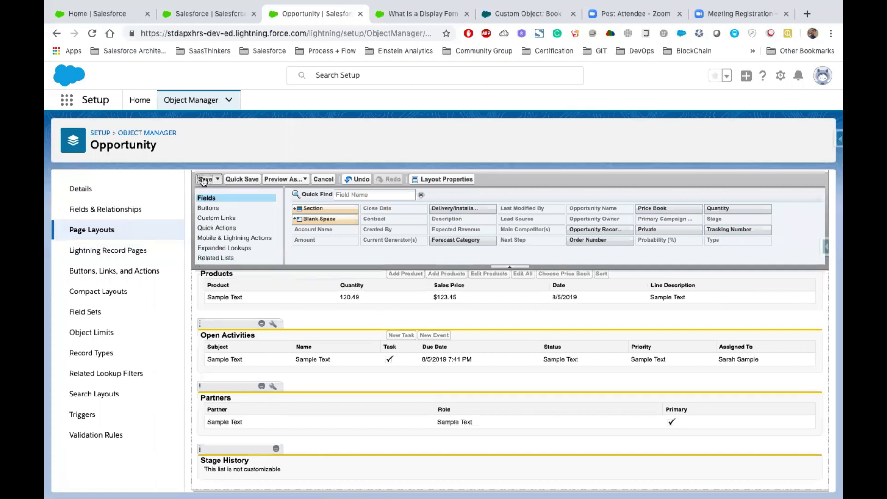
pyautogui.click(204, 179)
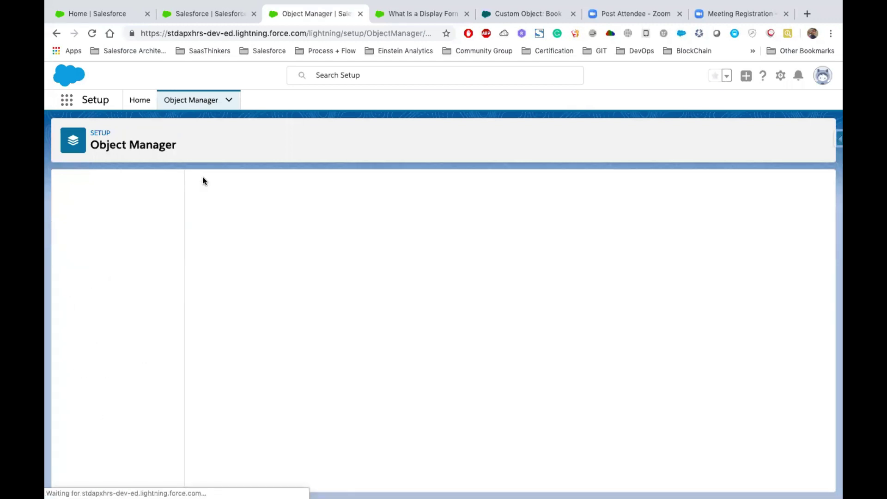
# Reload the Salesforce opportunity record to check its related lists against the saved layout.
pyautogui.click(203, 14)
pyautogui.click(92, 34)
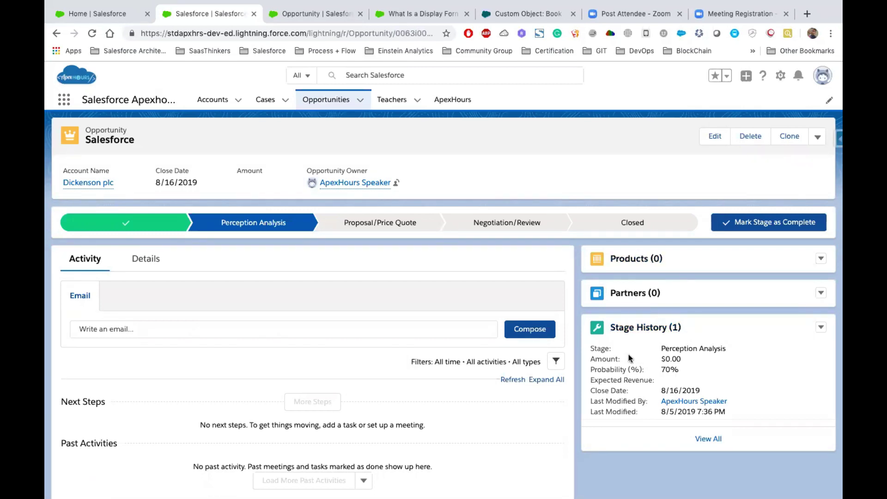
# Show the List Views slide in the Keynote presentation, and return to Salesforce in Chrome to open the Opportunities list.
pyautogui.hotkey('ctrl', 'Left')
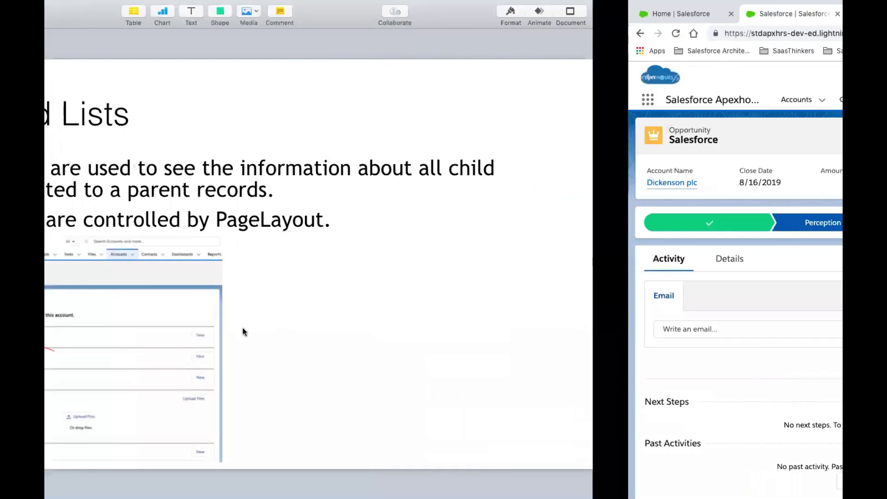
pyautogui.click(81, 408)
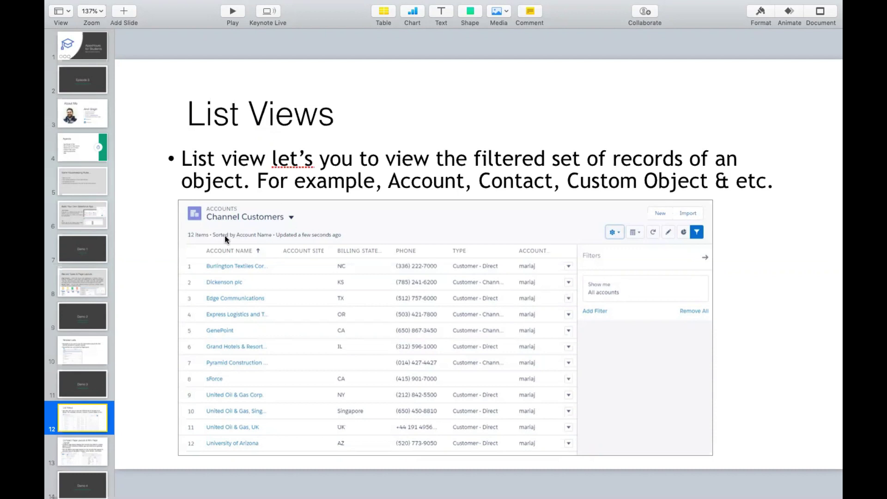
pyautogui.hotkey('ctrl', 'Right')
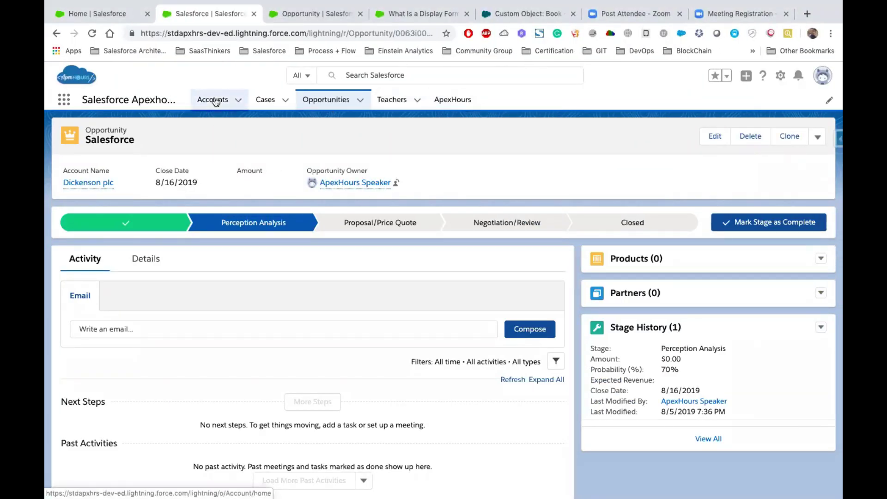
pyautogui.click(323, 103)
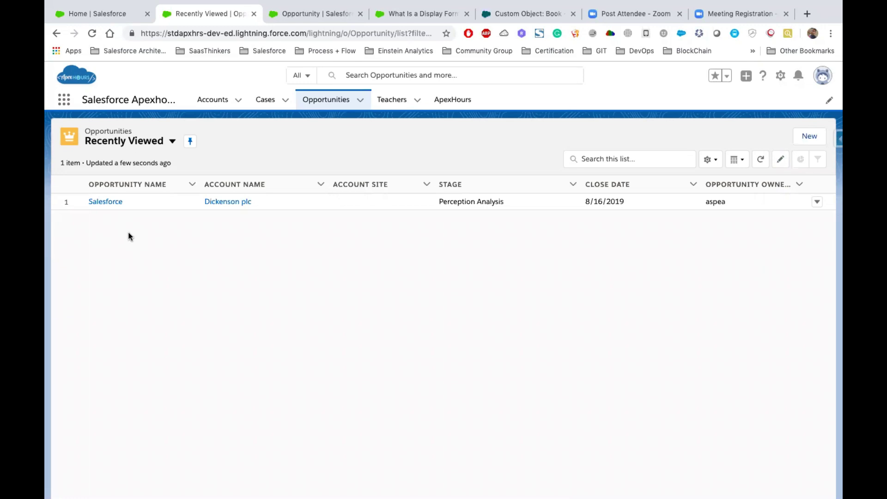
# Switch the opportunities list to the All Opportunities view and look through its records.
pyautogui.click(173, 143)
pyautogui.scroll(-1, 172, 358)
pyautogui.scroll(1, 171, 358)
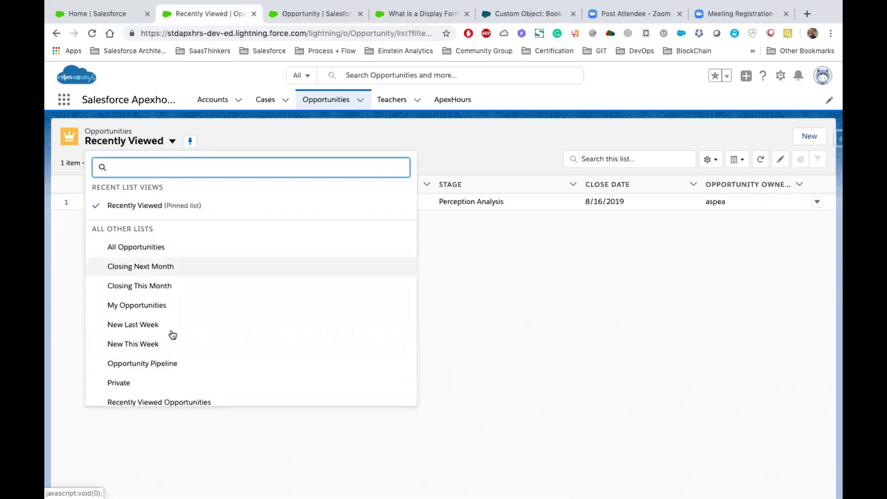
pyautogui.scroll(-1, 171, 334)
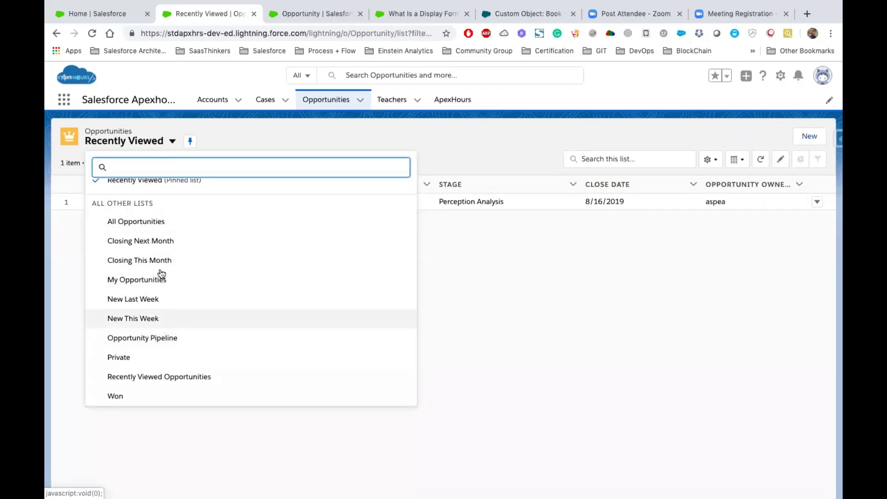
pyautogui.click(136, 229)
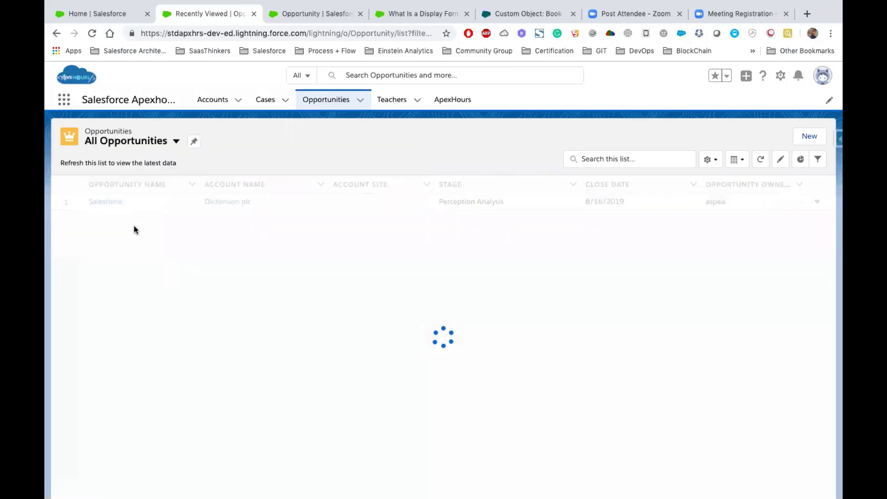
pyautogui.scroll(-5, 245, 314)
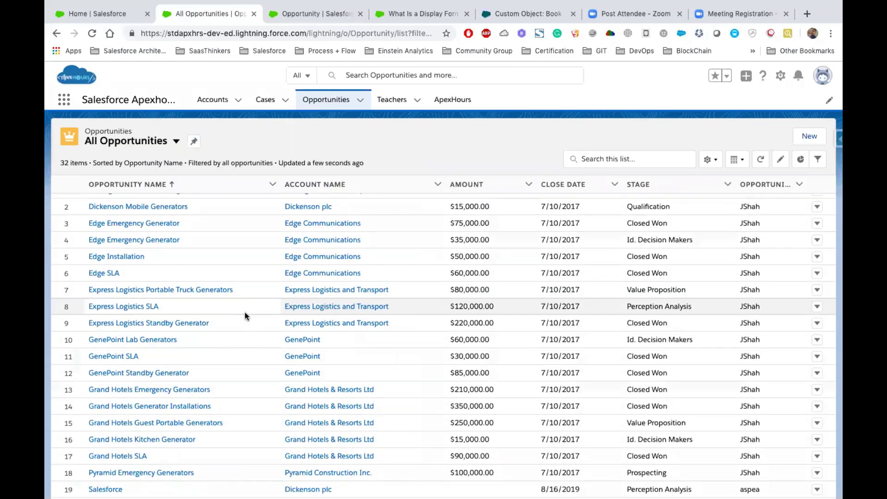
pyautogui.scroll(5, 245, 314)
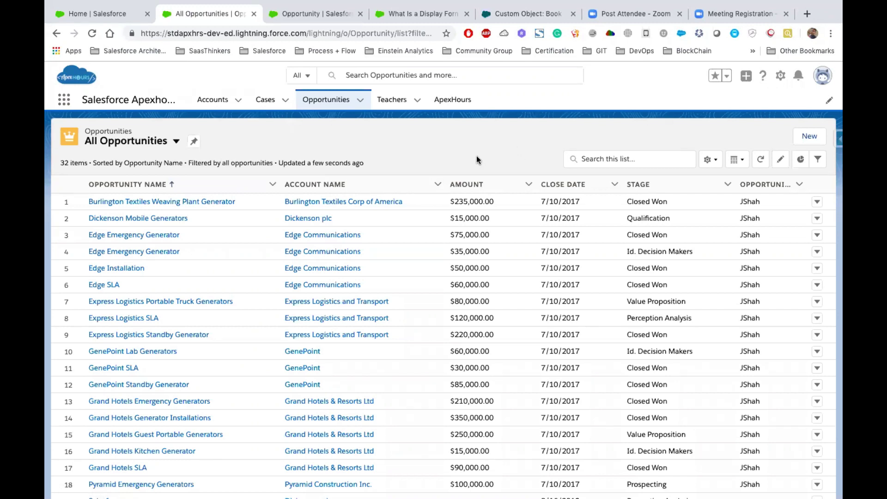
# Start a new opportunity list view named Big Deal Alert with the API name Big_Deal_Alert.
pyautogui.click(710, 159)
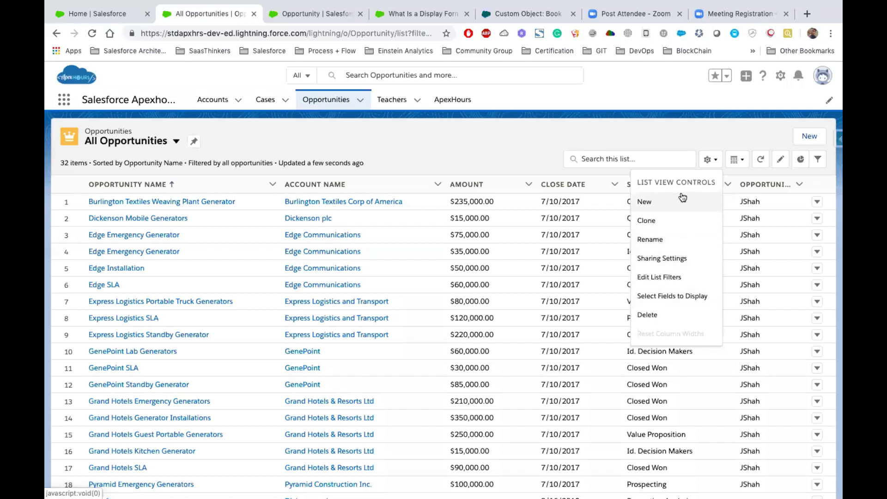
pyautogui.press('Escape')
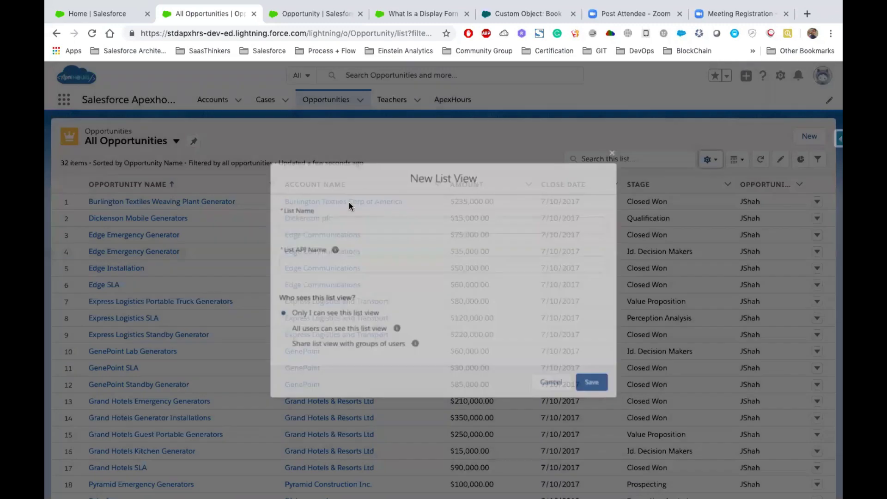
pyautogui.write('Big Deal Alert')
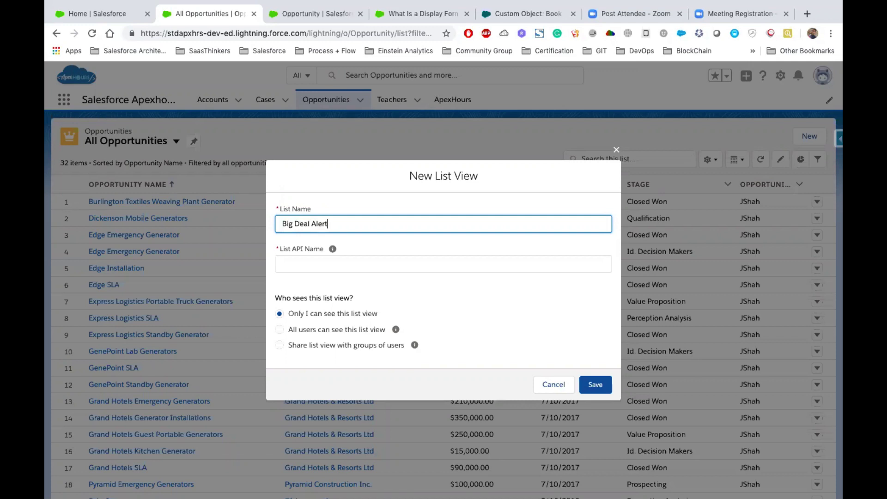
pyautogui.press('Tab')
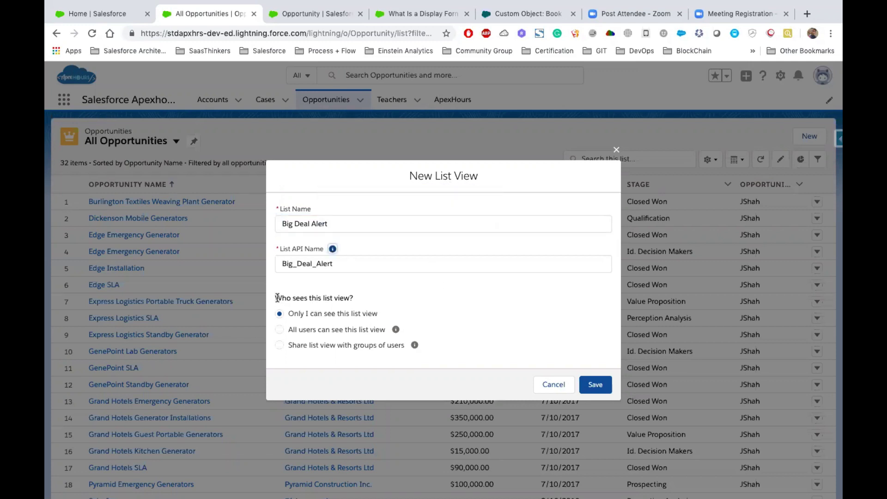
# Make the new list view visible to all users and save it.
pyautogui.moveTo(276, 297); pyautogui.dragTo(362, 303)
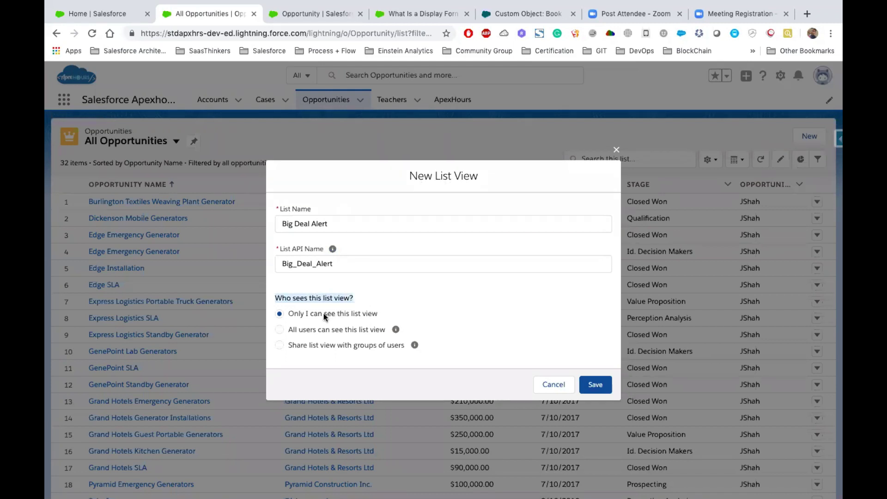
pyautogui.click(280, 329)
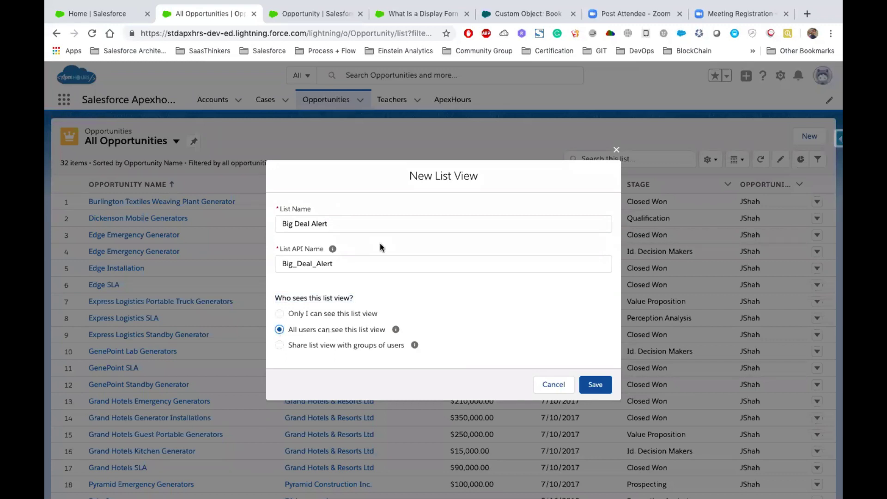
pyautogui.moveTo(386, 325); pyautogui.dragTo(284, 328)
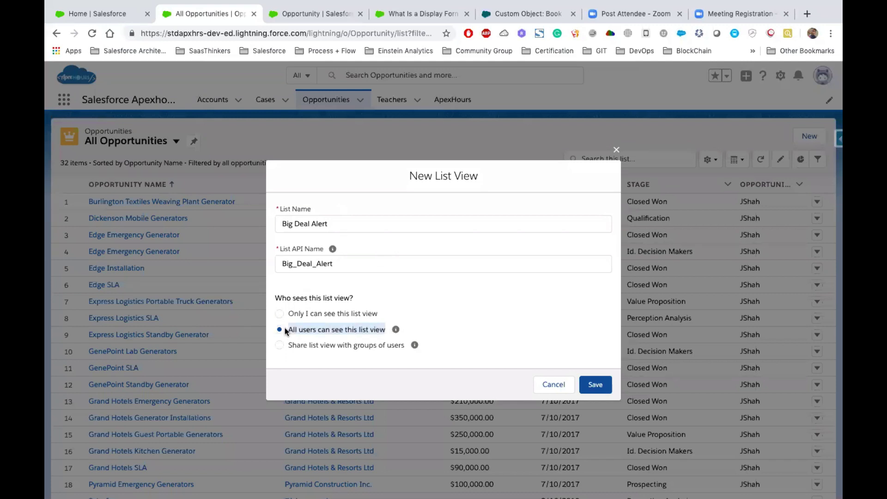
pyautogui.click(319, 346)
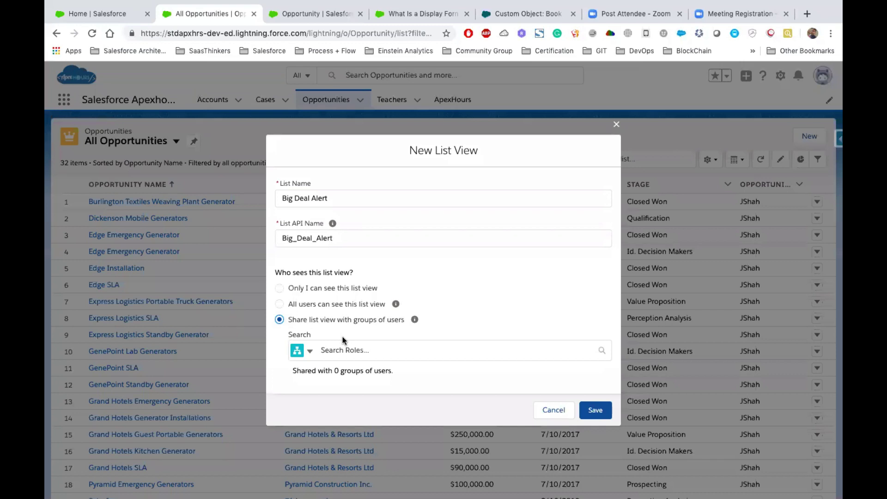
pyautogui.click(305, 305)
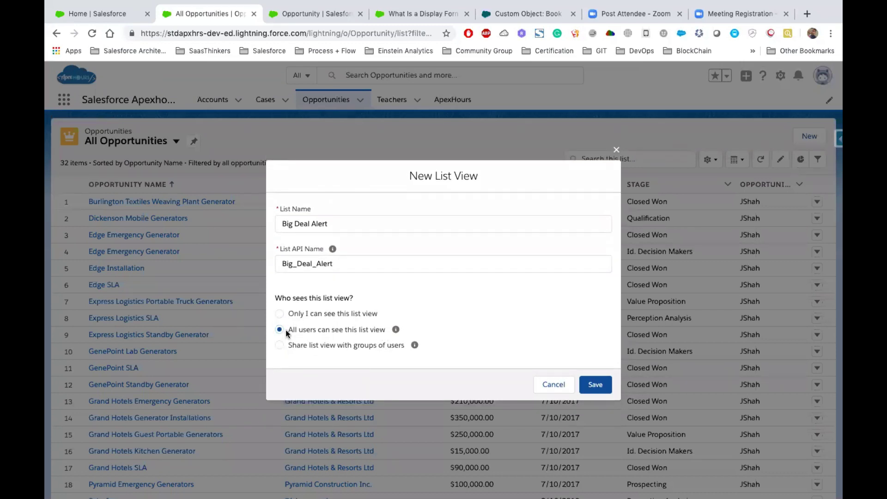
pyautogui.moveTo(285, 329); pyautogui.dragTo(387, 330)
pyautogui.click(594, 386)
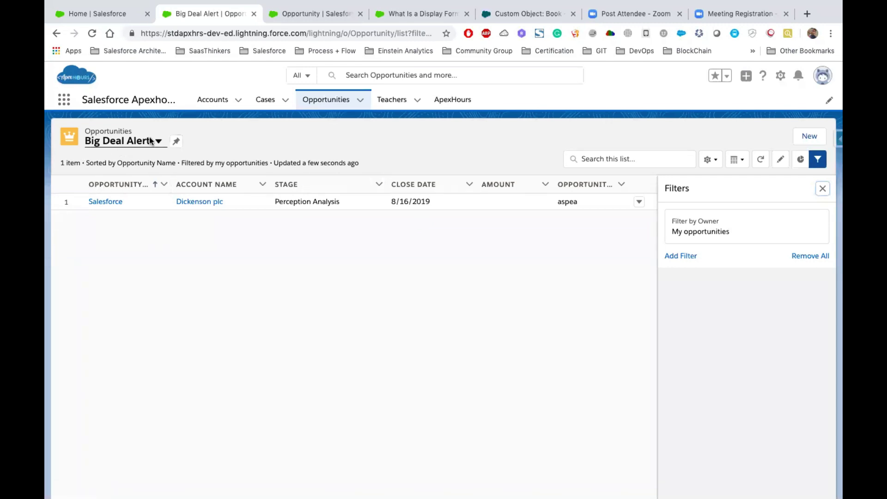
# Change the Big Deal Alert owner filter to All opportunities.
pyautogui.moveTo(86, 201); pyautogui.dragTo(564, 199)
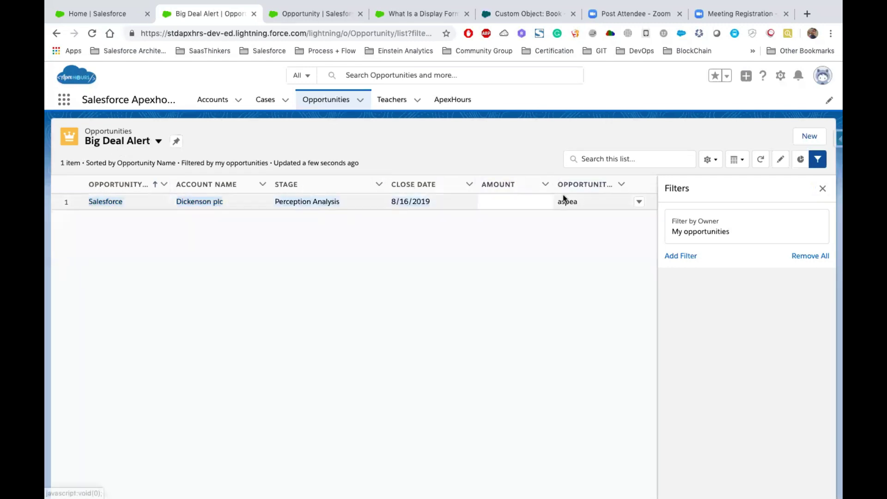
pyautogui.click(560, 217)
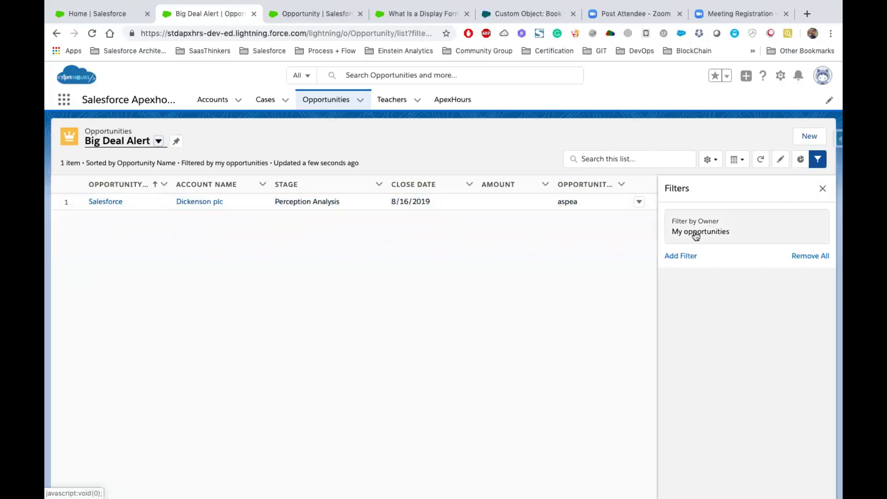
pyautogui.click(723, 238)
pyautogui.click(482, 211)
pyautogui.click(614, 250)
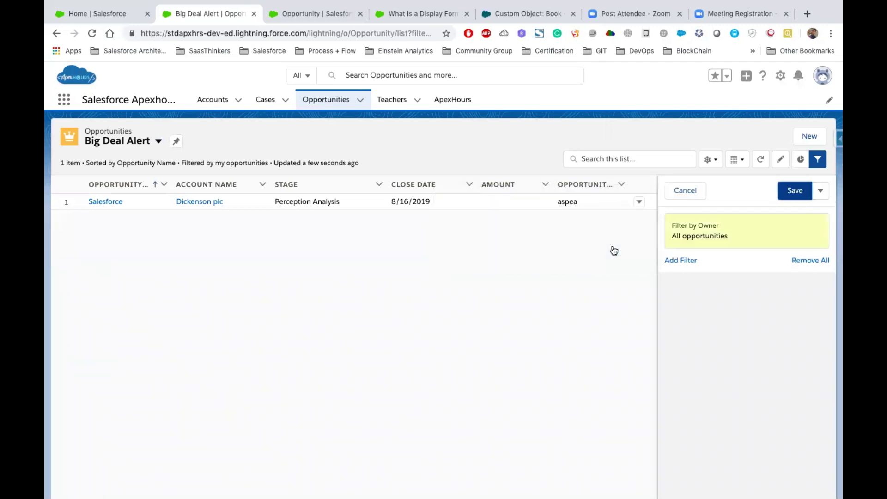
# Add a second filter to the list view based on the Amount field.
pyautogui.click(680, 261)
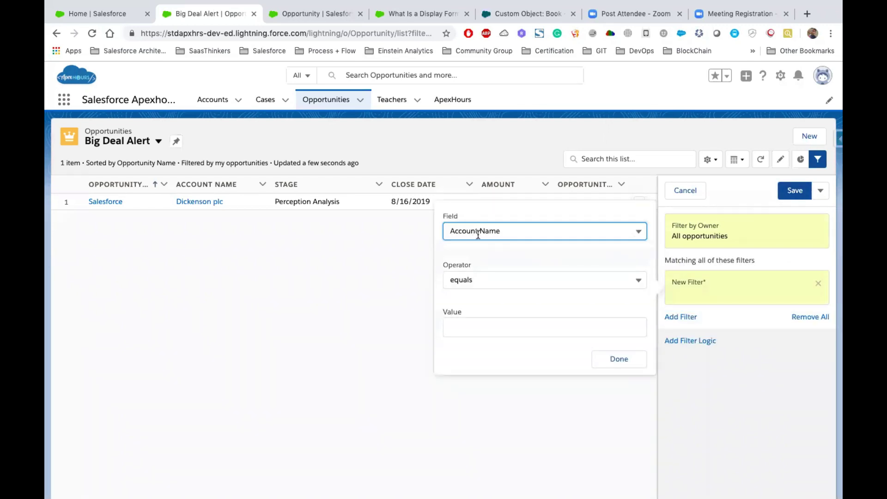
pyautogui.click(478, 235)
pyautogui.scroll(-5, 506, 342)
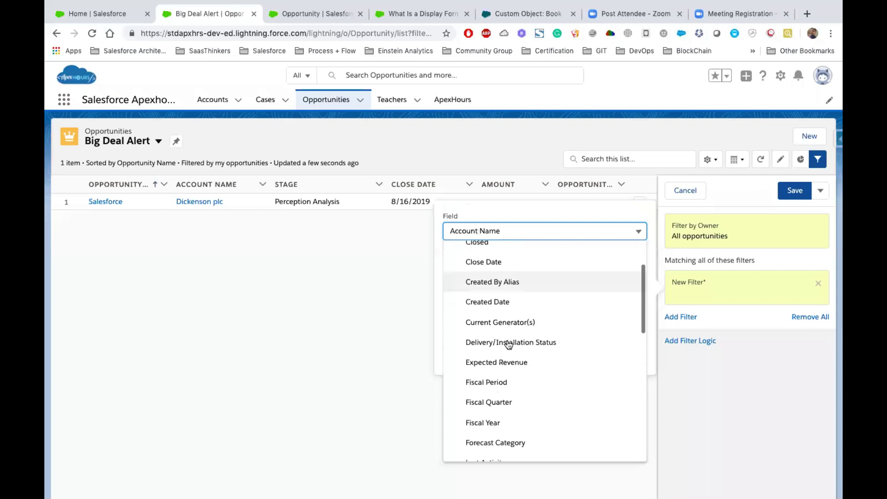
pyautogui.scroll(-3, 522, 342)
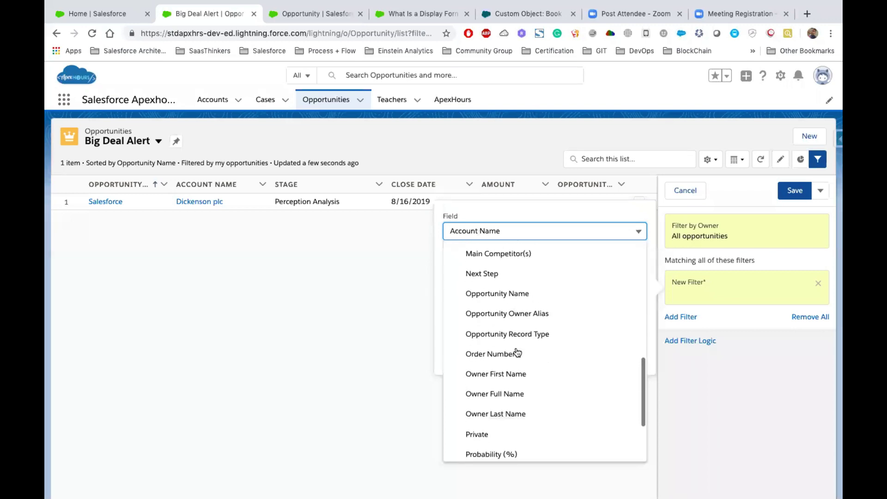
pyautogui.scroll(-2, 527, 361)
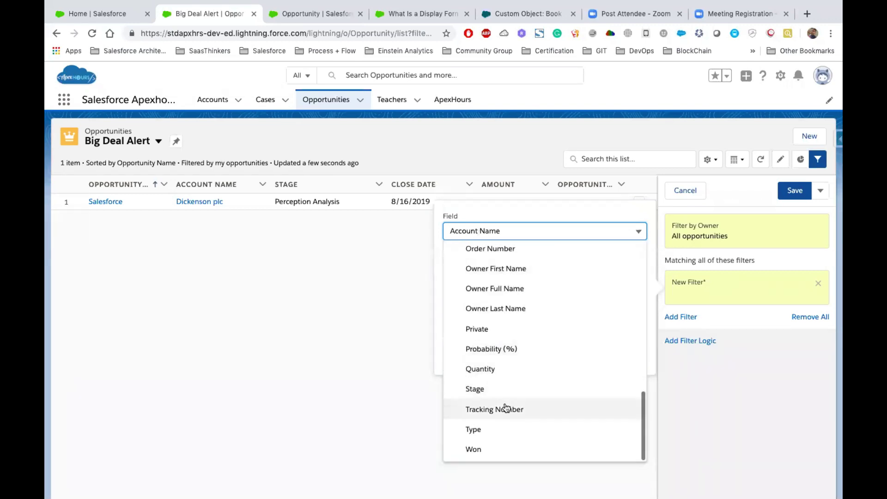
pyautogui.scroll(4, 531, 349)
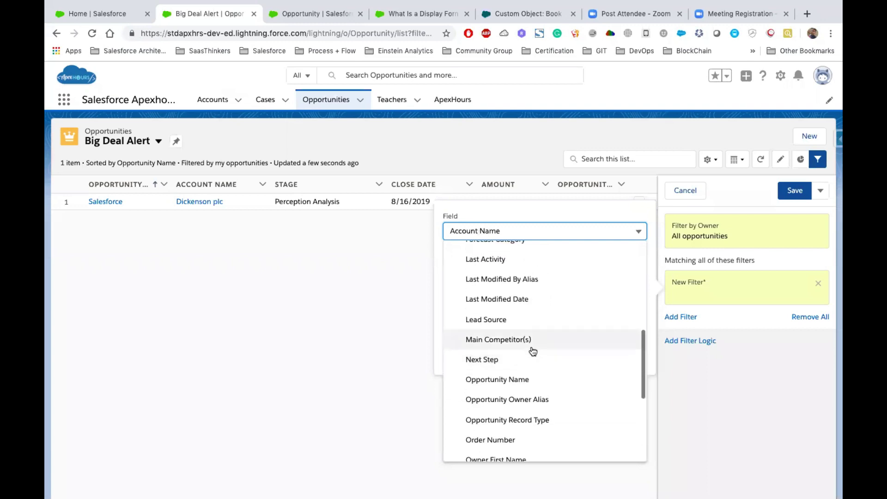
pyautogui.scroll(3, 535, 373)
pyautogui.scroll(5, 536, 374)
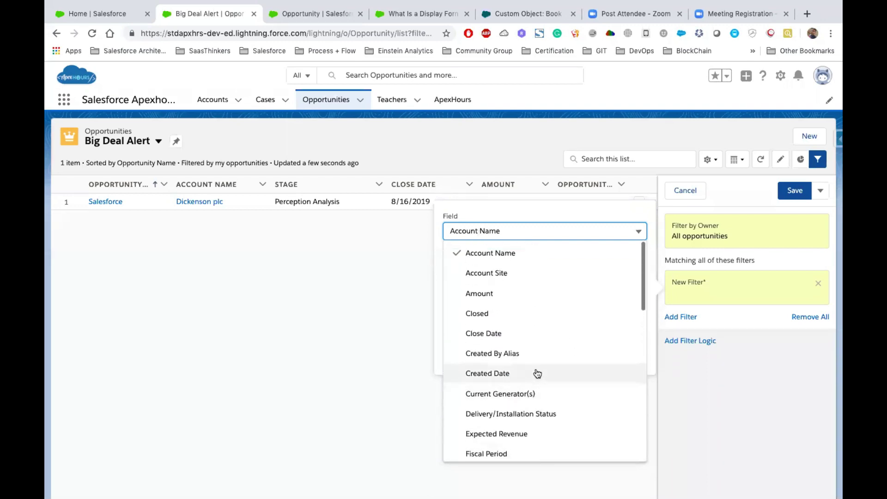
pyautogui.click(478, 294)
# Set the Amount filter to greater than 10000, save the list view, check the filtered records and close the filters.
pyautogui.click(485, 286)
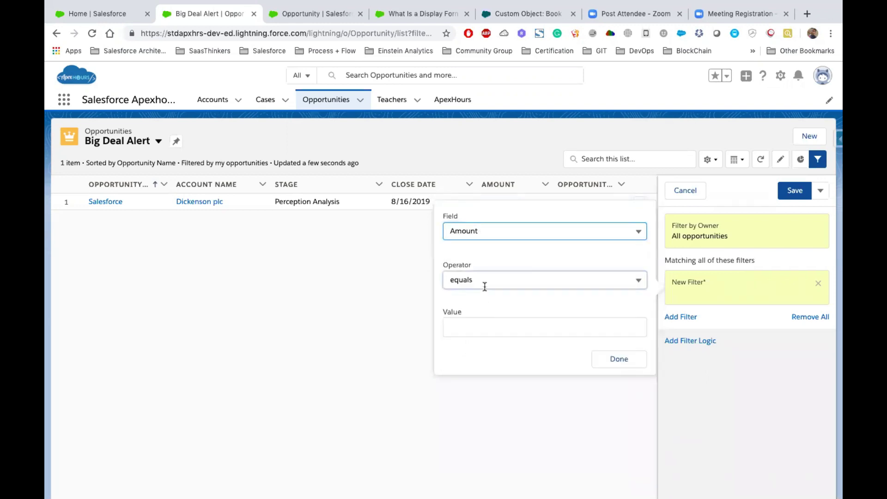
pyautogui.click(486, 362)
pyautogui.click(473, 329)
pyautogui.write('10000')
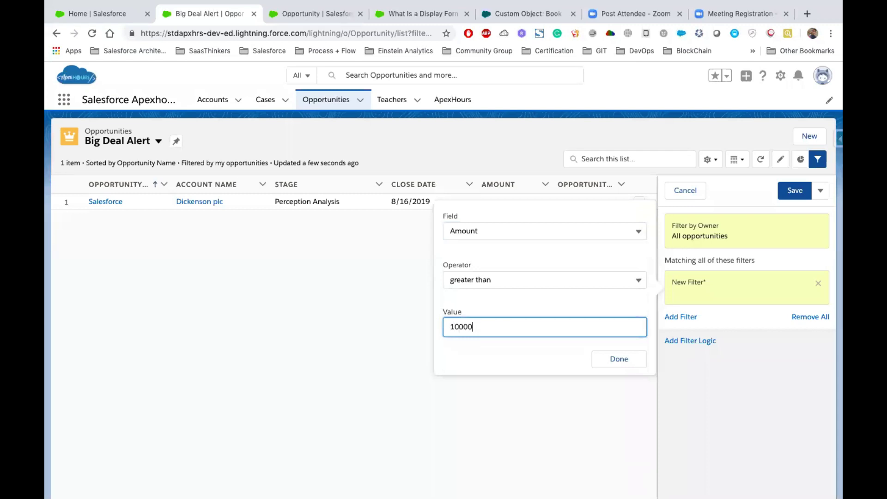
pyautogui.click(620, 360)
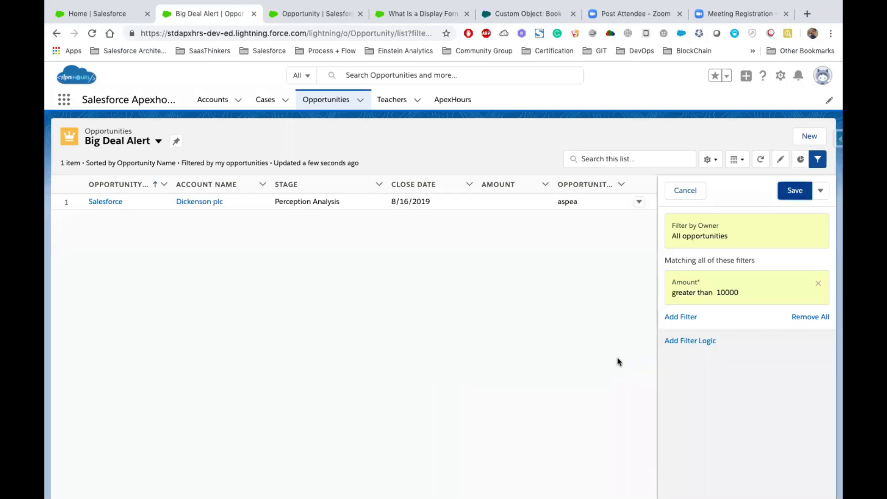
pyautogui.click(793, 193)
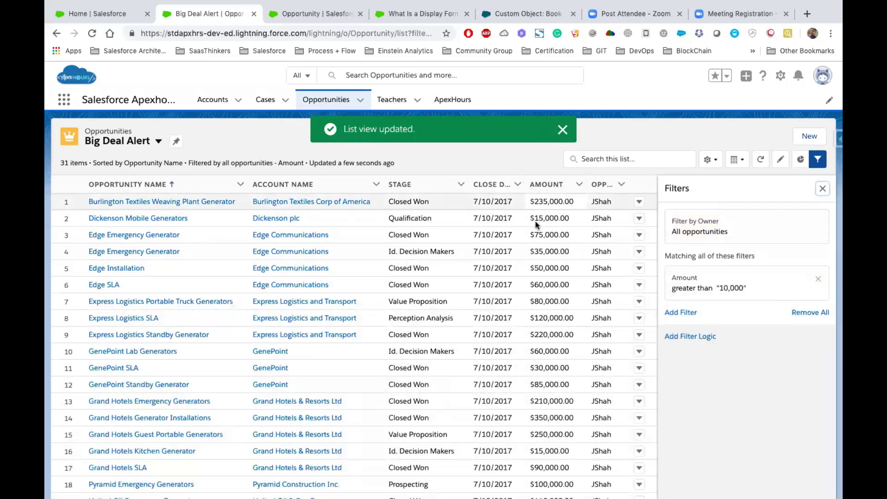
pyautogui.scroll(-5, 543, 323)
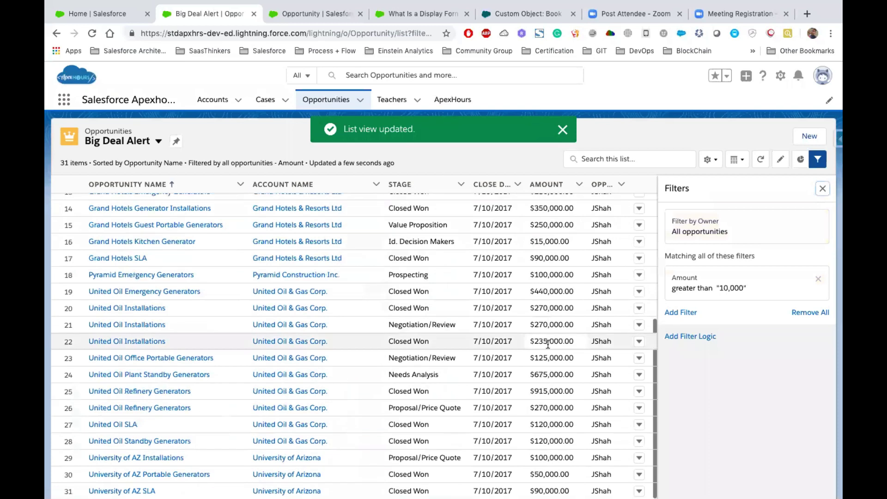
pyautogui.scroll(5, 548, 344)
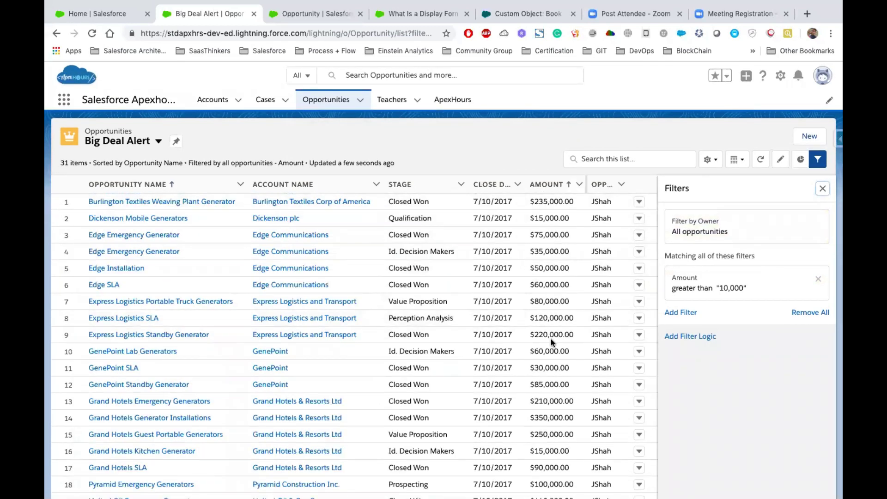
pyautogui.click(820, 189)
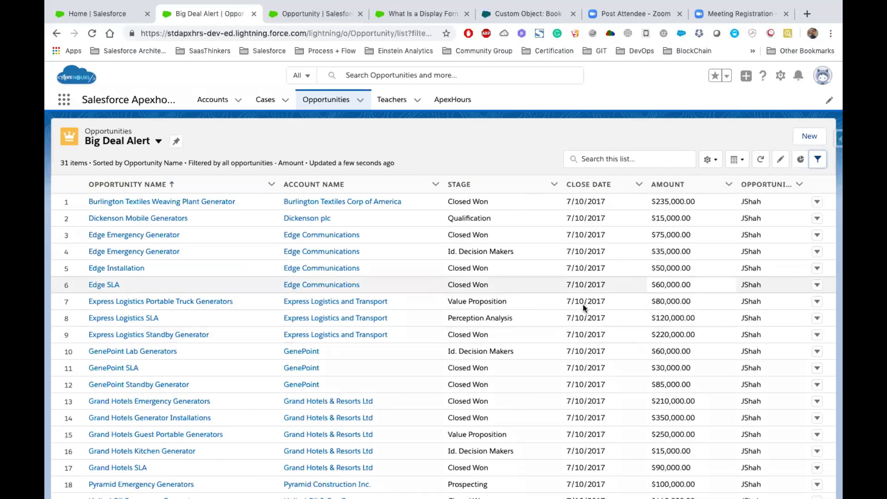
# Show the Pipeline By Stage chart for the Big Deal Alert list and examine the amounts per stage.
pyautogui.click(800, 160)
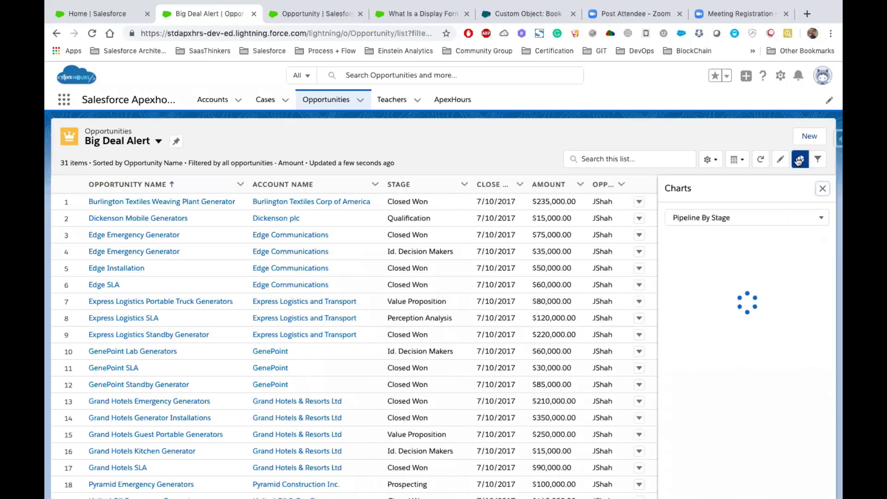
pyautogui.scroll(-2, 783, 301)
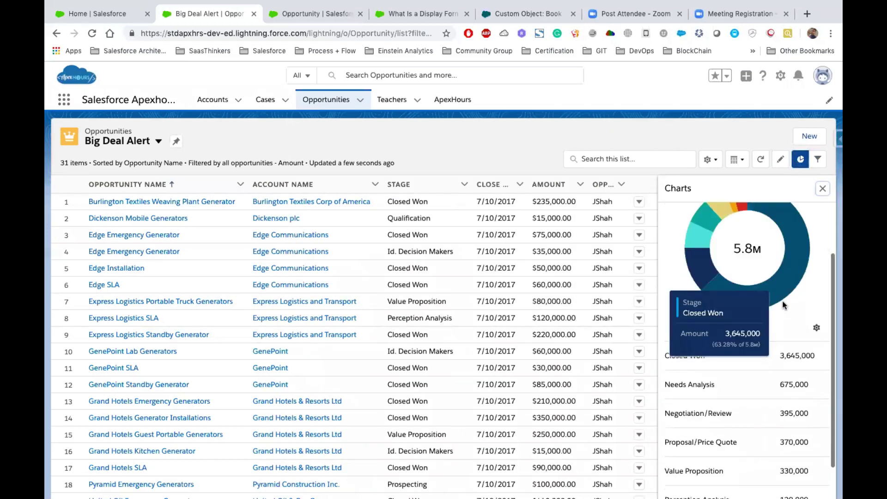
pyautogui.scroll(2, 782, 300)
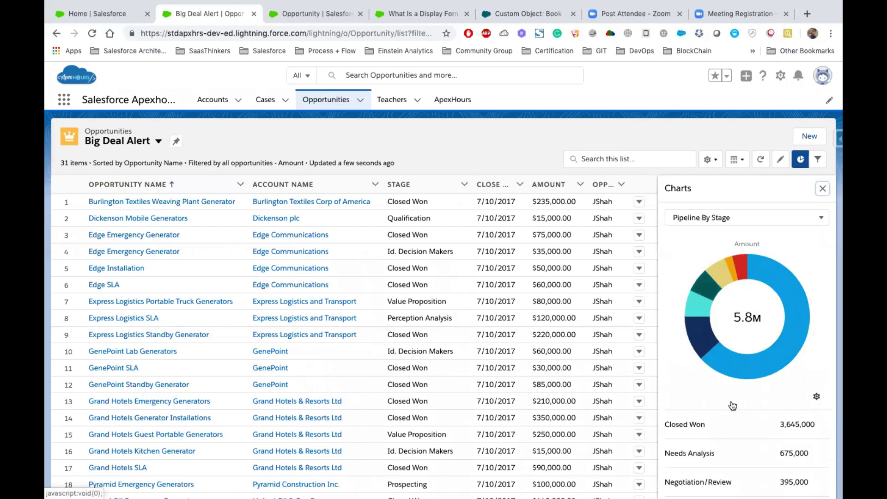
pyautogui.scroll(-1, 714, 364)
pyautogui.scroll(1, 721, 370)
pyautogui.scroll(-3, 739, 386)
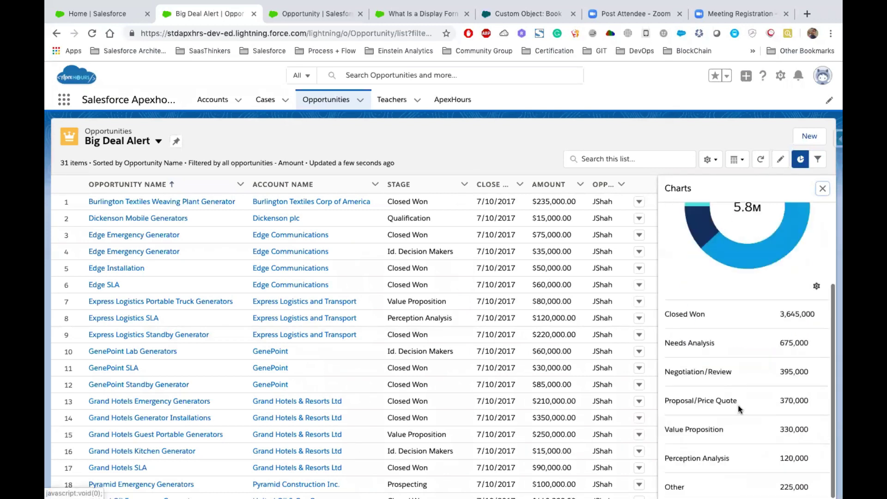
# Switch the Big Deal Alert chart to Pipeline By Account, examine the amounts per account and close the charts.
pyautogui.scroll(3, 714, 485)
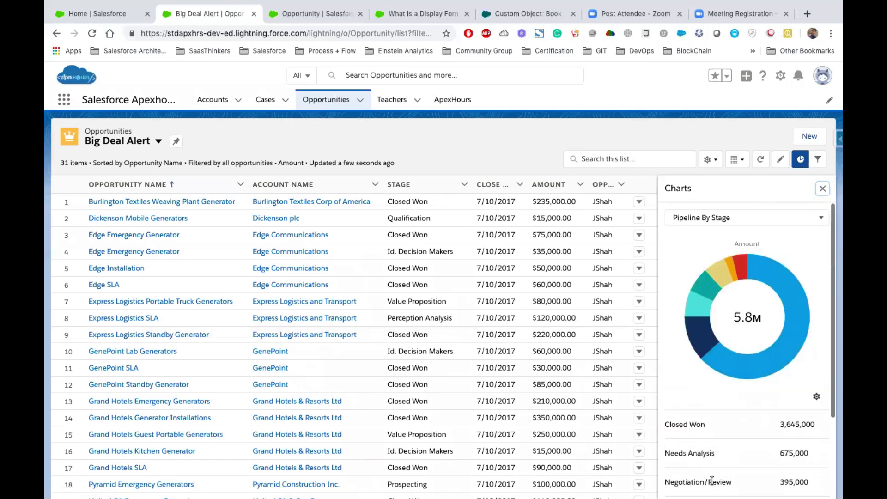
pyautogui.click(711, 220)
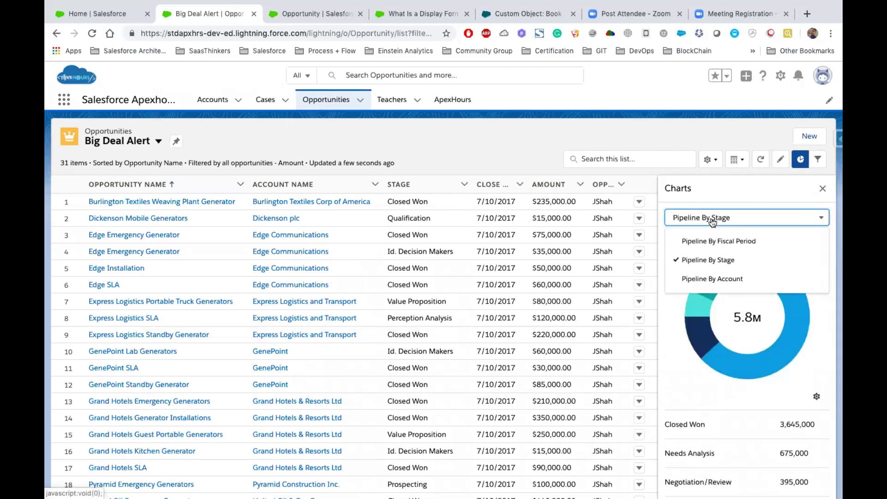
pyautogui.click(702, 279)
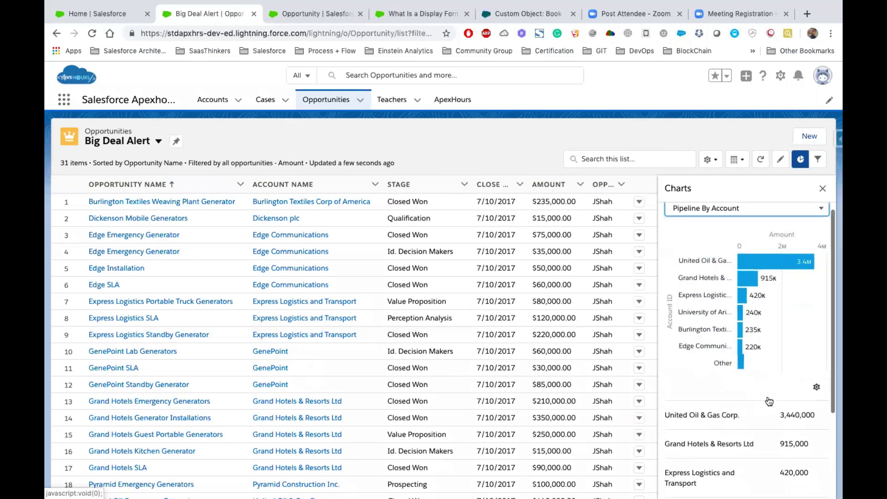
pyautogui.scroll(-2, 767, 398)
pyautogui.scroll(-1, 740, 324)
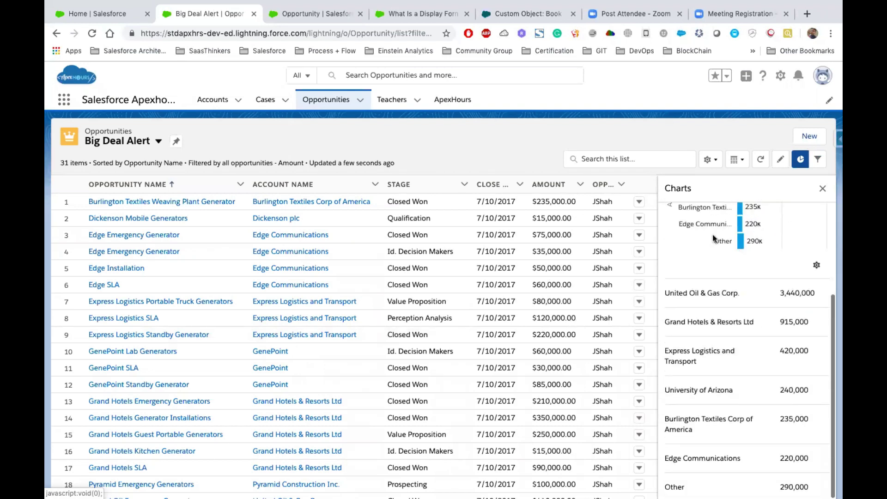
pyautogui.scroll(3, 712, 235)
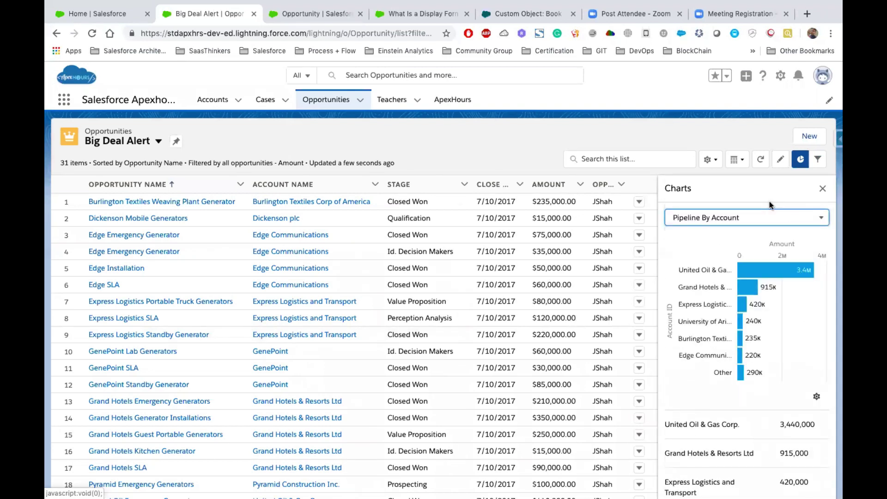
pyautogui.click(823, 190)
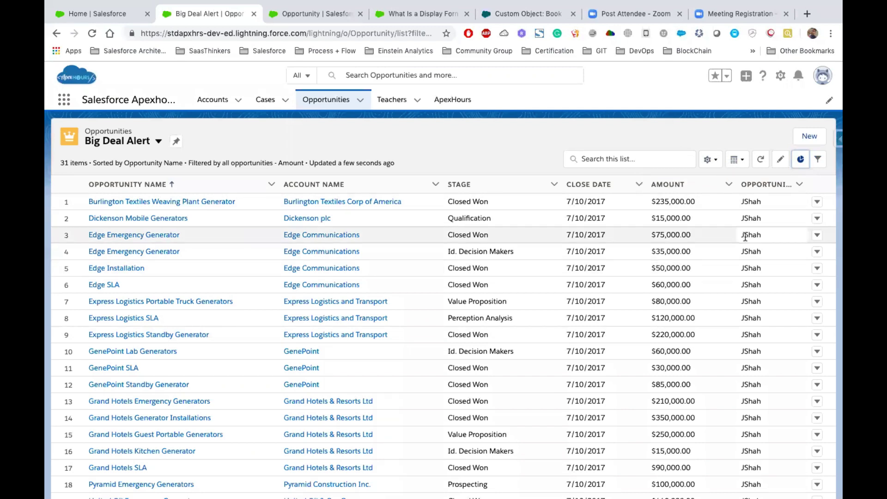
# Display the Big Deal Alert list as Kanban and look through the opportunity stage columns.
pyautogui.click(742, 159)
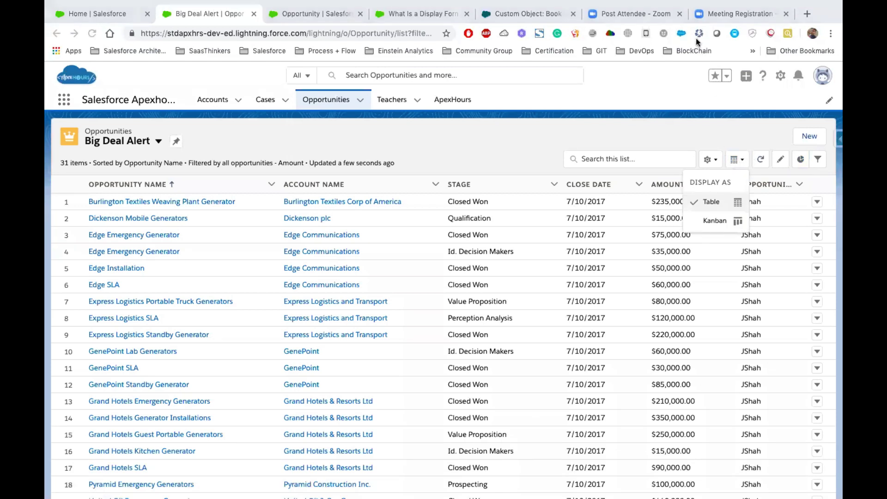
pyautogui.click(709, 201)
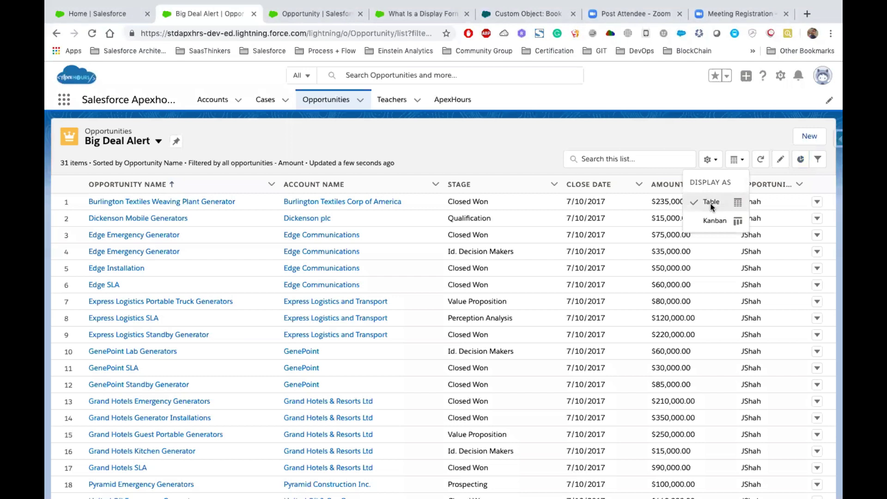
pyautogui.click(741, 161)
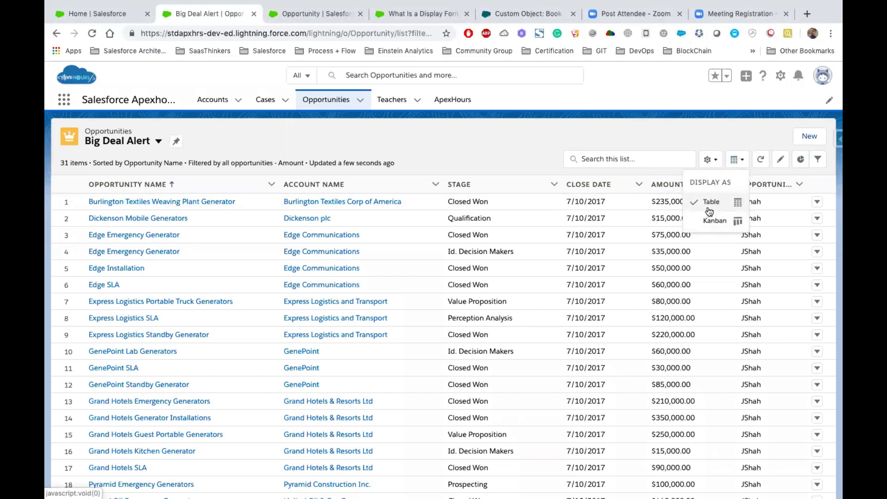
pyautogui.click(710, 222)
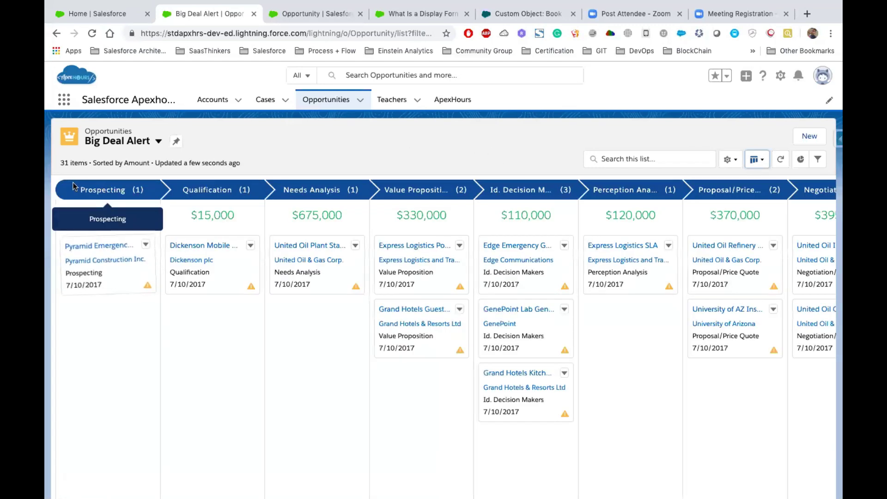
pyautogui.hscroll(5, 629, 359)
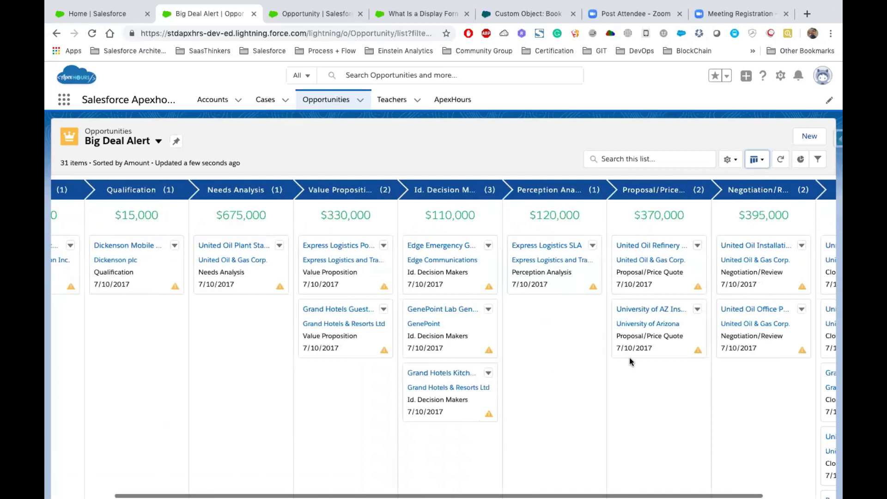
pyautogui.hscroll(-5, 629, 357)
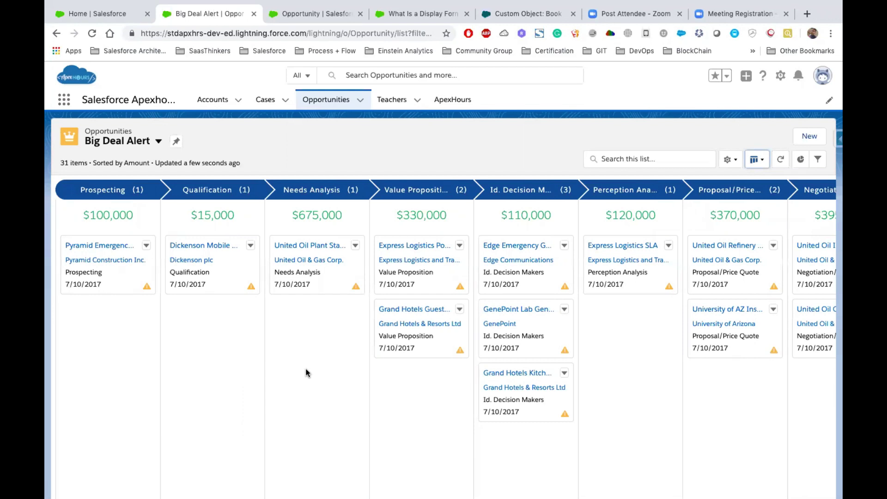
# Move the United Oil Office Portable Generators opportunity from Negotiation/Review to Closed Won on the Kanban board.
pyautogui.hscroll(5, 389, 415)
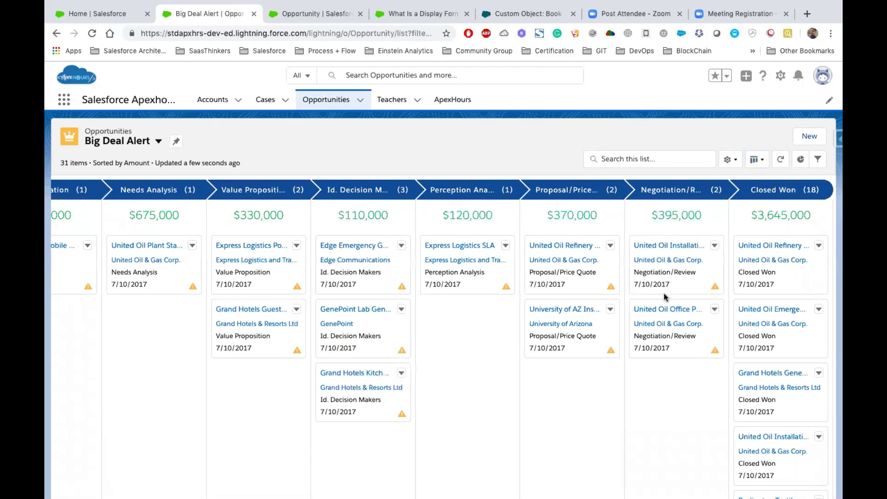
pyautogui.moveTo(663, 307); pyautogui.dragTo(752, 303)
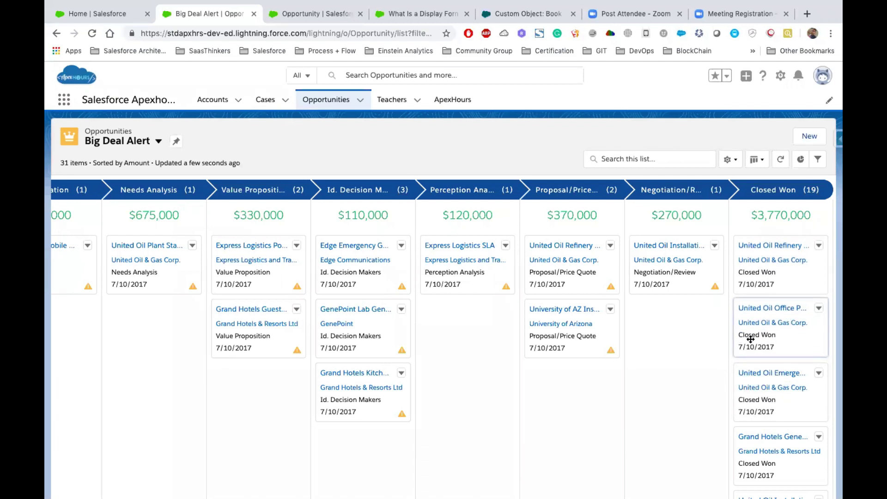
pyautogui.hscroll(-5, 323, 342)
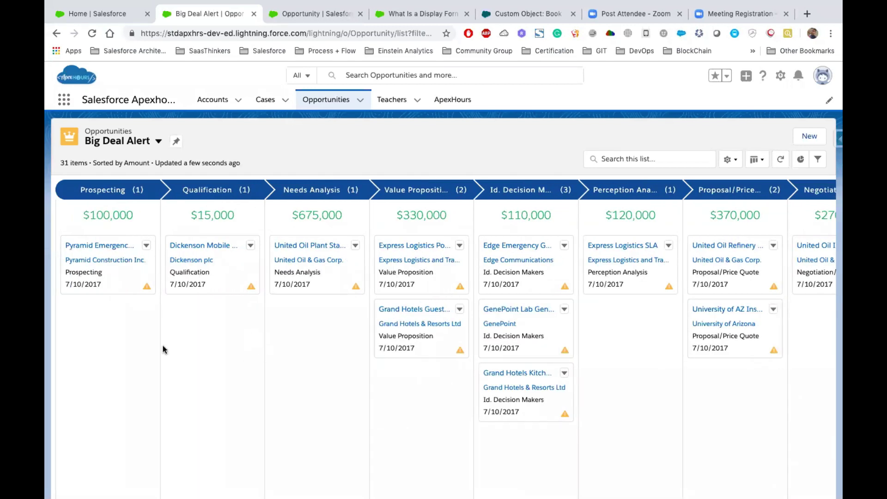
# Go to Cases and look at which list views are available there.
pyautogui.click(267, 107)
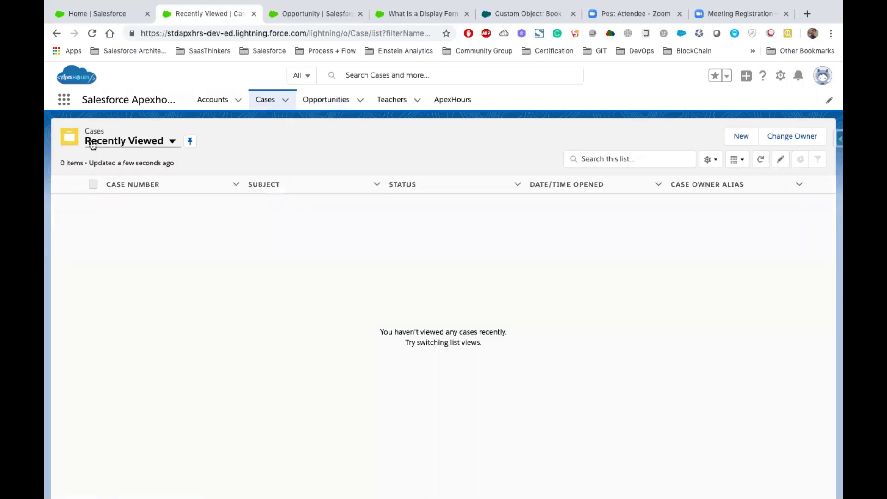
pyautogui.click(171, 142)
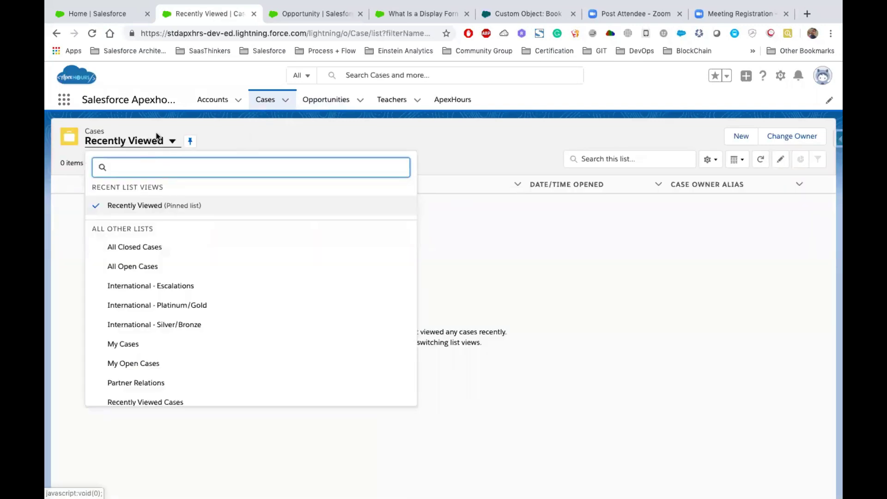
pyautogui.click(279, 140)
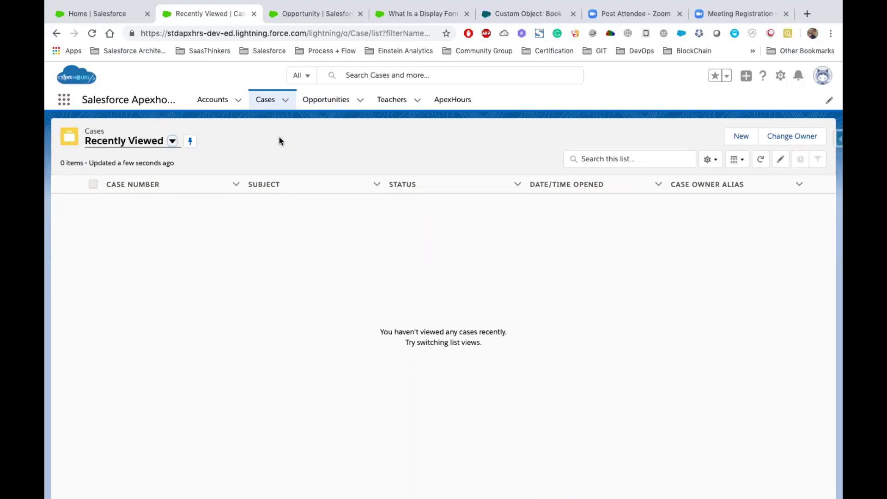
# Return to Opportunities and switch from the Recently Viewed list to the Big Deal Alert list view.
pyautogui.click(329, 106)
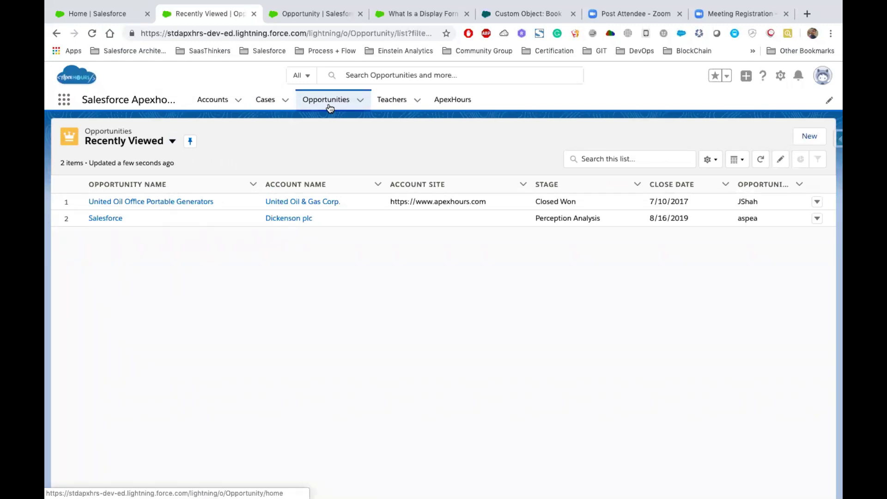
pyautogui.click(172, 142)
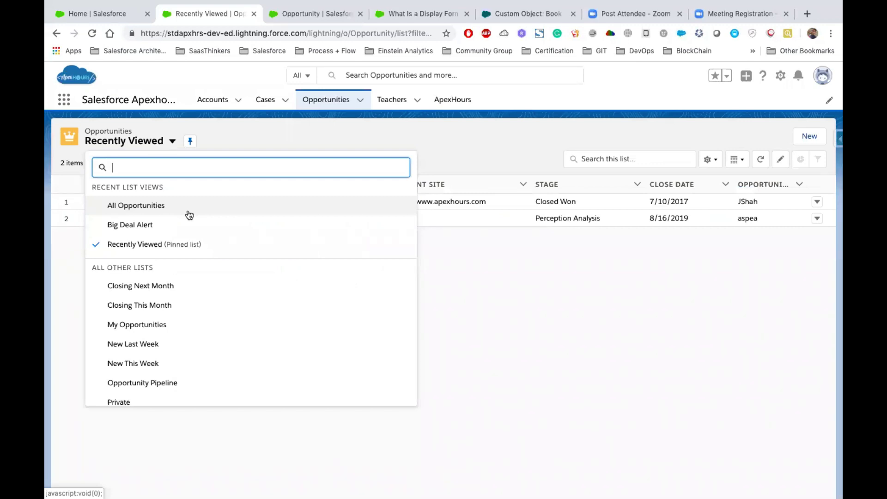
pyautogui.click(176, 141)
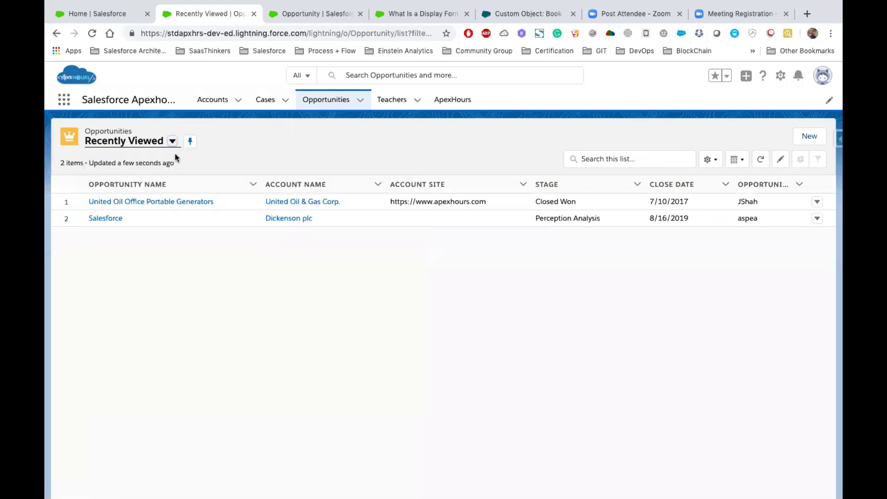
pyautogui.click(173, 143)
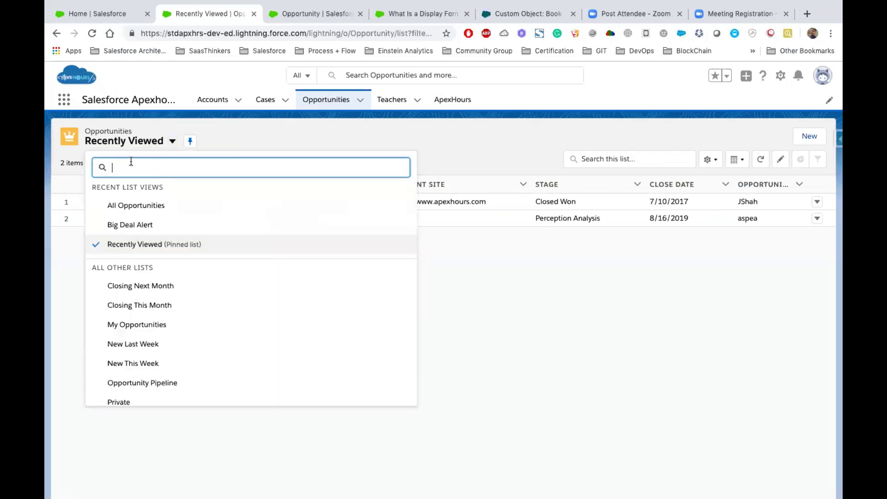
pyautogui.click(138, 226)
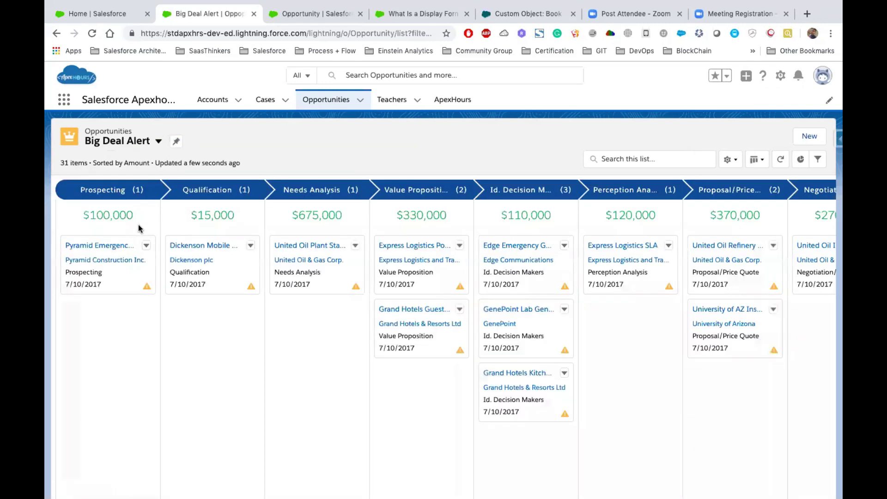
# Pin the Big Deal Alert list view and check the default Opportunities list by leaving for Cases and coming back.
pyautogui.click(177, 143)
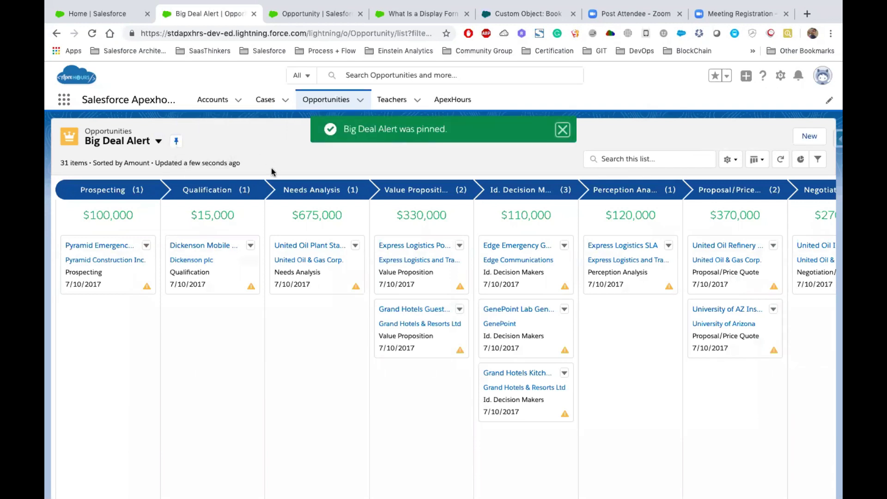
pyautogui.click(254, 102)
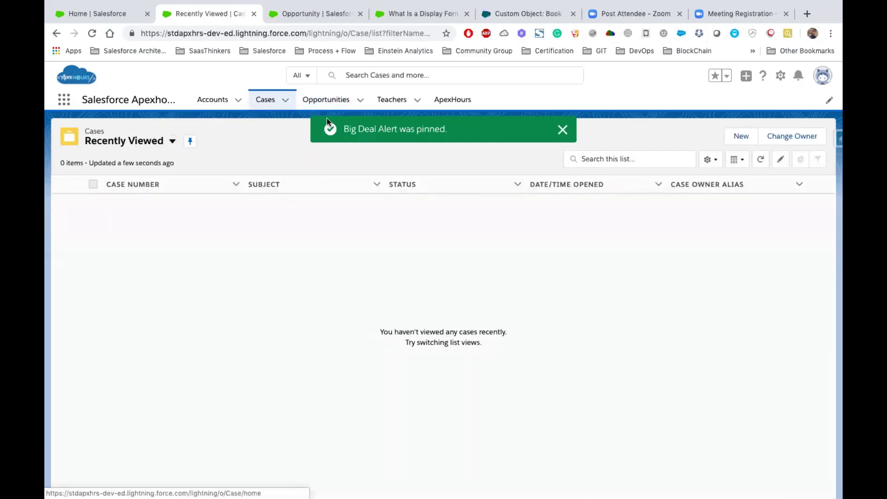
pyautogui.click(325, 101)
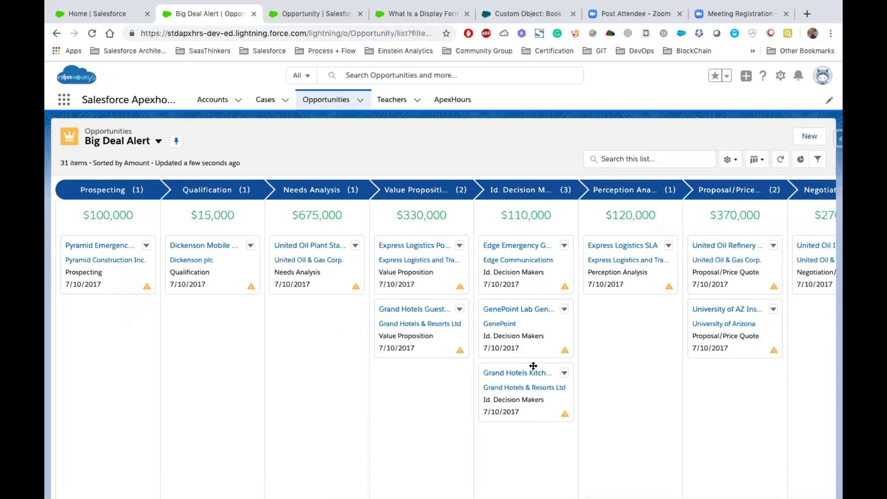
pyautogui.hscroll(4, 535, 369)
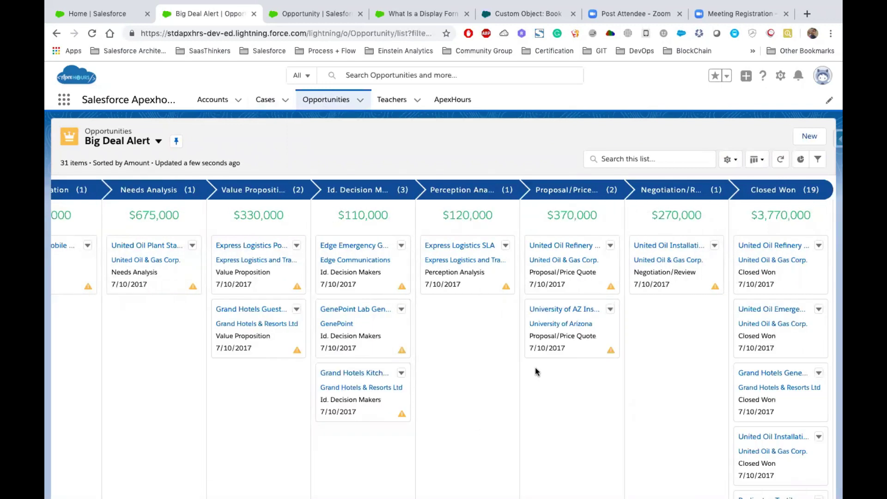
pyautogui.hscroll(-4, 535, 368)
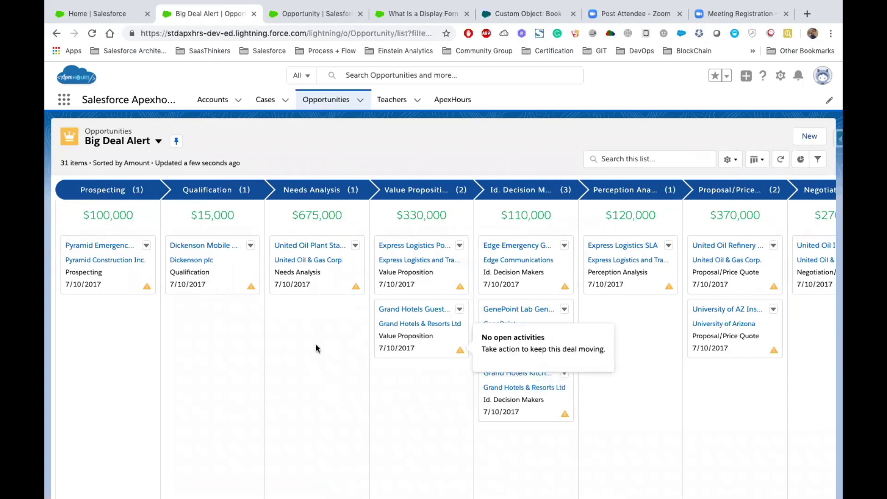
# Switch to the Keynote presentation, review the Compact Page Layouts & Mini Page Layout slide and return to the browser.
pyautogui.hotkey('ctrl', 'Left')
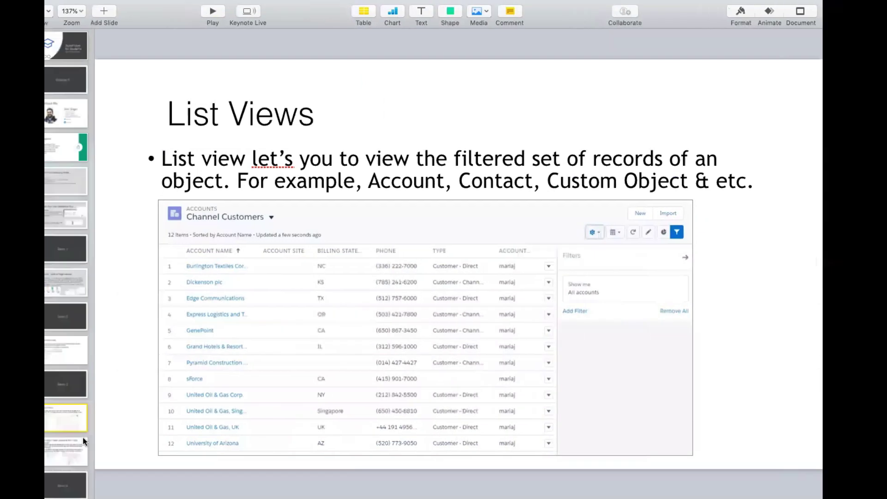
pyautogui.click(88, 451)
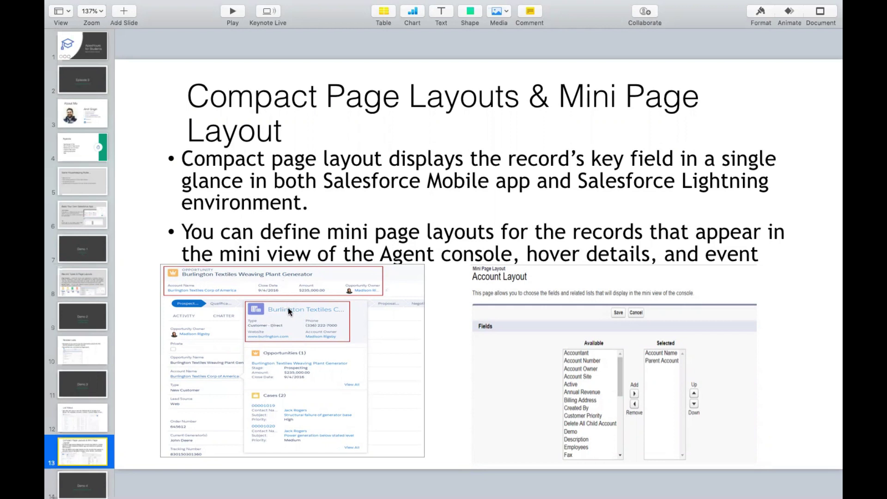
pyautogui.hotkey('ctrl', 'Right')
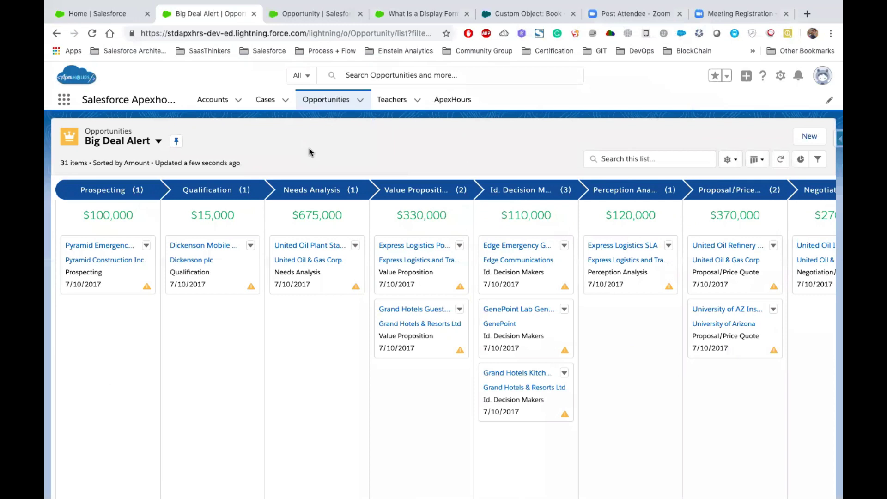
# Close the display format help page and open the Opportunity object's compact layouts in Object Manager.
pyautogui.click(390, 14)
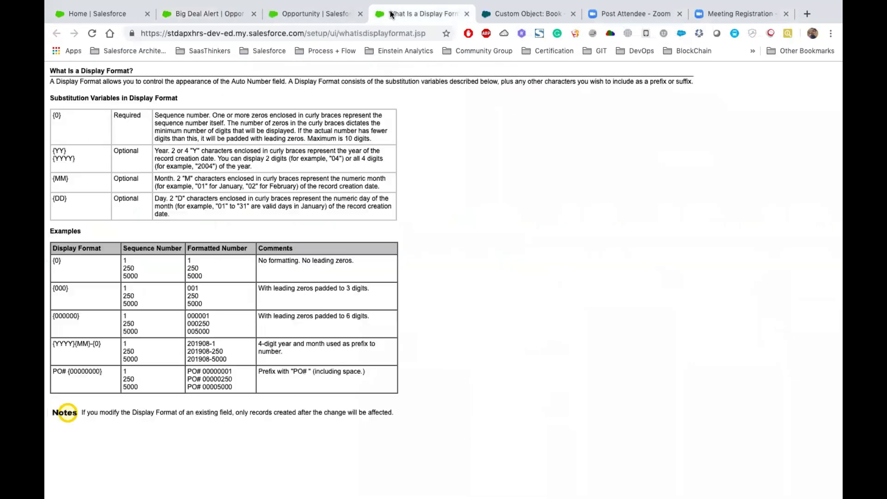
pyautogui.press('super+w')
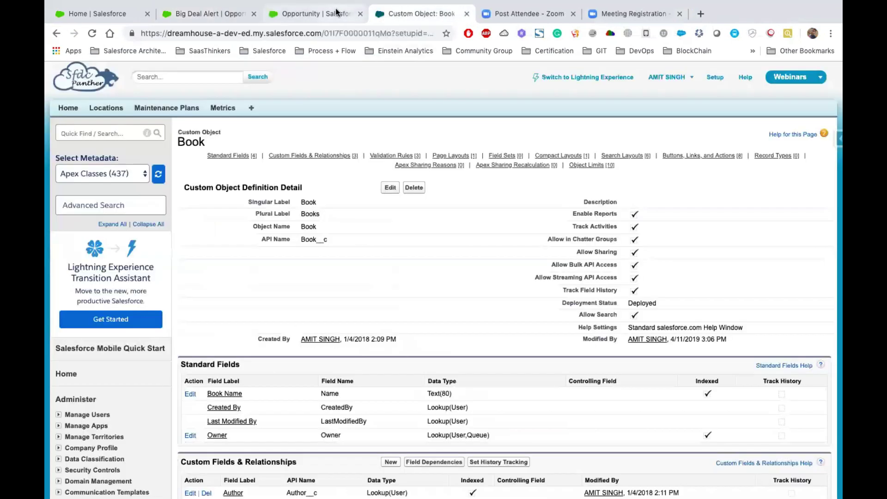
pyautogui.click(336, 12)
pyautogui.click(190, 100)
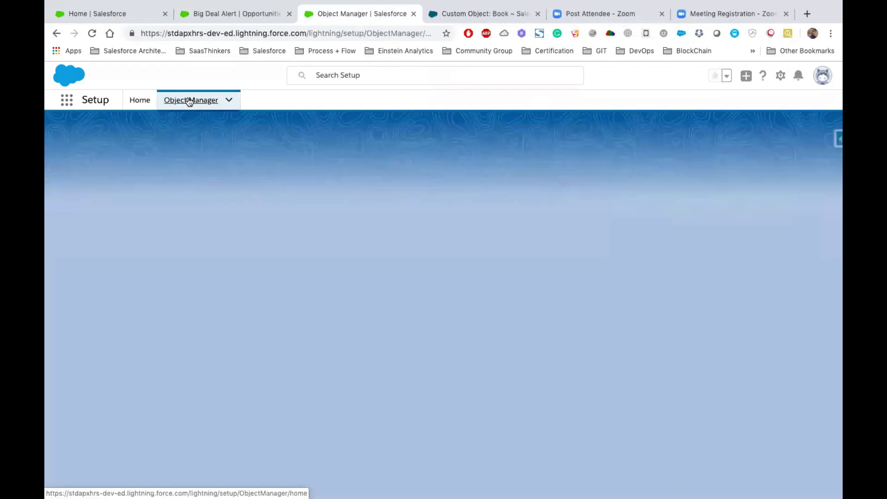
pyautogui.click(640, 135)
pyautogui.write('Oppor')
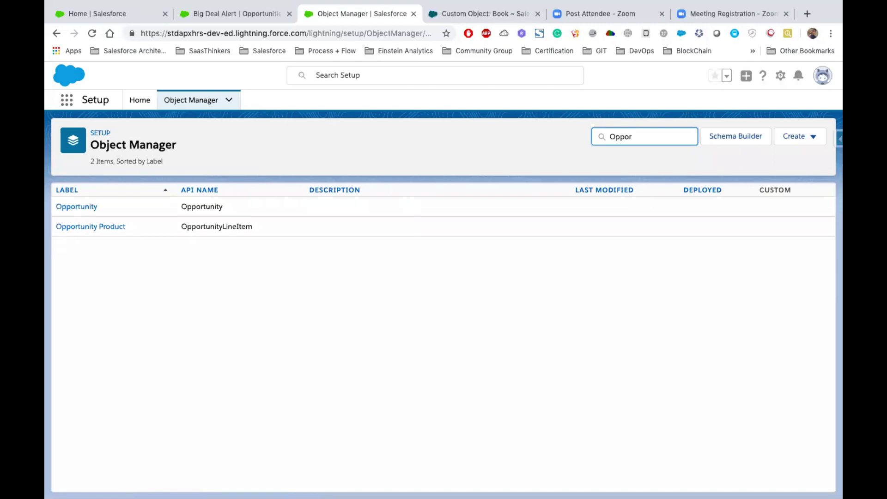
pyautogui.click(71, 207)
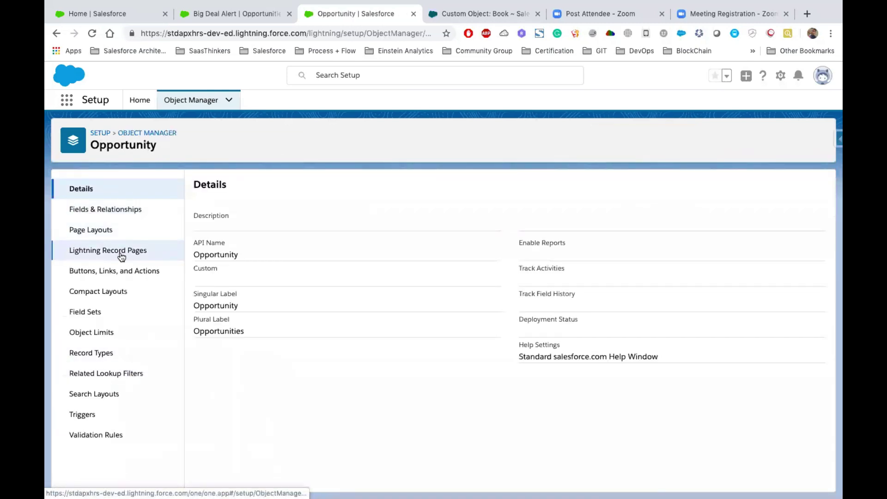
pyautogui.click(121, 295)
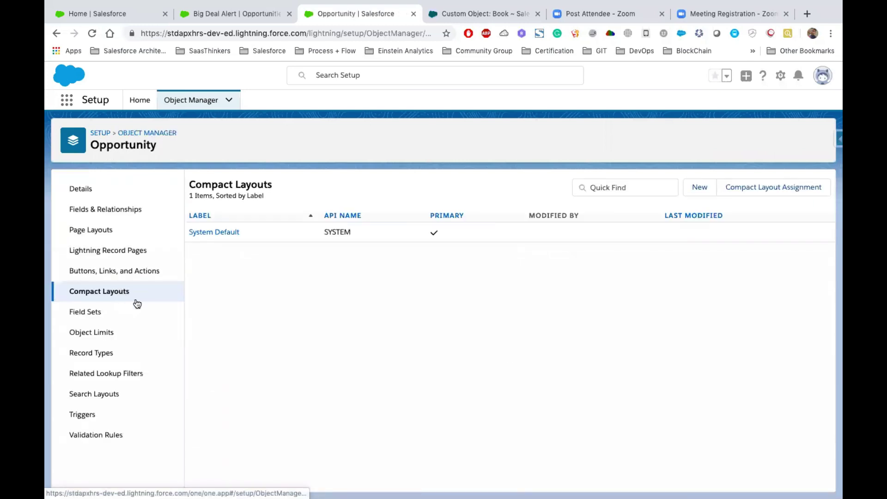
# Open the System Default compact layout and examine which fields it includes.
pyautogui.moveTo(243, 231); pyautogui.dragTo(188, 232)
pyautogui.click(241, 289)
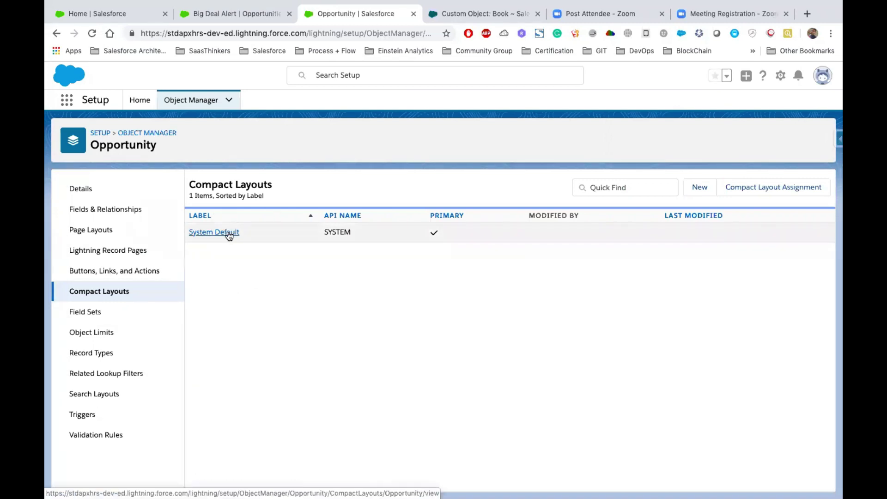
pyautogui.moveTo(248, 229); pyautogui.dragTo(185, 234)
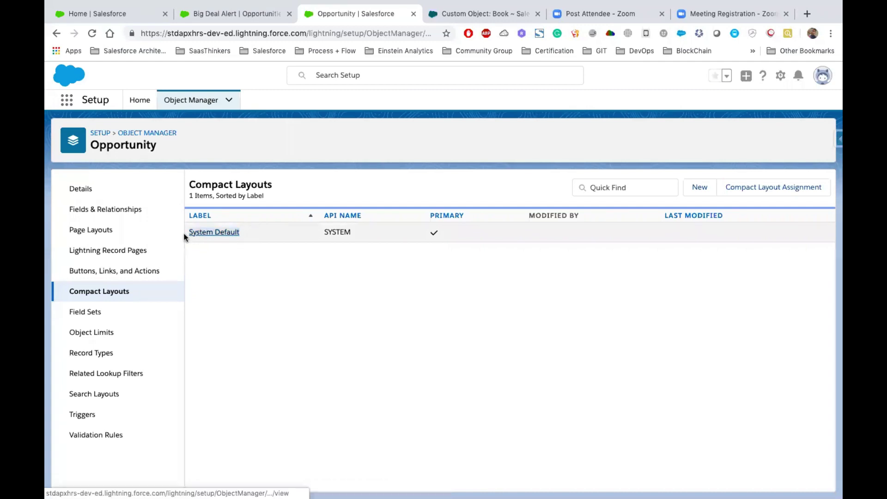
pyautogui.click(206, 232)
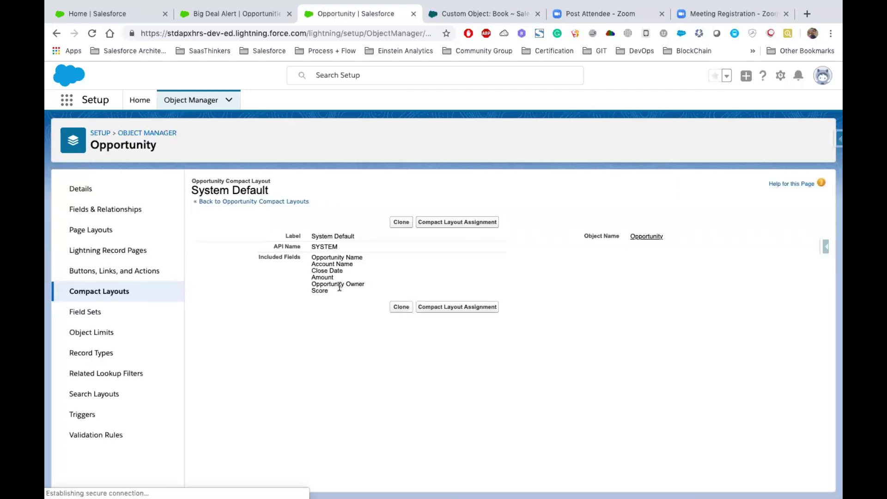
pyautogui.moveTo(332, 291); pyautogui.dragTo(310, 264)
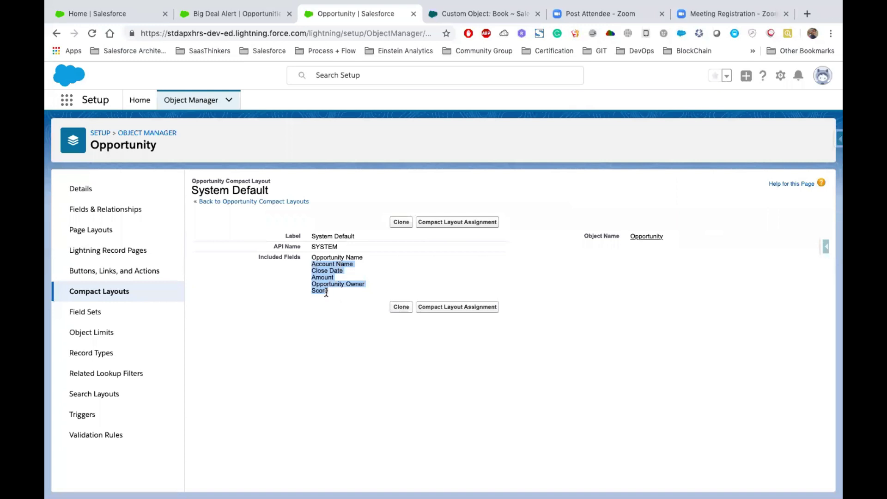
# Start a new Opportunity compact layout with Customer as both its label and name.
pyautogui.click(109, 293)
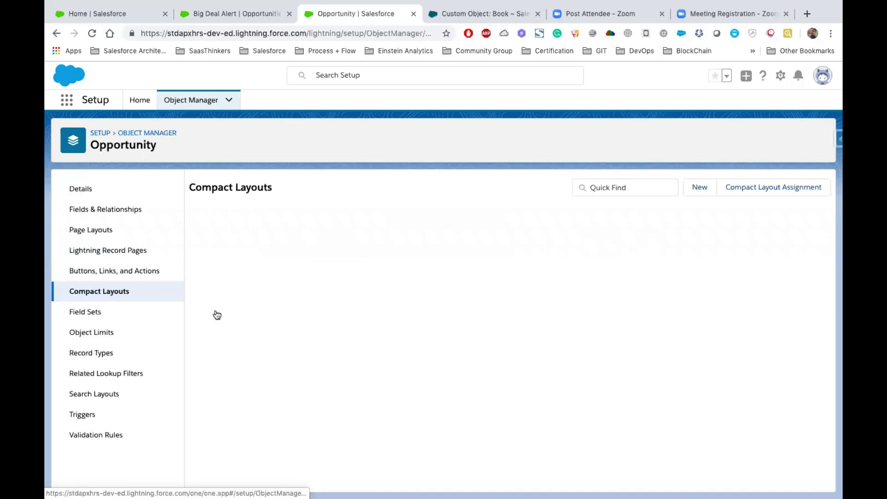
pyautogui.click(699, 189)
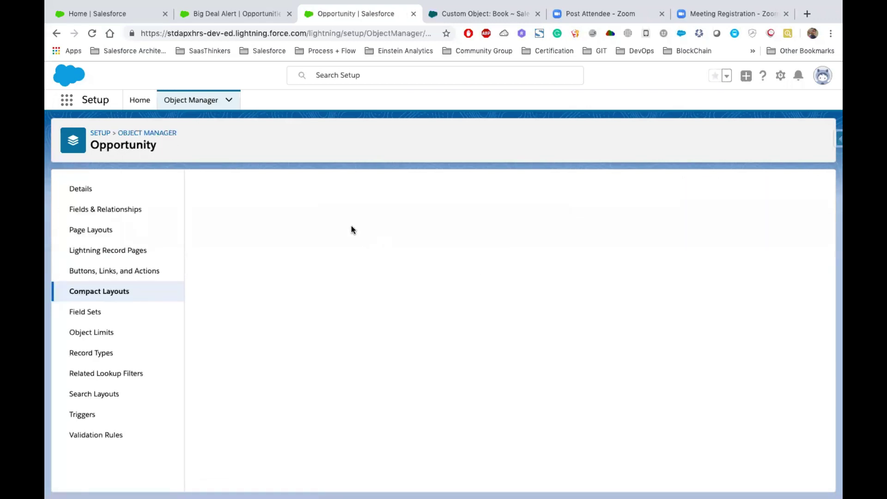
pyautogui.click(335, 276)
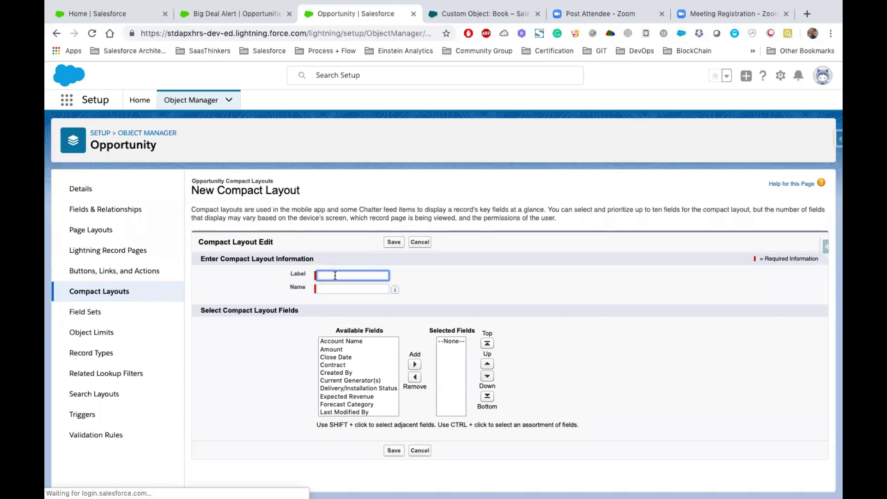
pyautogui.write('CompactL')
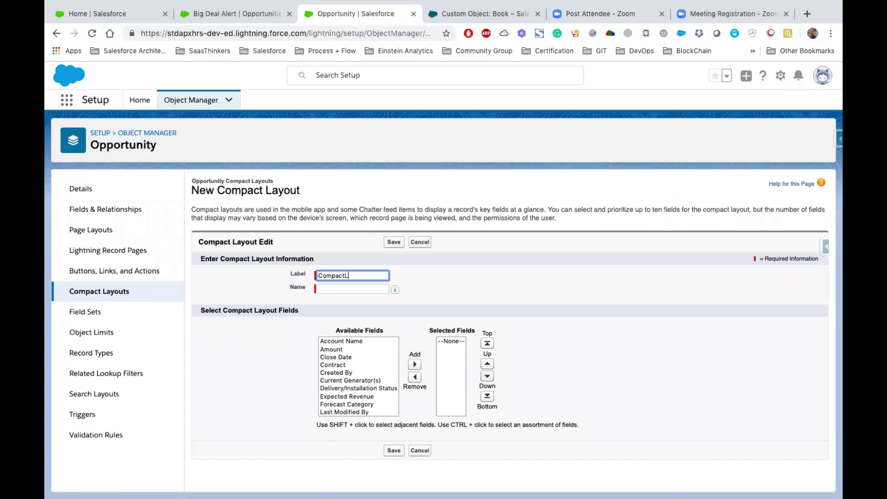
pyautogui.press('BackSpace')
pyautogui.press('BackSpace')
pyautogui.press('BackSpace')
pyautogui.press('BackSpace')
pyautogui.click(342, 289)
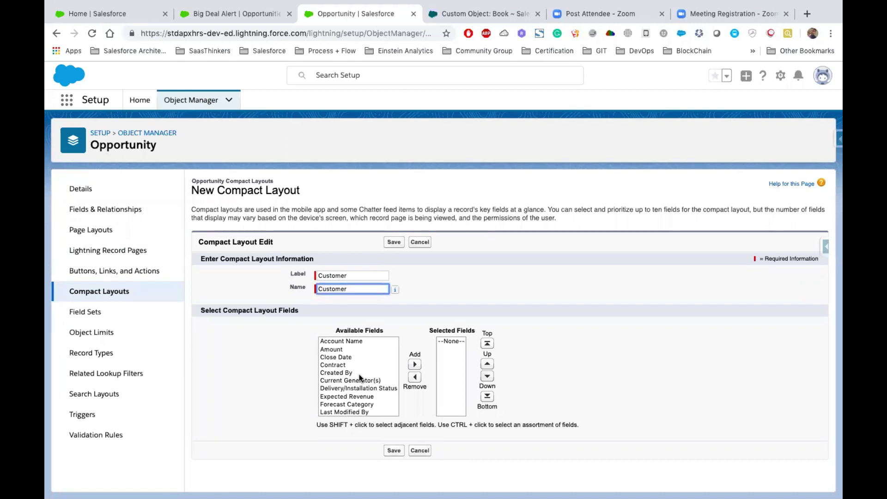
# Add Account Name, Amount, Close Date, Expected Revenue, Lead Source and Last Modified By to the compact layout's selected fields.
pyautogui.moveTo(341, 342); pyautogui.dragTo(342, 359)
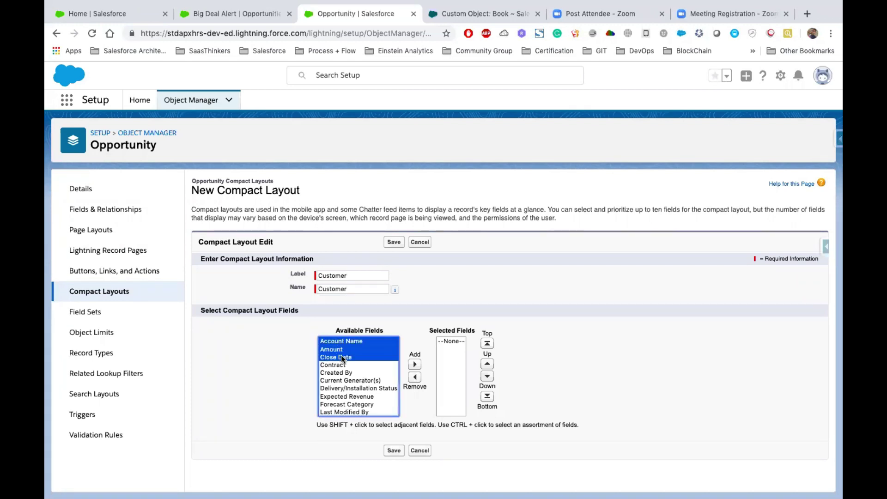
pyautogui.click(414, 365)
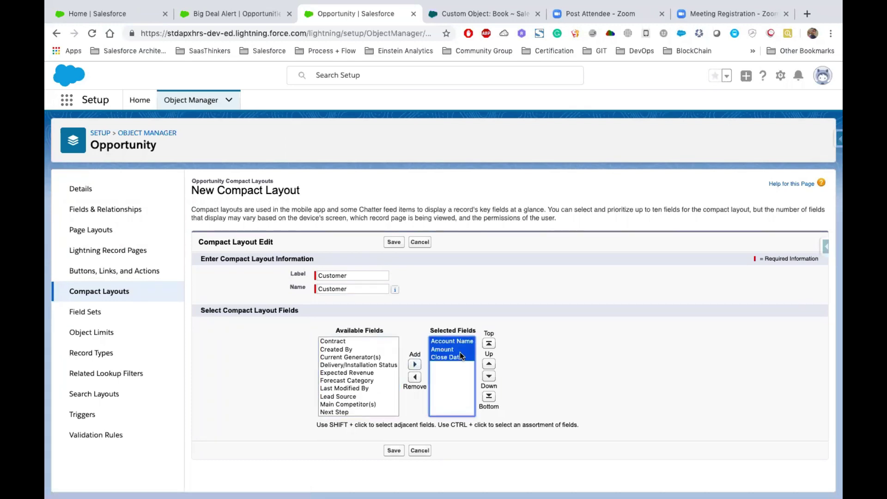
pyautogui.click(344, 373)
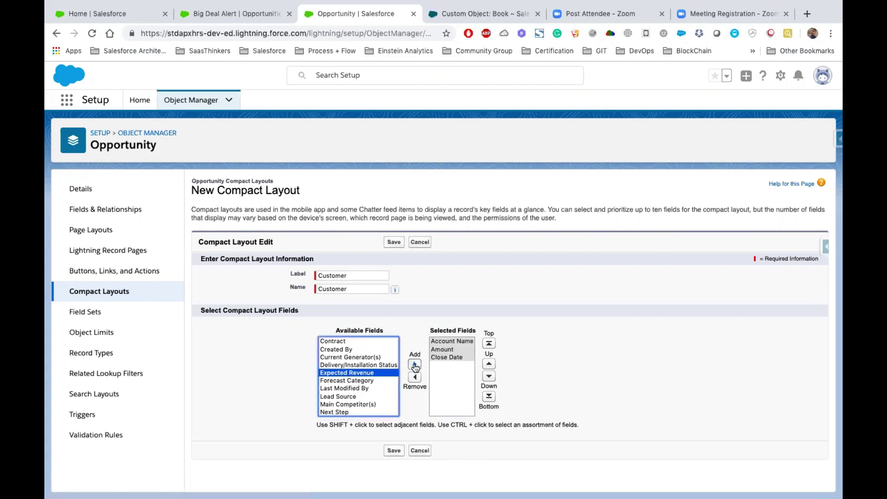
pyautogui.click(414, 365)
pyautogui.click(340, 388)
pyautogui.click(414, 365)
pyautogui.click(352, 381)
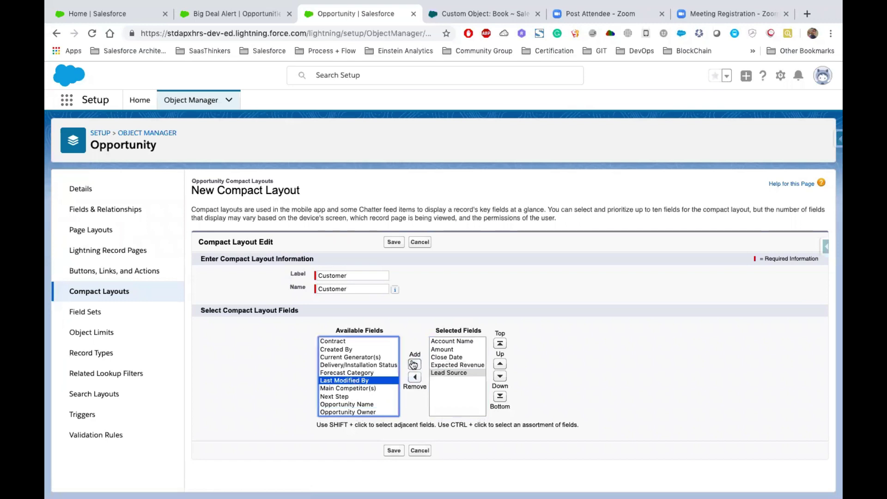
pyautogui.click(415, 365)
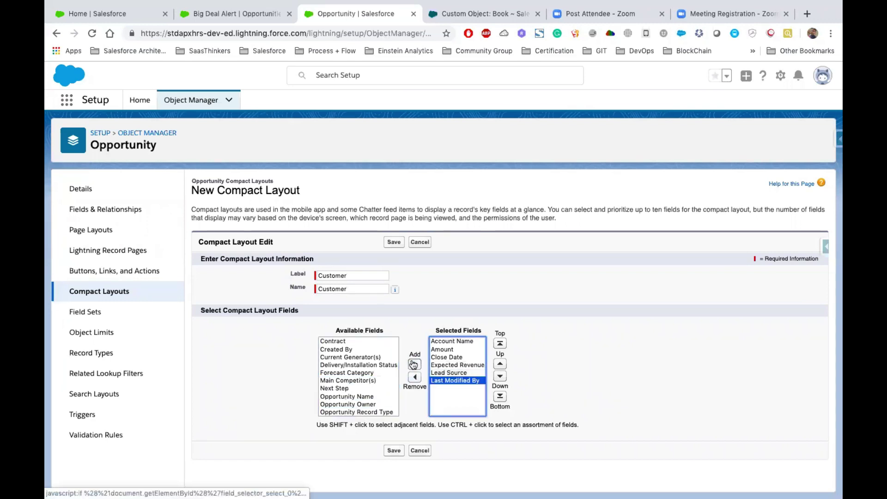
# Add Opportunity Name, Opportunity Owner and Opportunity Record Type to the compact layout's selected fields.
pyautogui.click(340, 396)
pyautogui.keyDown('shift'); pyautogui.click(341, 402); pyautogui.keyUp('shift')
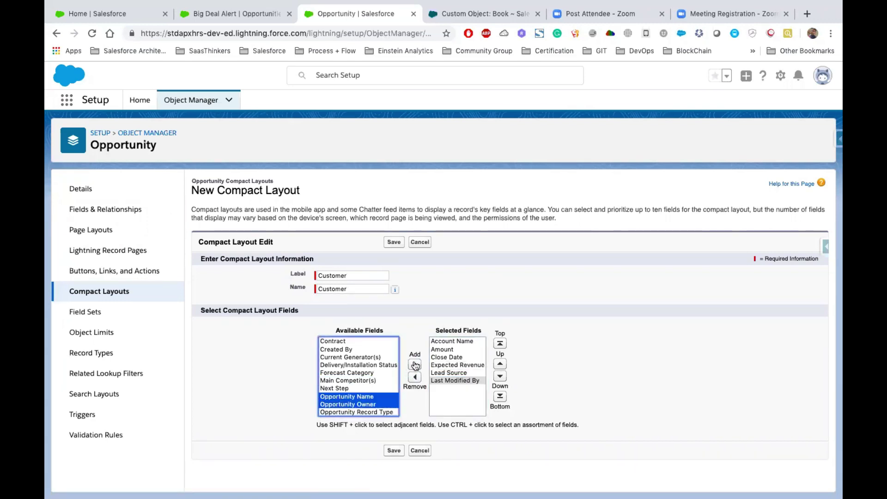
pyautogui.keyDown('shift'); pyautogui.click(365, 412); pyautogui.keyUp('shift')
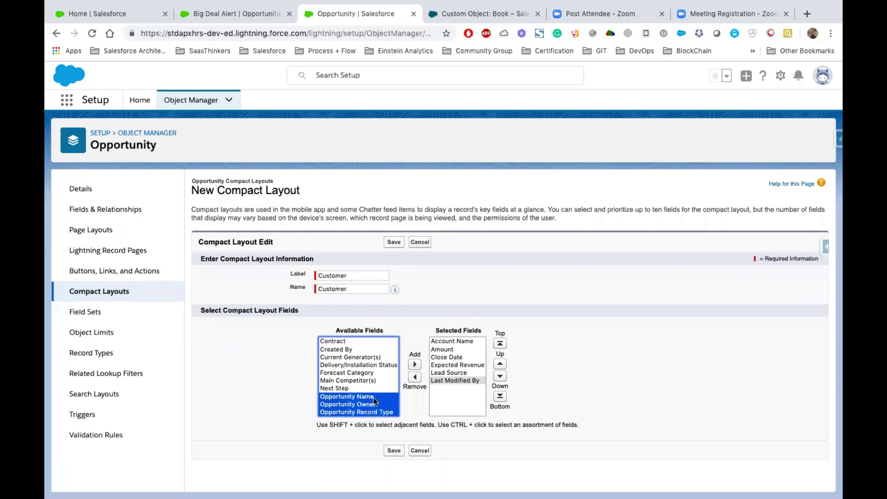
pyautogui.click(415, 365)
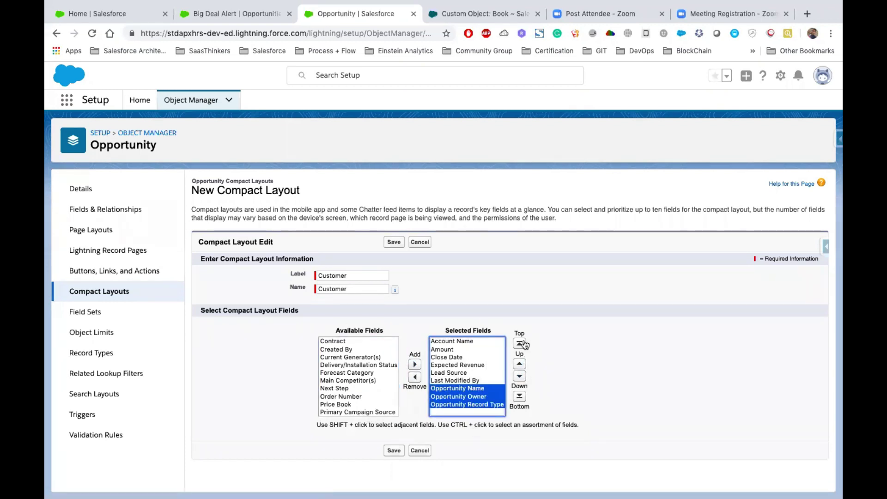
# Move Opportunity Name to second place, directly after Account Name, and save the Customer compact layout.
pyautogui.click(476, 396)
pyautogui.click(473, 389)
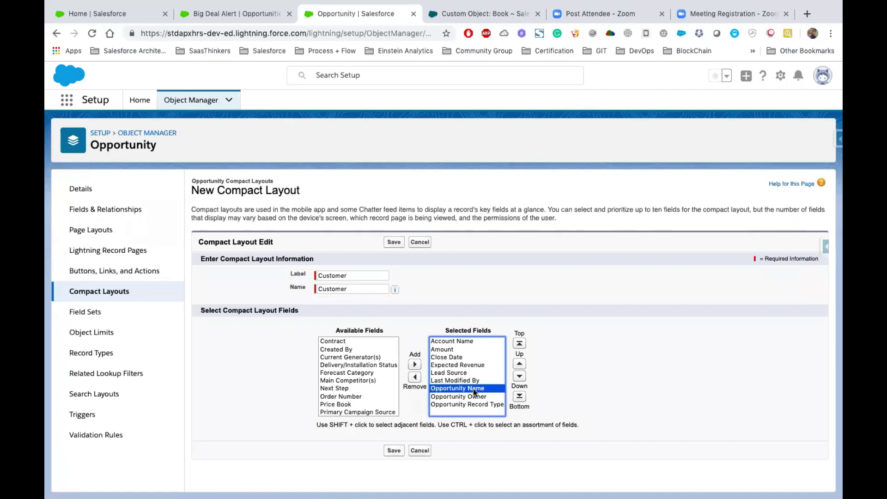
pyautogui.click(520, 343)
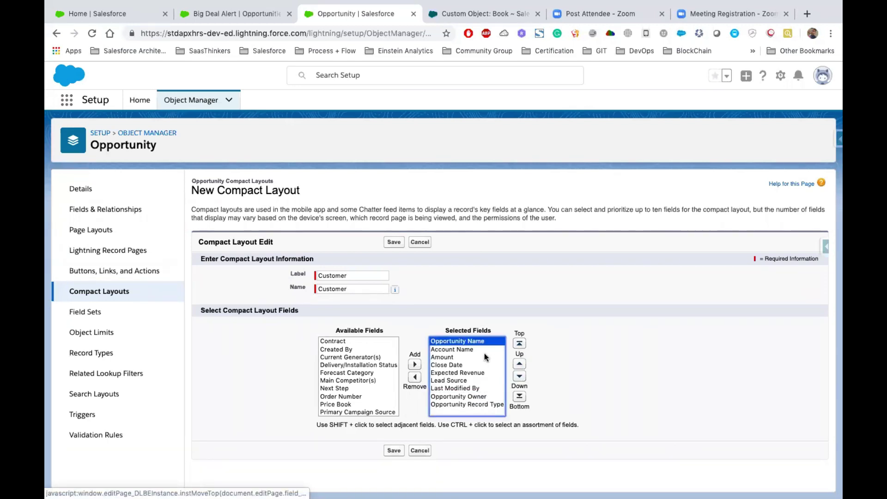
pyautogui.click(520, 376)
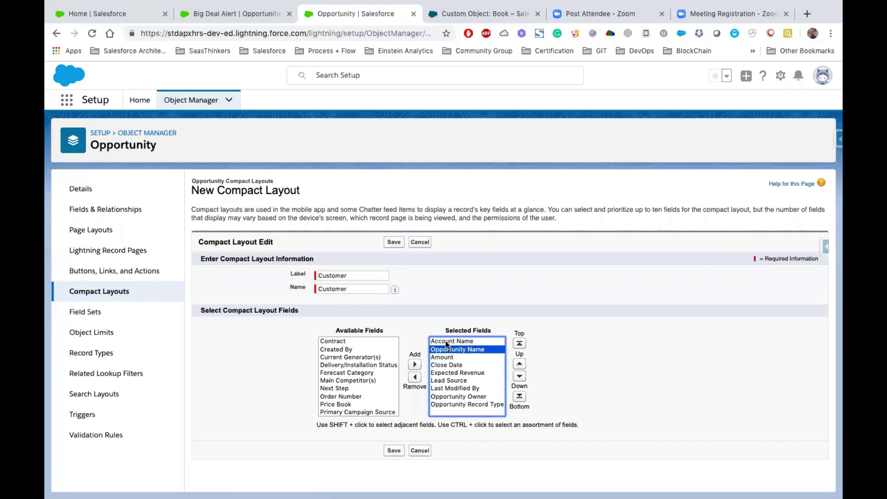
pyautogui.click(392, 449)
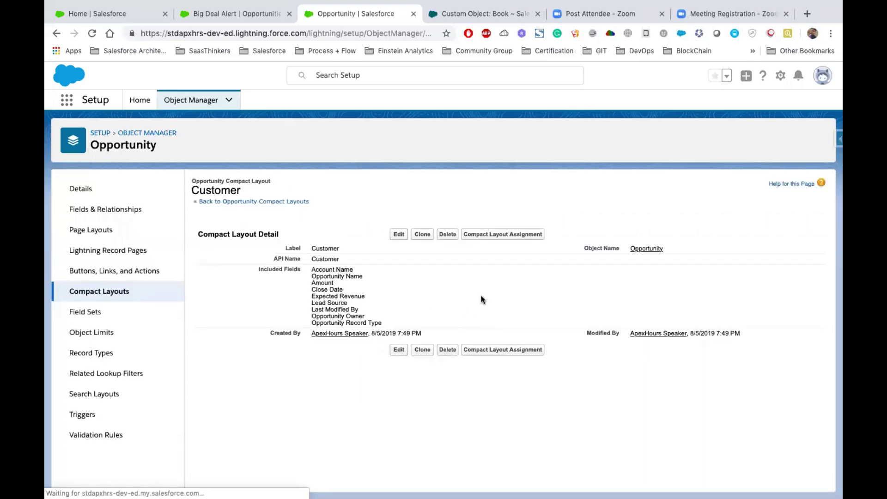
# Open the compact layout assignment and set the primary compact layout to Customer.
pyautogui.click(497, 235)
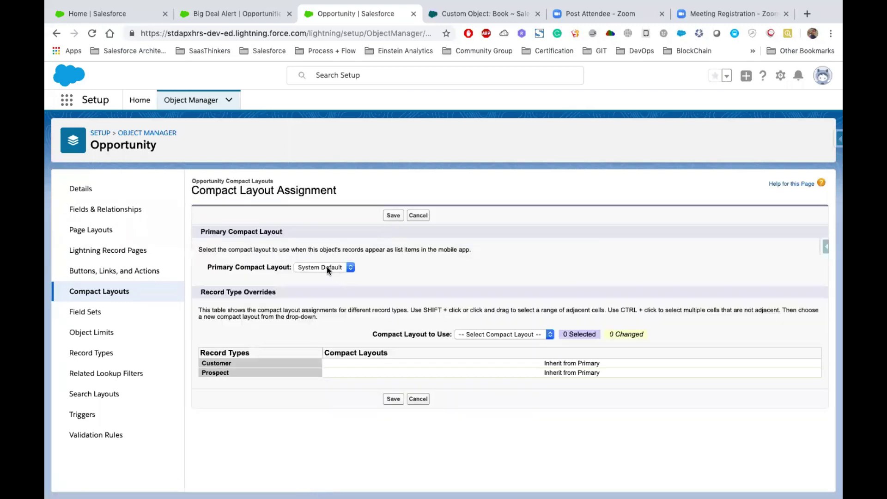
pyautogui.click(326, 267)
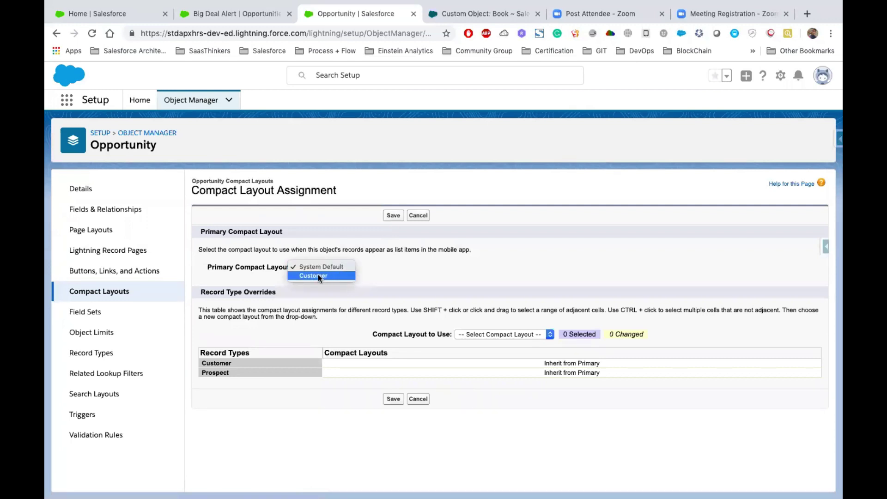
pyautogui.click(315, 275)
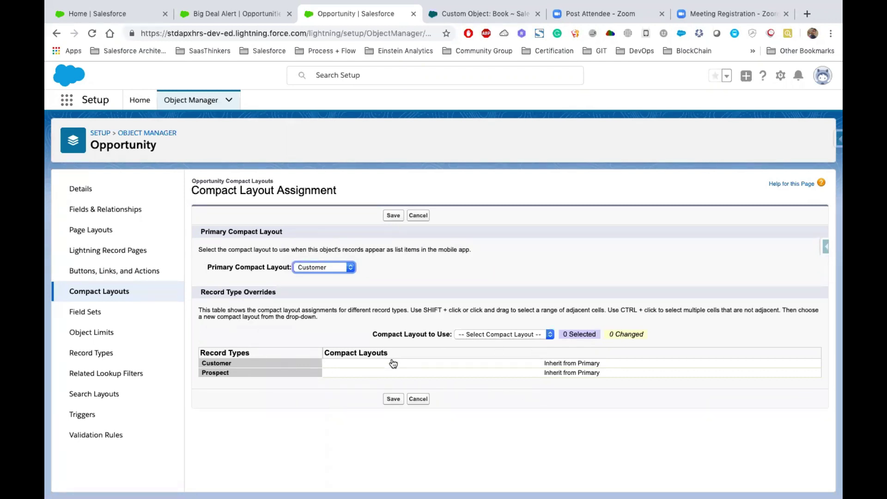
# Assign the Customer compact layout to both the Customer and Prospect record types and save the assignment.
pyautogui.click(498, 333)
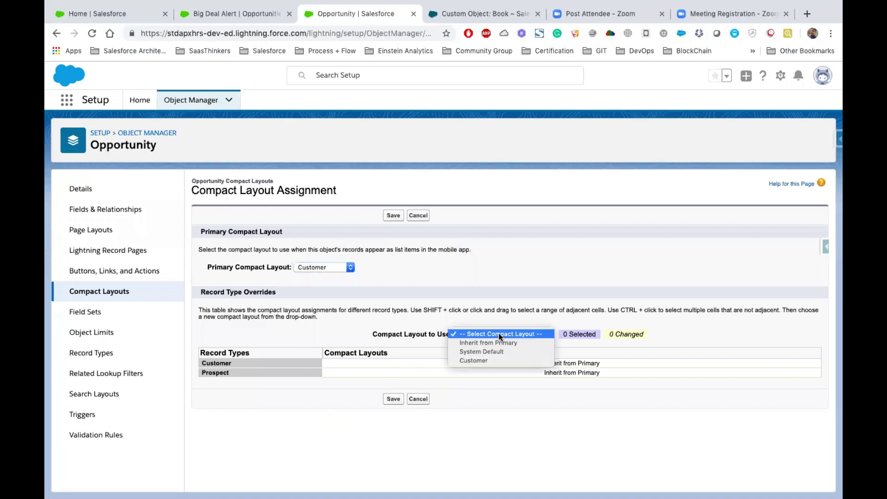
pyautogui.click(487, 361)
pyautogui.click(459, 363)
pyautogui.keyDown('shift'); pyautogui.click(476, 374); pyautogui.keyUp('shift')
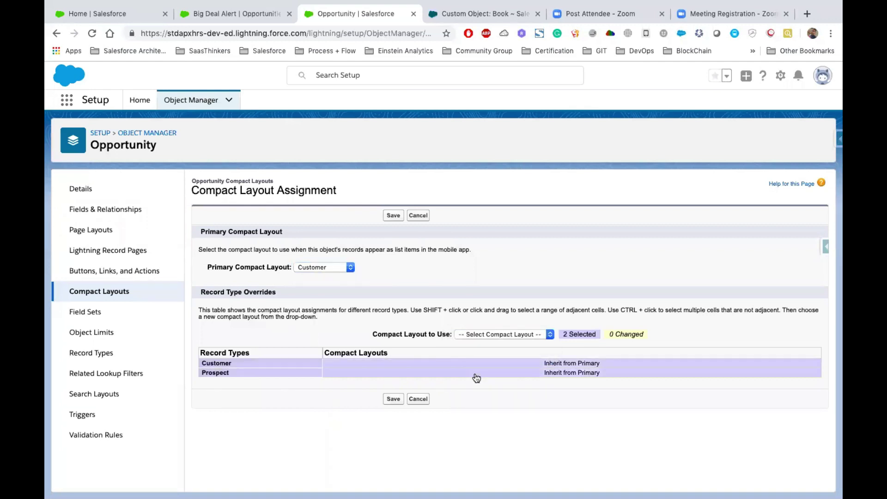
pyautogui.click(487, 333)
pyautogui.click(492, 360)
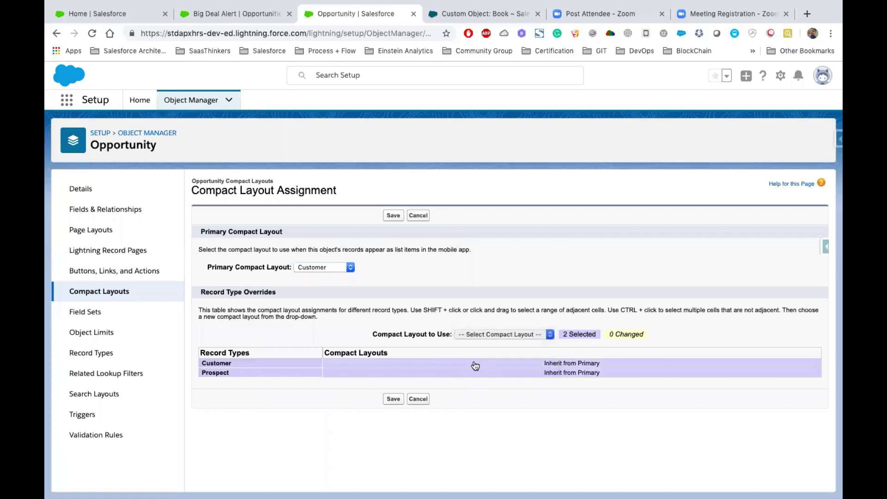
pyautogui.click(393, 402)
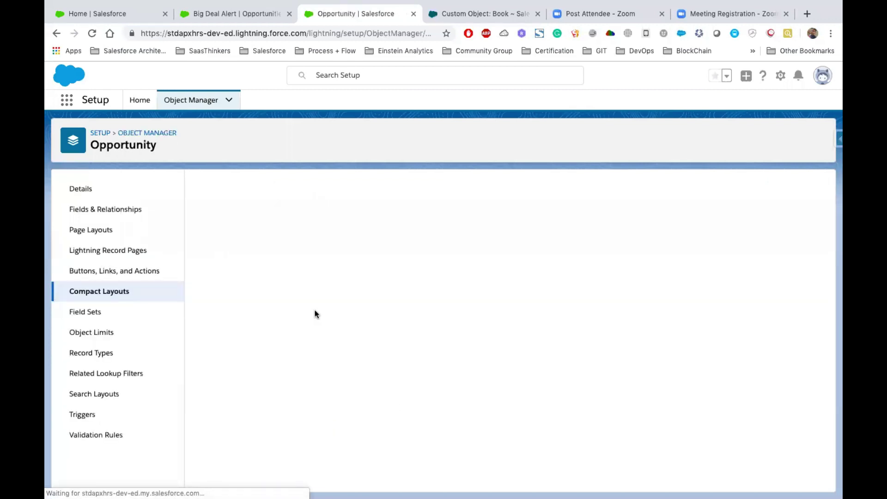
# Open the Pyramid Emergency Generators opportunity from the Big Deal Alert list and examine the fields in its record header.
pyautogui.click(215, 14)
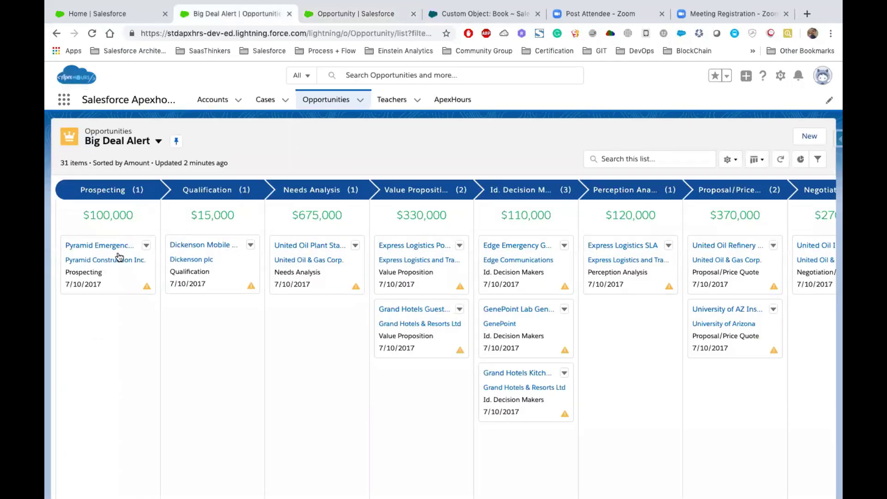
pyautogui.moveTo(93, 246); pyautogui.dragTo(107, 280)
pyautogui.click(297, 260)
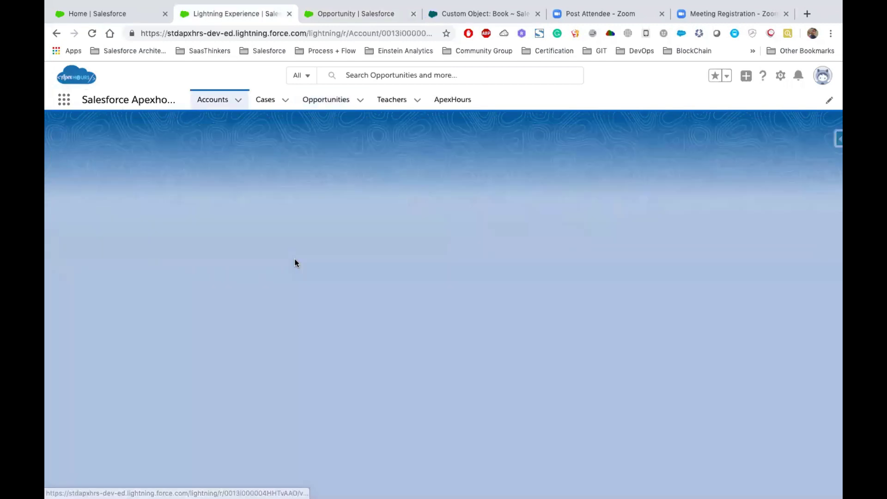
pyautogui.click(325, 105)
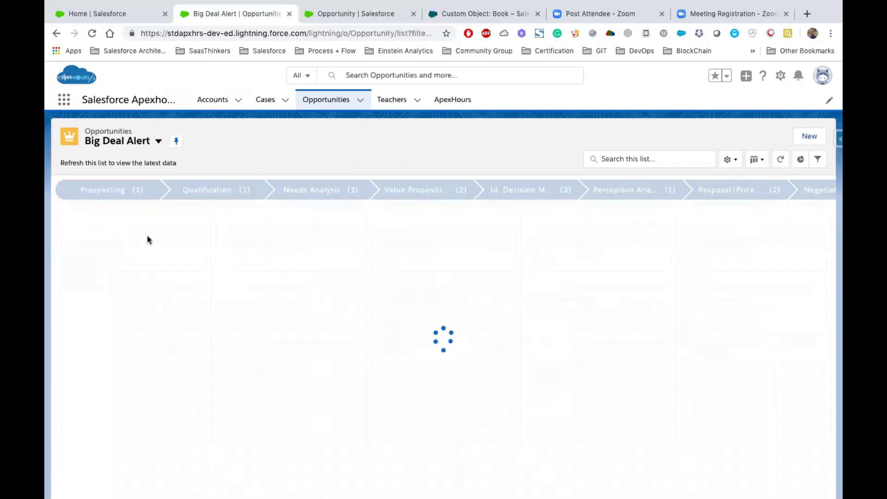
pyautogui.click(107, 251)
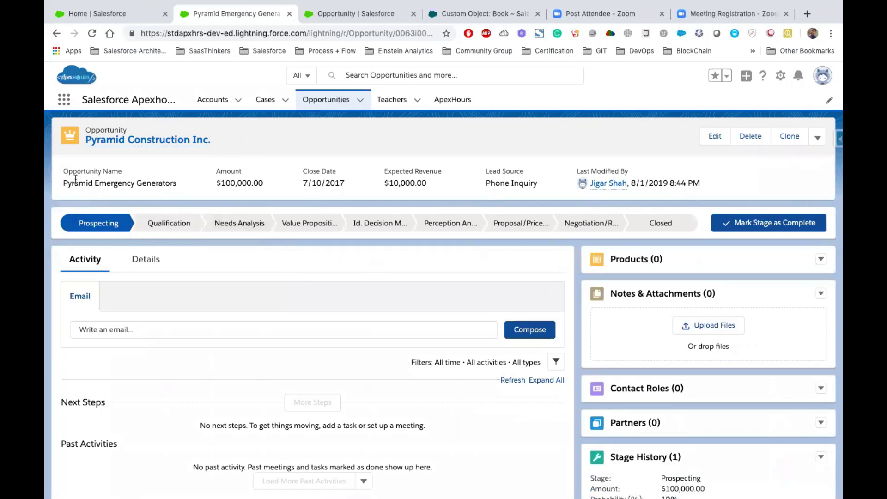
pyautogui.moveTo(64, 183); pyautogui.dragTo(175, 186)
pyautogui.click(326, 183)
pyautogui.moveTo(491, 184); pyautogui.dragTo(547, 184)
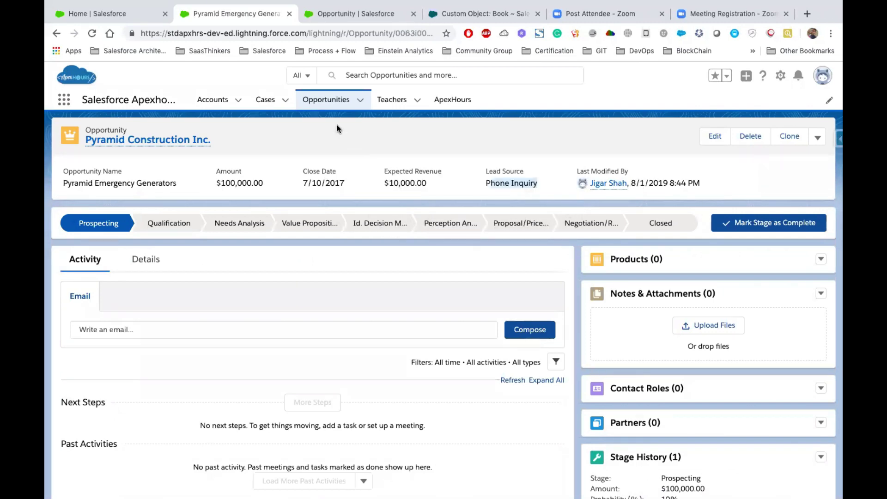
# Return to the Opportunity object's compact layouts in Setup and open the Customer compact layout for editing.
pyautogui.click(355, 13)
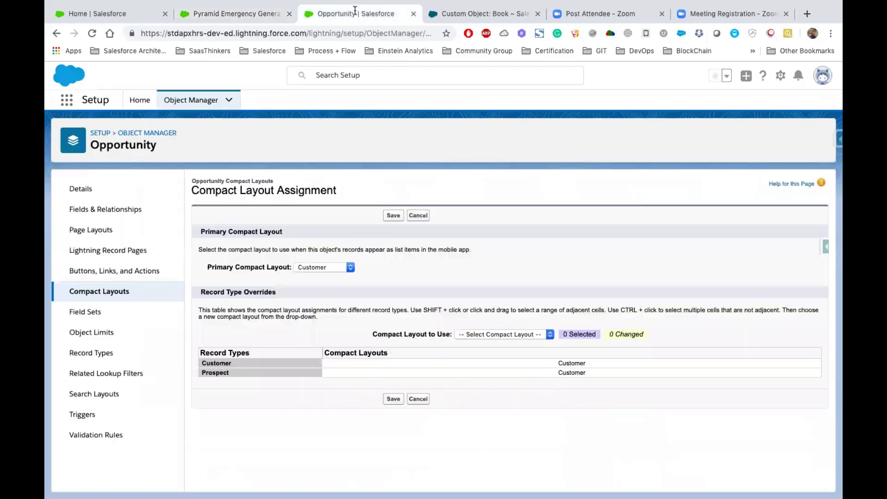
pyautogui.click(116, 292)
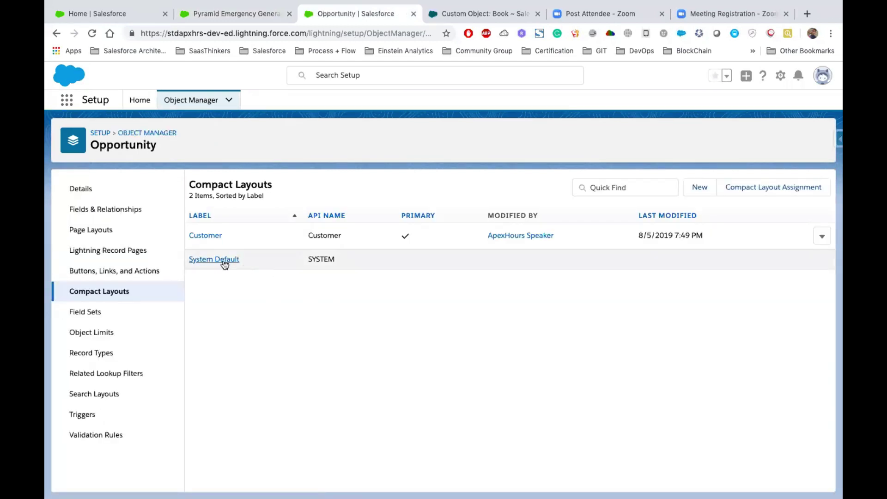
pyautogui.click(200, 235)
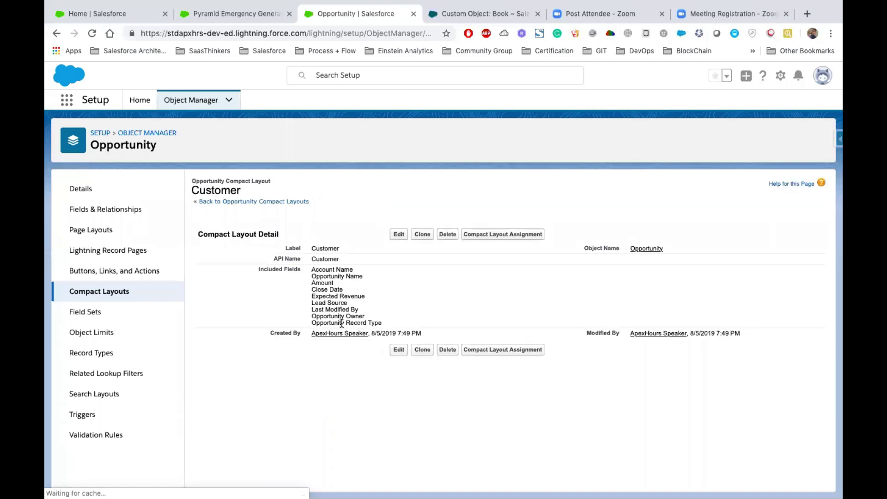
pyautogui.click(398, 234)
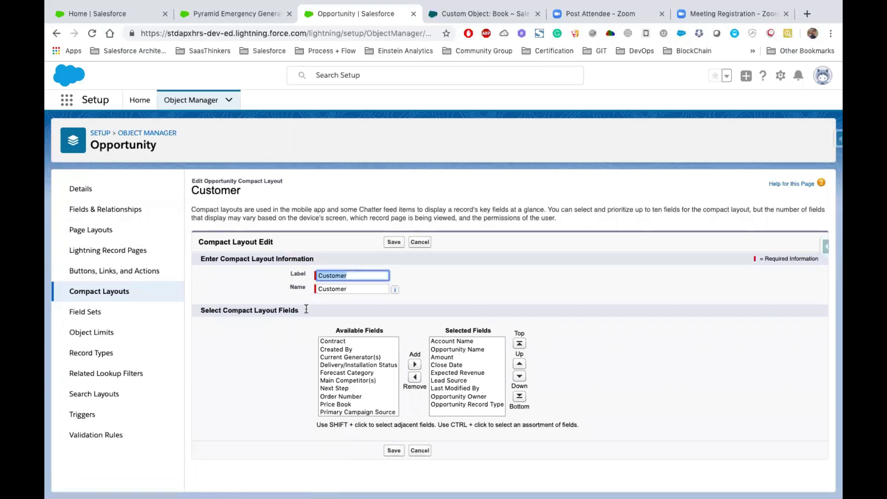
# Compare the opportunity record's title and header fields with the order of the Customer compact layout's selected fields.
pyautogui.click(215, 14)
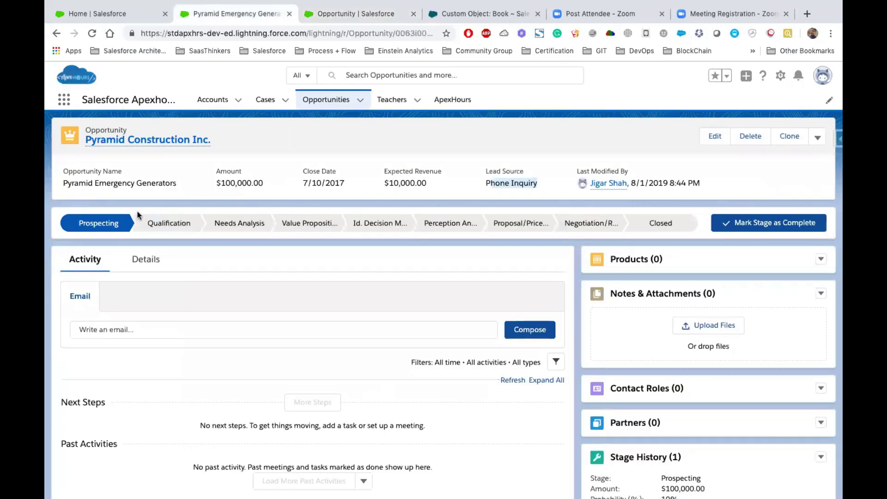
pyautogui.tripleClick(104, 183)
pyautogui.moveTo(74, 178); pyautogui.dragTo(541, 185)
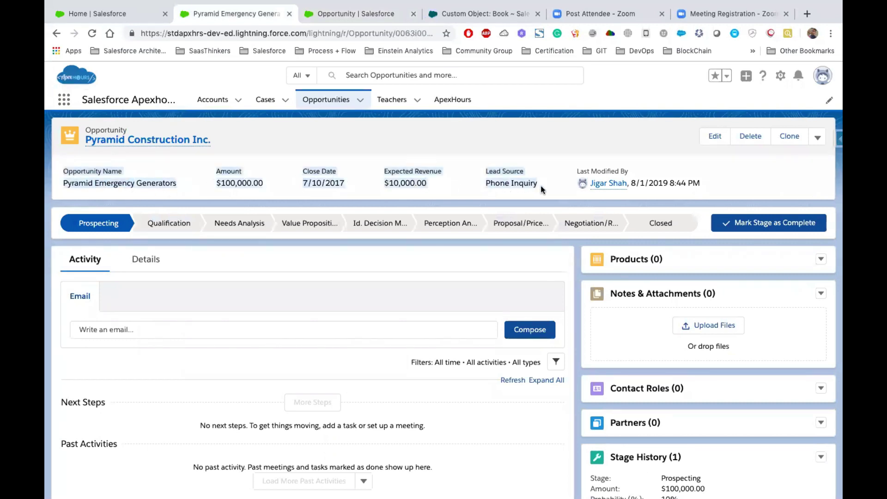
pyautogui.click(301, 165)
pyautogui.click(343, 14)
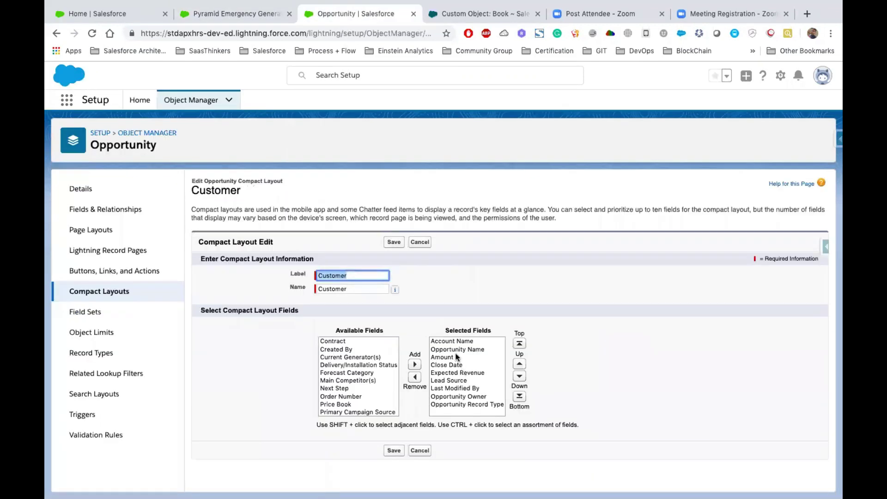
pyautogui.click(449, 341)
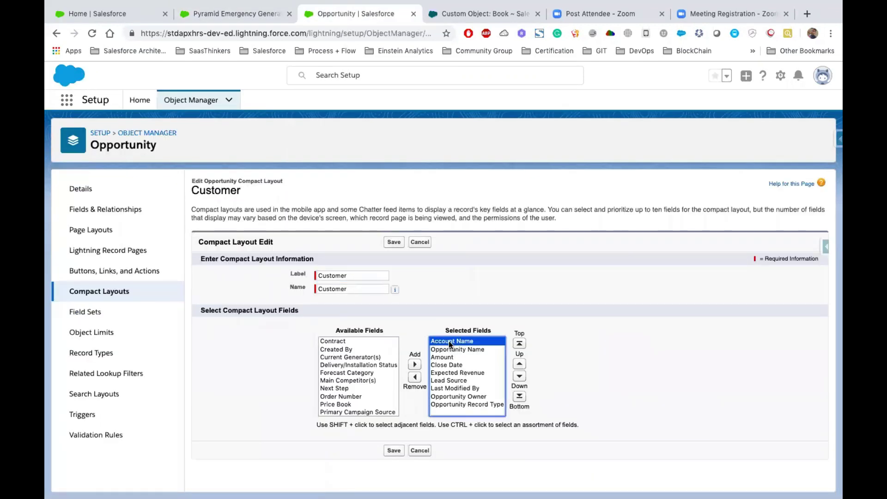
pyautogui.click(217, 8)
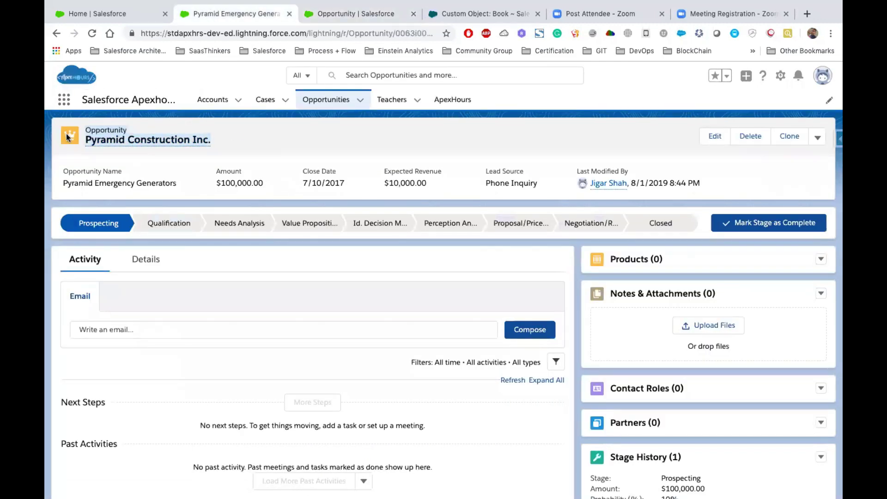
pyautogui.click(337, 13)
# Move Opportunity Name above Account Name, remove Opportunity Owner and Opportunity Record Type from the selected fields, and save the compact layout.
pyautogui.click(456, 350)
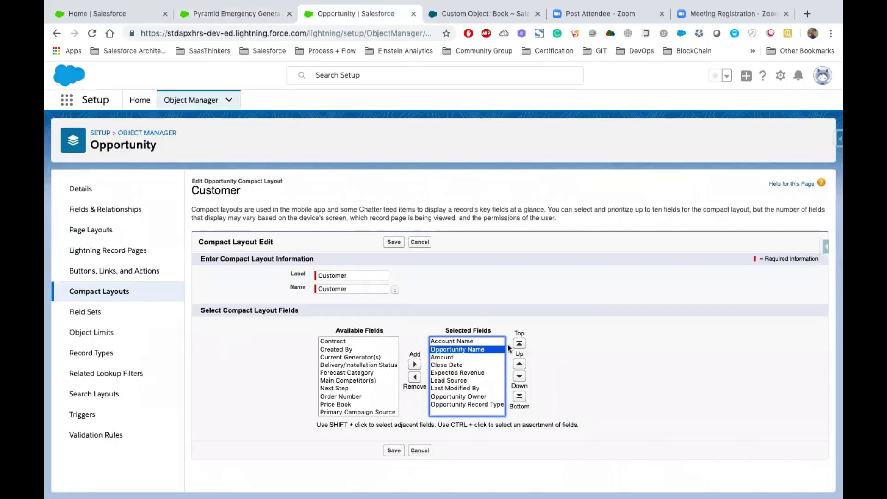
pyautogui.click(520, 364)
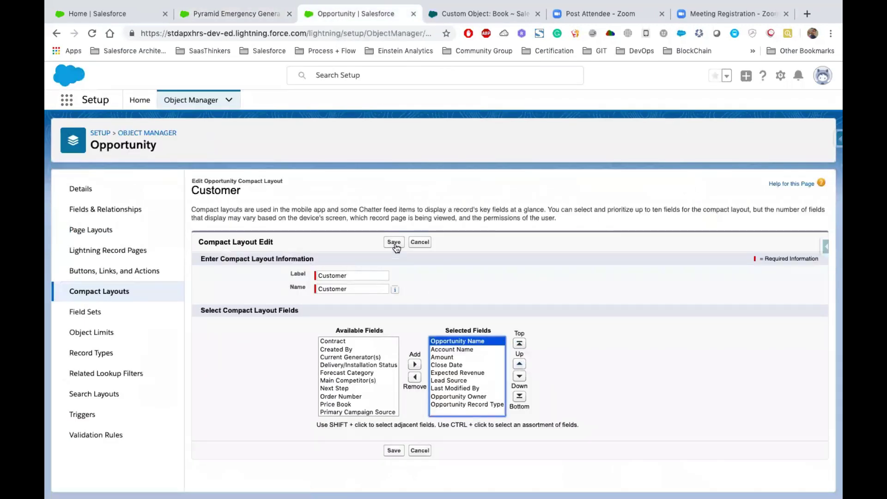
pyautogui.moveTo(464, 396); pyautogui.dragTo(464, 404)
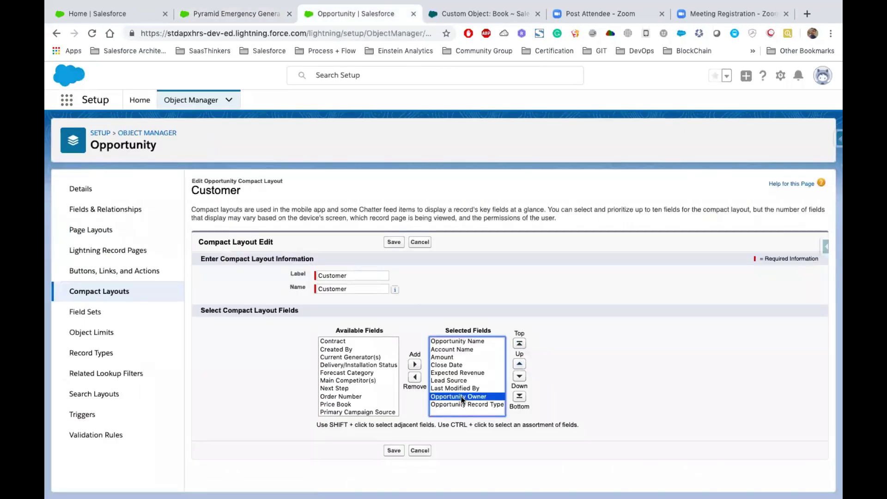
pyautogui.click(414, 378)
pyautogui.click(395, 451)
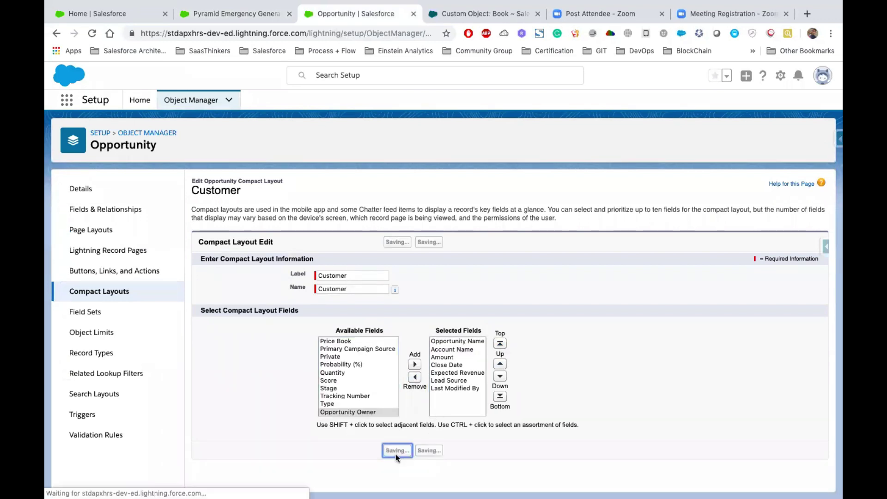
# Reload the Pyramid Emergency Generators record and examine the preview card of its linked Pyramid Construction Inc. account.
pyautogui.click(228, 15)
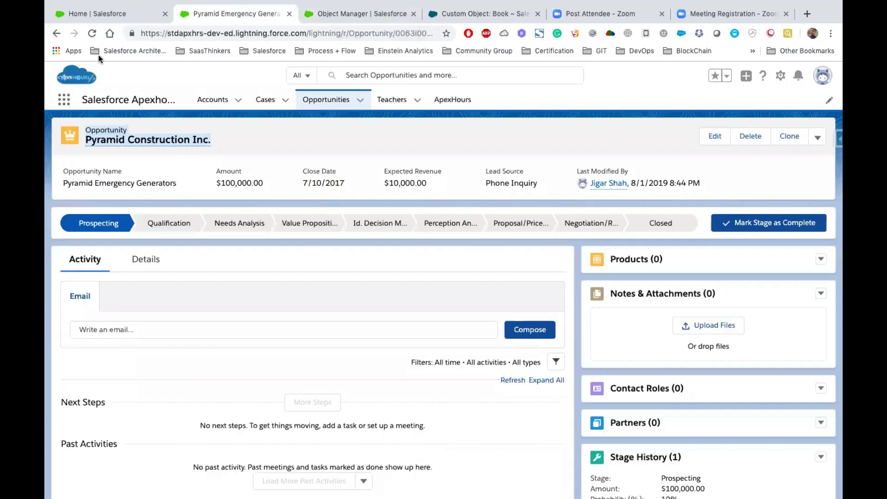
pyautogui.click(91, 36)
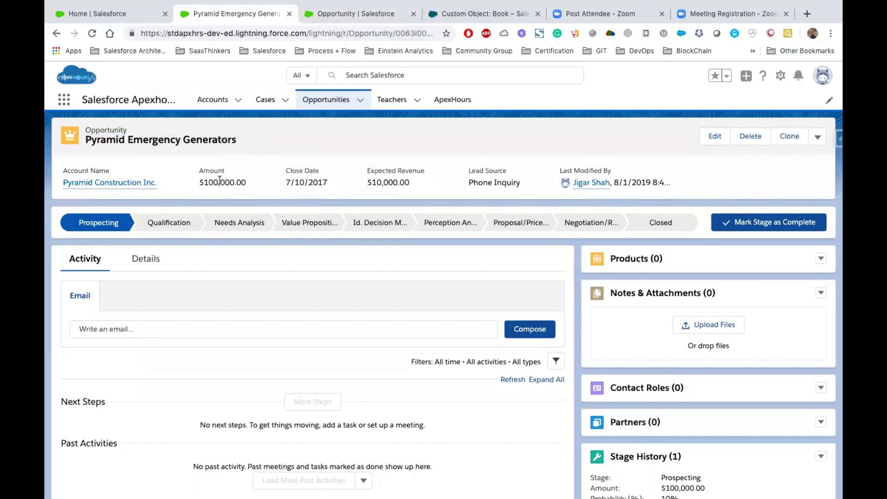
pyautogui.moveTo(125, 186)
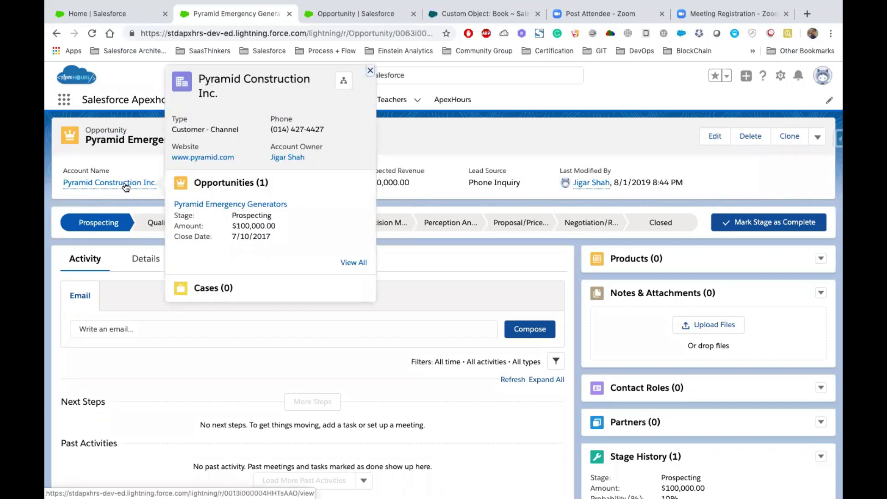
pyautogui.moveTo(169, 70); pyautogui.dragTo(355, 161)
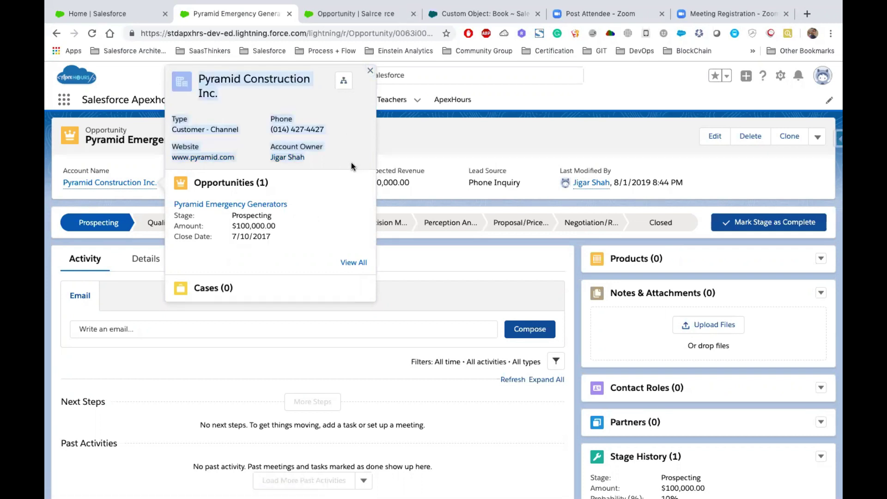
pyautogui.click(318, 155)
pyautogui.moveTo(171, 173); pyautogui.dragTo(325, 294)
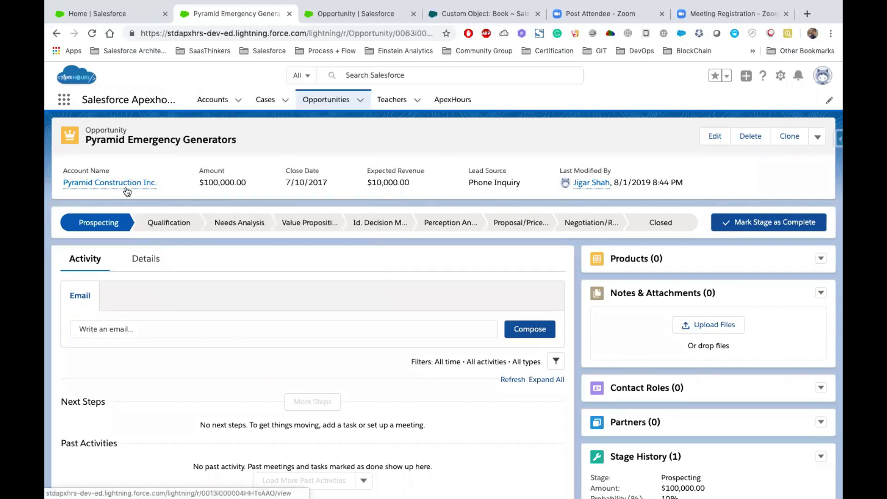
pyautogui.moveTo(134, 184)
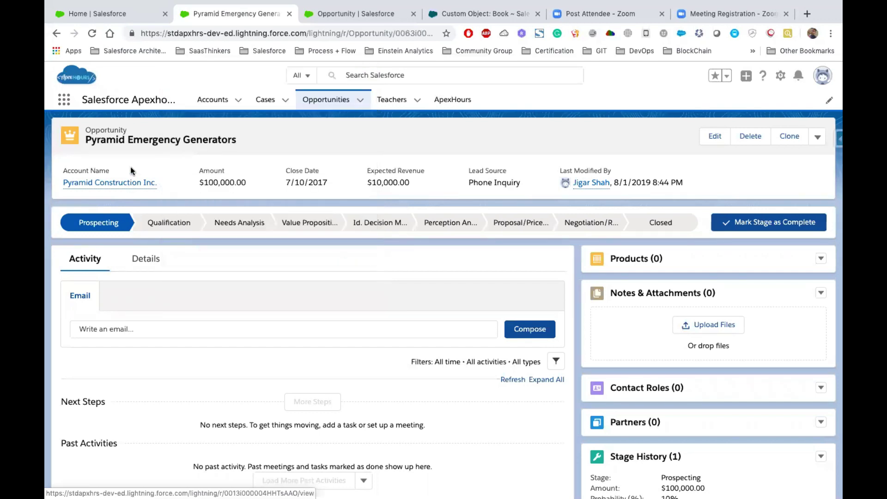
# Review the title and compact layout fields in the opportunity record's header.
pyautogui.moveTo(52, 125); pyautogui.dragTo(701, 193)
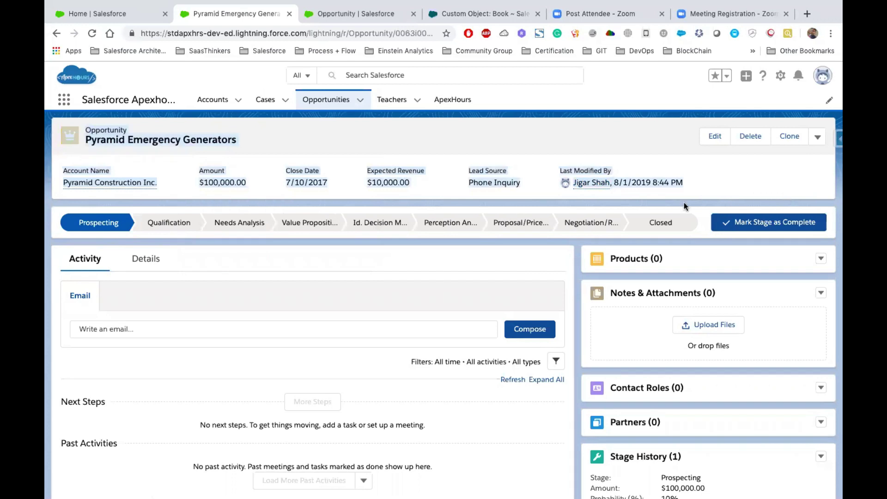
pyautogui.click(707, 184)
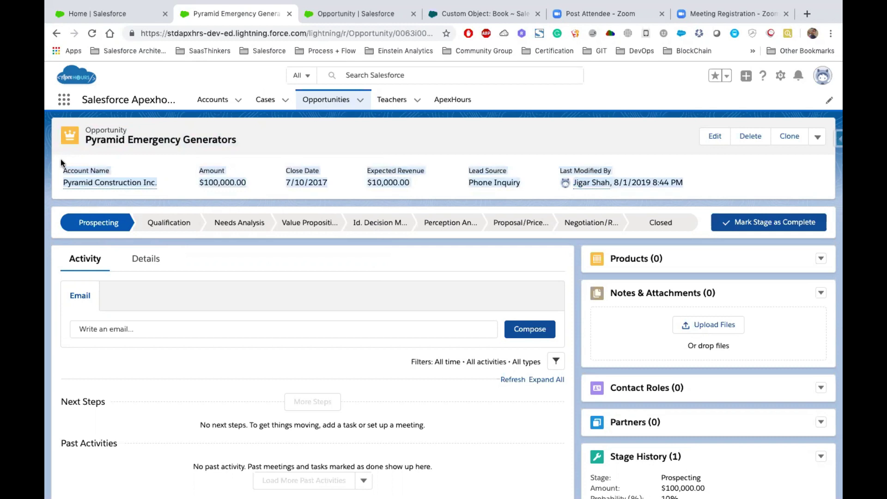
pyautogui.click(168, 151)
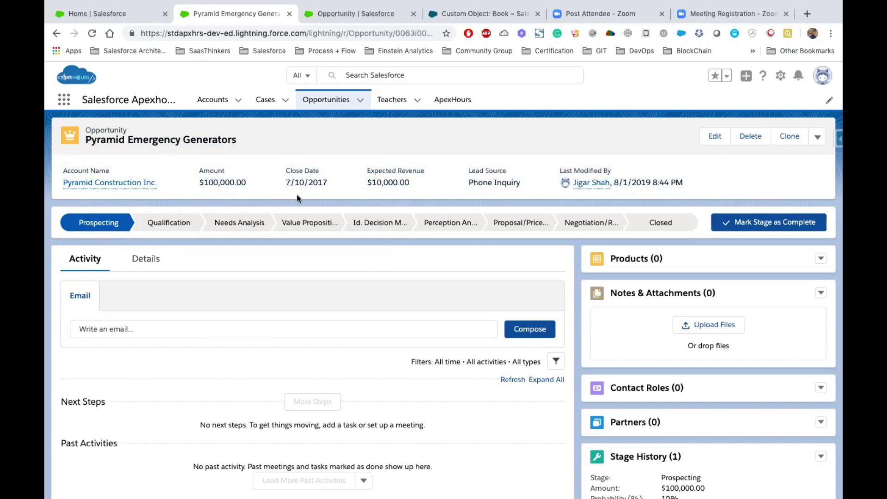
# Open the mini page layout of the Opportunity (Marketing) Layout from the Opportunity object's page layouts in Setup.
pyautogui.click(335, 18)
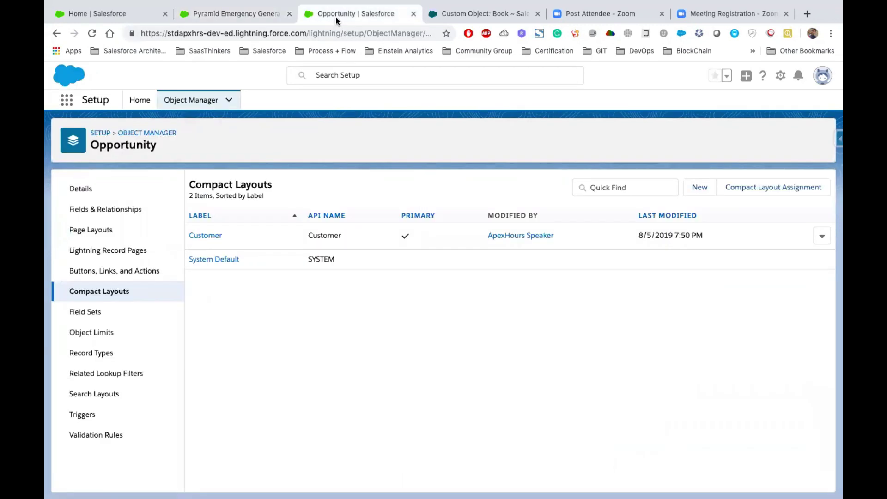
pyautogui.click(86, 234)
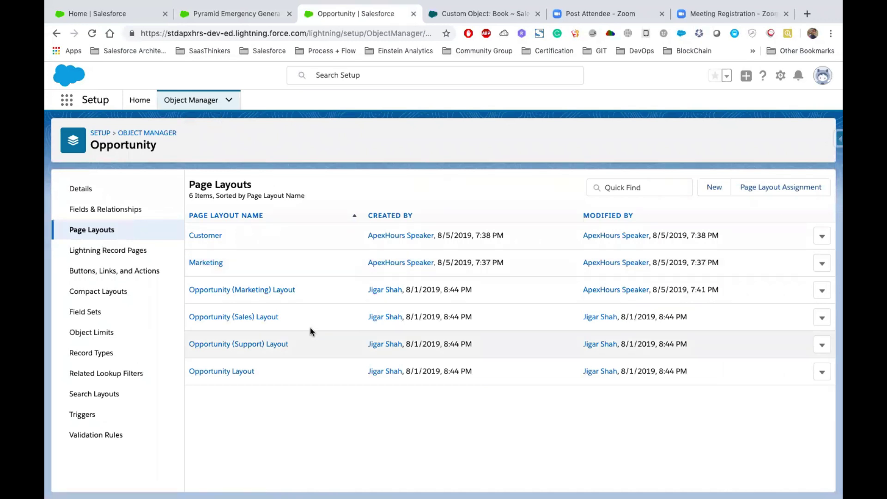
pyautogui.click(256, 292)
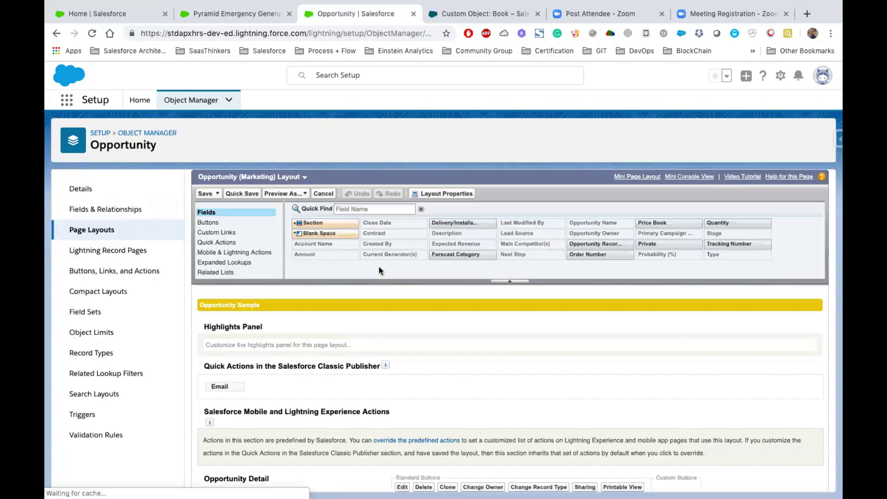
pyautogui.click(642, 177)
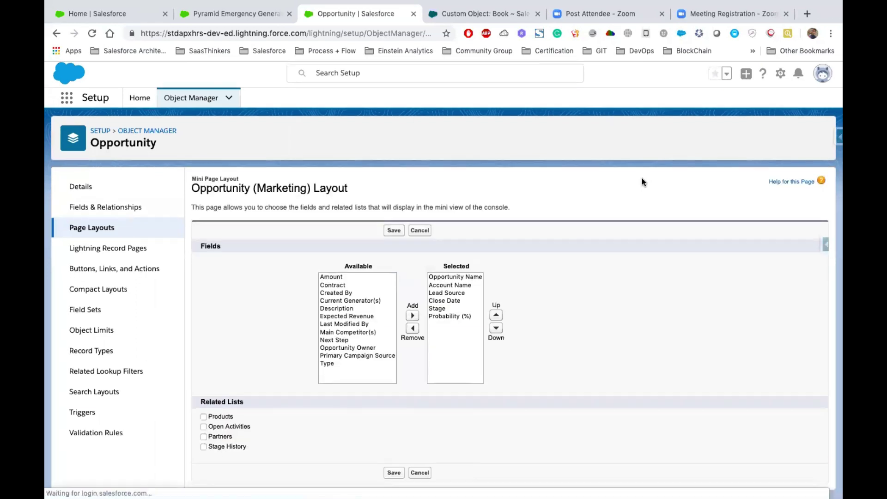
# Review the mini page layout's selected fields, add the Products related list to it, and save.
pyautogui.moveTo(449, 281); pyautogui.dragTo(454, 321)
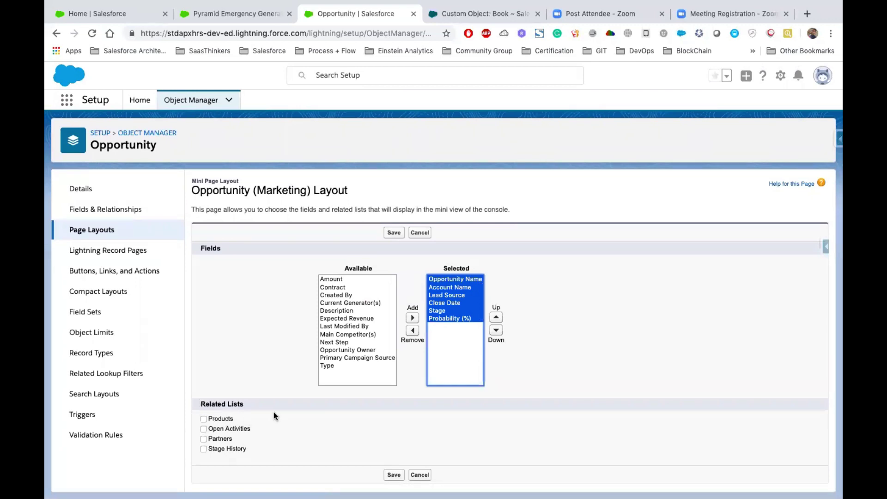
pyautogui.click(220, 419)
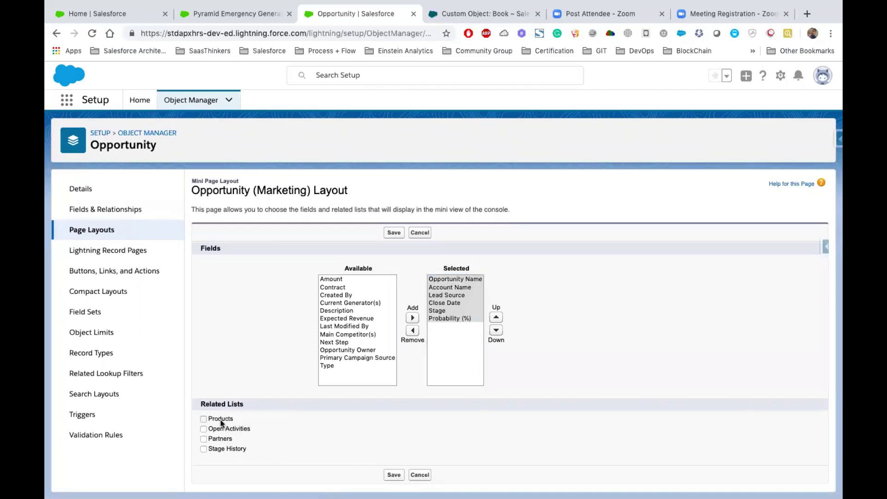
pyautogui.click(237, 453)
pyautogui.scroll(-2, 237, 453)
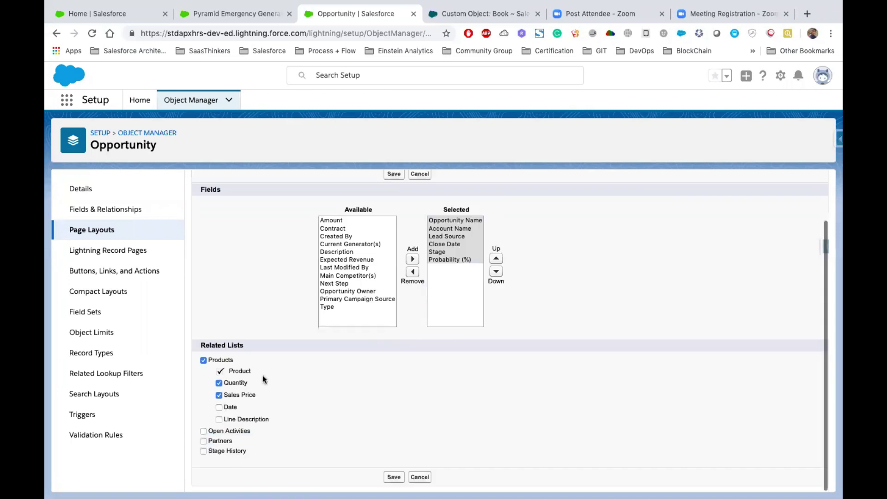
pyautogui.click(396, 476)
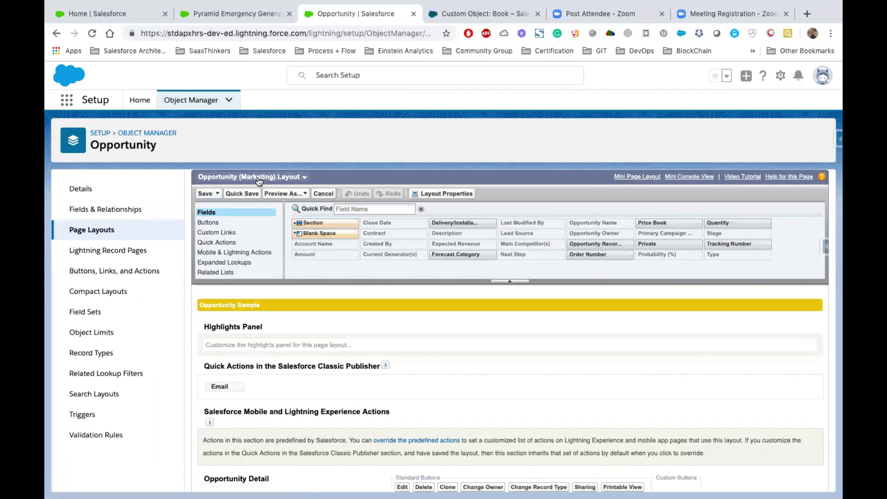
# Save the Opportunity (Marketing) Layout.
pyautogui.click(203, 196)
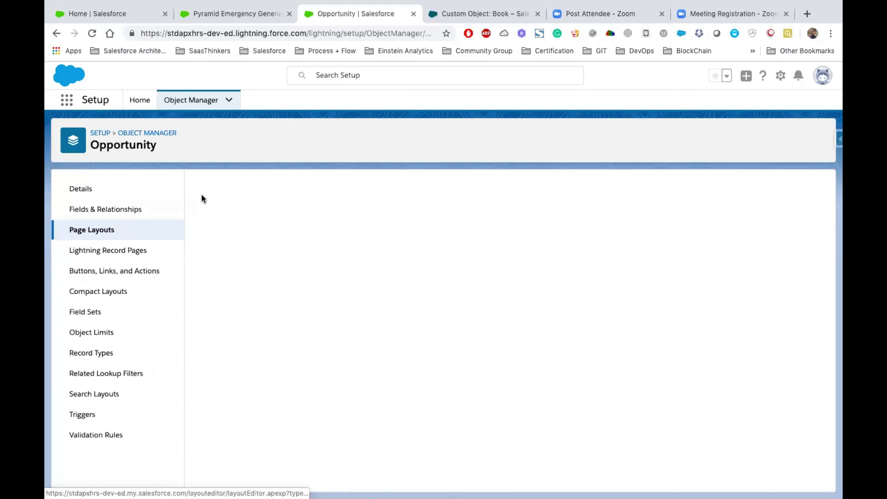
# Switch to the Keynote presentation and review the Lightning App Builder slides, numbers 15 and 16.
pyautogui.hotkey('ctrl', 'Left')
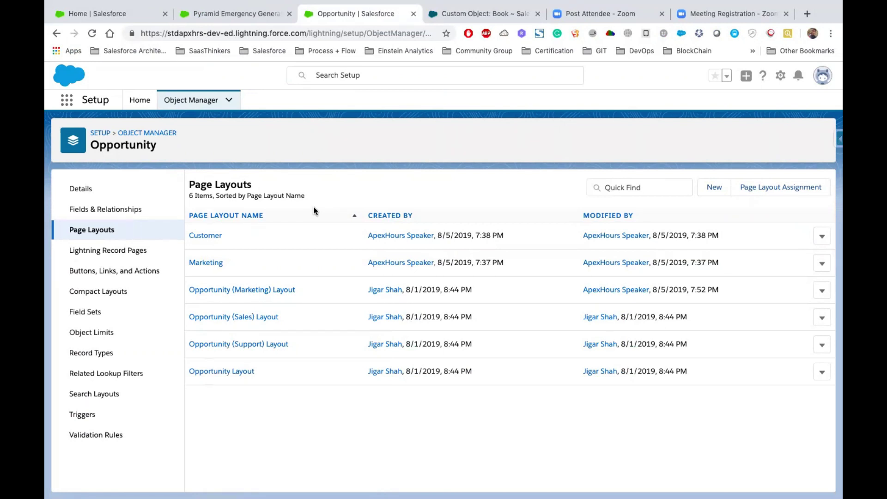
pyautogui.hotkey('ctrl', 'Left')
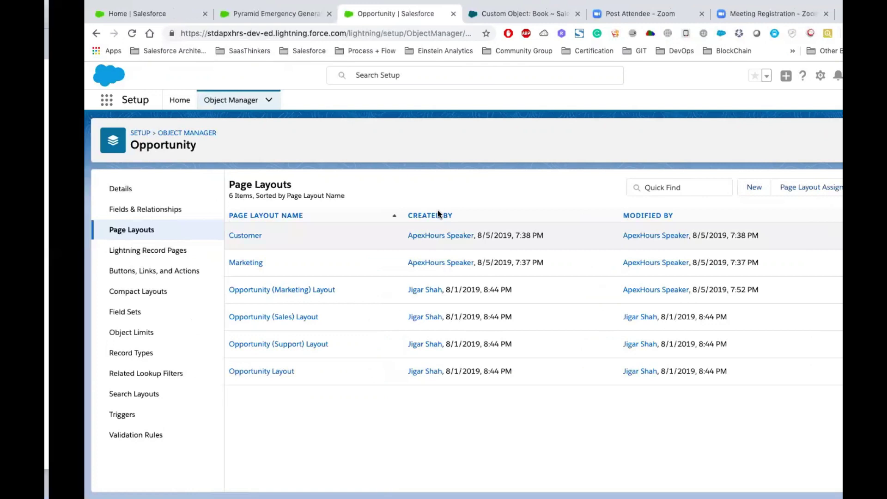
pyautogui.scroll(-3, 88, 446)
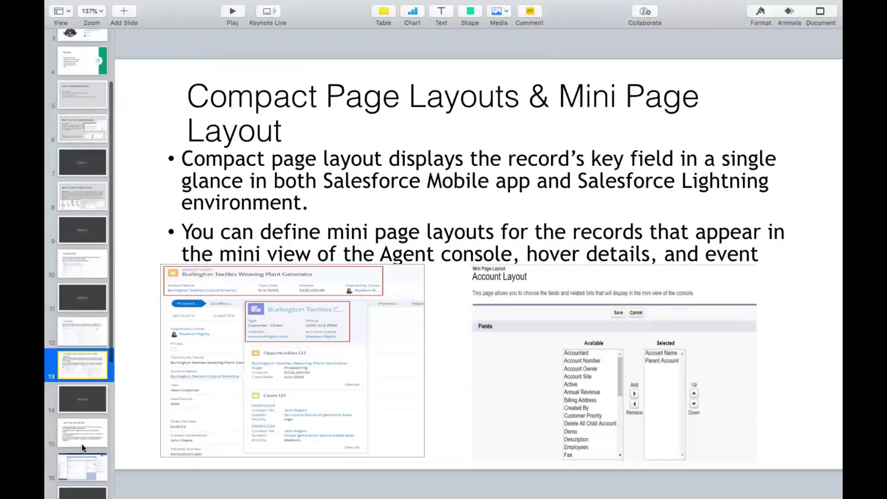
pyautogui.click(79, 429)
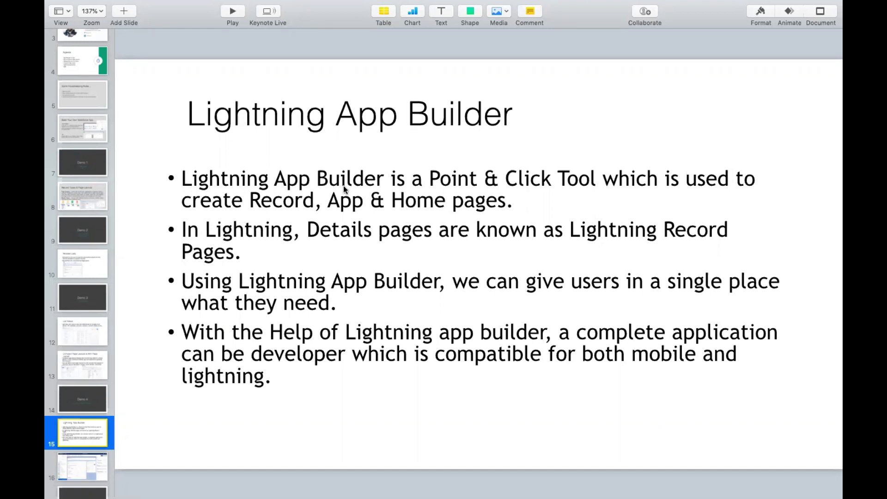
pyautogui.click(85, 468)
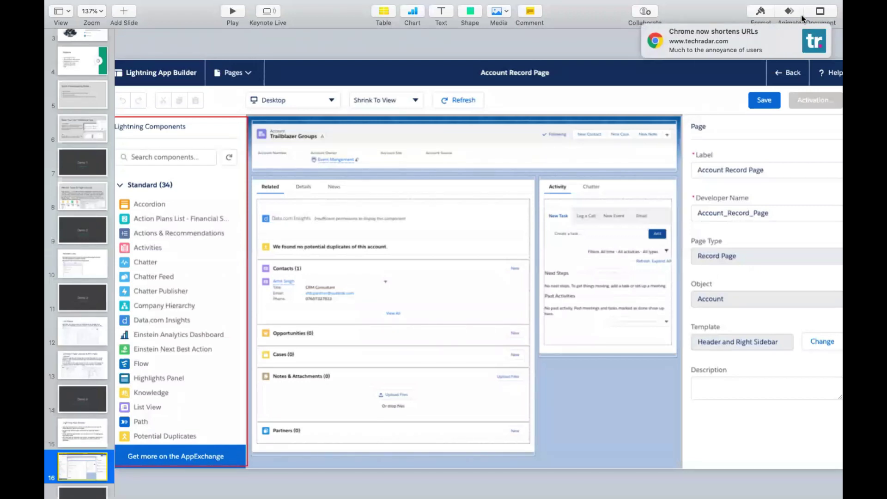
pyautogui.click(812, 34)
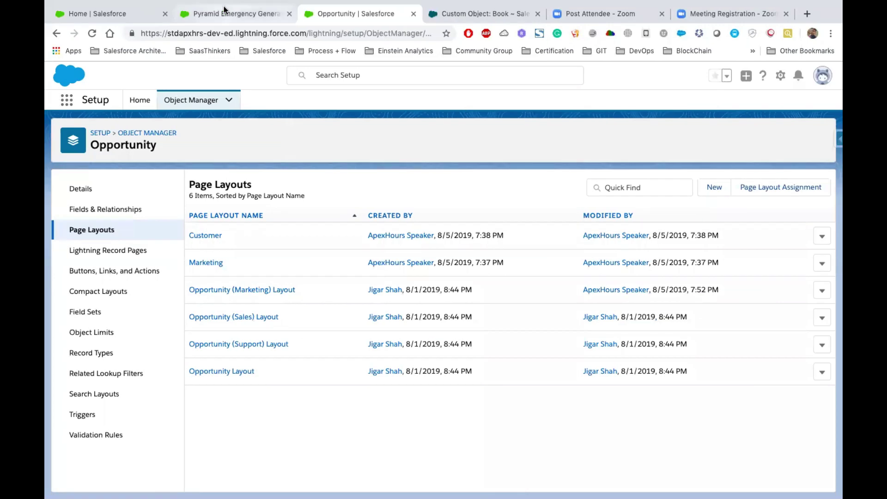
# Switch to the Pyramid Emergency Generators record in Chrome and examine its header, activity area and related lists.
pyautogui.click(227, 14)
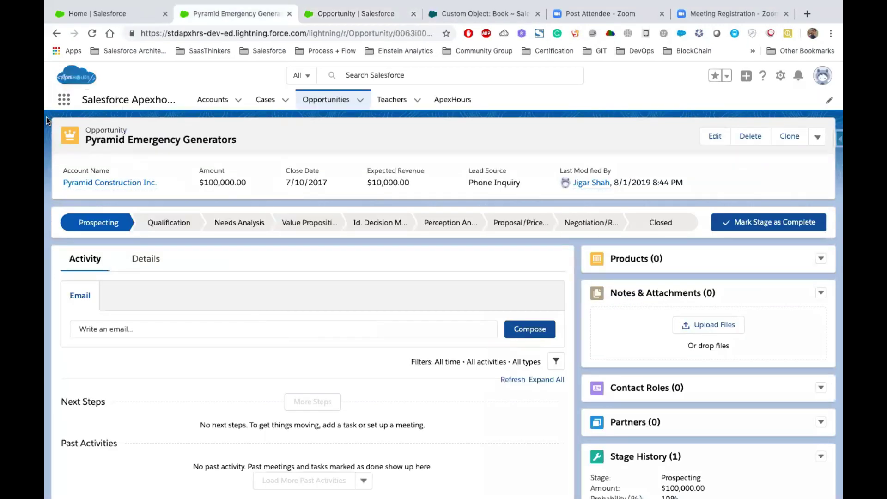
pyautogui.moveTo(49, 120); pyautogui.dragTo(765, 158)
pyautogui.click(281, 136)
pyautogui.moveTo(837, 377); pyautogui.dragTo(818, 498)
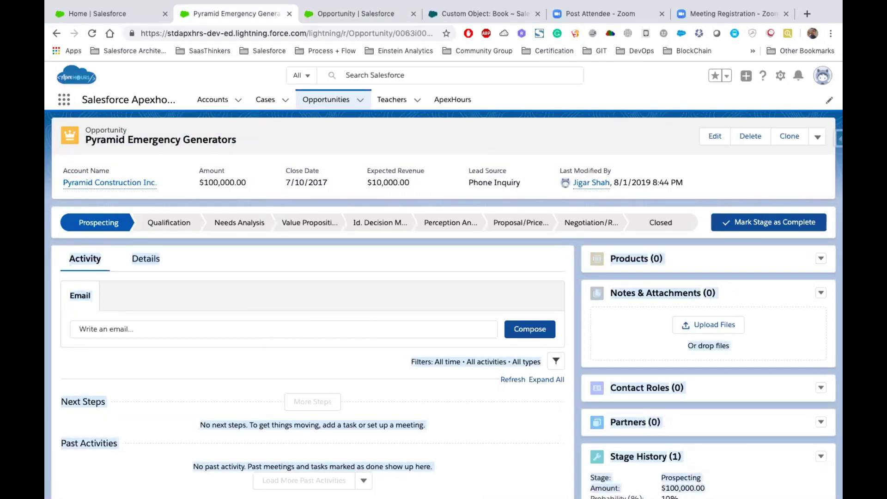
pyautogui.click(459, 258)
# Show the opportunity record's details and examine its highlighted fields, detail fields and related lists.
pyautogui.click(133, 258)
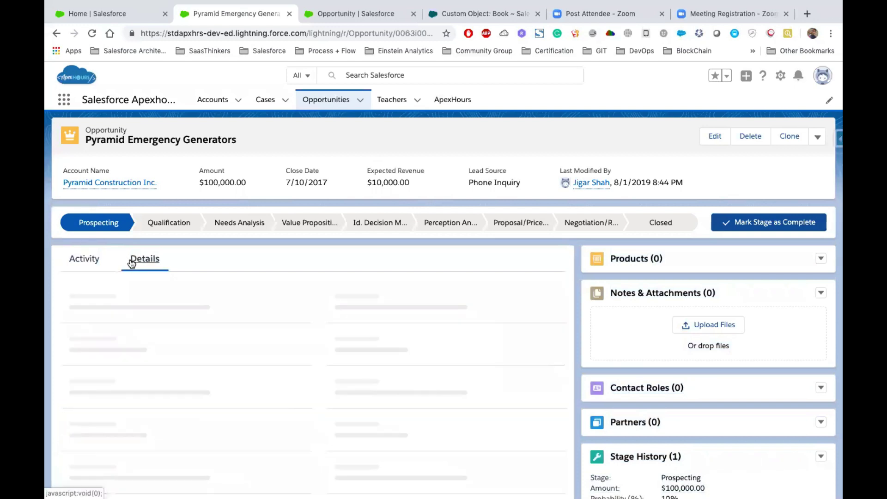
pyautogui.moveTo(56, 161); pyautogui.dragTo(771, 192)
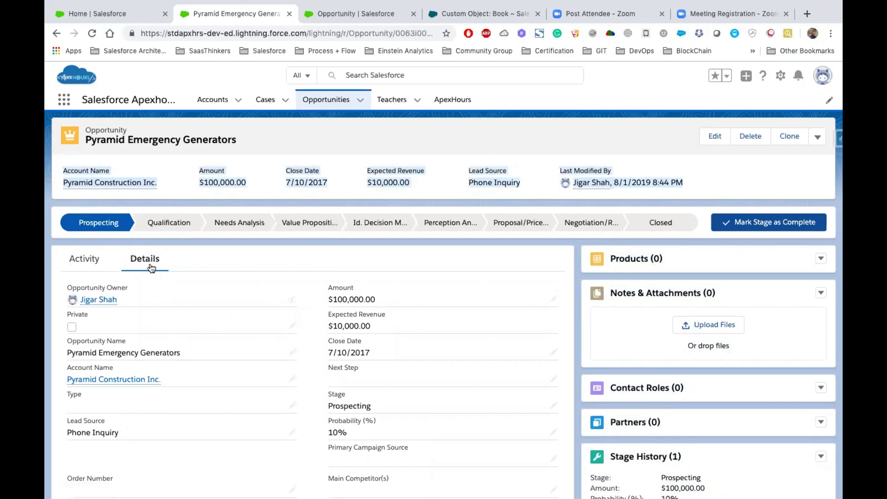
pyautogui.scroll(-3, 147, 268)
pyautogui.moveTo(54, 173); pyautogui.dragTo(631, 347)
pyautogui.scroll(-1, 492, 417)
pyautogui.scroll(5, 631, 348)
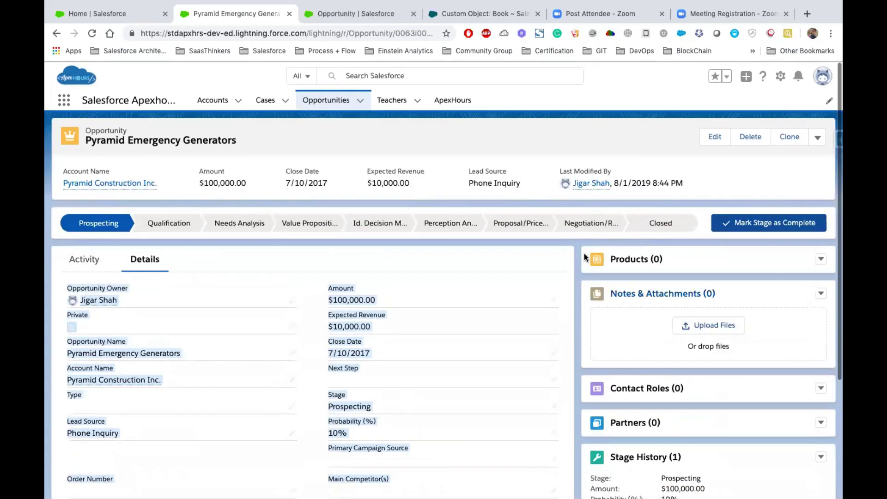
pyautogui.moveTo(799, 477); pyautogui.dragTo(798, 477)
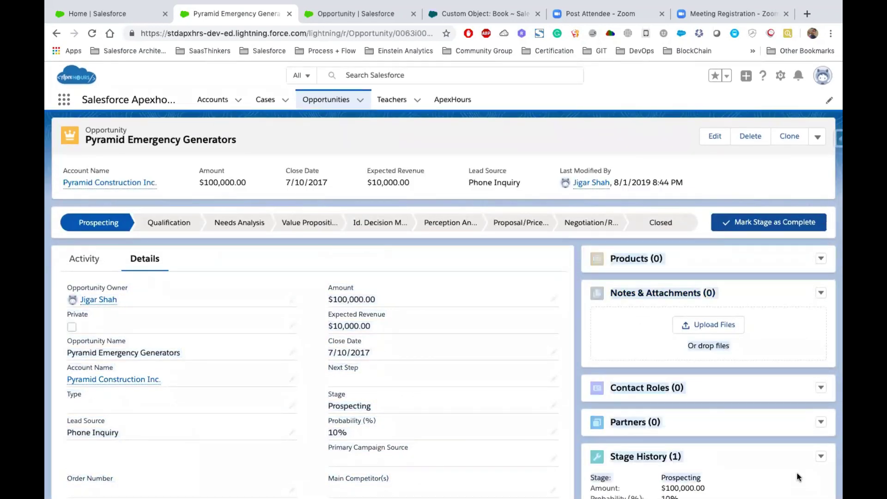
pyautogui.click(398, 254)
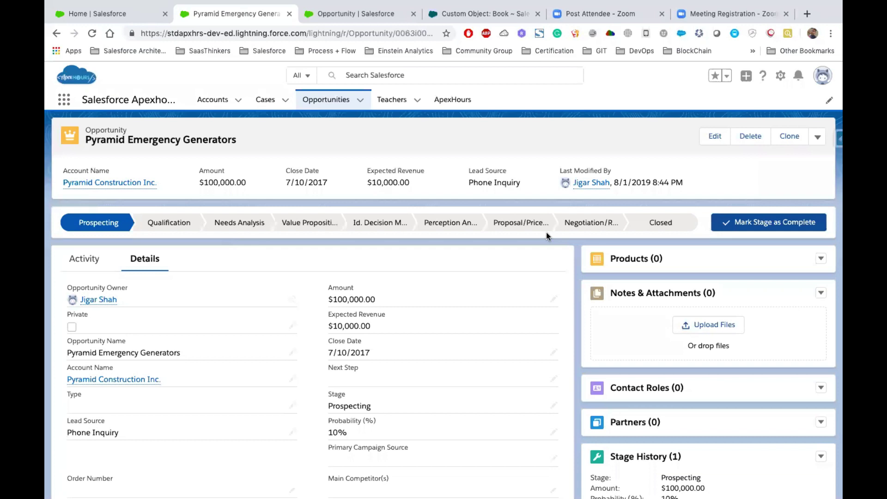
# Open the opportunity's record page for editing in Lightning App Builder and dismiss the walkthrough tip.
pyautogui.click(781, 77)
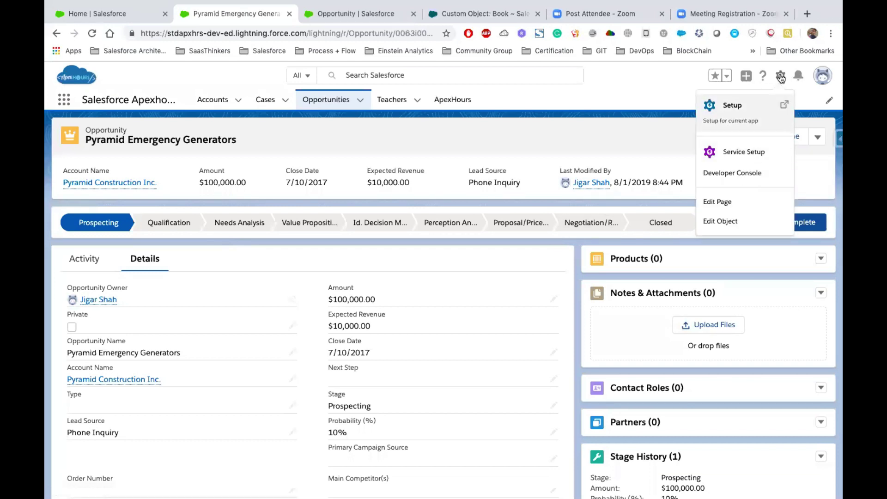
pyautogui.click(711, 203)
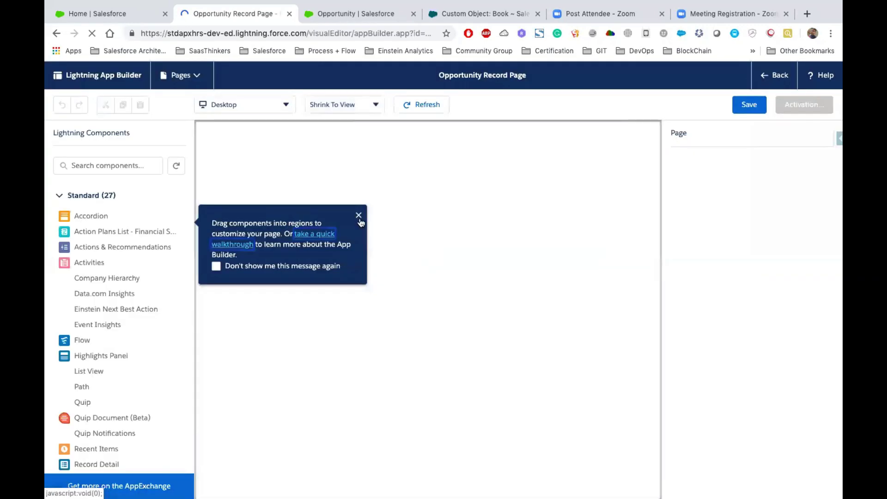
pyautogui.click(358, 213)
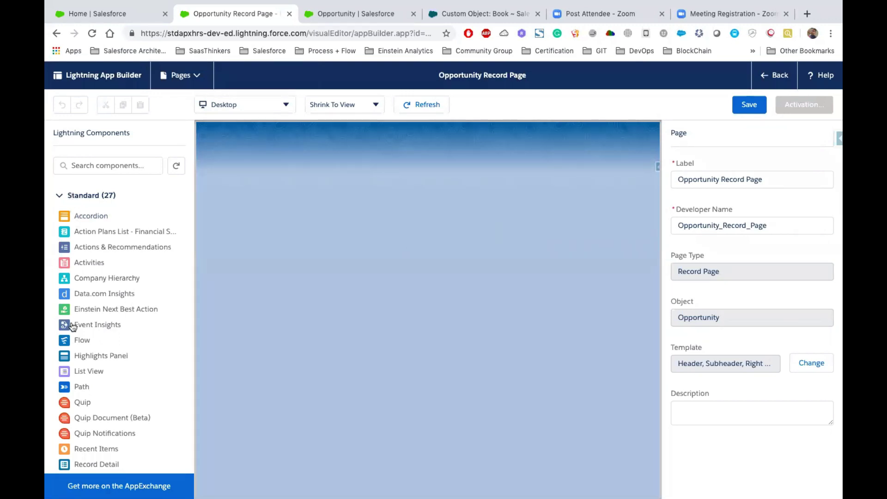
# Look through the standard and custom Lightning components available for the Opportunity Record Page.
pyautogui.scroll(-5, 119, 330)
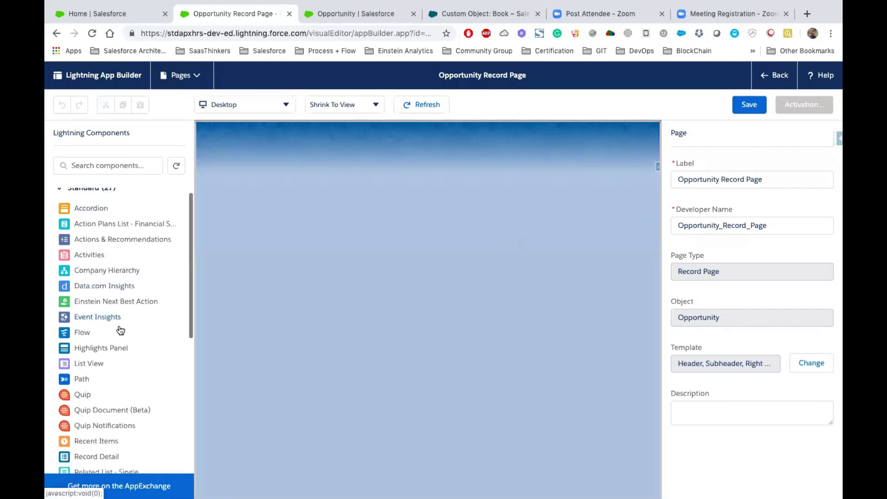
pyautogui.scroll(3, 108, 326)
pyautogui.scroll(1, 108, 326)
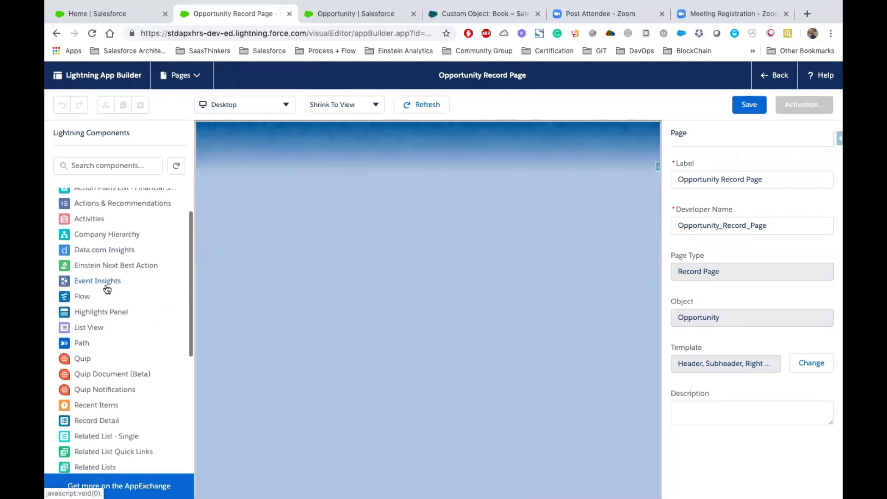
pyautogui.scroll(-3, 107, 288)
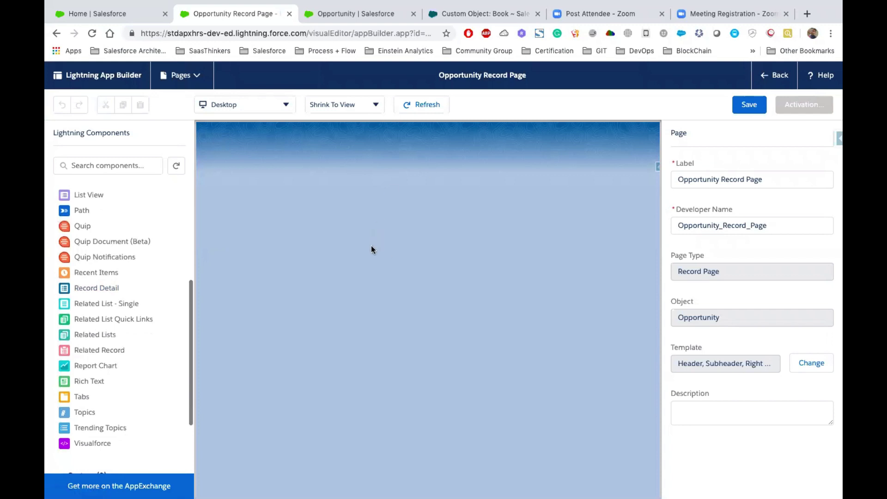
pyautogui.scroll(-2, 93, 403)
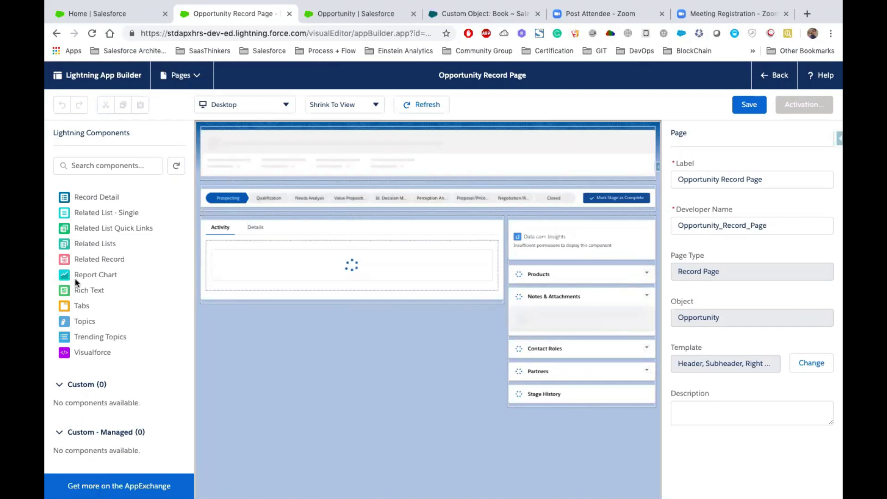
pyautogui.scroll(6, 75, 279)
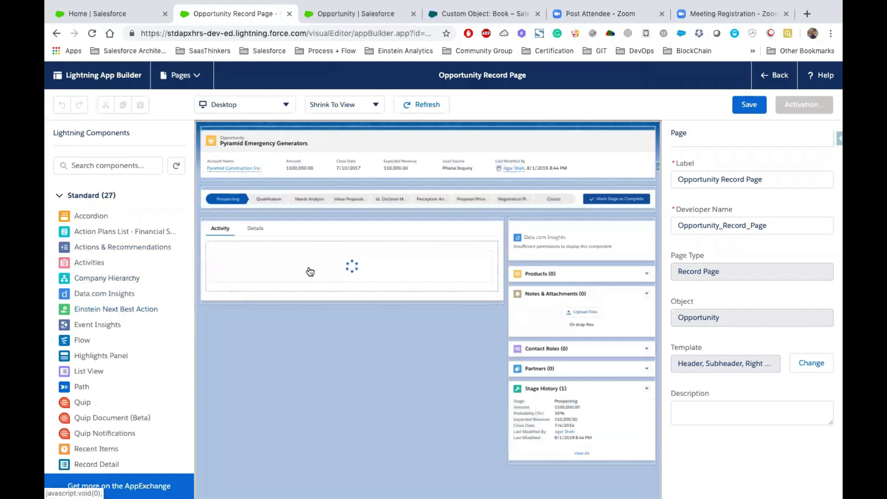
# Remove the Data.com Insights and Related Lists components from the record page's sidebar region.
pyautogui.moveTo(116, 309); pyautogui.dragTo(543, 215)
pyautogui.click(556, 239)
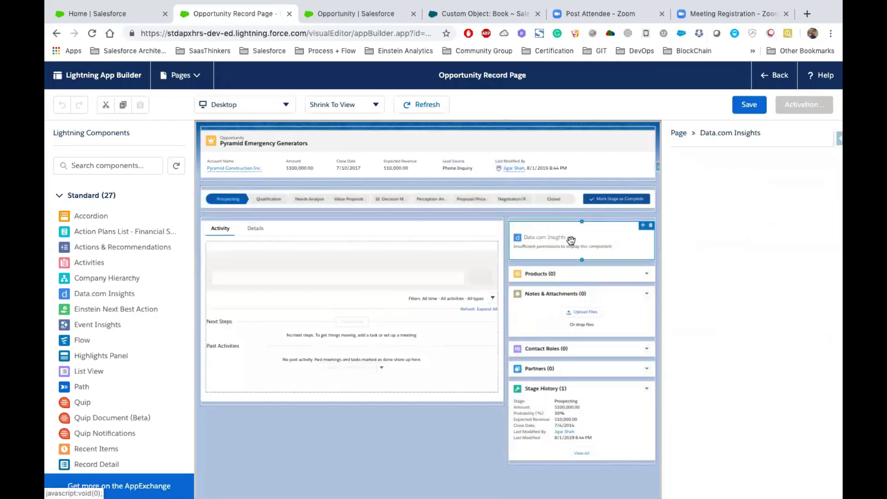
pyautogui.click(650, 230)
pyautogui.click(649, 231)
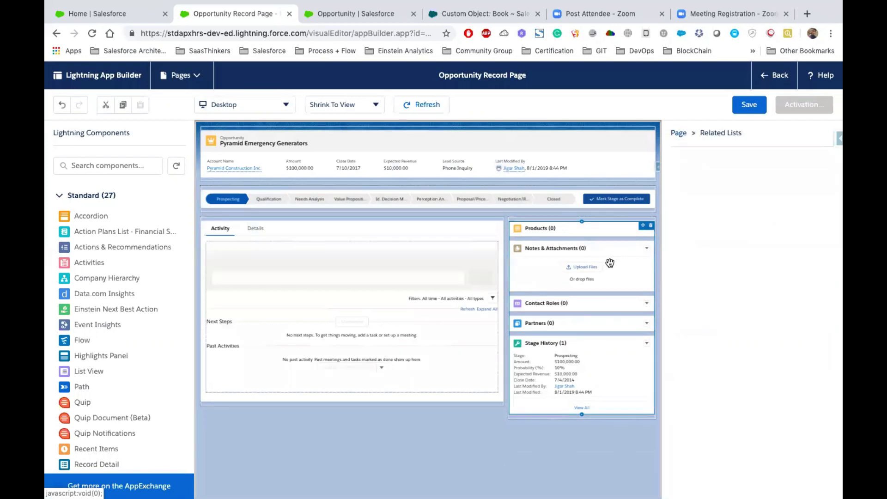
pyautogui.click(649, 232)
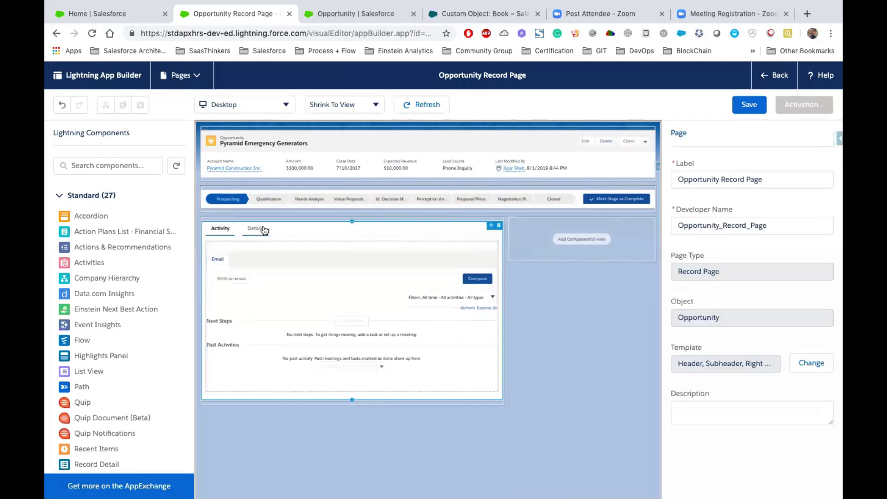
# Add a third tab to the Tabs component and give it the custom label Related Records.
pyautogui.click(291, 230)
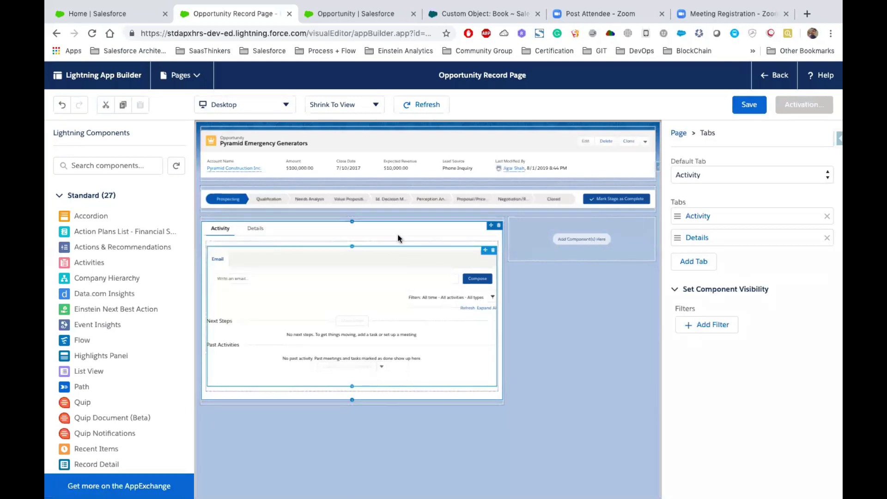
pyautogui.click(698, 262)
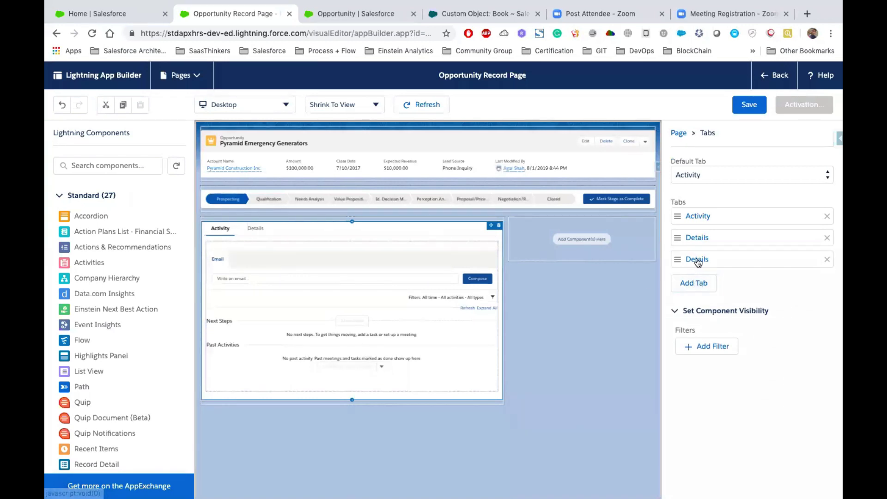
pyautogui.click(714, 261)
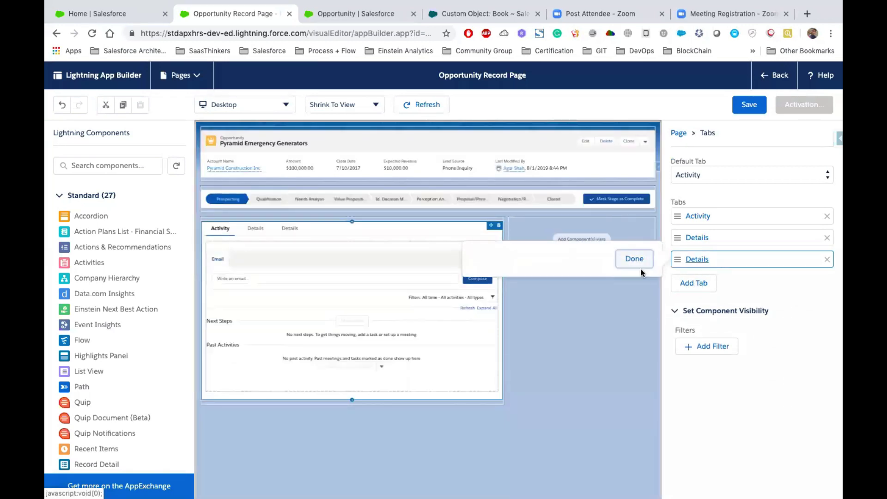
pyautogui.click(542, 276)
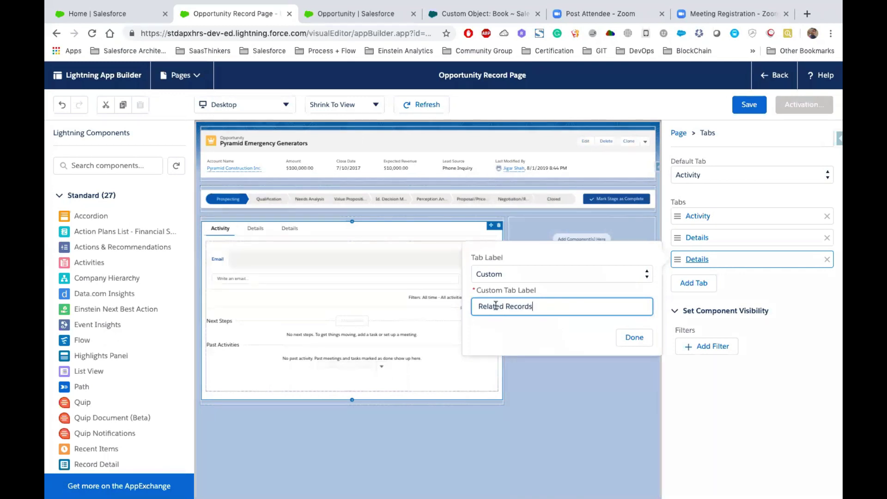
pyautogui.click(633, 338)
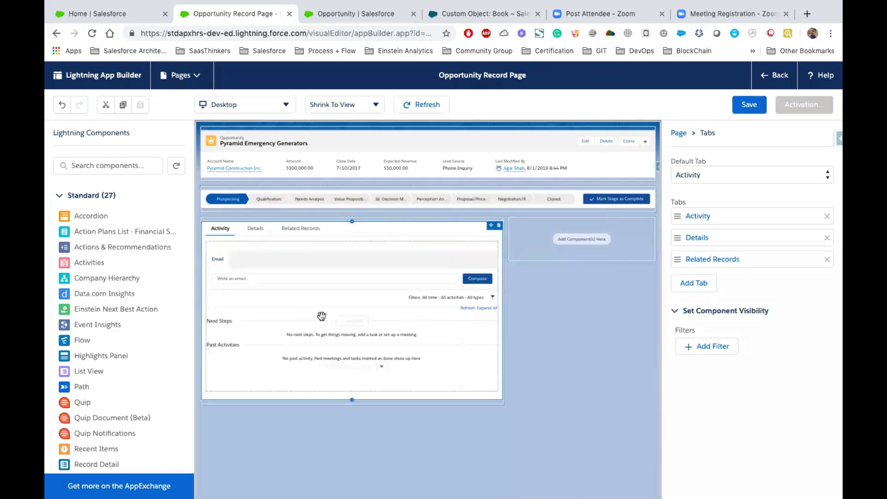
# Place the Related Lists component in the empty Related Records tab.
pyautogui.click(300, 232)
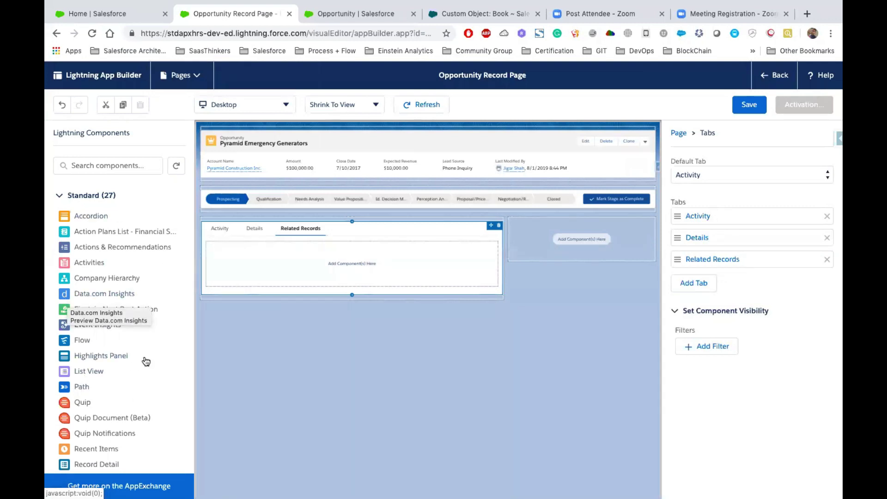
pyautogui.scroll(-5, 144, 360)
pyautogui.scroll(-1, 147, 361)
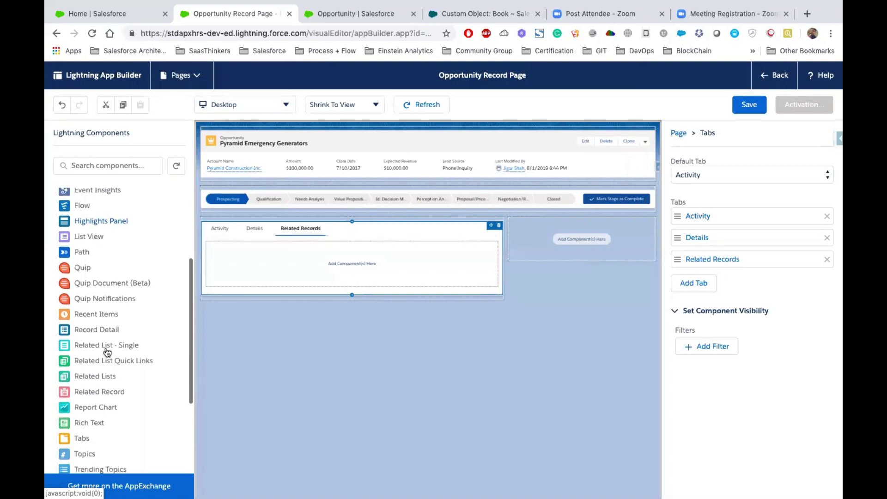
pyautogui.scroll(-1, 125, 400)
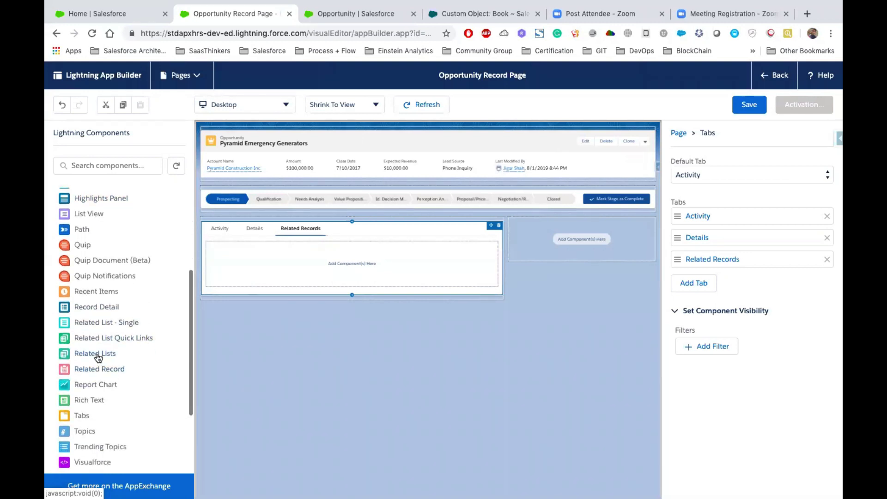
pyautogui.moveTo(140, 330); pyautogui.dragTo(246, 270)
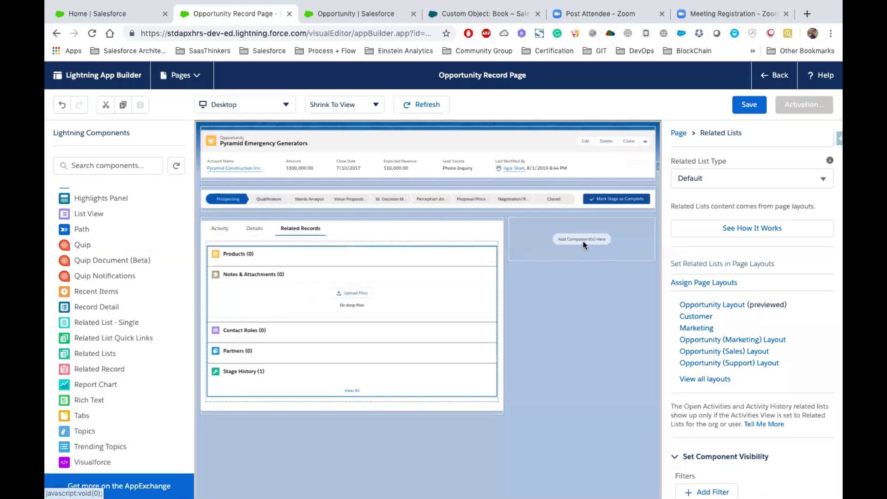
pyautogui.scroll(5, 139, 279)
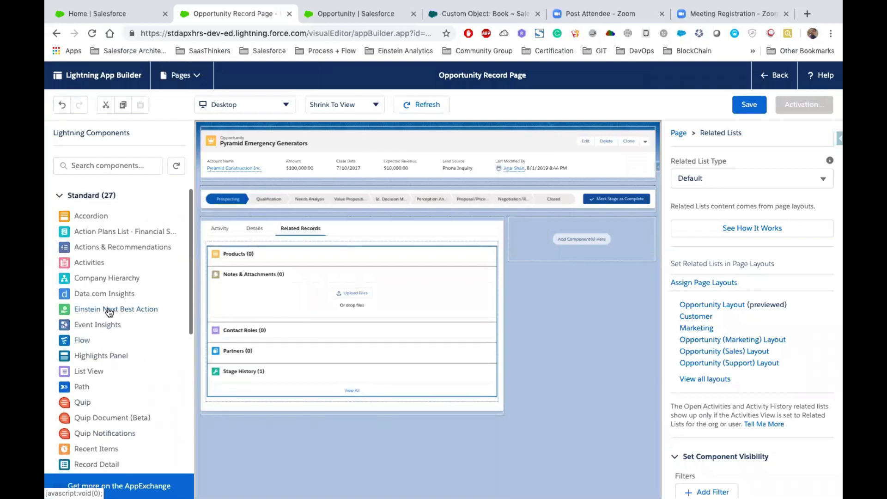
pyautogui.moveTo(110, 310)
pyautogui.mouseDown()
pyautogui.moveTo(532, 238)
pyautogui.moveTo(205, 328)
pyautogui.moveTo(99, 306)
pyautogui.mouseUp()
pyautogui.scroll(-3, 99, 307)
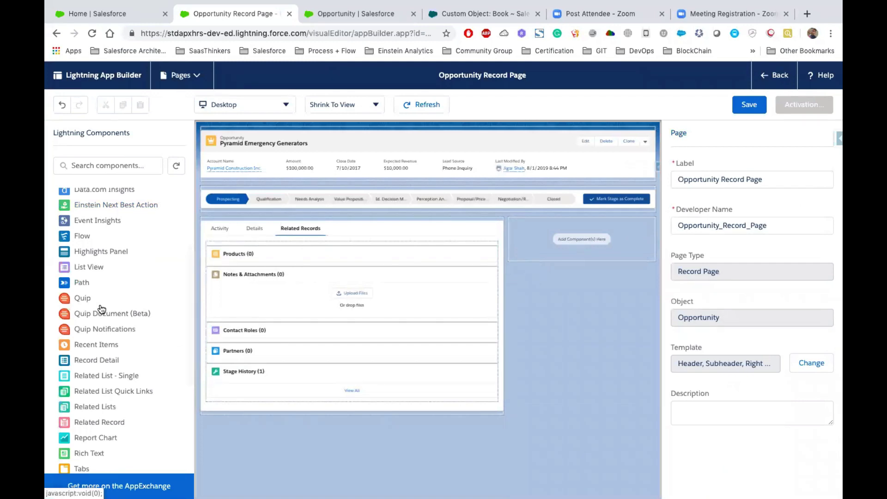
pyautogui.scroll(-3, 101, 309)
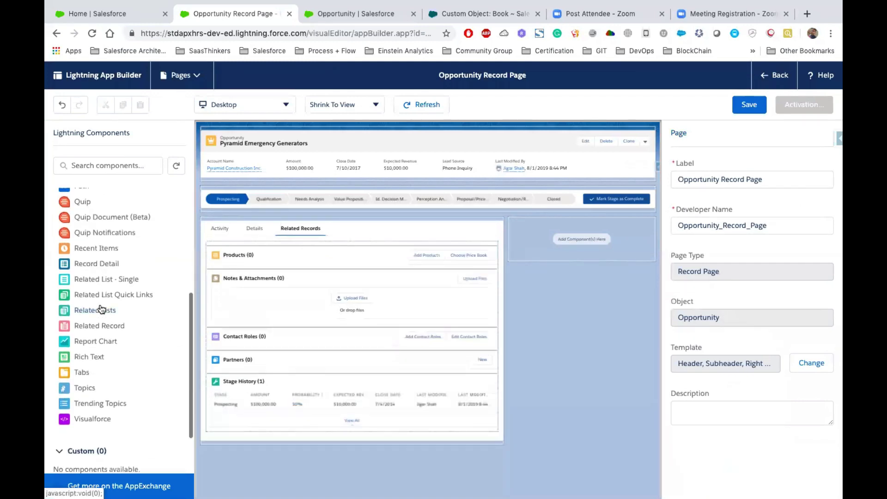
pyautogui.moveTo(104, 401); pyautogui.dragTo(526, 239)
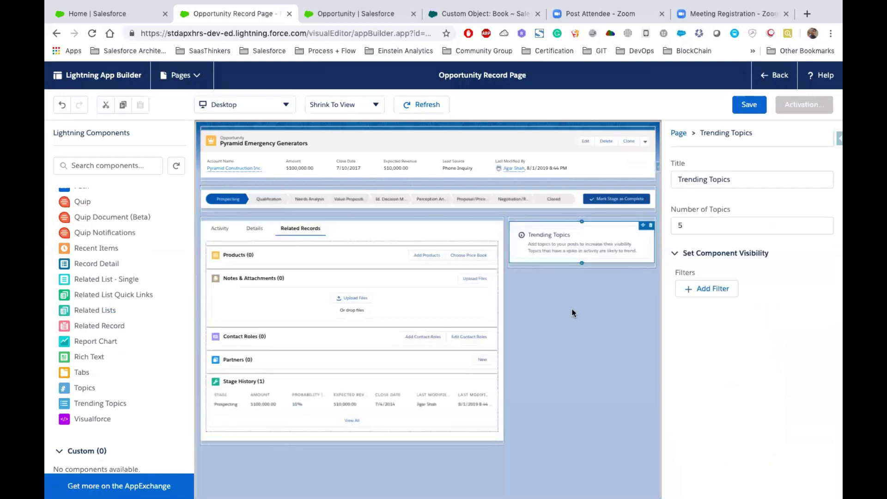
pyautogui.click(651, 226)
# Place the Recent Items component in the empty sidebar region of the Opportunity Record Page.
pyautogui.scroll(2, 101, 306)
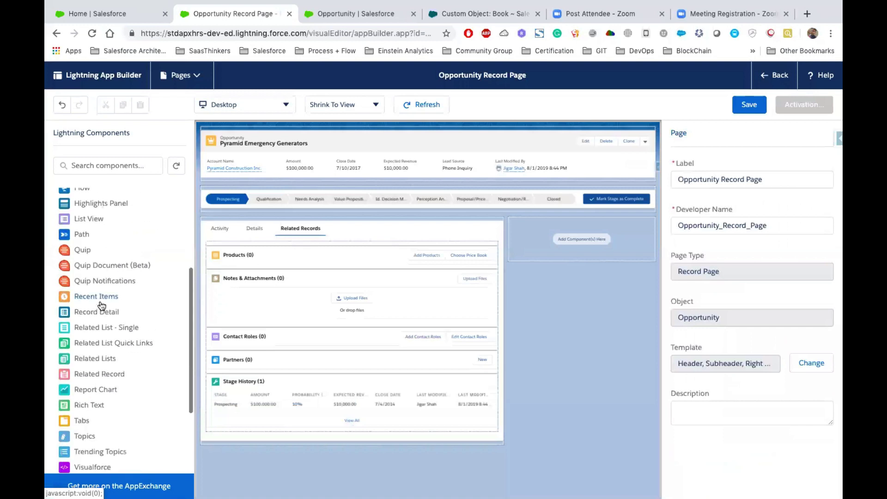
pyautogui.moveTo(122, 297); pyautogui.dragTo(571, 233)
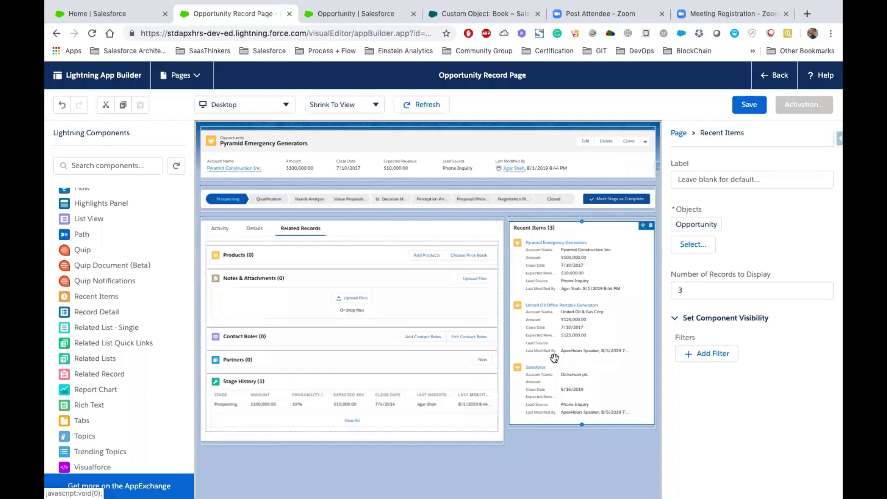
# Set the Highlights Panel to show 6 visible action buttons, leaving it not collapsed.
pyautogui.click(337, 157)
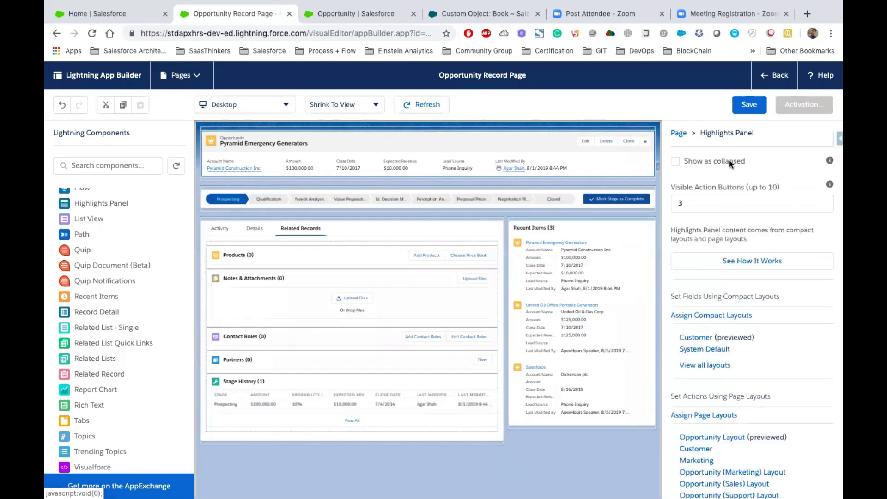
pyautogui.click(676, 161)
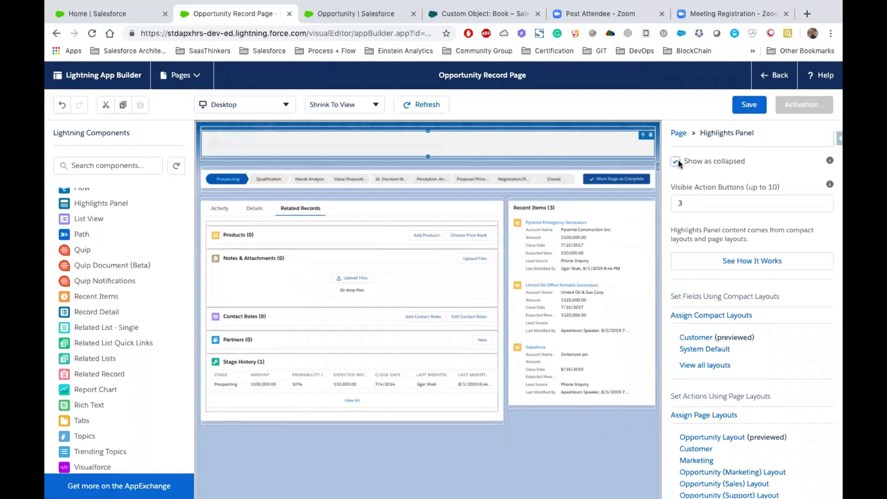
pyautogui.click(676, 161)
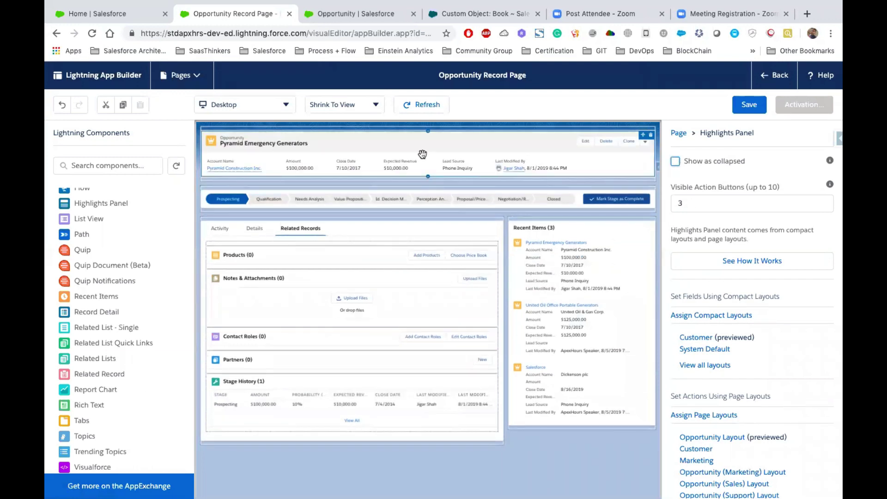
pyautogui.click(698, 205)
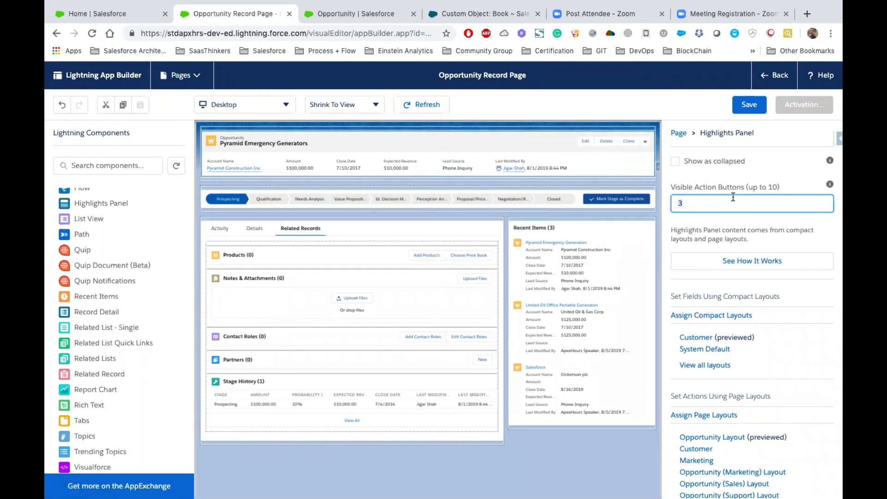
pyautogui.click(722, 223)
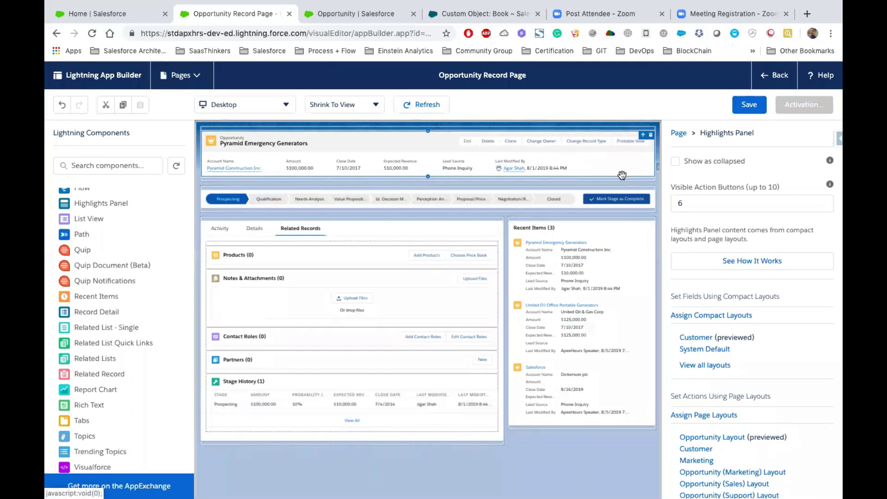
# Examine the Details tab and the compact and page layout assignments behind the Highlights Panel.
pyautogui.scroll(-3, 711, 263)
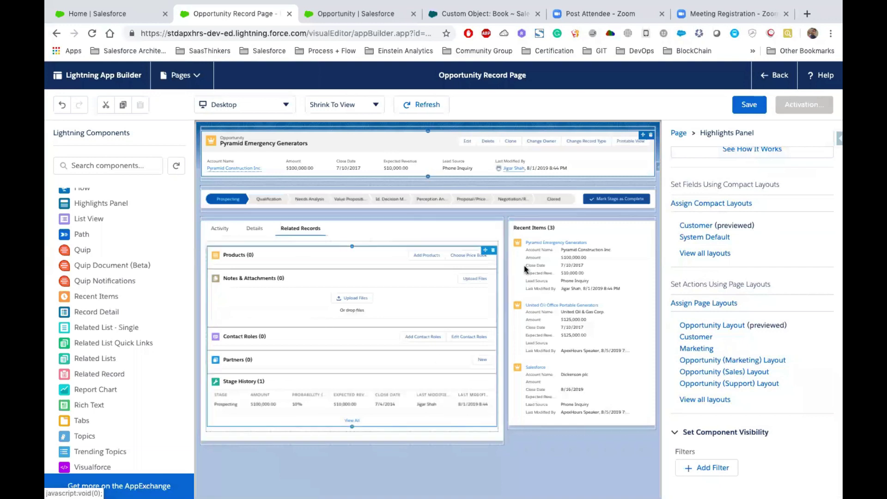
pyautogui.click(270, 226)
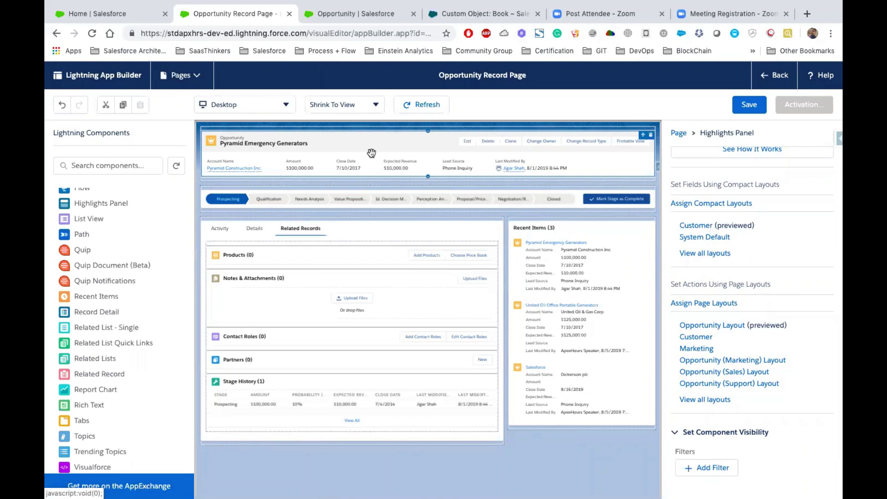
pyautogui.click(254, 233)
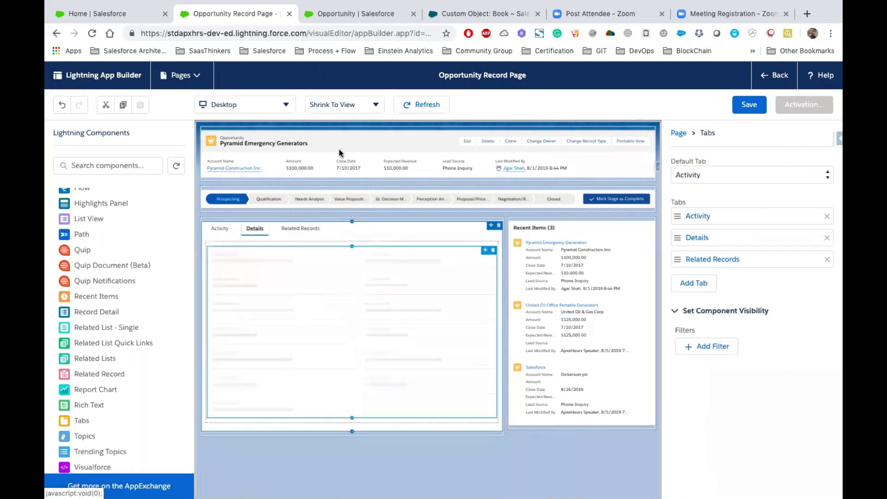
pyautogui.click(340, 148)
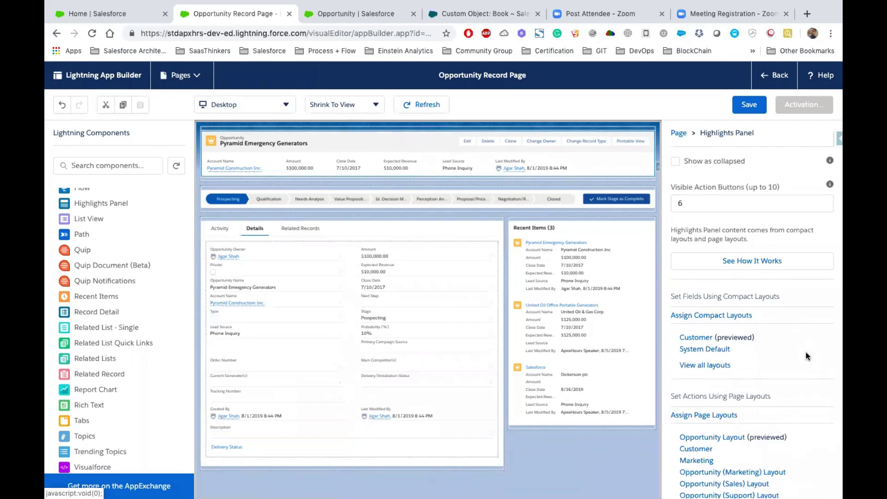
pyautogui.scroll(-3, 687, 366)
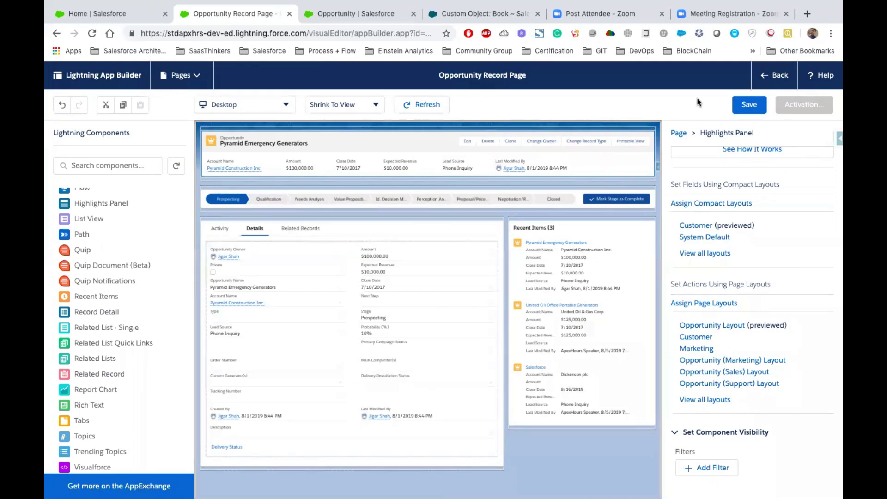
# Save the Opportunity Record Page and activate it as the org default for desktop and phone.
pyautogui.click(744, 104)
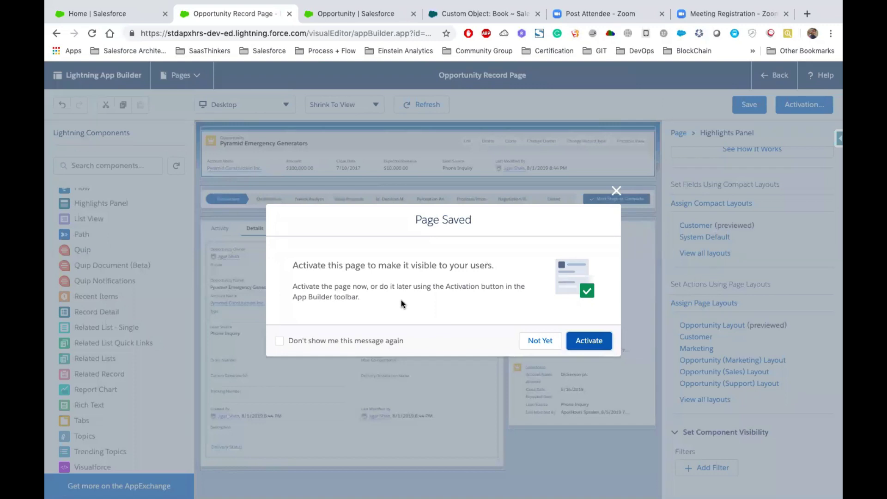
pyautogui.click(596, 343)
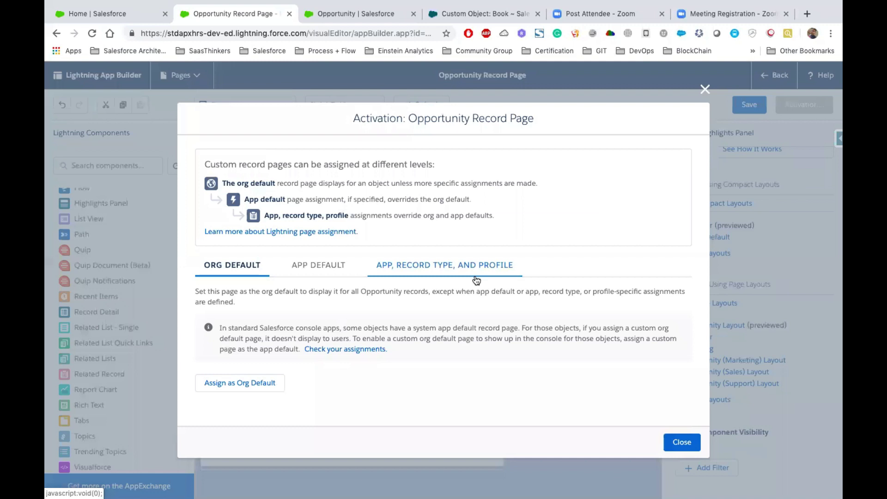
pyautogui.click(232, 387)
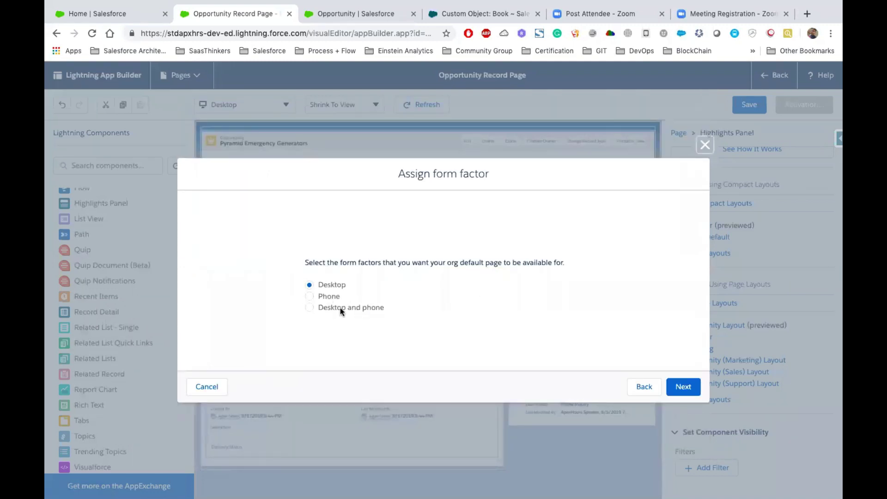
pyautogui.click(340, 308)
pyautogui.click(693, 389)
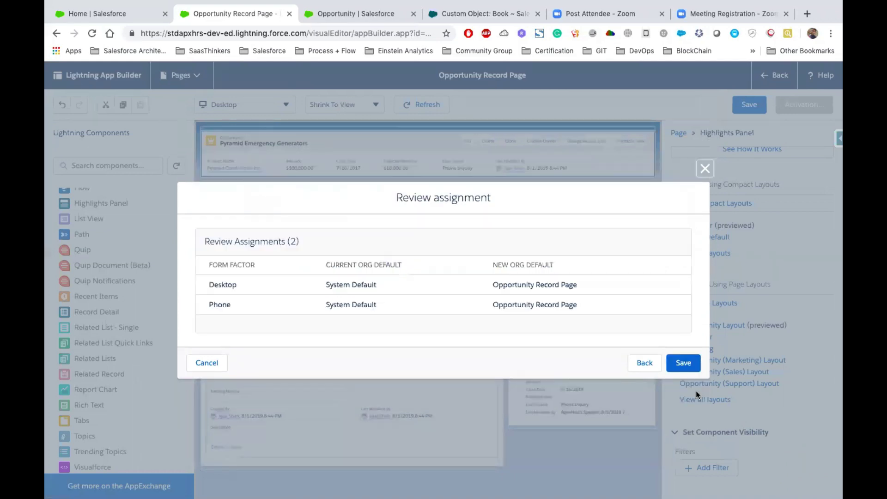
pyautogui.click(685, 361)
# Return to the Pyramid Emergency Generators opportunity and review its header, tabs and Recent Items sidebar.
pyautogui.click(780, 76)
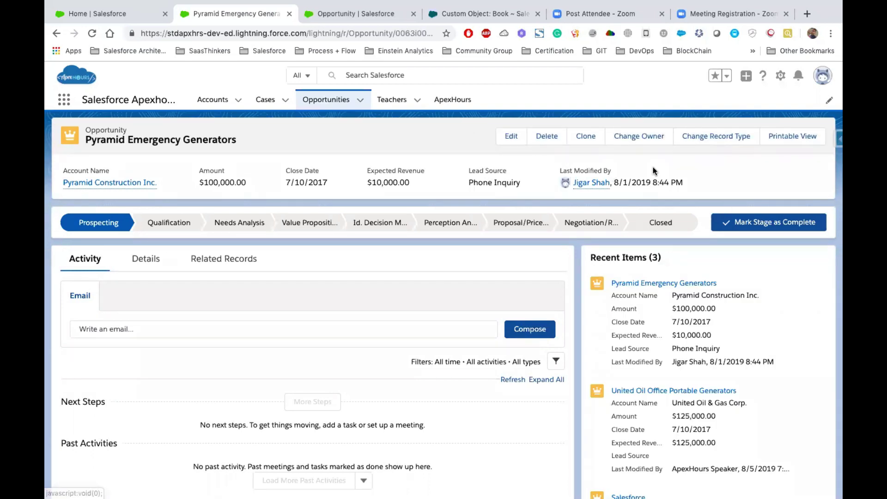
pyautogui.scroll(-3, 659, 327)
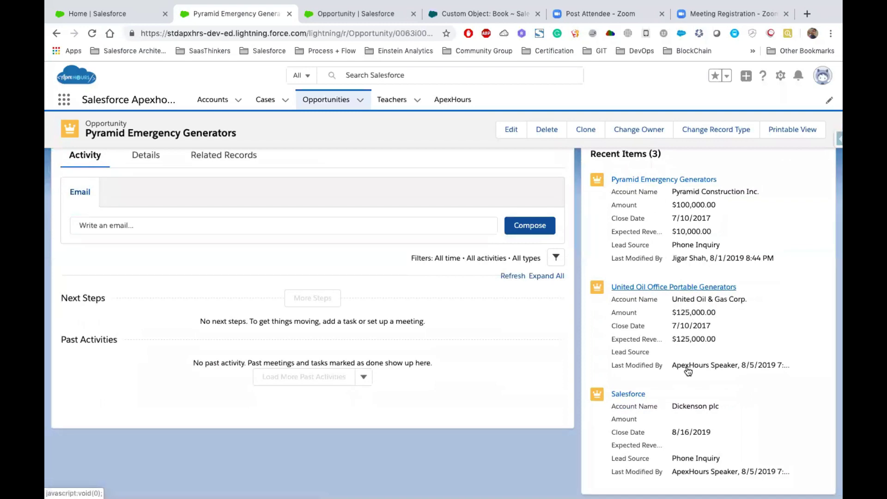
pyautogui.scroll(3, 688, 371)
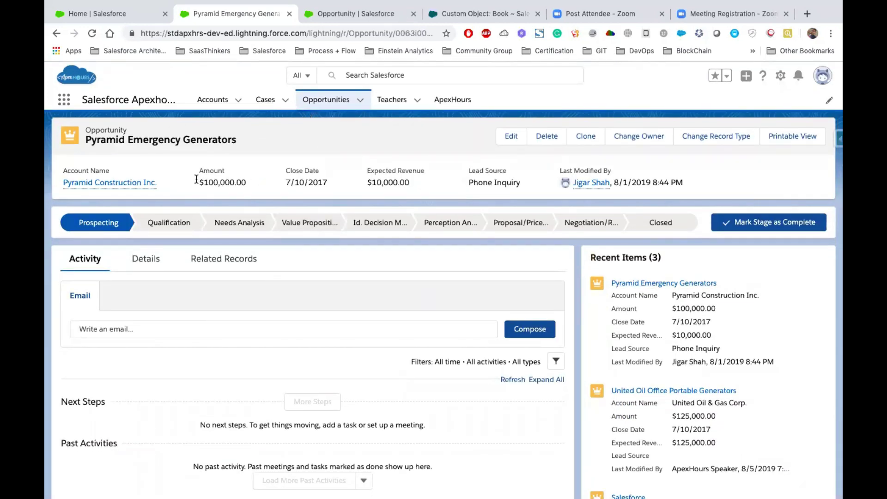
# Search Setup for Lightning App and open the Lightning App Builder page.
pyautogui.click(342, 18)
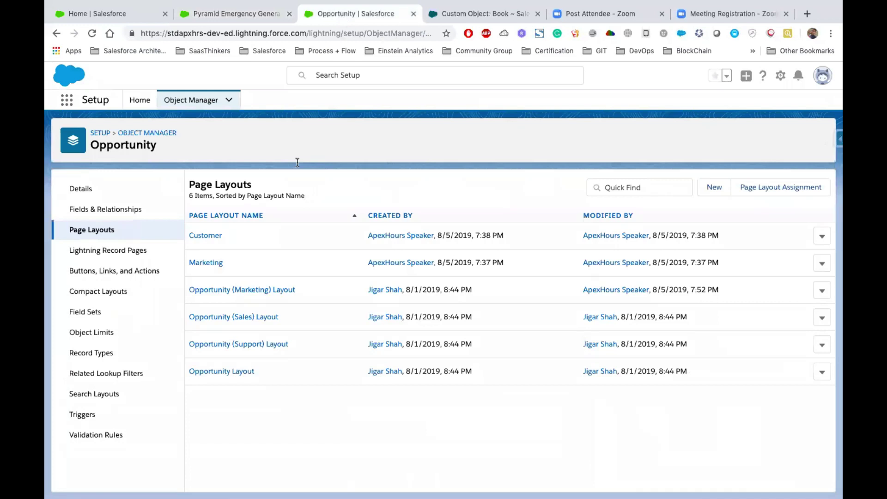
pyautogui.click(183, 99)
pyautogui.click(136, 107)
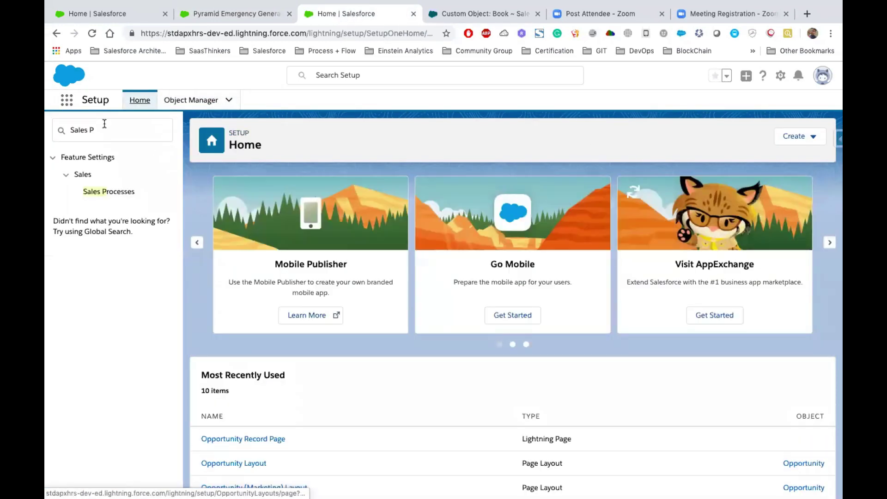
pyautogui.click(104, 124)
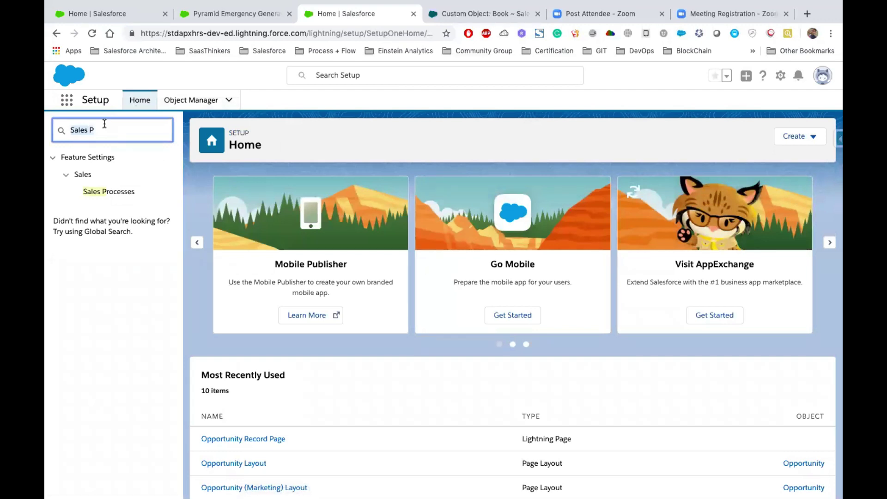
pyautogui.write('Lightning App')
pyautogui.click(109, 176)
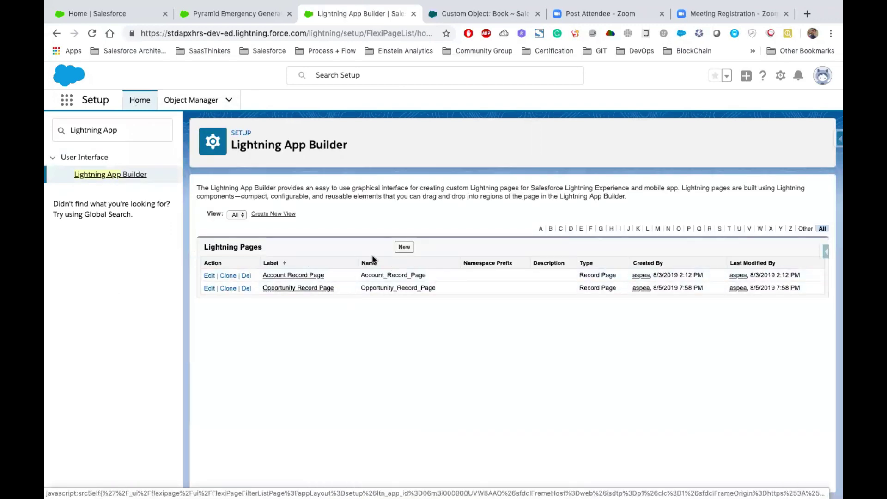
# Create a new Lightning App Page labelled Webinars using the Header and Two Regions template.
pyautogui.moveTo(345, 287); pyautogui.dragTo(402, 248)
pyautogui.click(402, 248)
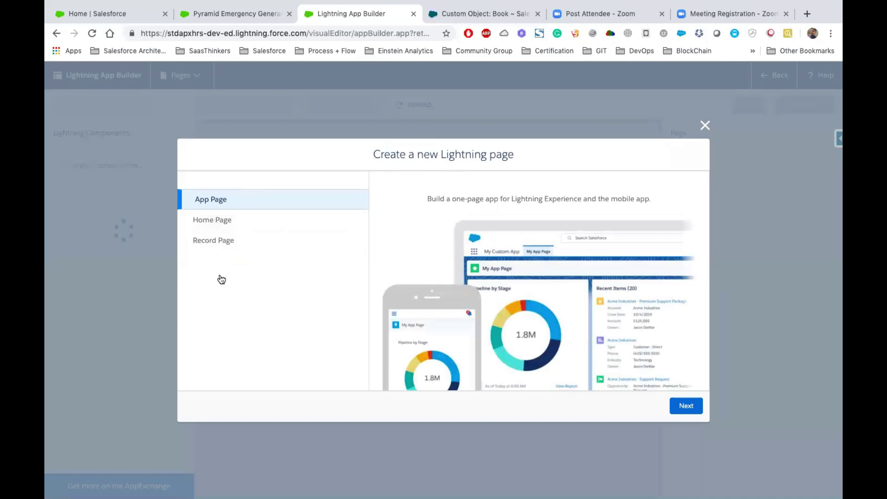
pyautogui.click(687, 404)
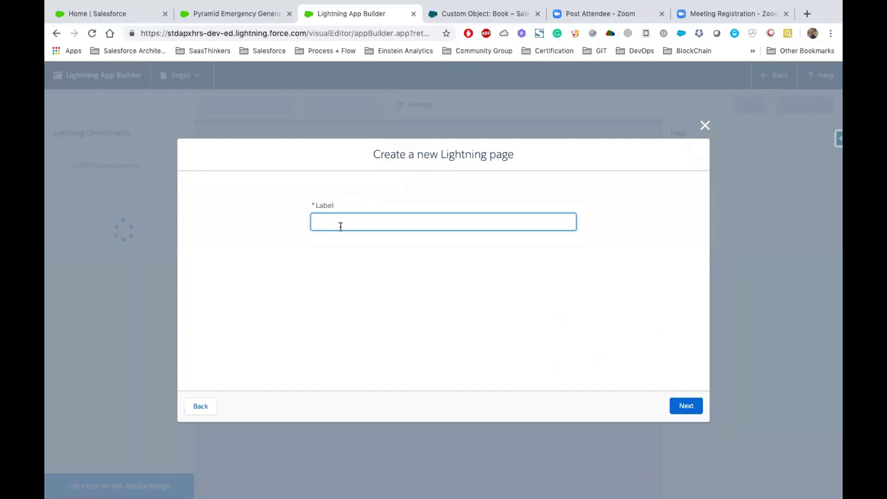
pyautogui.click(679, 405)
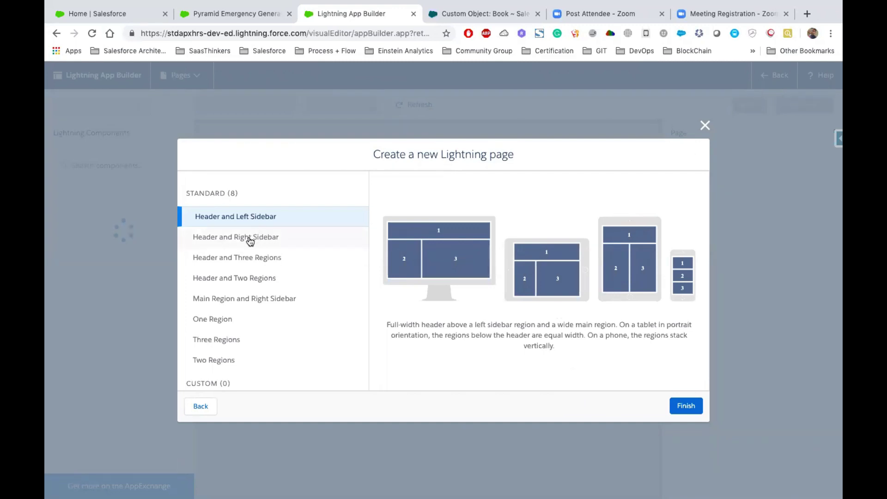
pyautogui.click(276, 296)
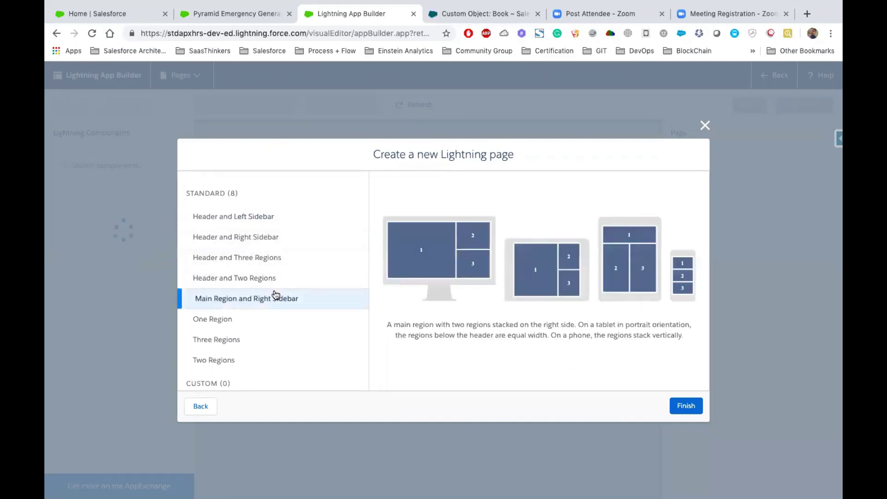
pyautogui.click(248, 278)
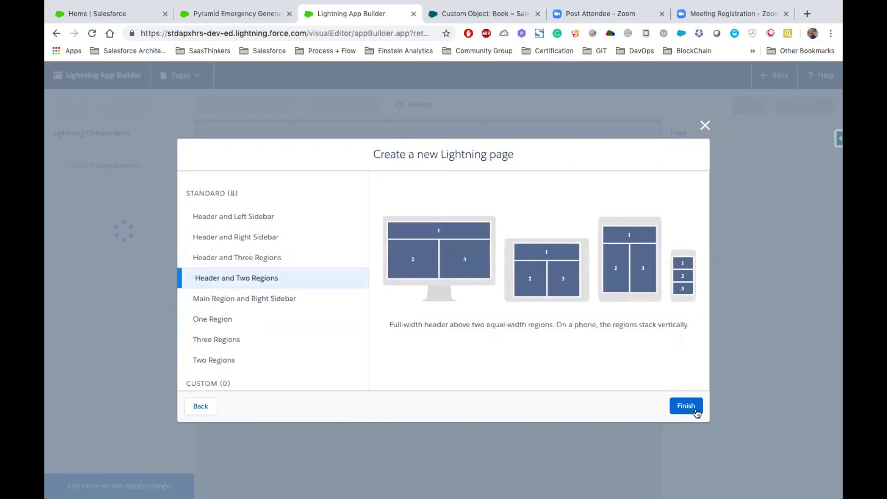
pyautogui.click(686, 407)
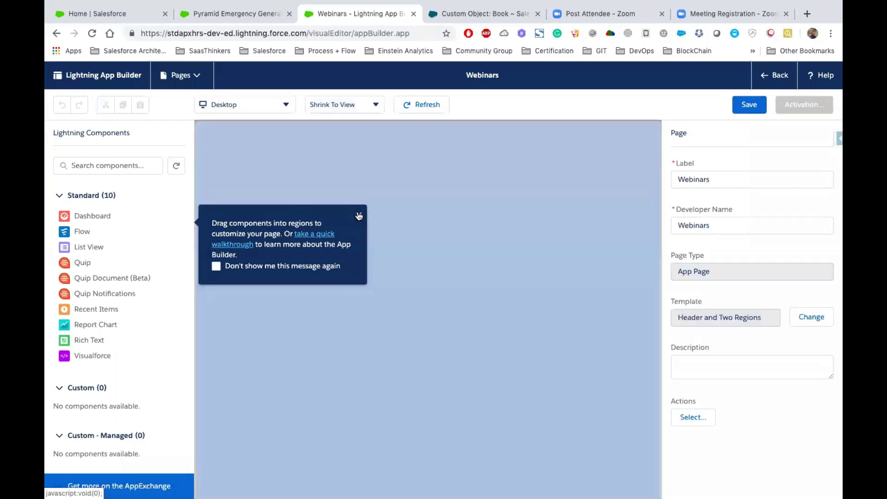
pyautogui.click(358, 215)
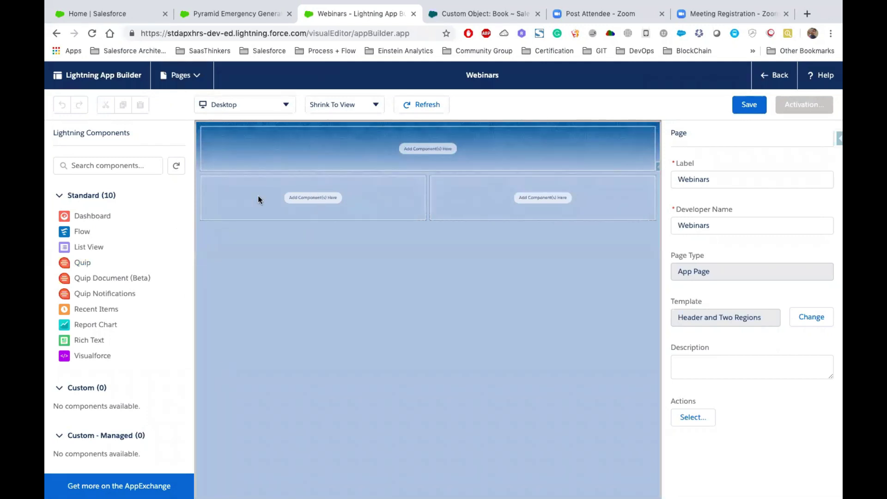
pyautogui.click(110, 322)
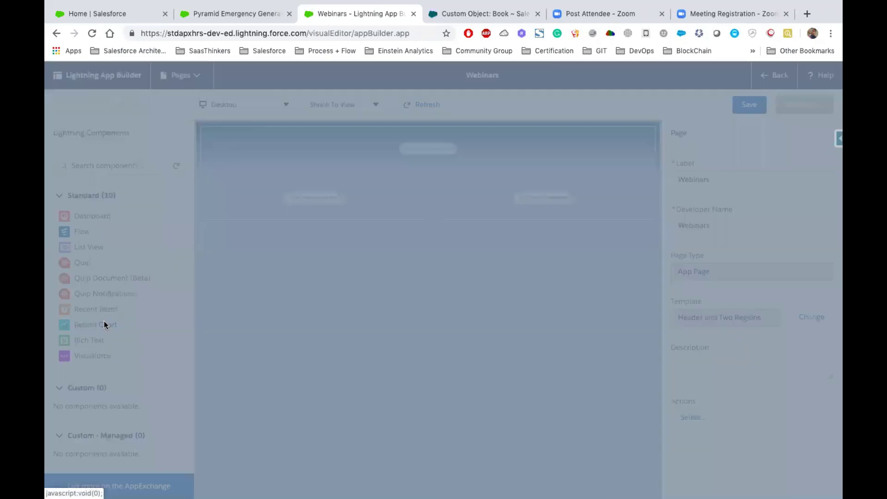
pyautogui.click(616, 214)
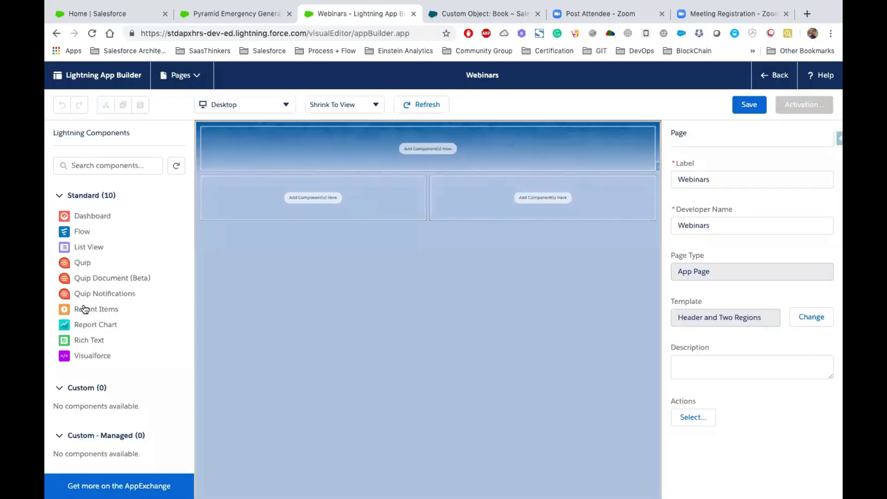
pyautogui.moveTo(92, 325); pyautogui.dragTo(293, 187)
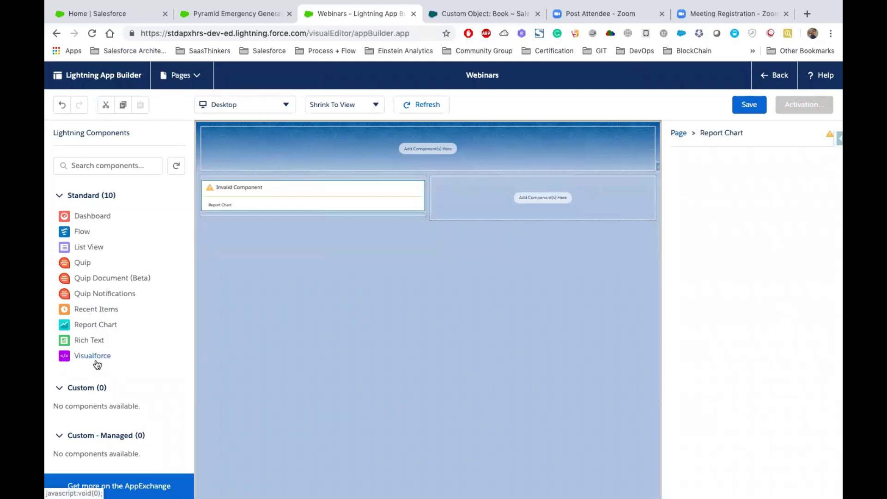
pyautogui.moveTo(90, 362); pyautogui.dragTo(509, 185)
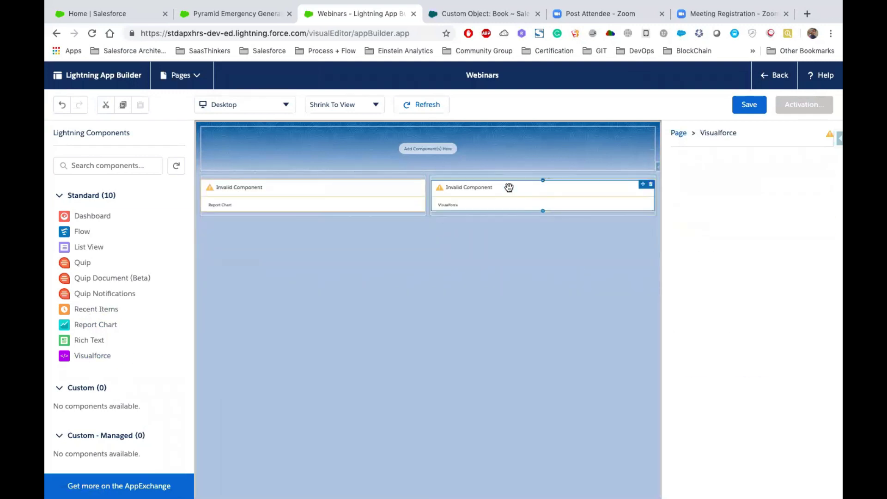
pyautogui.click(362, 198)
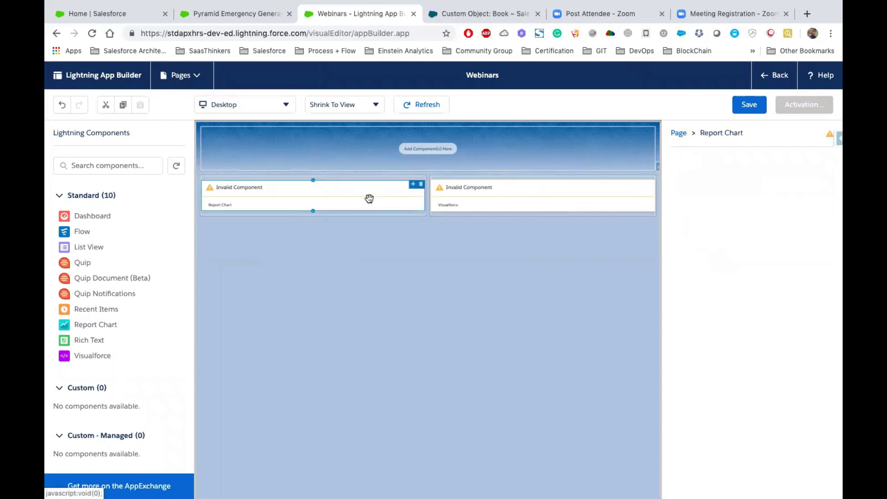
pyautogui.click(822, 227)
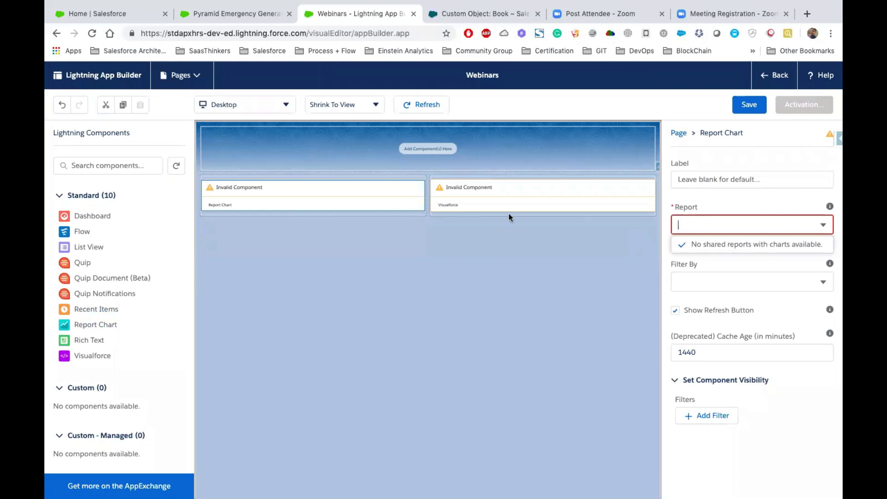
pyautogui.moveTo(93, 217); pyautogui.dragTo(283, 156)
pyautogui.moveTo(171, 217); pyautogui.dragTo(93, 182)
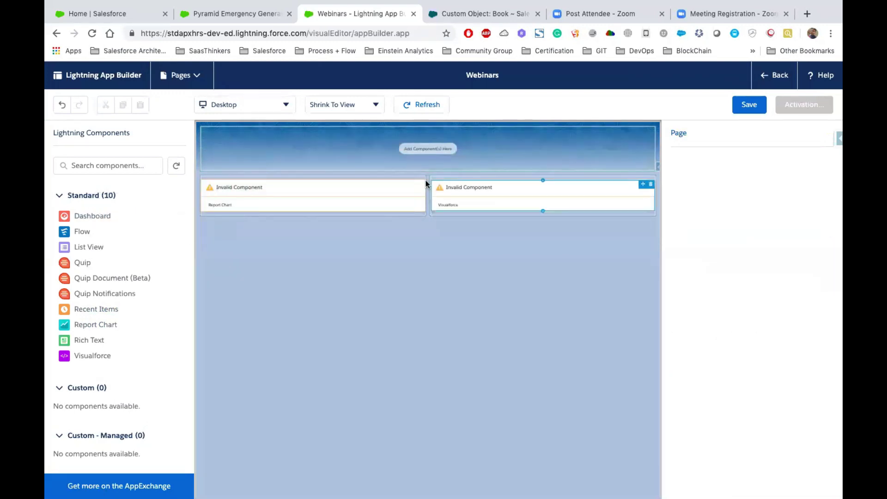
pyautogui.click(421, 184)
pyautogui.click(654, 184)
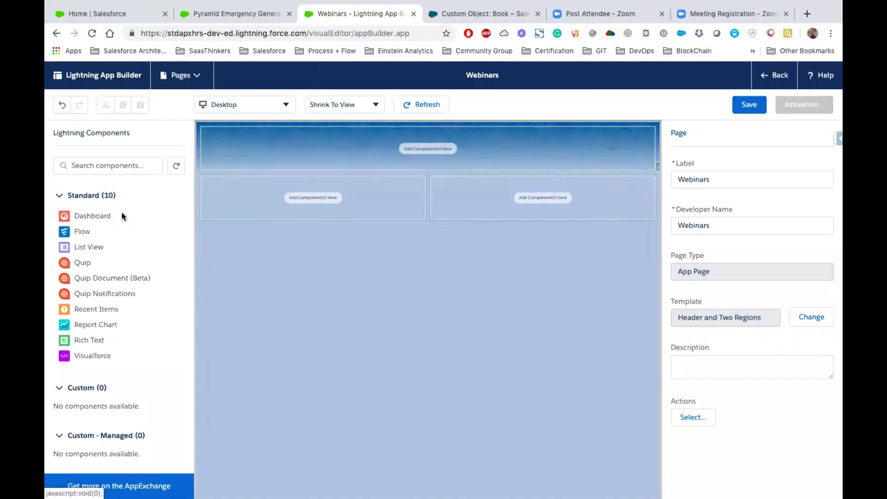
# Place a List View component in the page's left region and a Recent Items component in the right region.
pyautogui.moveTo(125, 244); pyautogui.dragTo(261, 200)
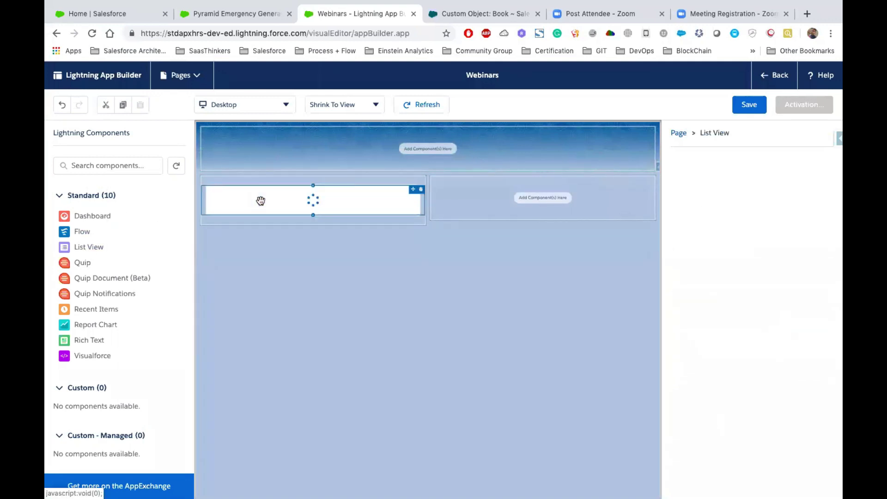
pyautogui.moveTo(103, 311); pyautogui.dragTo(543, 198)
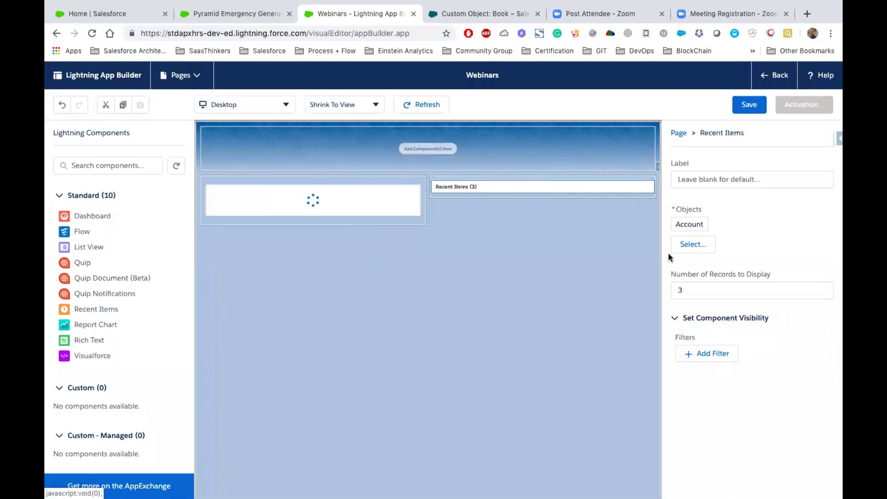
# Add the Lead and Product objects to the Recent Items component and set its number of records to display to 5.
pyautogui.click(704, 253)
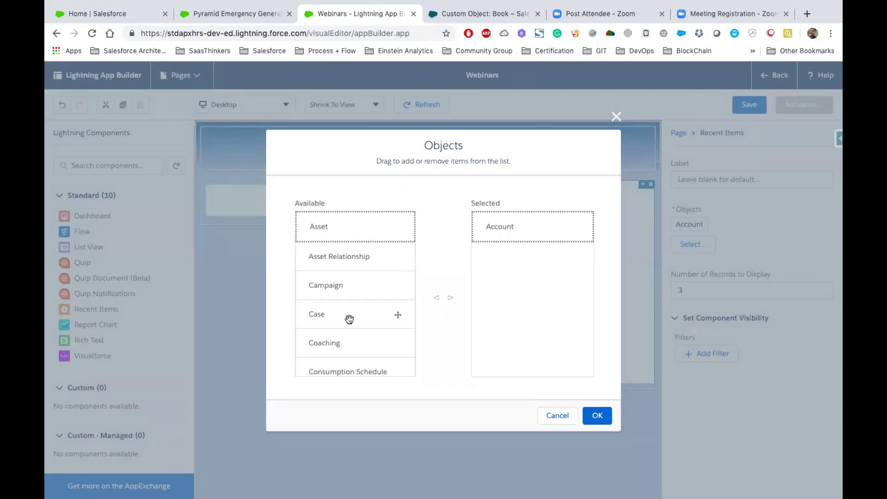
pyautogui.scroll(-9, 350, 319)
pyautogui.scroll(-8, 347, 299)
pyautogui.scroll(2, 347, 300)
pyautogui.moveTo(340, 268); pyautogui.dragTo(535, 272)
pyautogui.scroll(-2, 374, 308)
pyautogui.scroll(-3, 375, 309)
pyautogui.moveTo(333, 264); pyautogui.dragTo(508, 305)
pyautogui.click(595, 418)
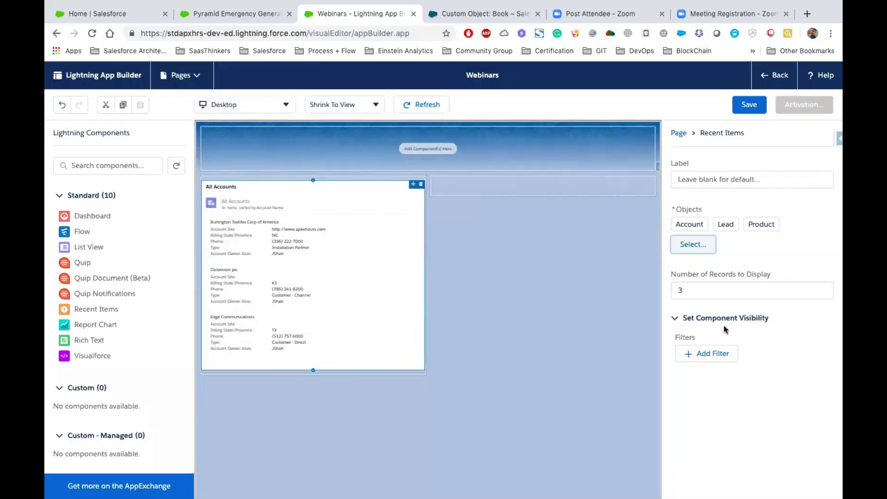
pyautogui.click(696, 291)
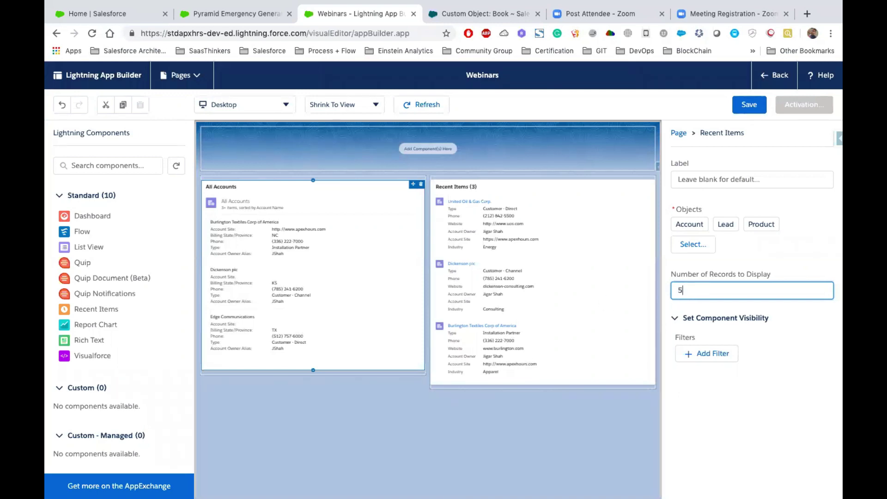
pyautogui.click(728, 306)
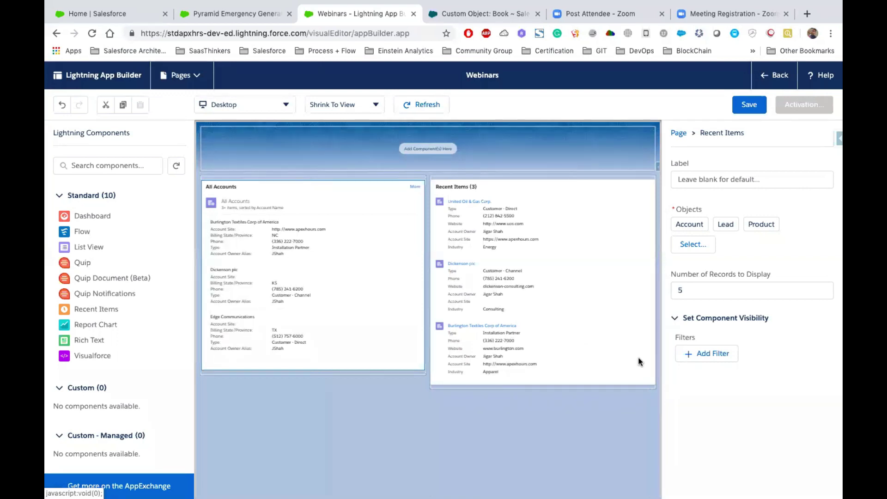
# Add one new component visibility filter to the Recent Items component, dismissing any error dialog.
pyautogui.click(698, 363)
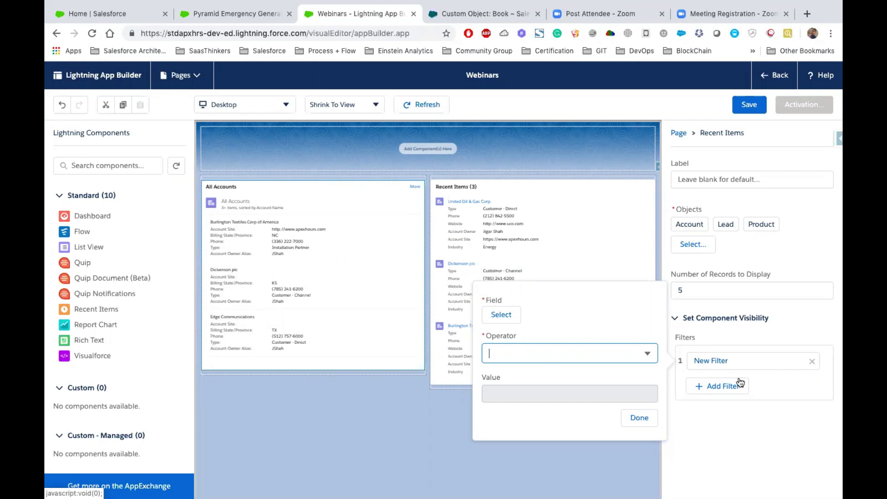
pyautogui.click(809, 359)
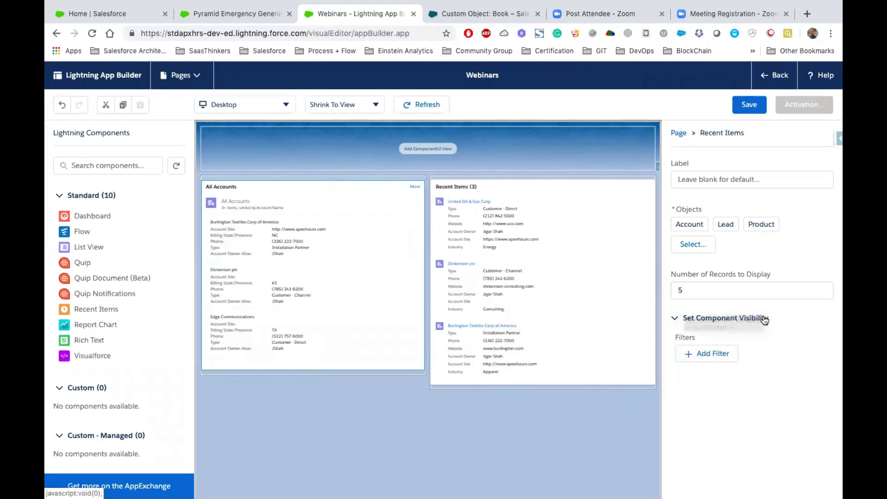
pyautogui.click(719, 354)
pyautogui.click(743, 360)
pyautogui.click(713, 361)
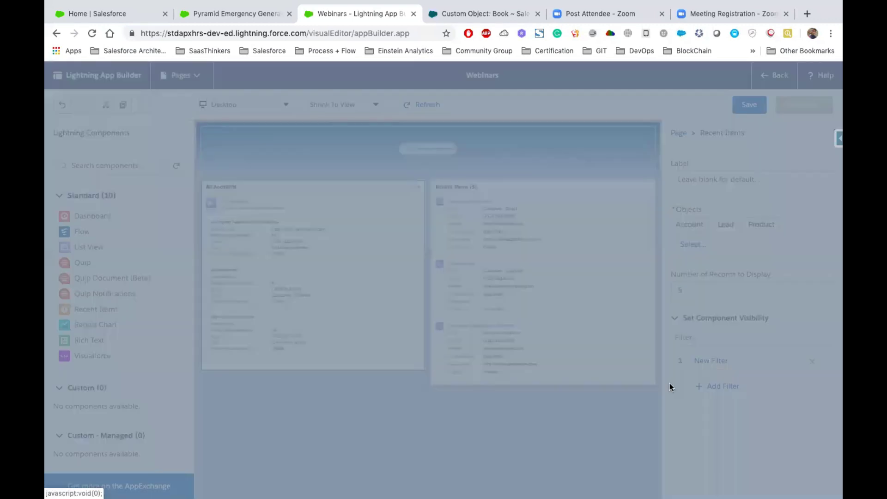
pyautogui.click(435, 349)
pyautogui.click(722, 361)
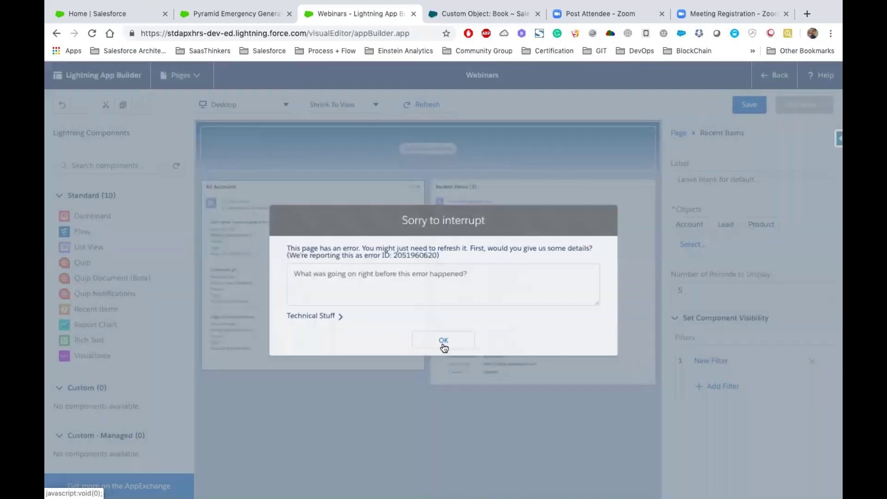
pyautogui.click(443, 347)
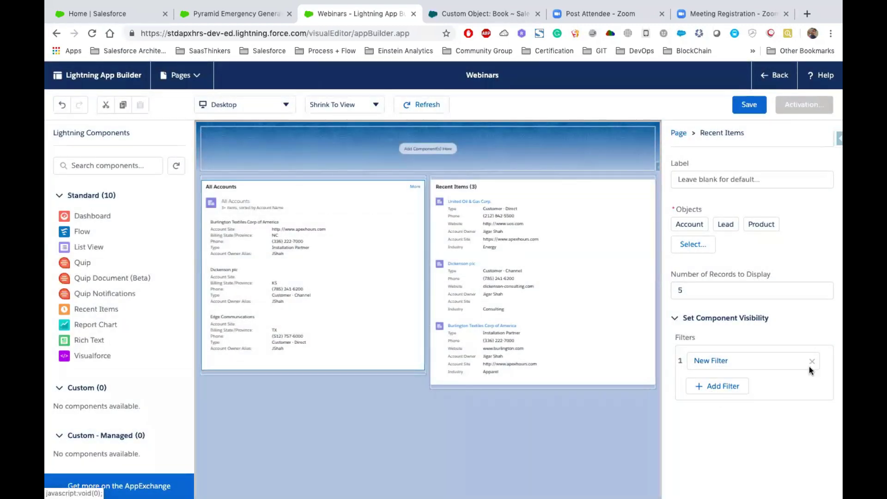
# Set the new visibility filter's field to User > Profile > Name.
pyautogui.click(706, 360)
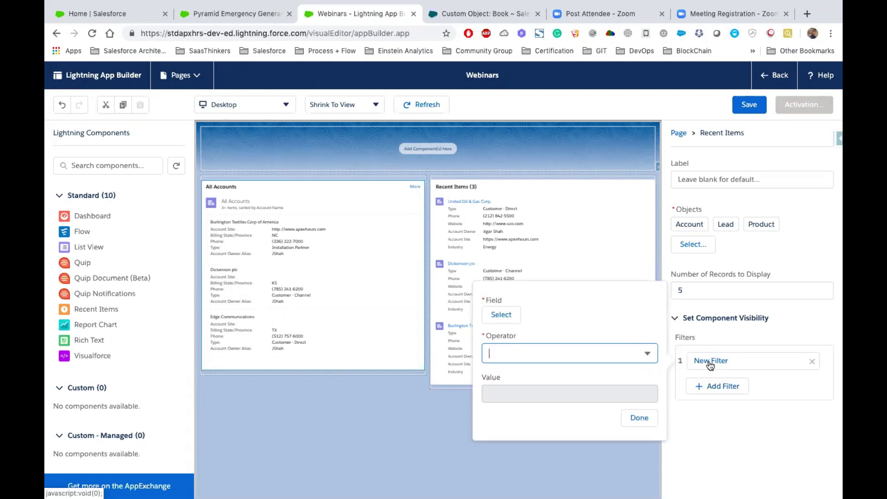
pyautogui.click(506, 319)
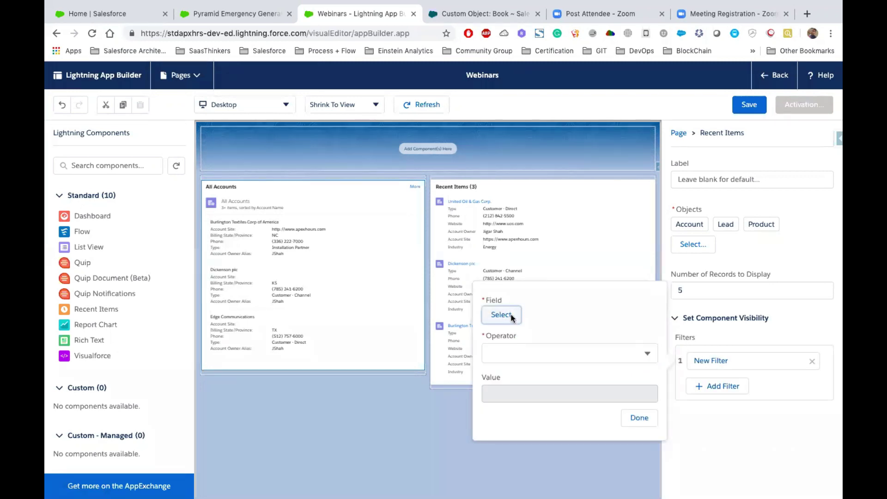
pyautogui.click(512, 317)
pyautogui.click(348, 225)
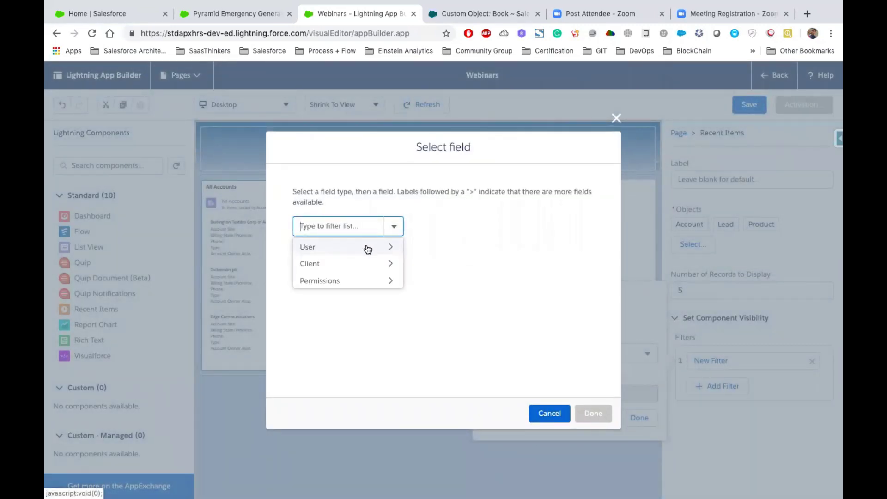
pyautogui.click(368, 248)
pyautogui.write('Pro')
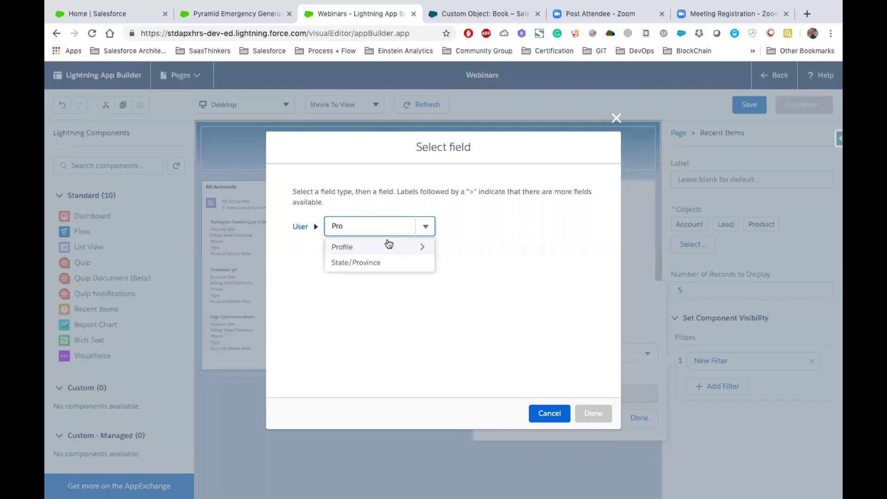
pyautogui.click(365, 252)
pyautogui.write('Na')
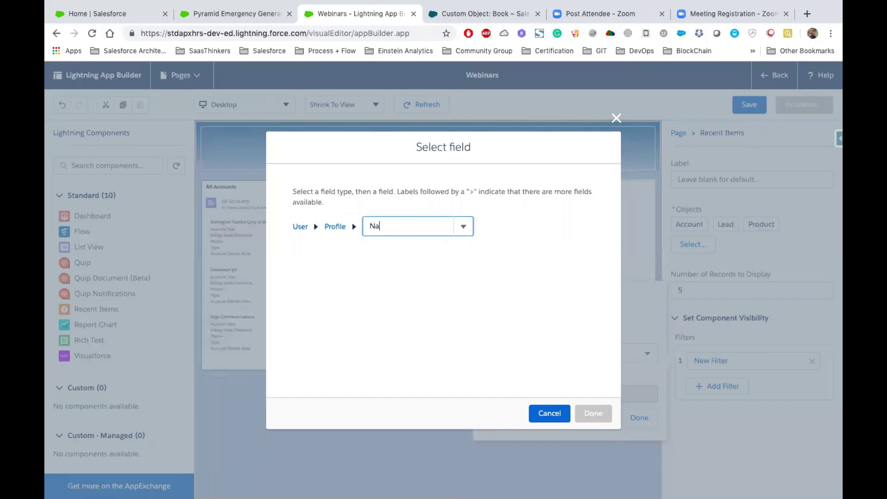
pyautogui.click(395, 251)
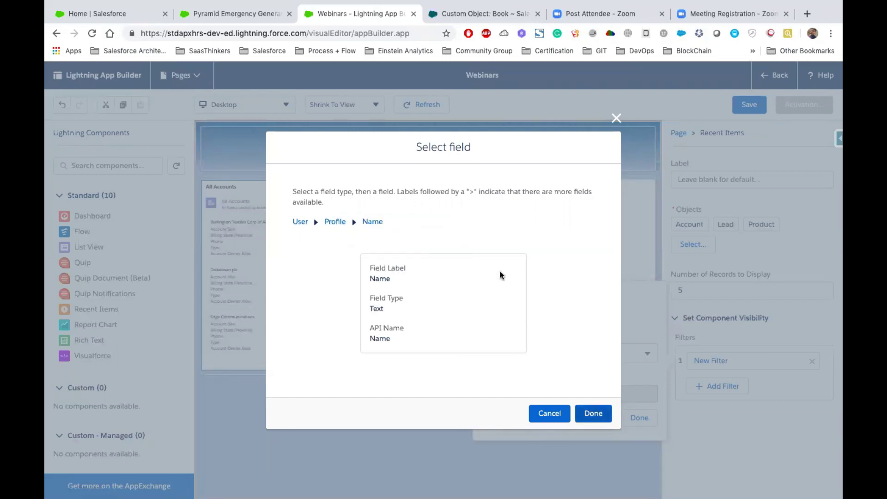
pyautogui.click(576, 412)
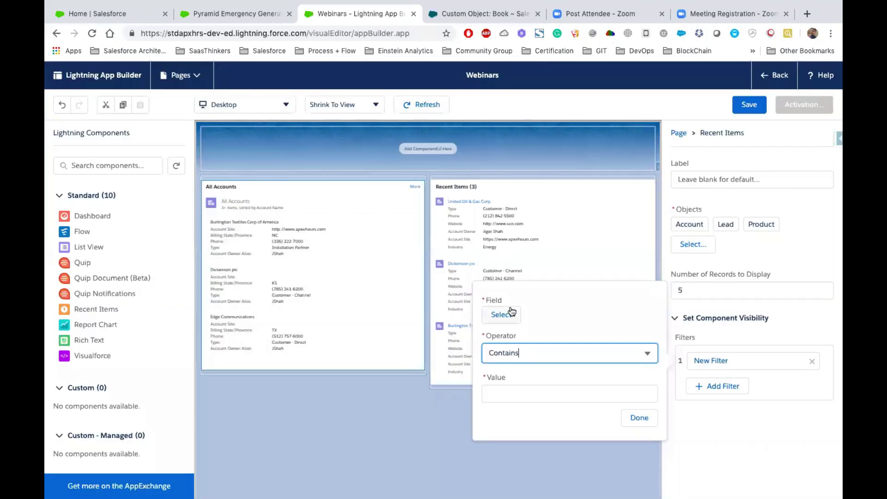
# Complete the visibility filter with the operator Not Equal and the value System Administrator.
pyautogui.click(648, 359)
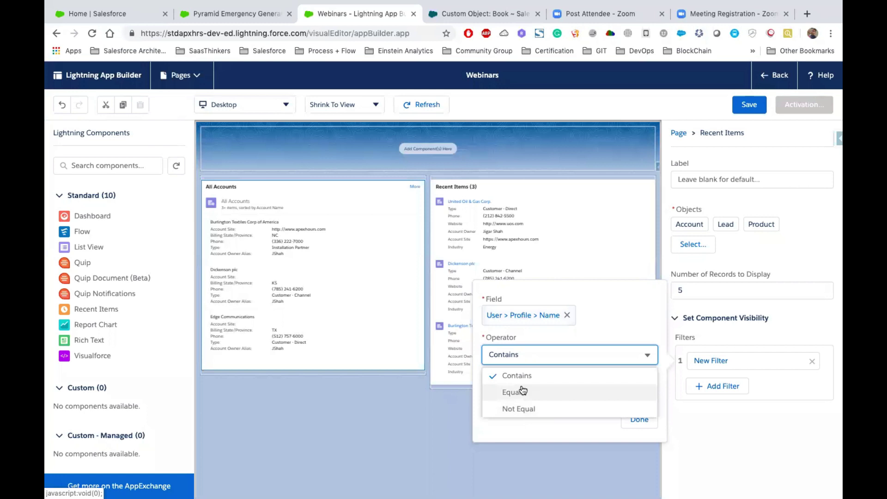
pyautogui.click(539, 409)
pyautogui.click(508, 396)
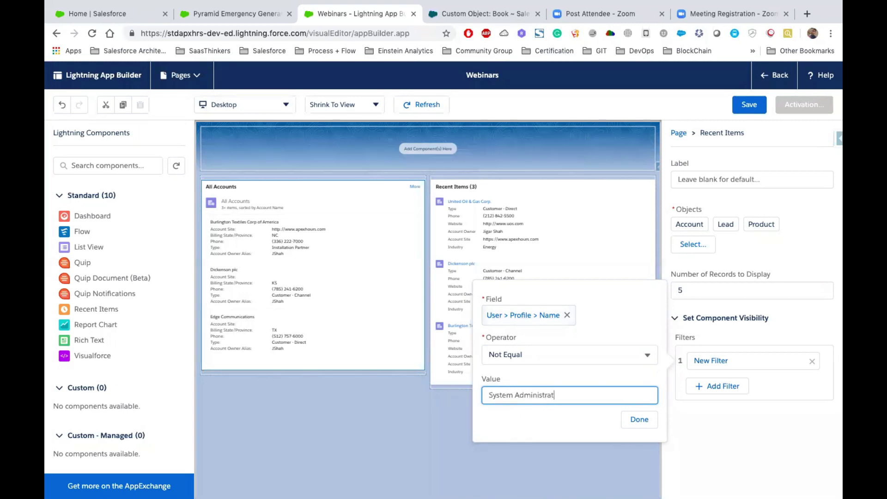
pyautogui.click(638, 420)
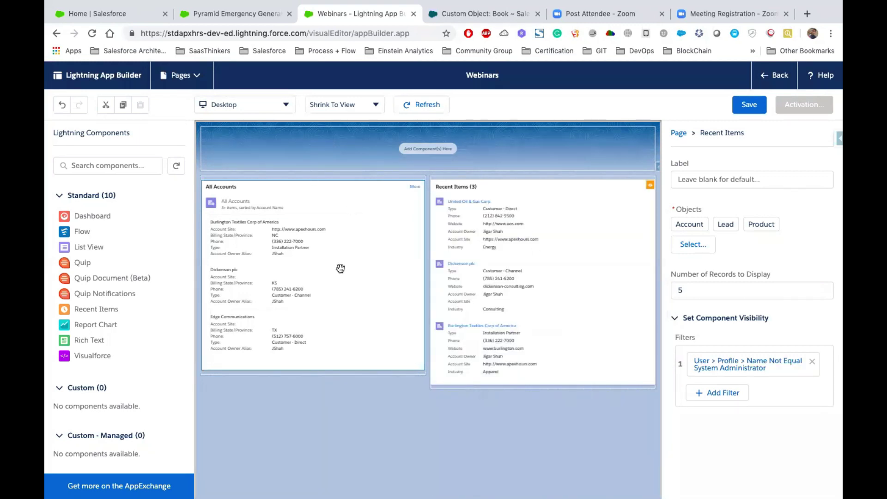
# Save the Webinars page and activate it for all users without adding it to navigation menus, leaving the builder when finished.
pyautogui.click(750, 105)
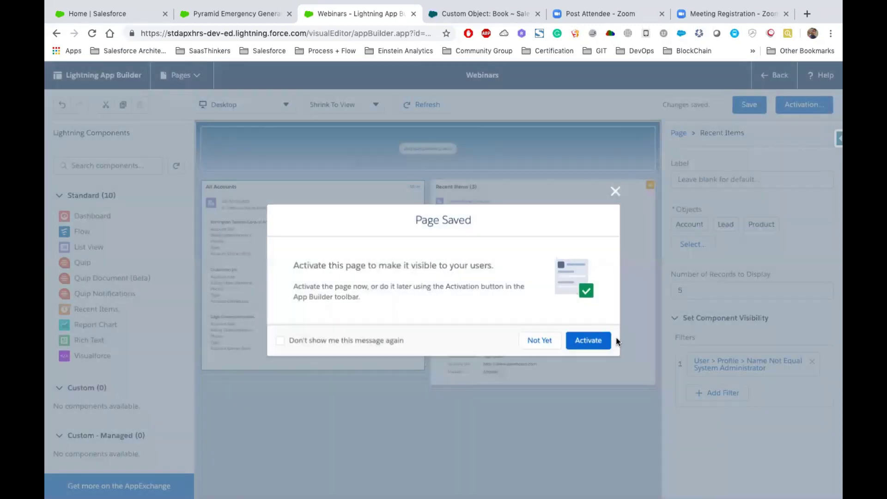
pyautogui.click(593, 340)
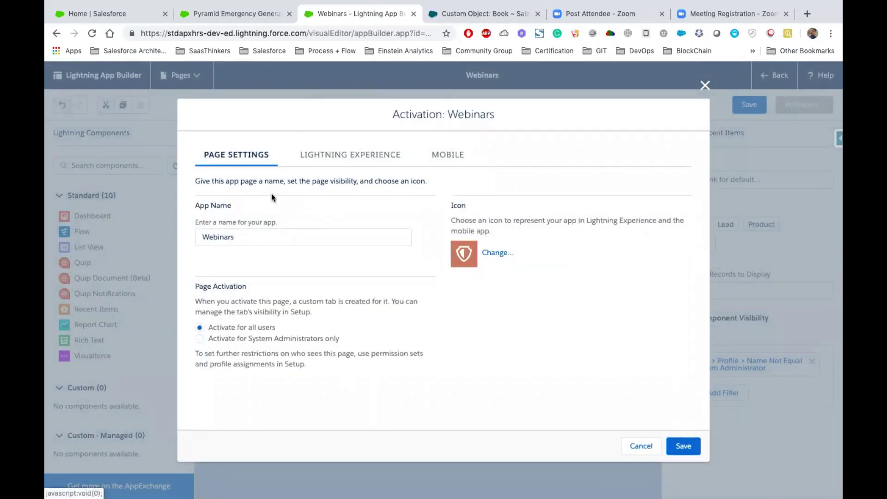
pyautogui.click(693, 444)
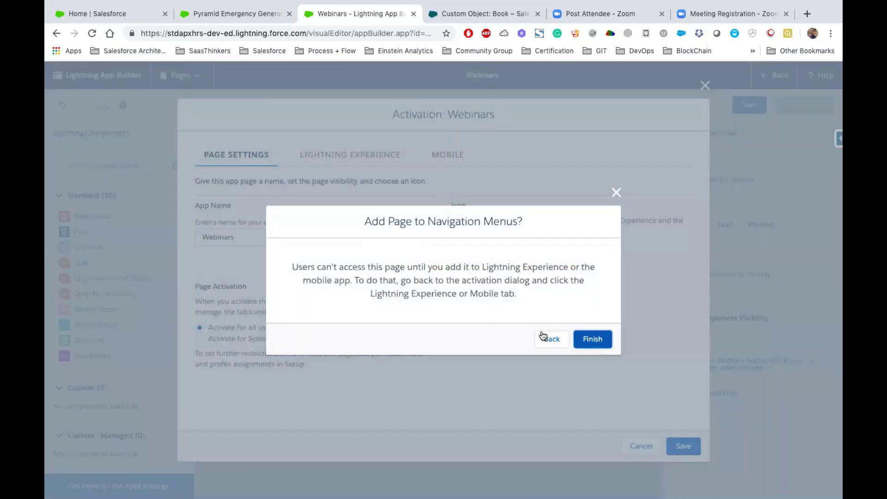
pyautogui.click(592, 340)
pyautogui.click(743, 105)
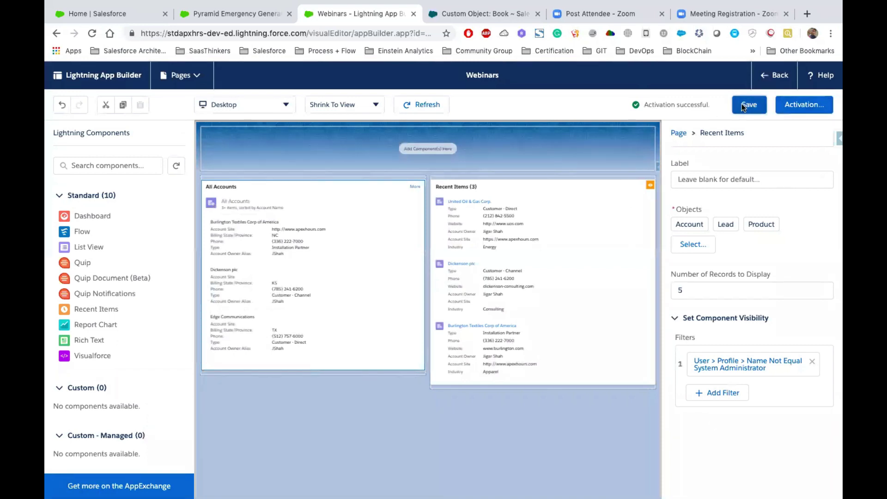
pyautogui.click(779, 78)
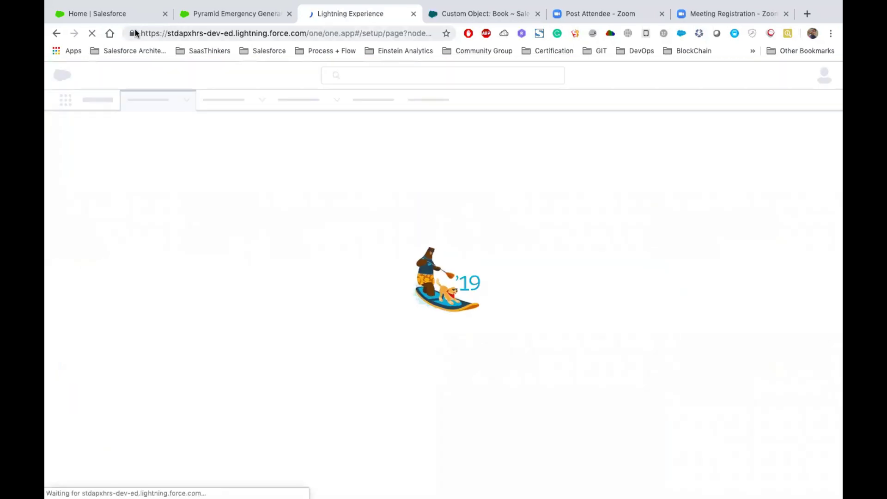
# Find the Webinars page with the app search "Web" in the Sales app's browser tab and open it.
pyautogui.click(97, 13)
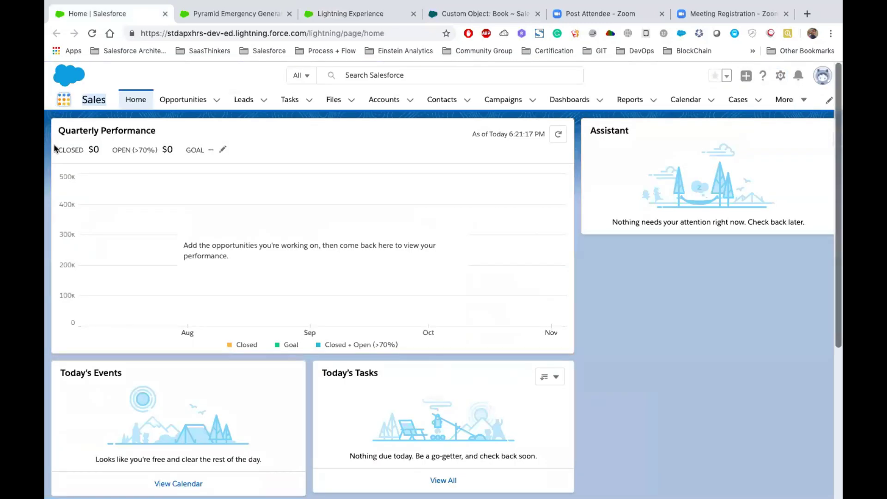
pyautogui.click(64, 109)
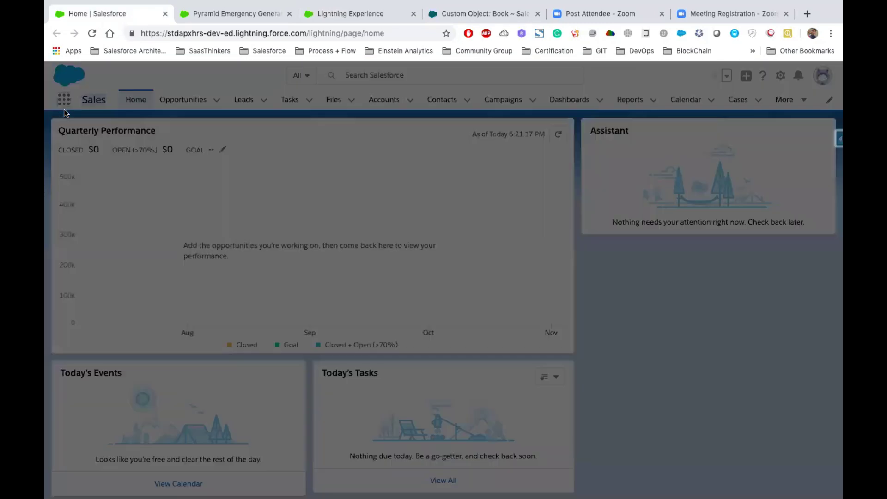
pyautogui.write('Web')
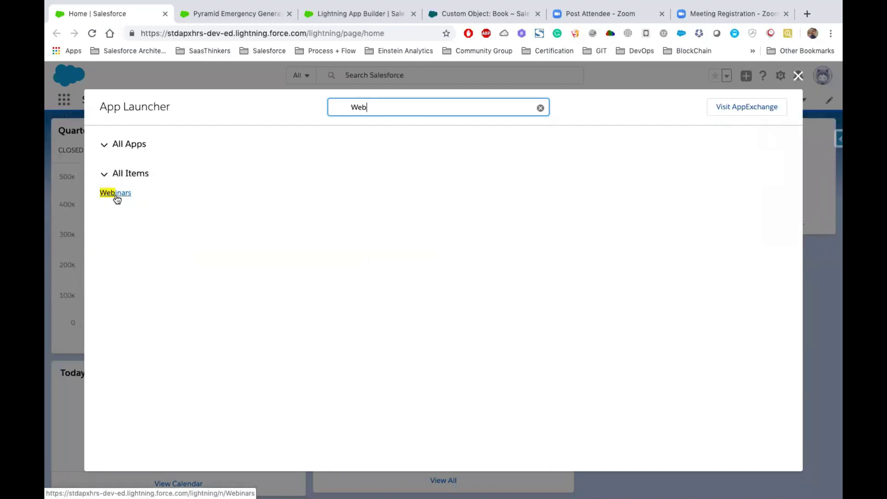
pyautogui.click(115, 194)
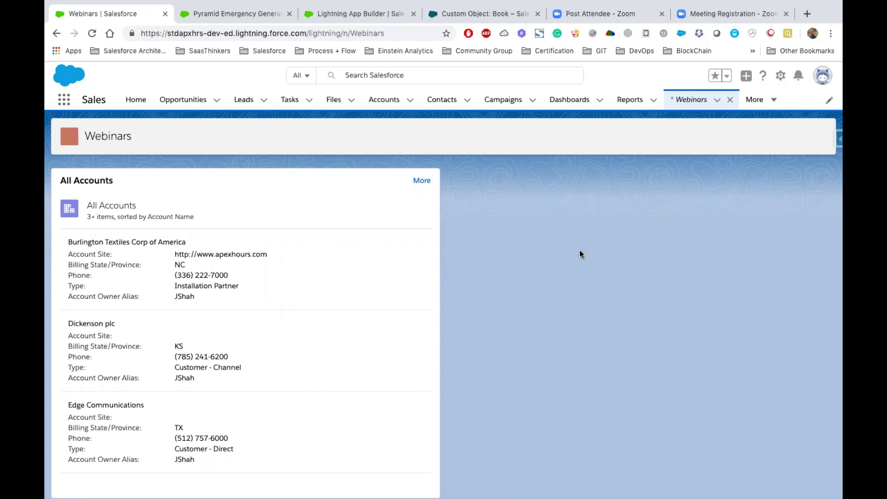
# Open the Burlington Textiles Corp of America account from All Accounts and examine its related lists down to Partners.
pyautogui.click(386, 101)
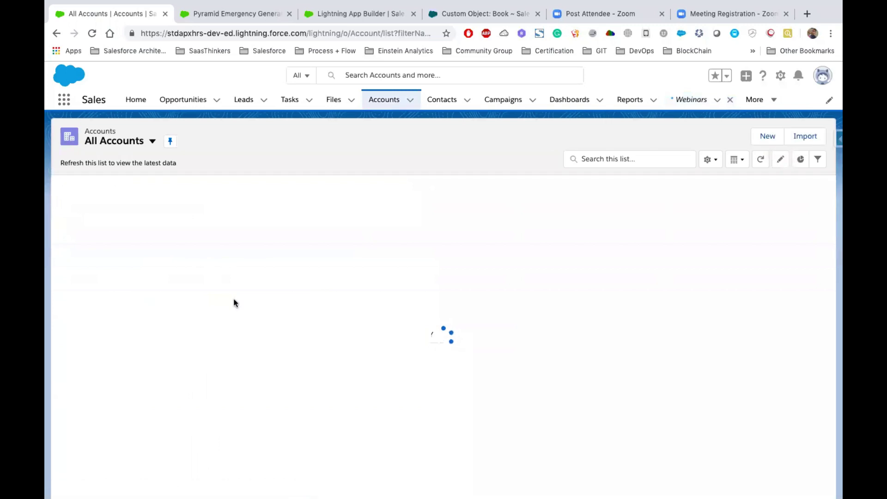
pyautogui.click(135, 200)
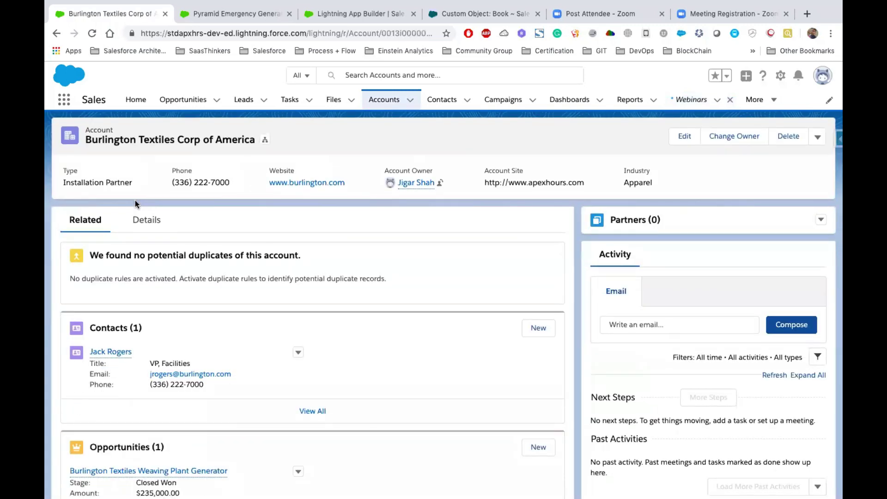
pyautogui.scroll(-5, 135, 200)
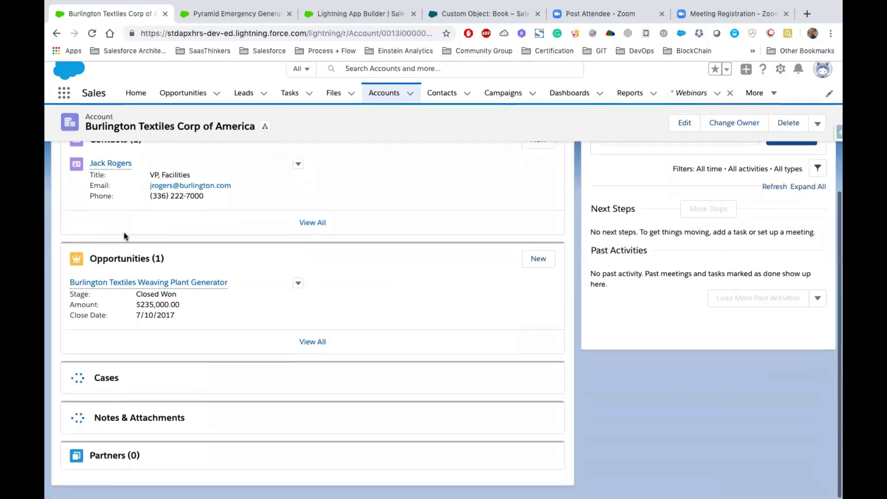
pyautogui.scroll(-3, 110, 452)
pyautogui.moveTo(147, 461); pyautogui.dragTo(87, 461)
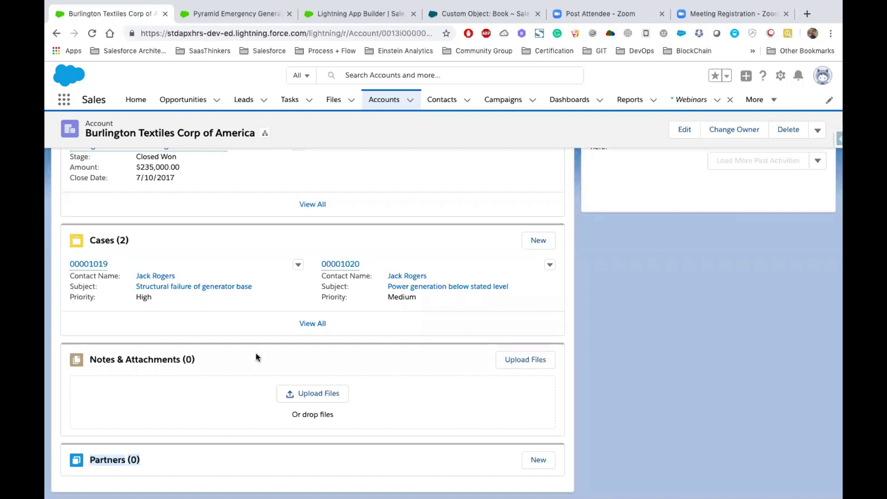
# Open the account's record page for editing and look through the available standard components.
pyautogui.click(781, 76)
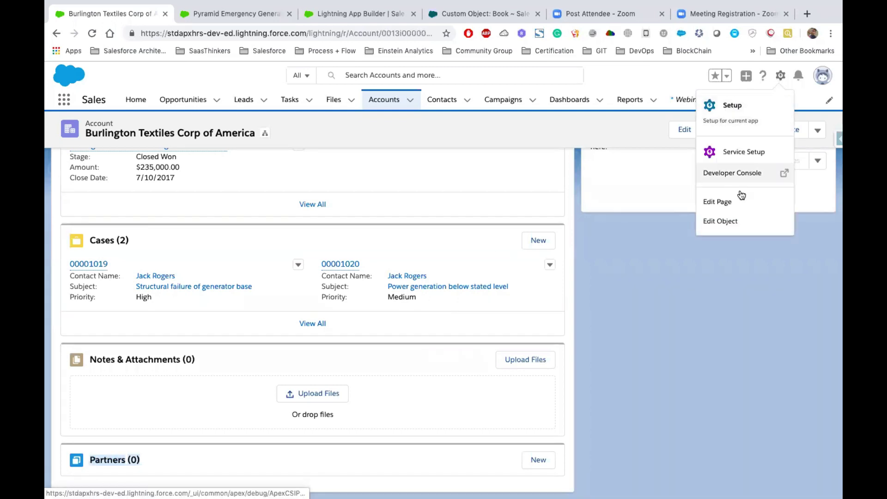
pyautogui.click(723, 208)
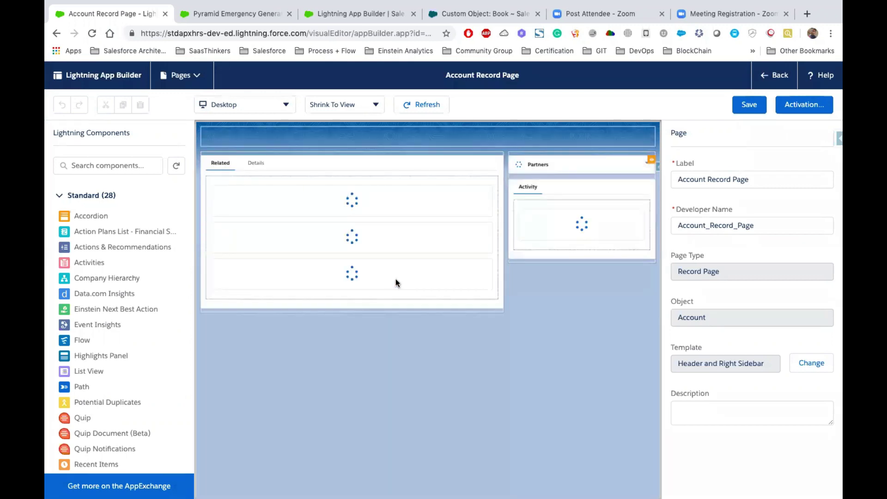
pyautogui.scroll(-3, 110, 306)
pyautogui.scroll(2, 110, 306)
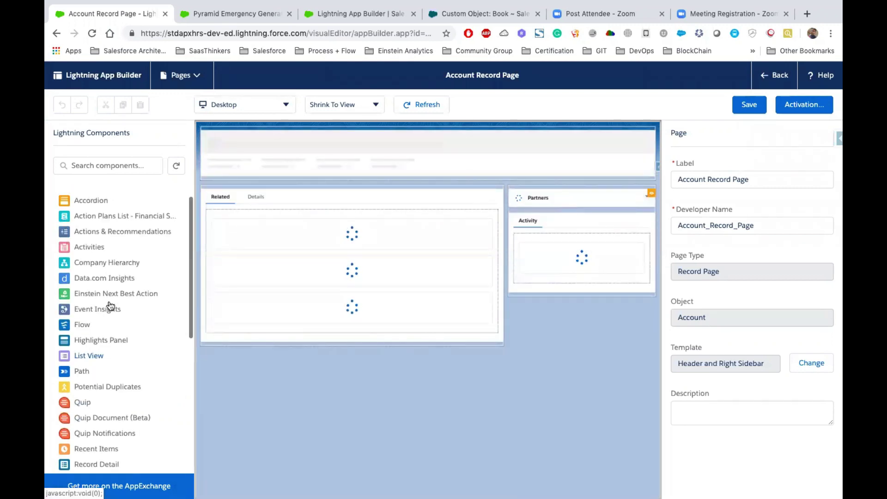
pyautogui.scroll(-2, 114, 305)
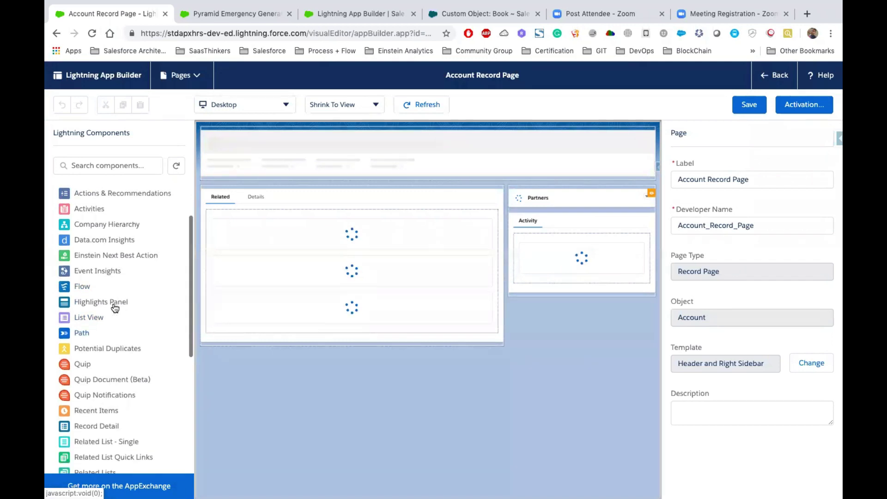
pyautogui.scroll(-4, 126, 373)
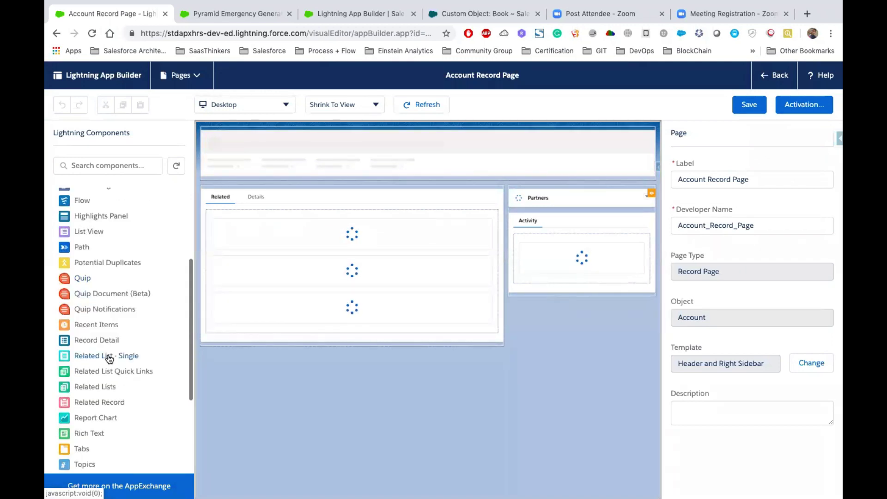
# Remove both existing visibility filters from the Partners Related List - Single component above the Activity section.
pyautogui.click(567, 198)
pyautogui.moveTo(618, 241); pyautogui.dragTo(117, 243)
pyautogui.click(553, 198)
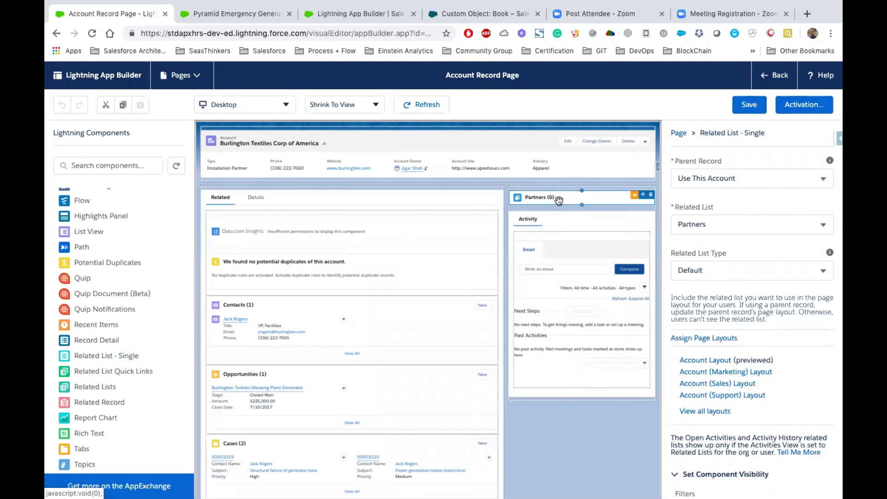
pyautogui.scroll(-4, 726, 294)
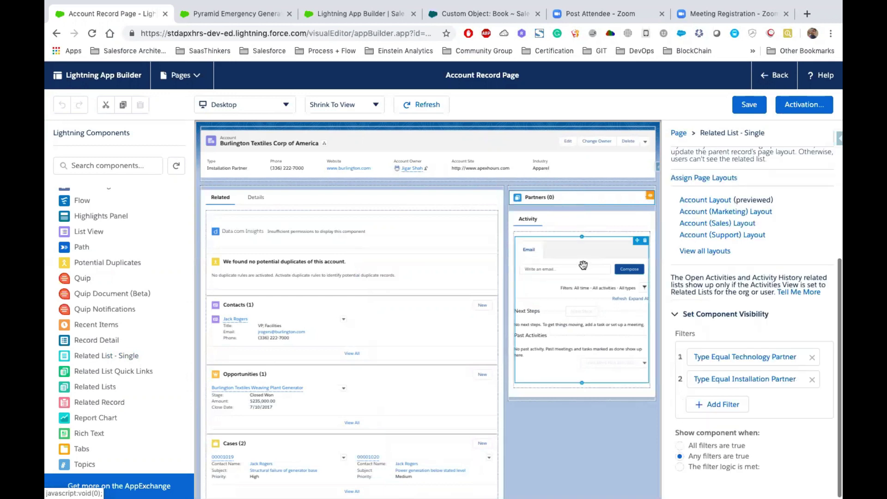
pyautogui.click(812, 379)
pyautogui.click(812, 437)
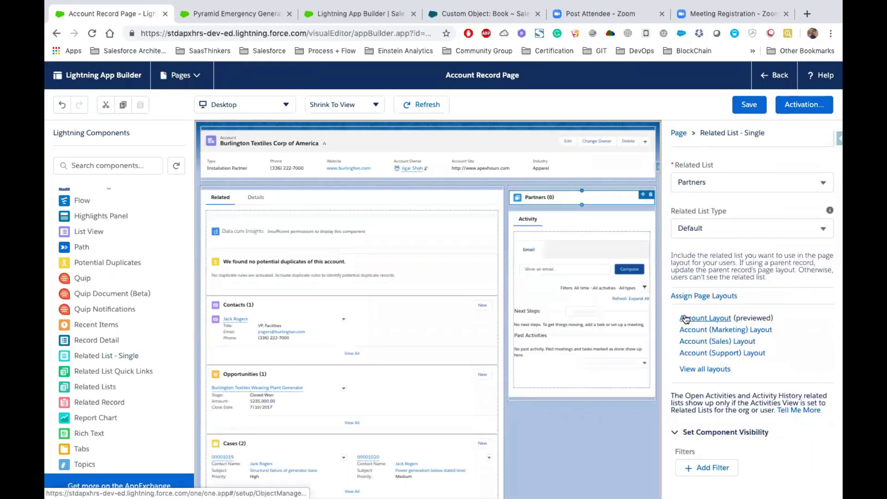
# Add a record field visibility filter to the Partners component and set its field to Type.
pyautogui.click(702, 468)
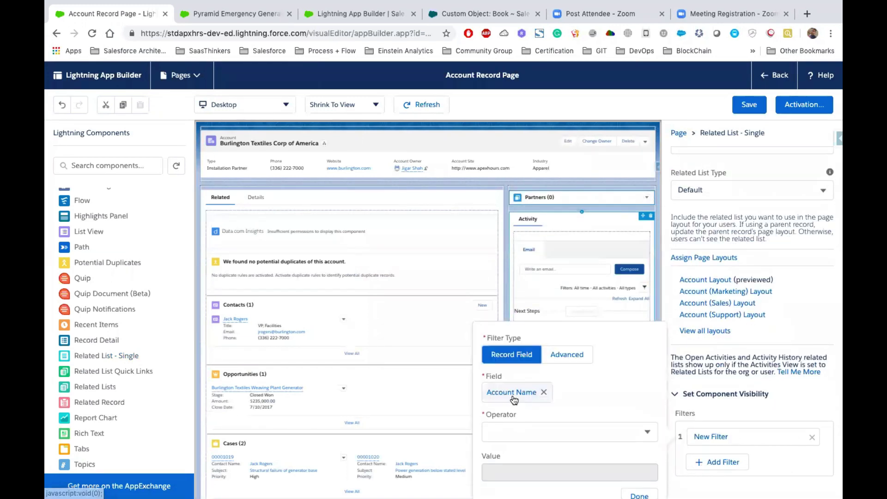
pyautogui.click(544, 392)
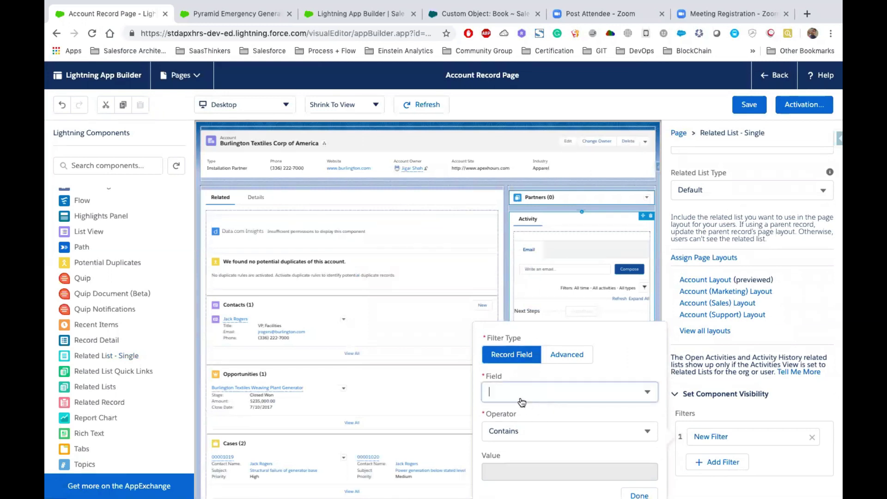
pyautogui.click(521, 398)
pyautogui.scroll(-1, 558, 272)
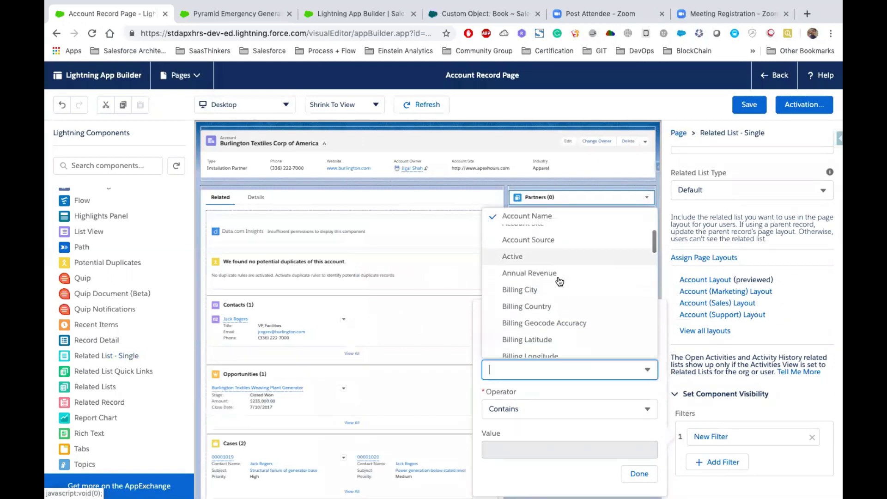
pyautogui.scroll(1, 560, 281)
pyautogui.scroll(-5, 560, 281)
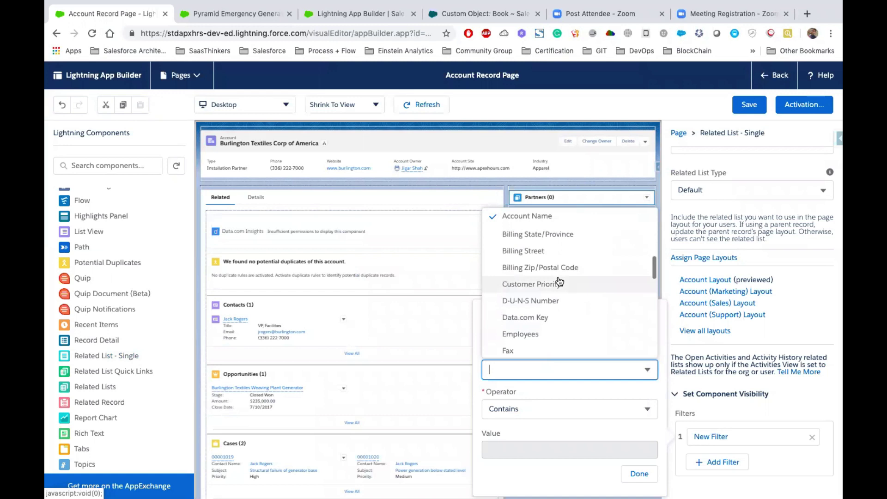
pyautogui.scroll(-5, 560, 281)
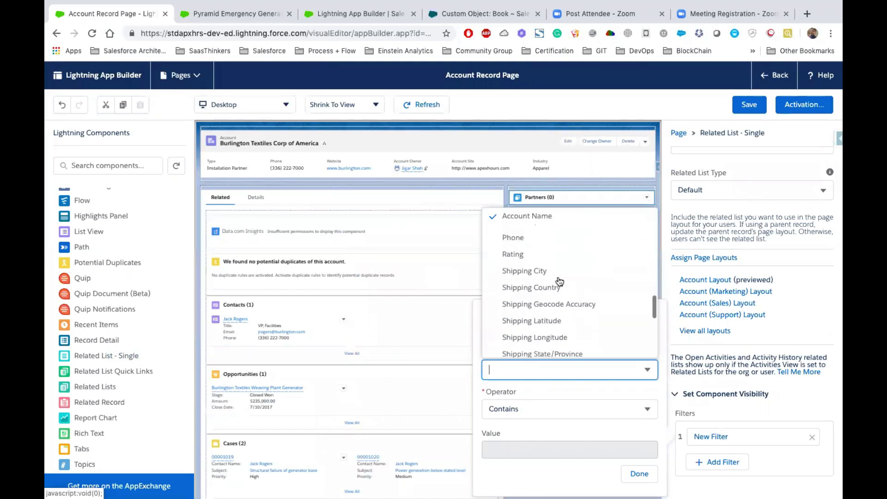
pyautogui.scroll(-4, 560, 281)
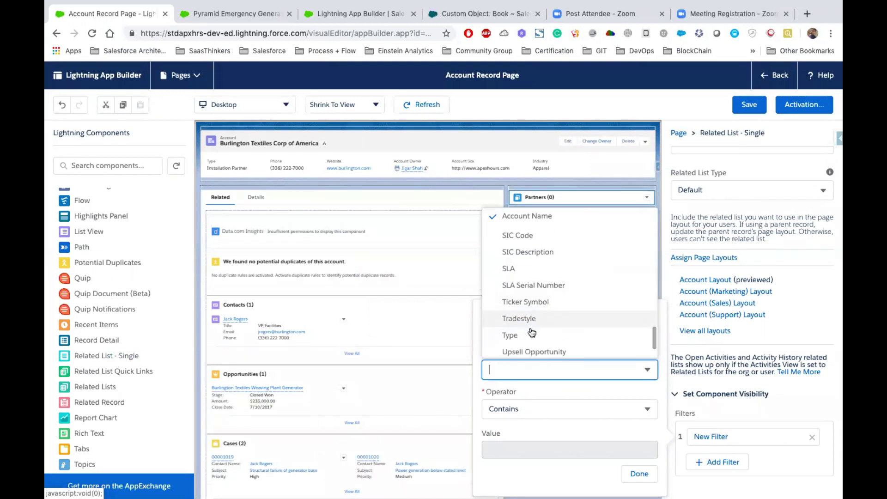
pyautogui.click(530, 334)
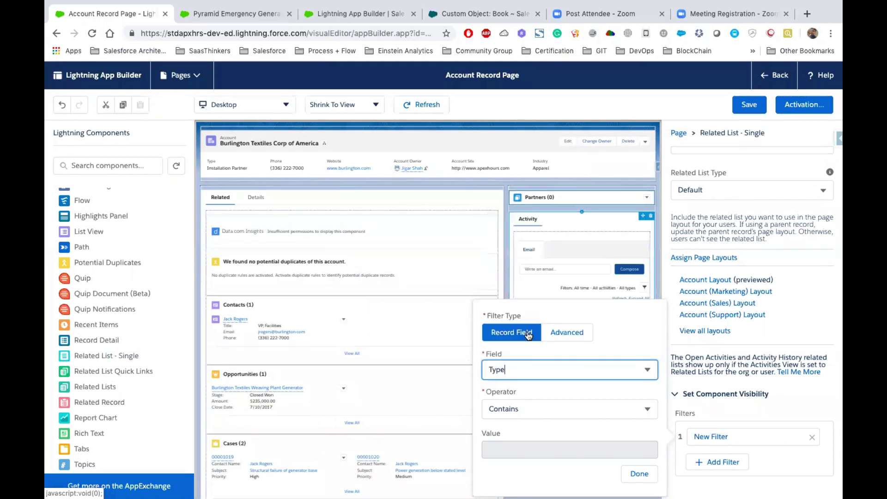
# Complete the Type filter with the operator Equal and the value Technology Partner.
pyautogui.click(521, 415)
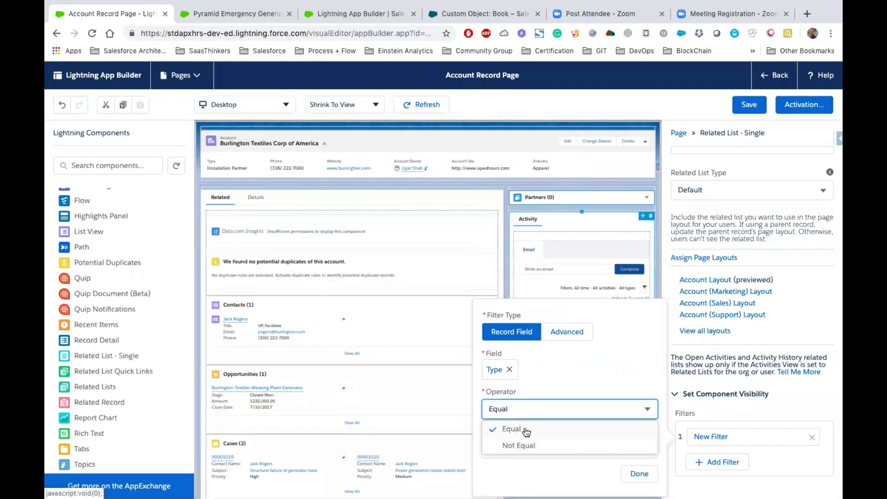
pyautogui.click(536, 427)
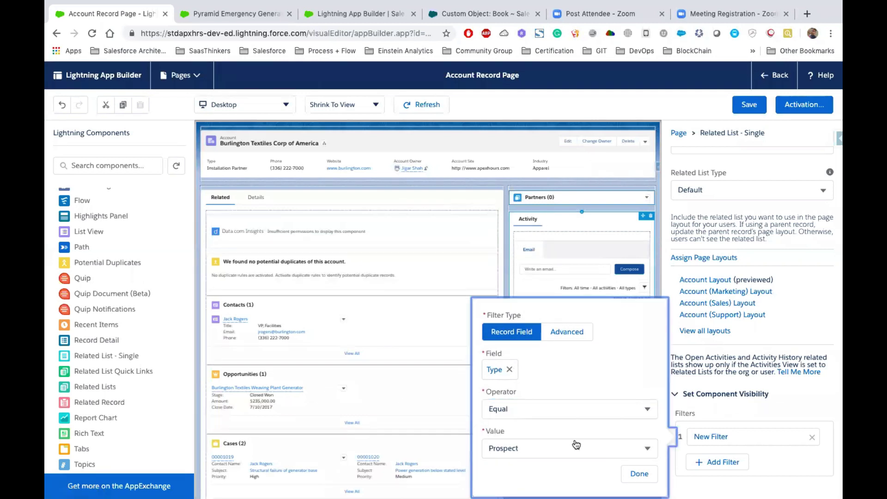
pyautogui.click(533, 449)
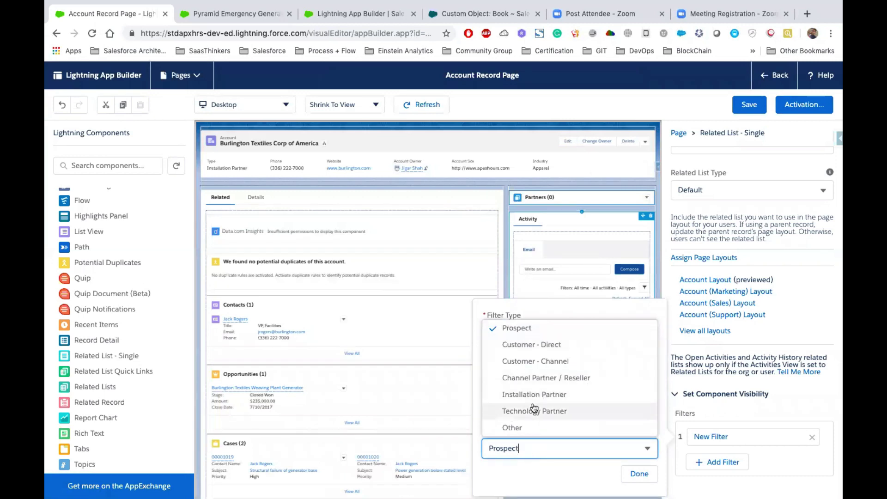
pyautogui.click(532, 411)
pyautogui.click(638, 474)
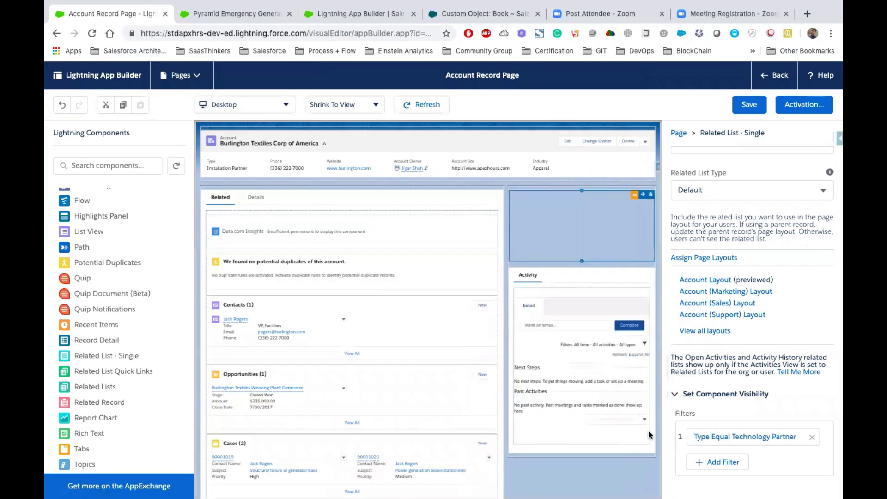
# Add a second visibility filter to the Partners component with field Type, operator Equal and value Installation Partner.
pyautogui.click(723, 463)
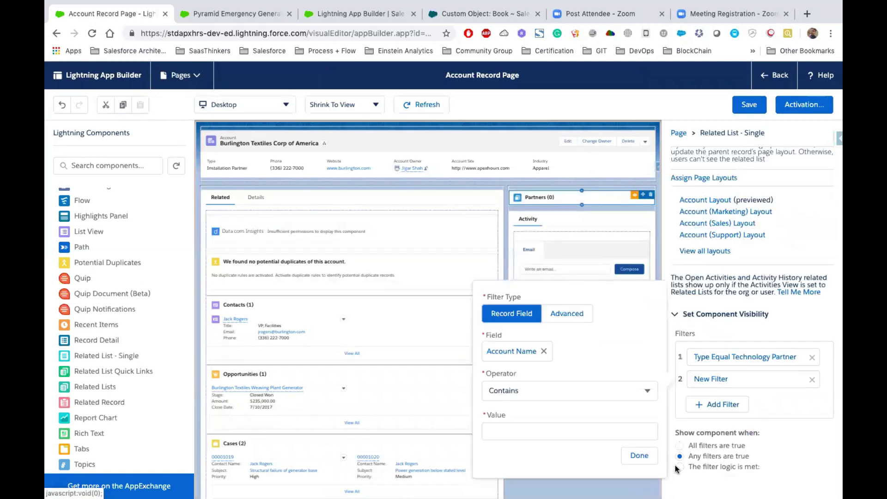
pyautogui.click(544, 352)
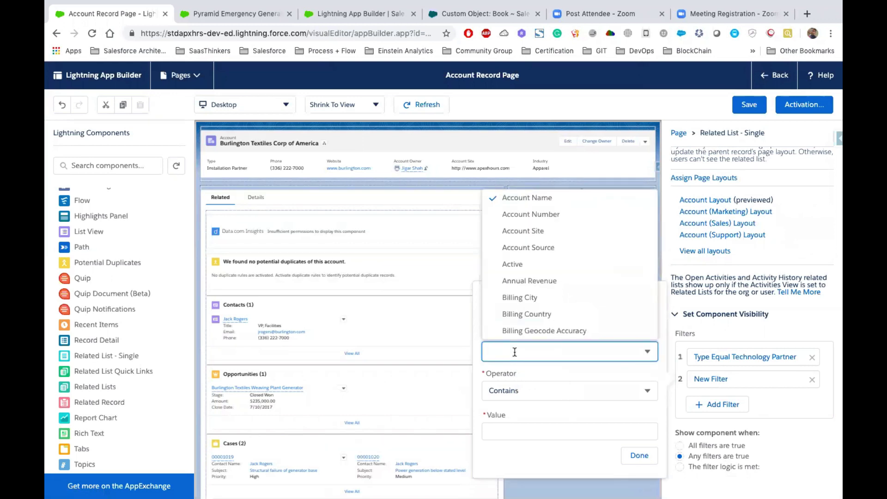
pyautogui.click(518, 314)
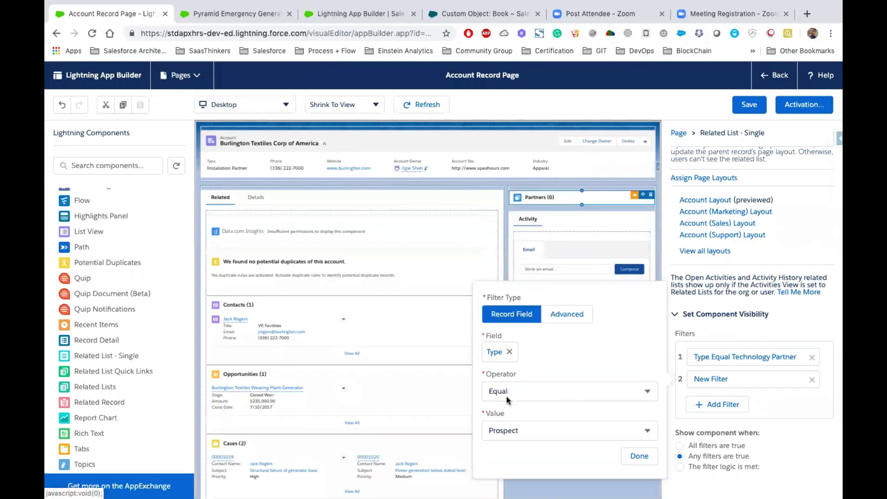
pyautogui.click(531, 429)
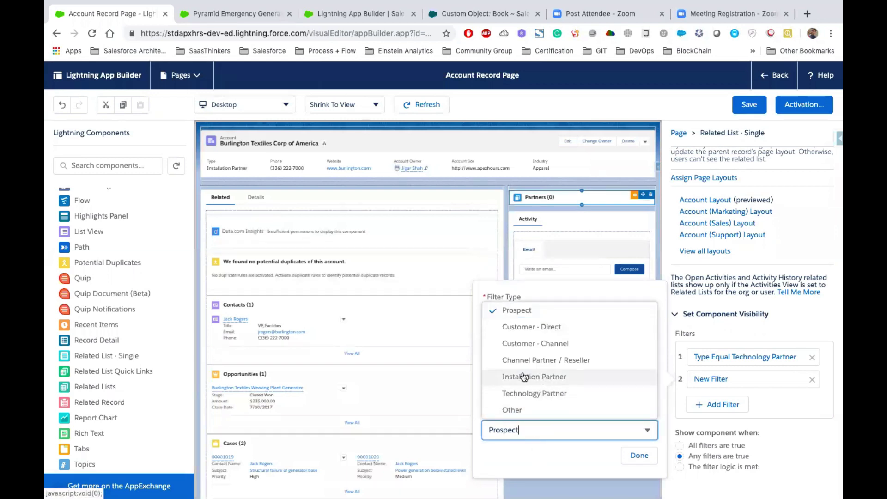
pyautogui.click(550, 380)
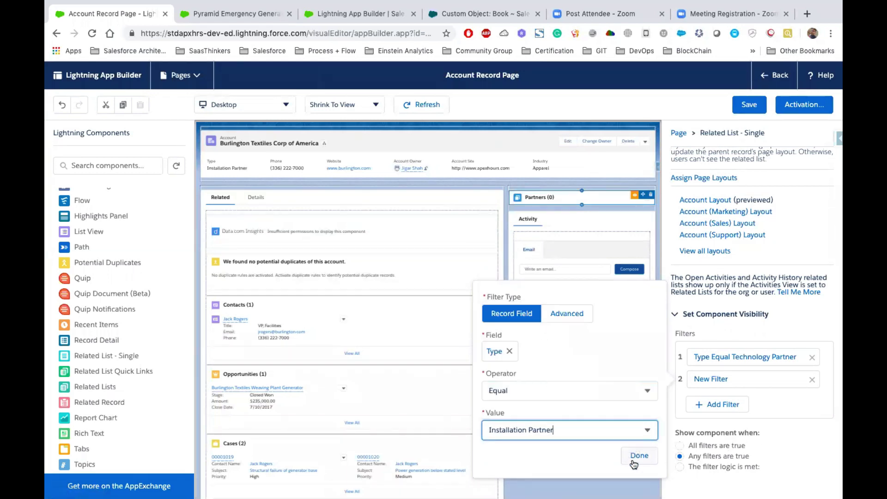
pyautogui.click(637, 458)
# Show the Partners component when any filters are true, save the Account Record Page and return to the account.
pyautogui.click(689, 456)
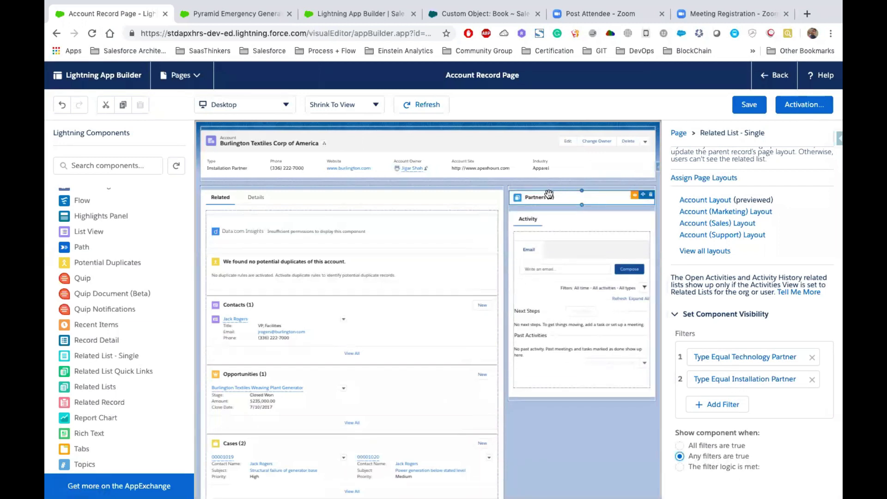
pyautogui.click(751, 104)
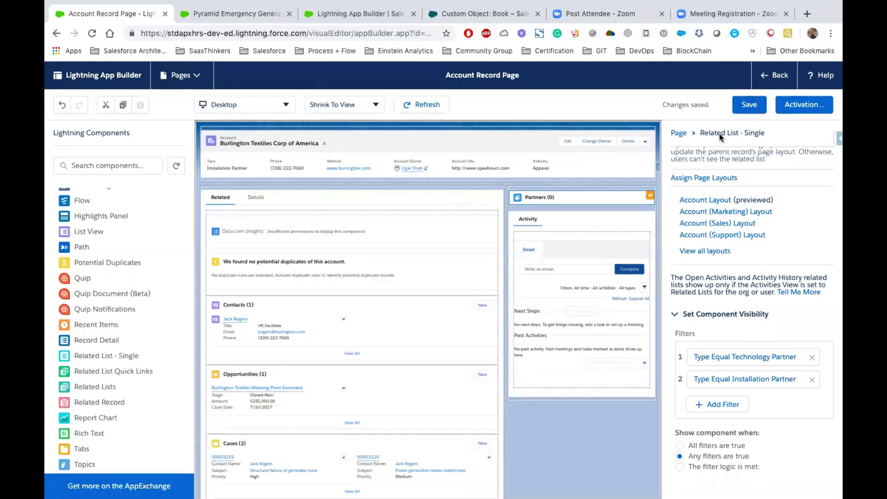
pyautogui.click(765, 76)
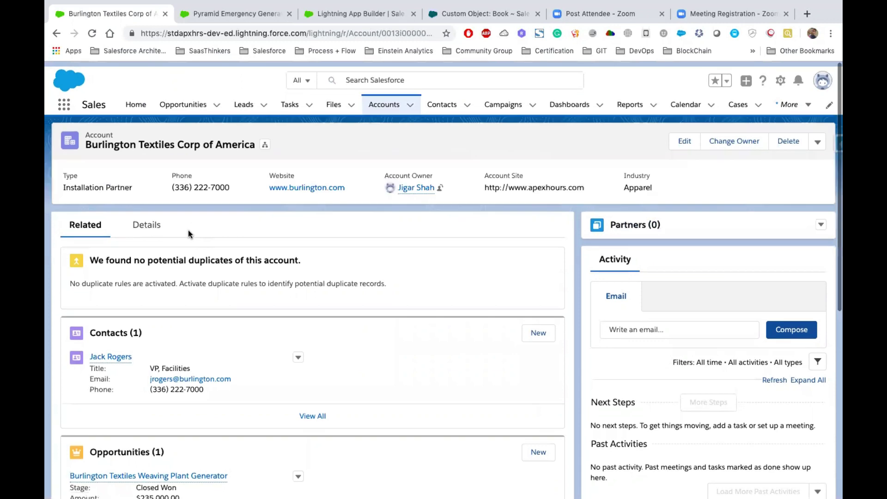
# Edit the Burlington Textiles Corp of America account, set its Type to Prospect and save the record.
pyautogui.click(677, 140)
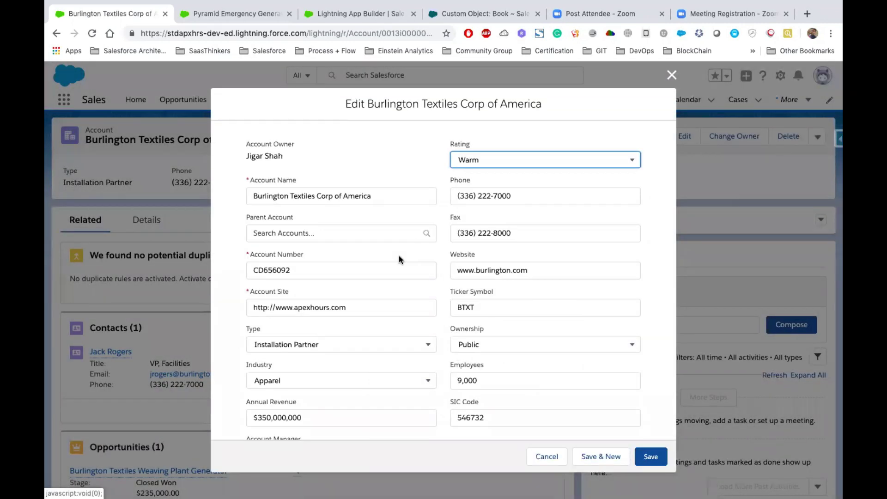
pyautogui.scroll(-3, 398, 257)
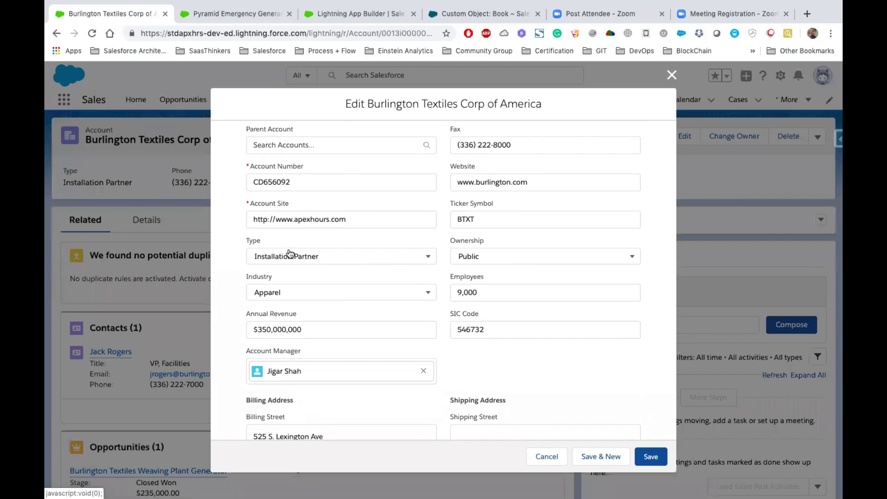
pyautogui.click(290, 253)
pyautogui.click(294, 302)
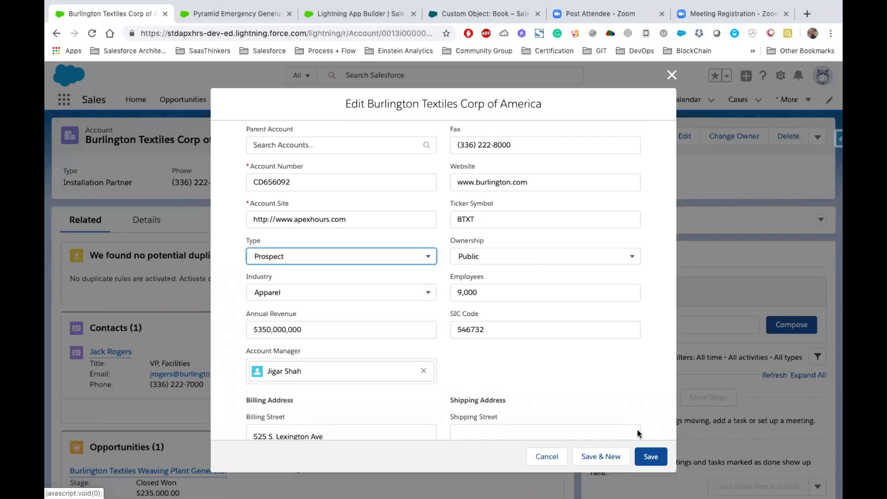
pyautogui.click(653, 456)
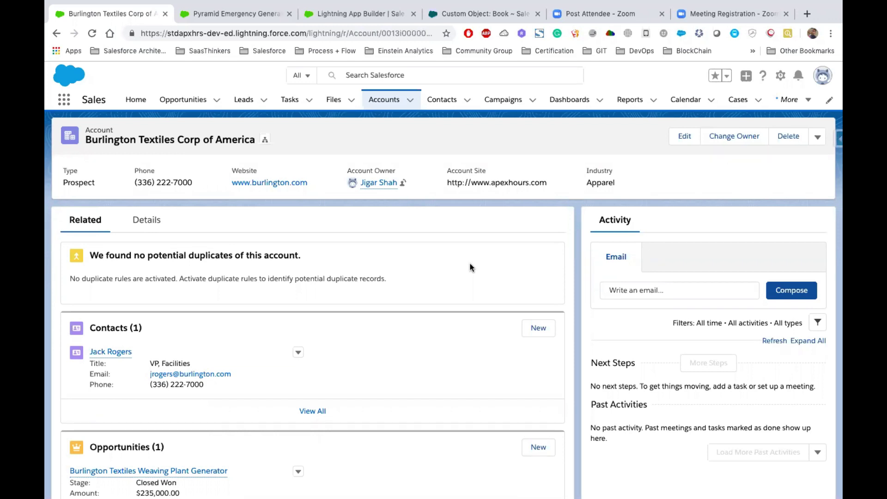
# Switch to the Keynote presentation and examine the FINTastic app and Invoices page layout requirements on the Mini Project (Cont..) slide.
pyautogui.hotkey('ctrl', 'Left')
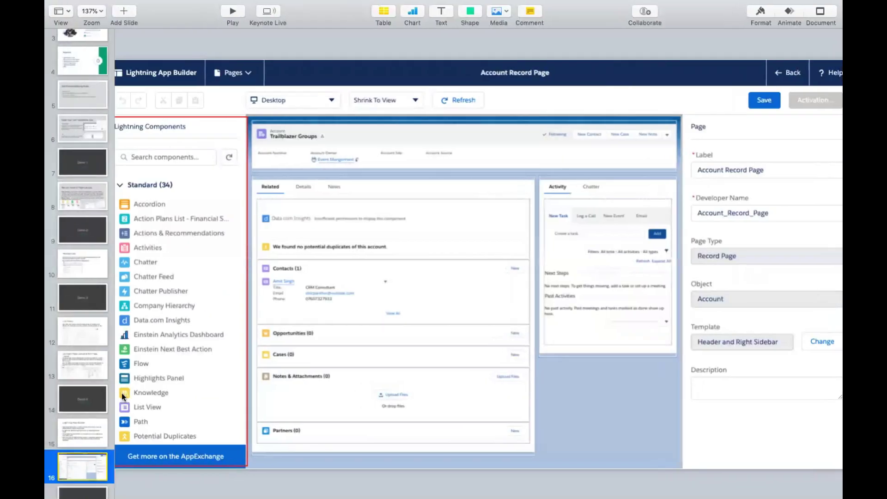
pyautogui.scroll(-5, 86, 397)
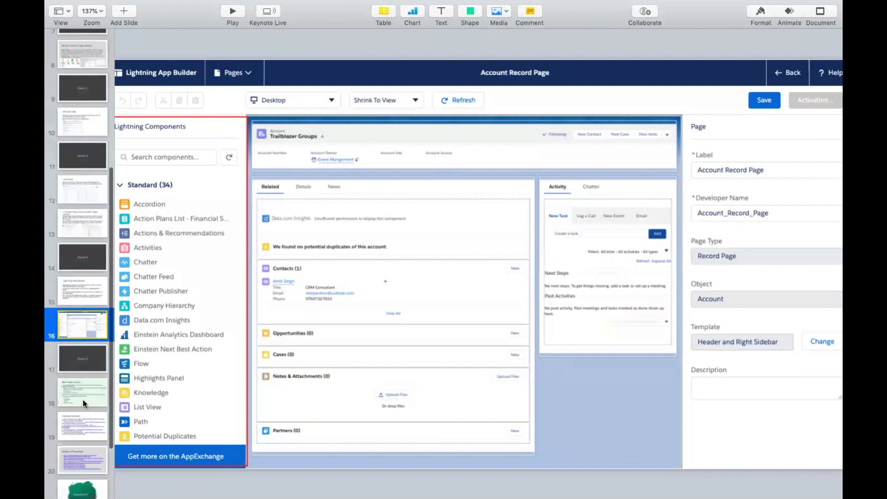
pyautogui.click(82, 401)
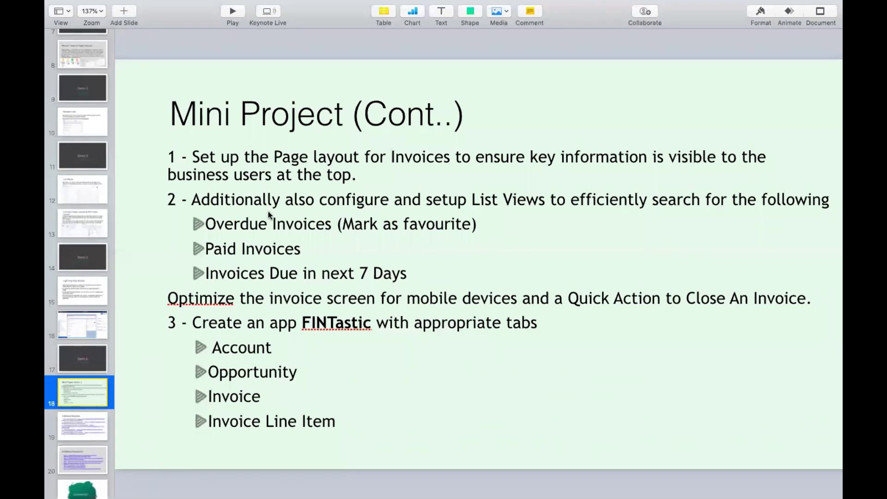
pyautogui.click(323, 325)
pyautogui.doubleClick(324, 324)
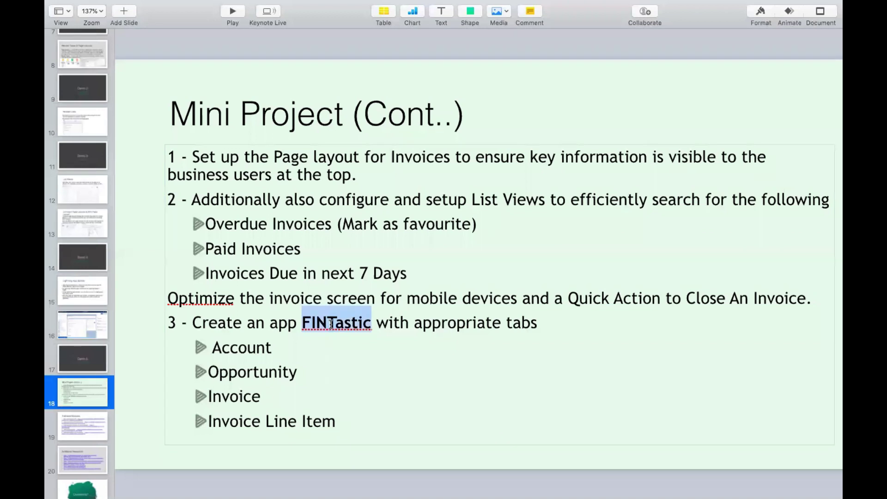
pyautogui.hotkey('ctrl', 'Right')
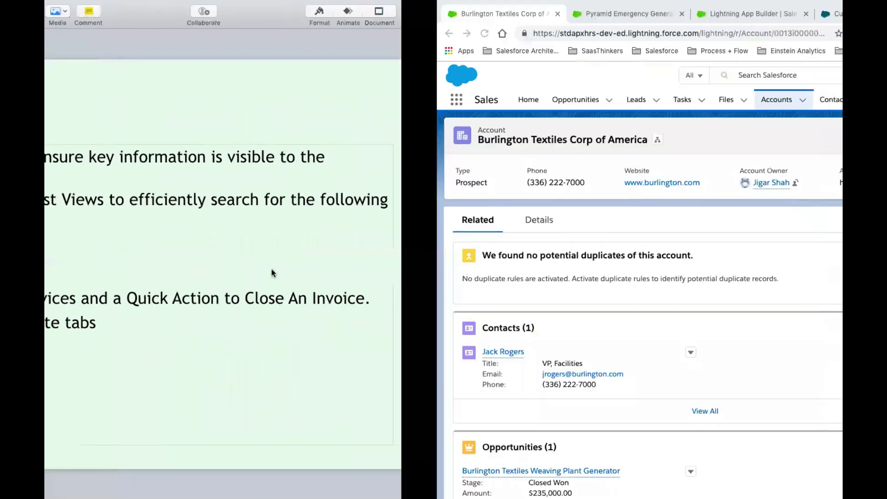
pyautogui.press('super+3')
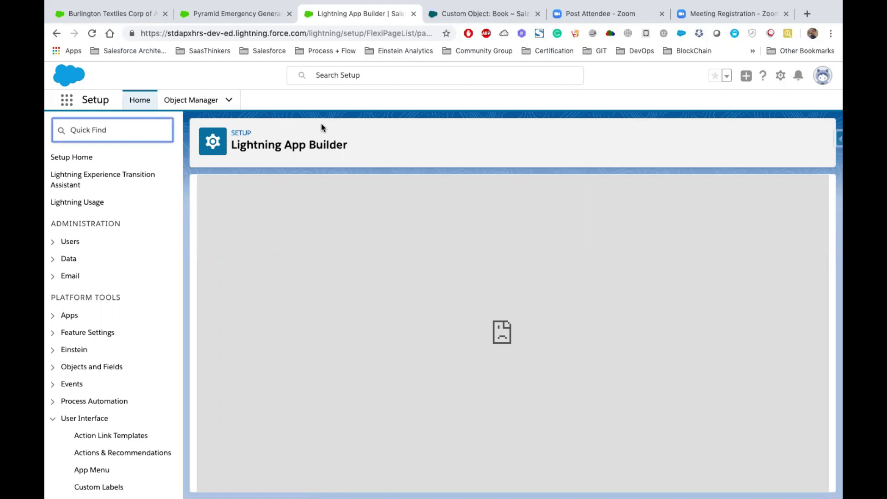
pyautogui.hotkey('ctrl', 'Left')
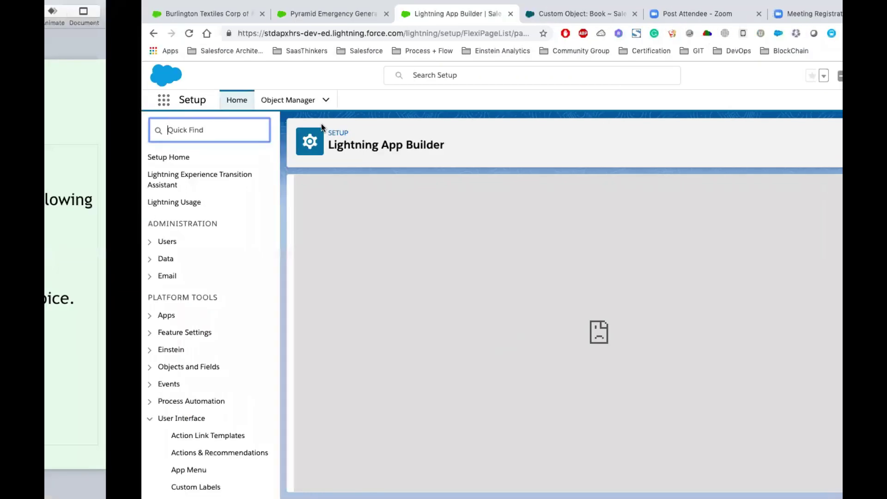
pyautogui.tripleClick(246, 162)
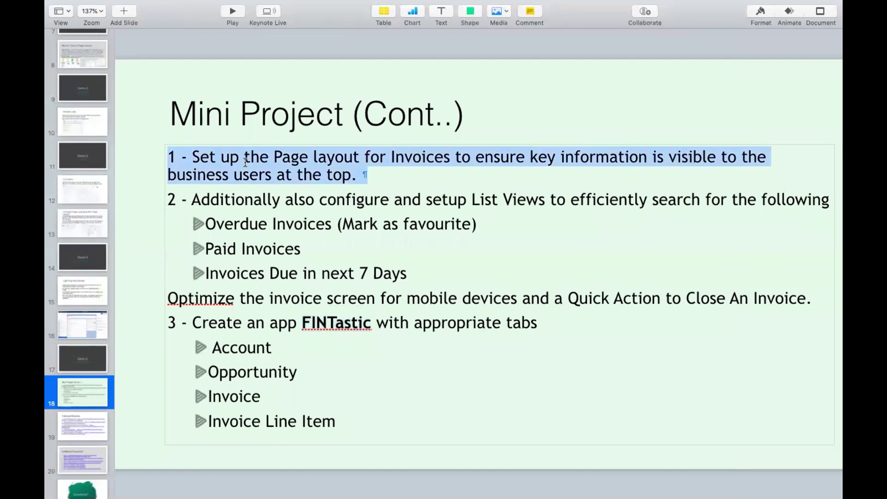
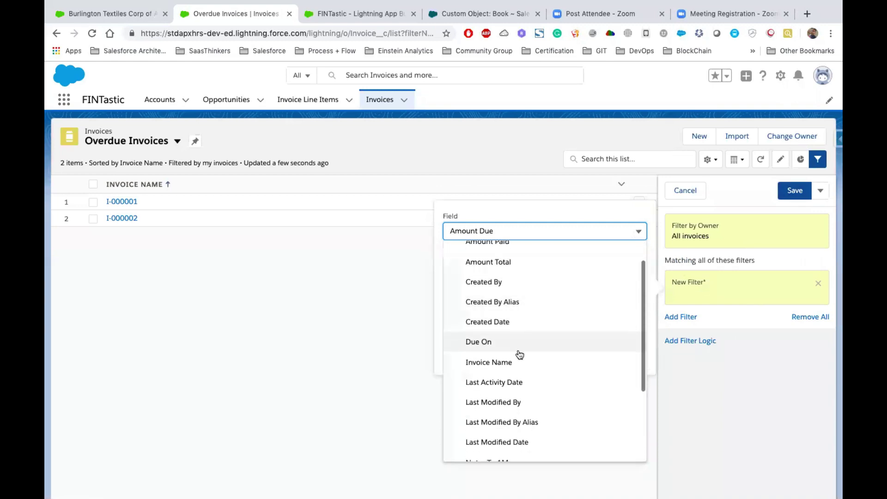
# Filter the Overdue Invoices list view by Status equals Overdue and save the list view.
pyautogui.scroll(1, 518, 376)
pyautogui.scroll(1, 520, 375)
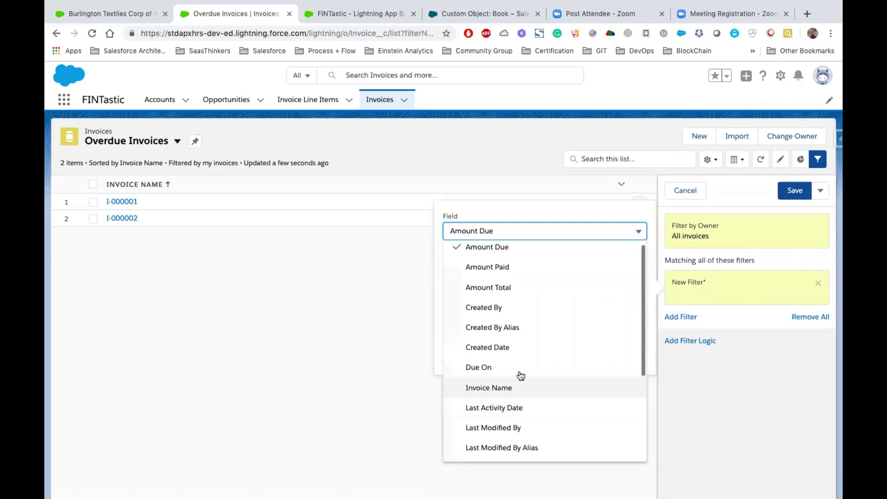
pyautogui.scroll(-5, 519, 374)
pyautogui.click(490, 450)
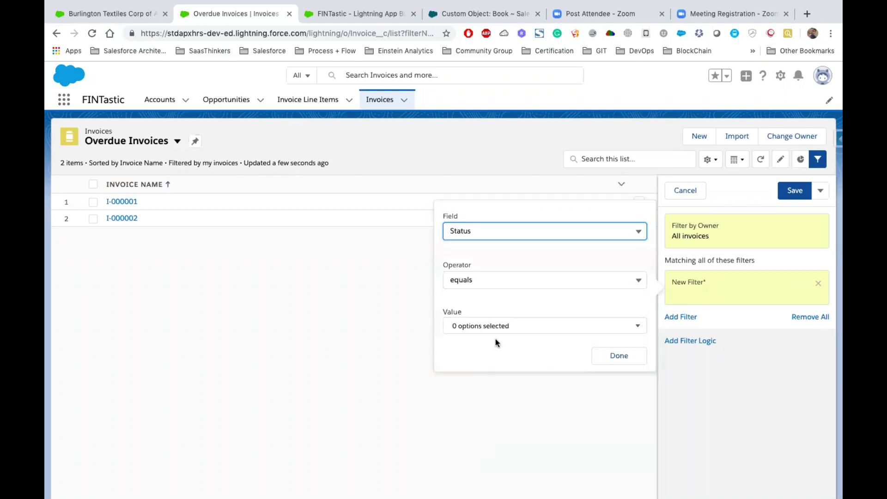
pyautogui.click(498, 326)
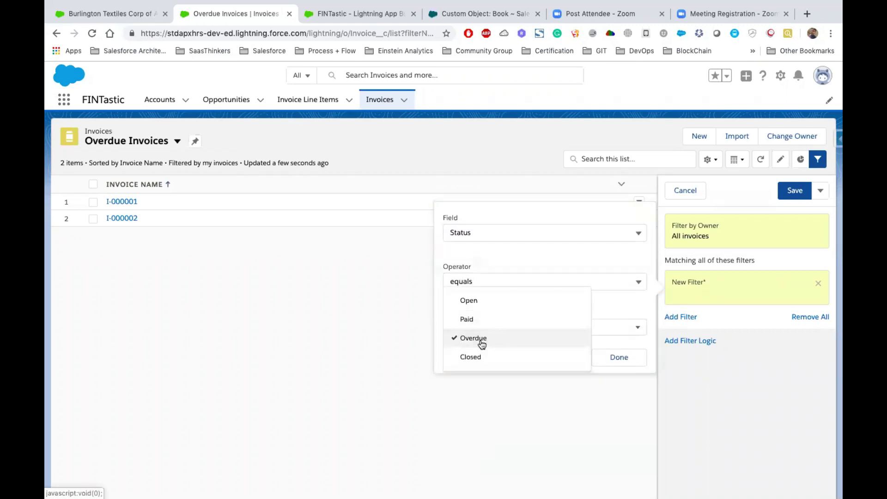
pyautogui.click(620, 358)
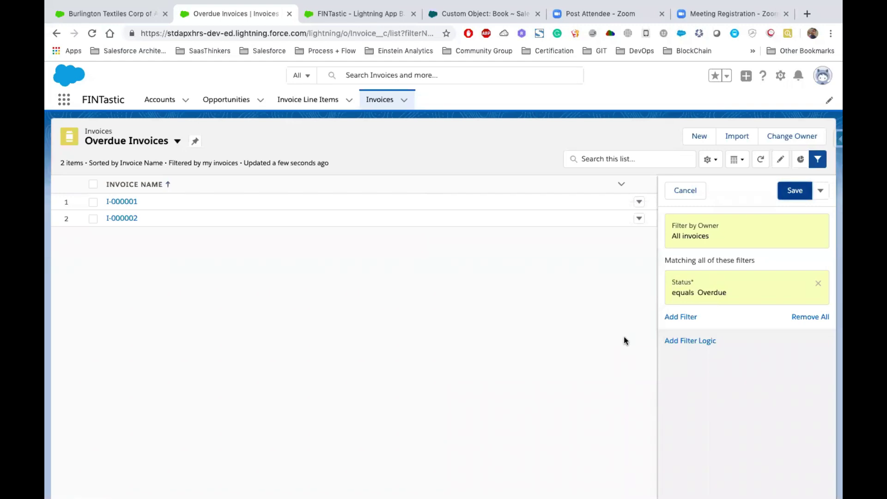
pyautogui.click(795, 192)
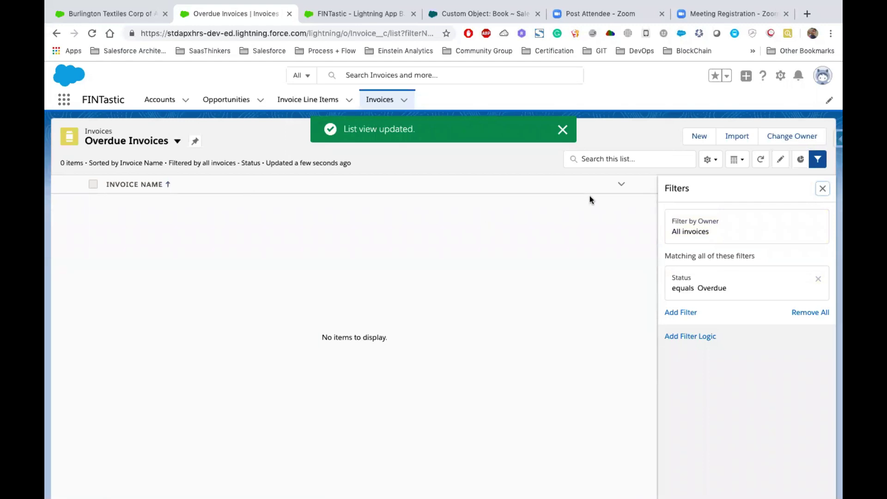
# Open the first invoice in the Recently Viewed list, set its Status to Overdue and save it.
pyautogui.click(380, 100)
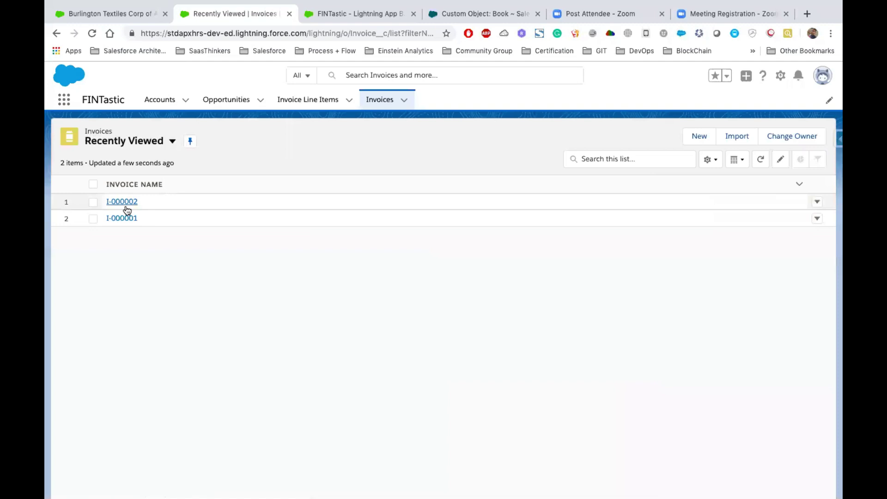
pyautogui.click(126, 207)
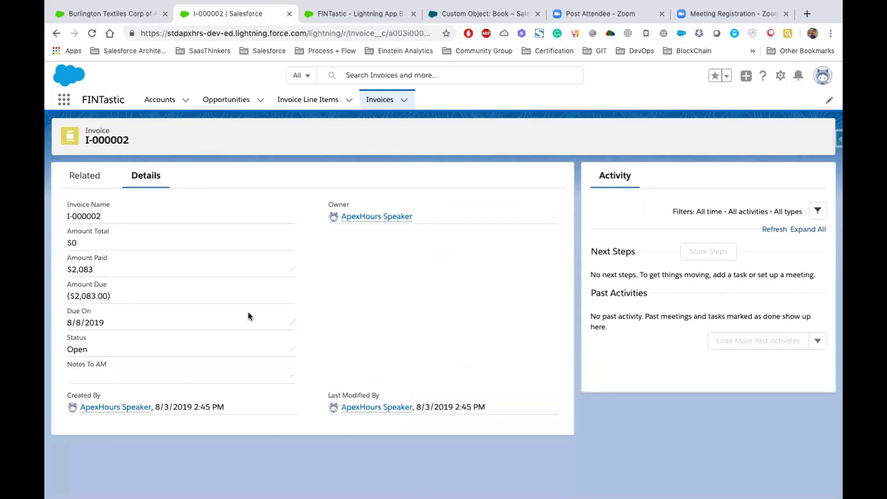
pyautogui.click(293, 353)
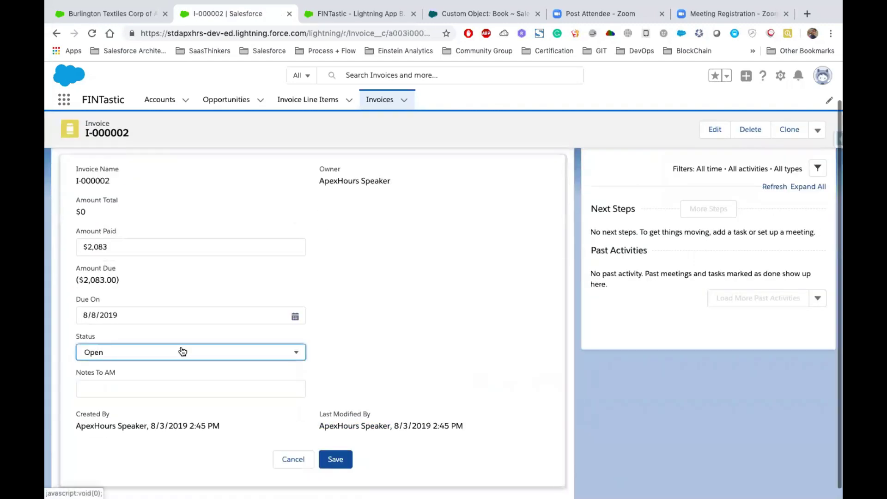
pyautogui.click(146, 356)
pyautogui.click(121, 434)
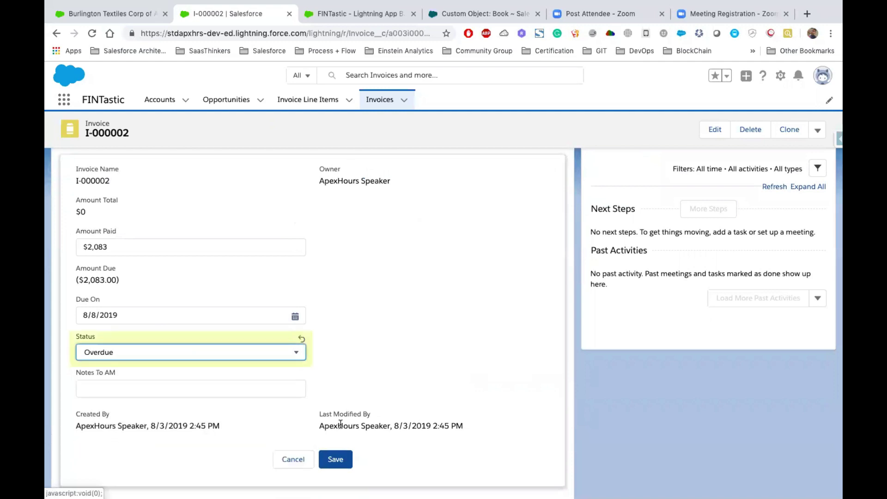
pyautogui.click(336, 459)
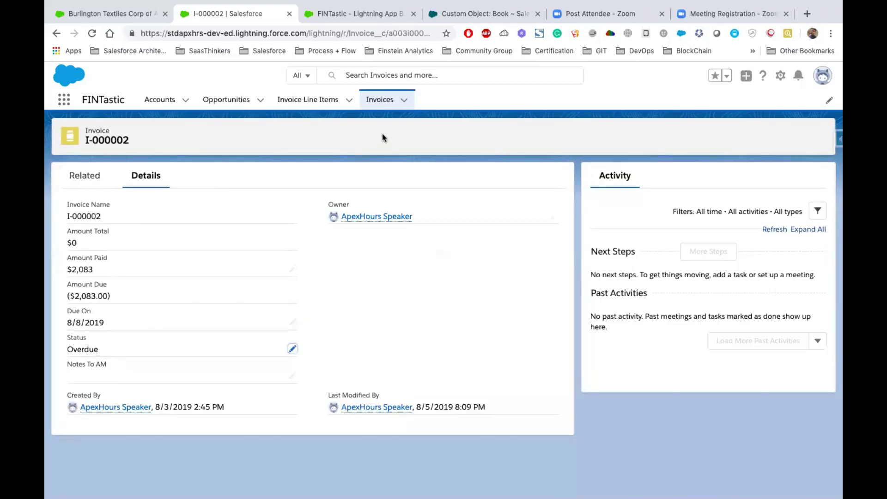
# Display the Overdue Invoices list view to check which invoices it contains.
pyautogui.click(378, 103)
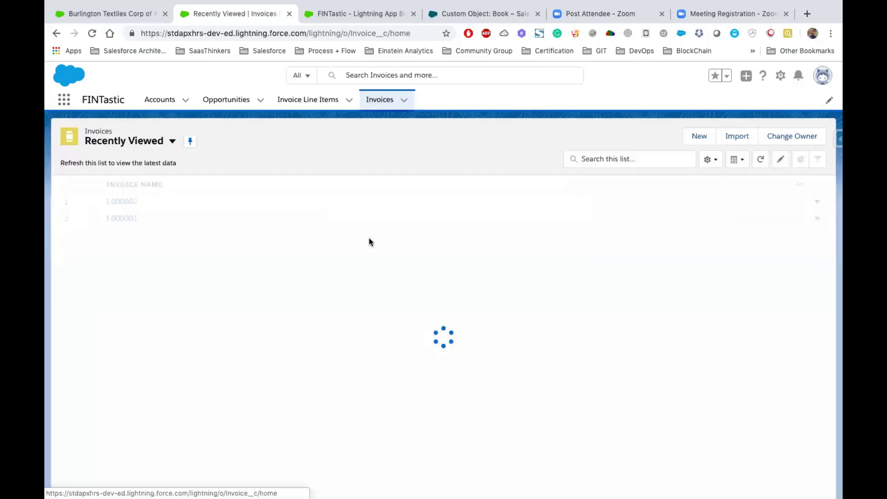
pyautogui.click(171, 142)
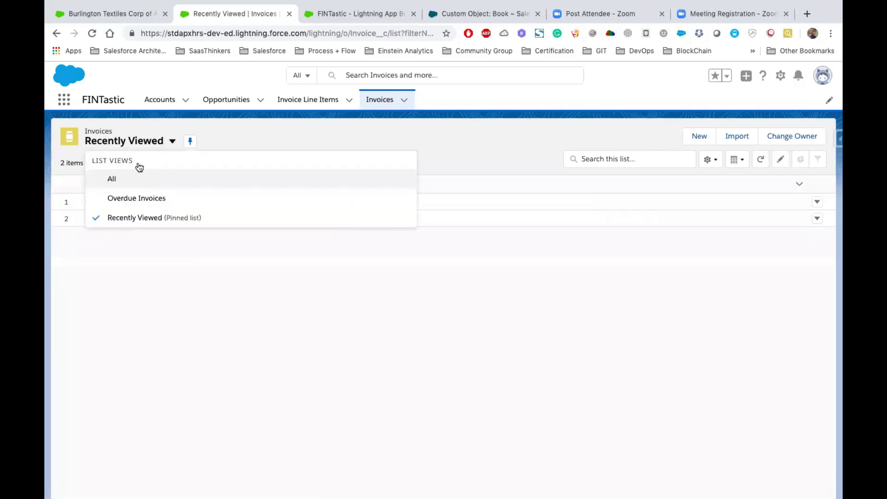
pyautogui.click(141, 199)
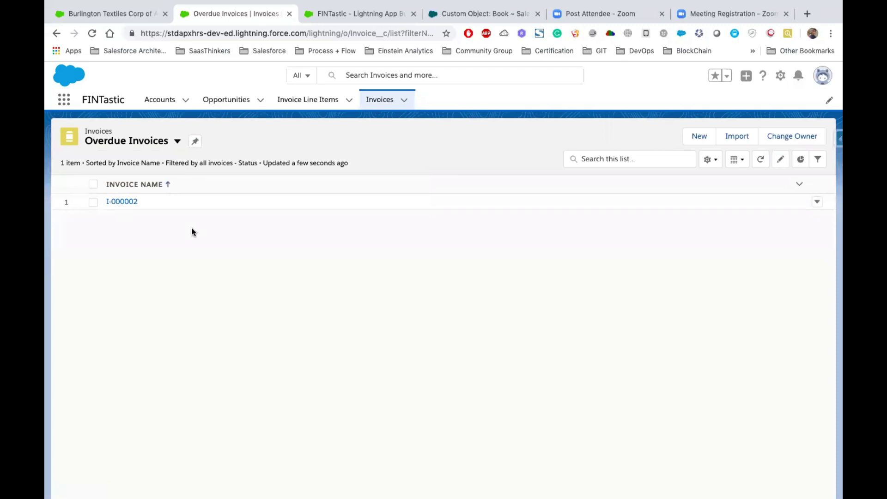
pyautogui.click(105, 200)
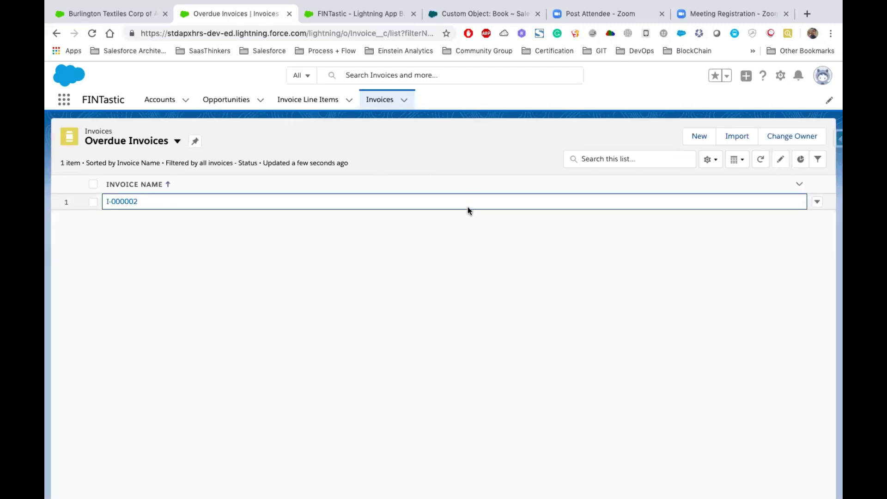
# Add Amount Due, Amount Paid and Amount Total to the visible fields of the Overdue Invoices list view.
pyautogui.click(713, 161)
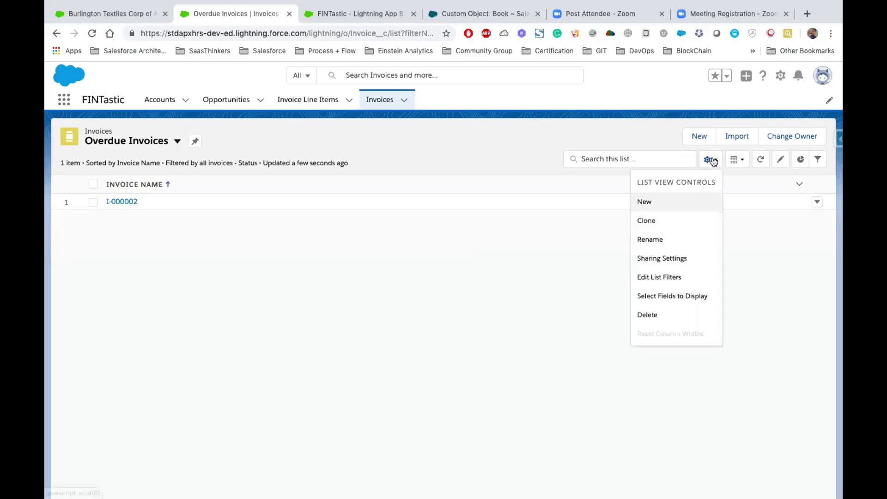
pyautogui.click(655, 298)
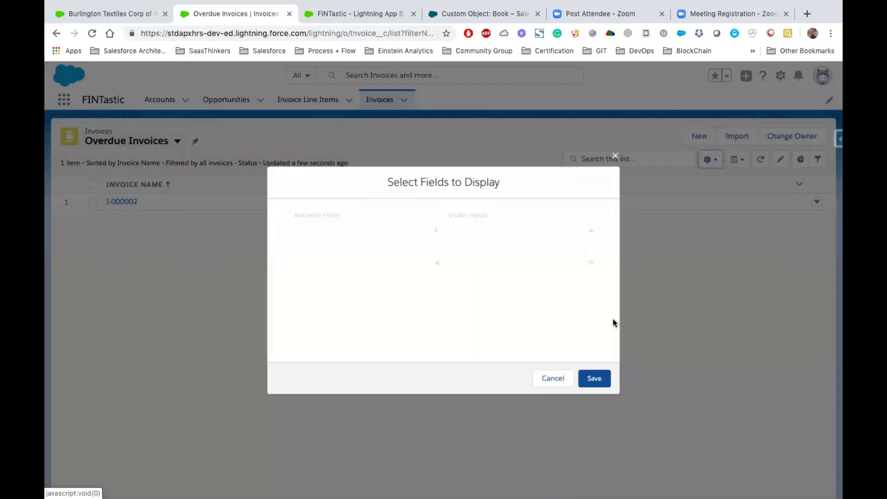
pyautogui.click(347, 237)
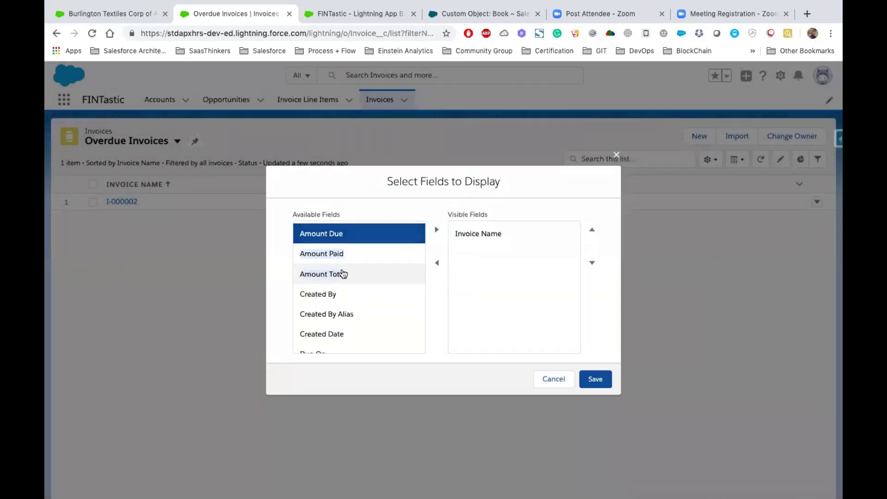
pyautogui.keyDown('shift'); pyautogui.click(343, 272); pyautogui.keyUp('shift')
pyautogui.click(437, 230)
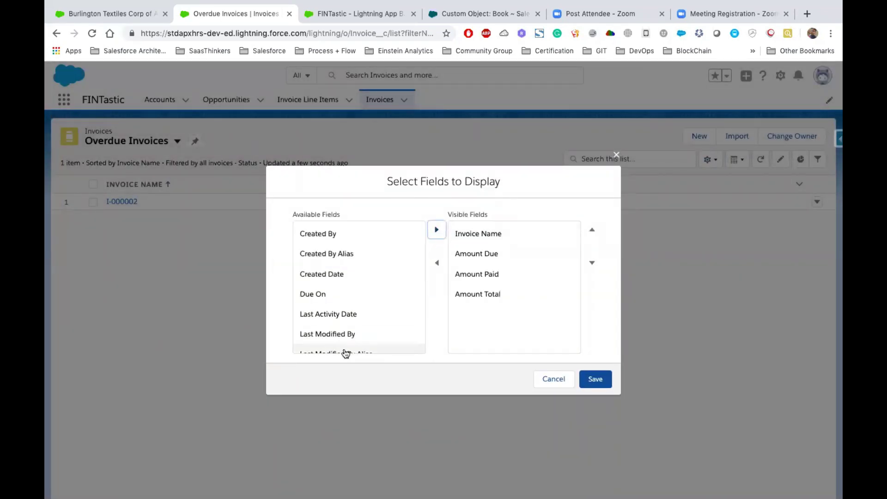
# Add Due On to the list view's visible fields, save the field selection and switch back to the Keynote presentation.
pyautogui.scroll(-1, 332, 319)
pyautogui.click(345, 264)
pyautogui.click(436, 229)
pyautogui.scroll(-3, 377, 335)
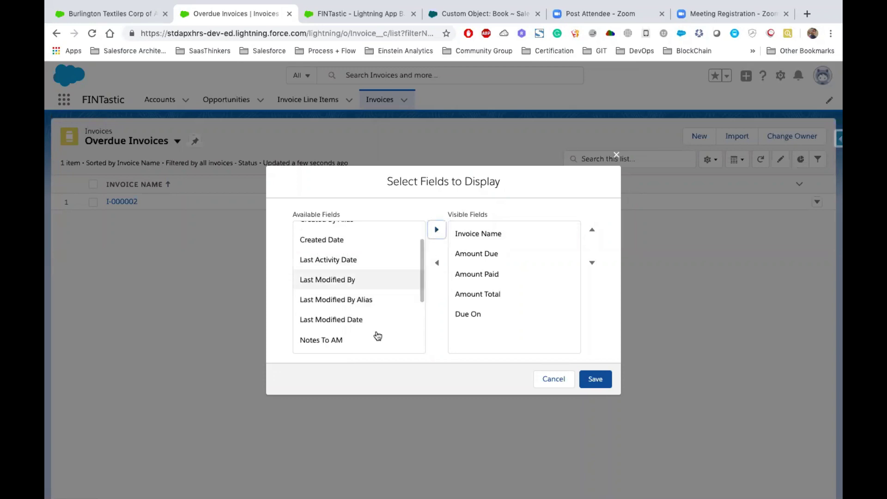
pyautogui.click(594, 383)
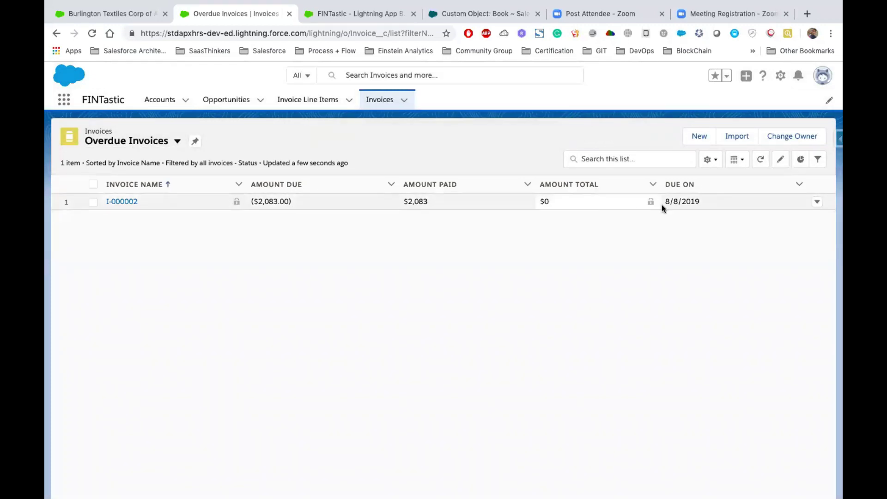
pyautogui.click(664, 232)
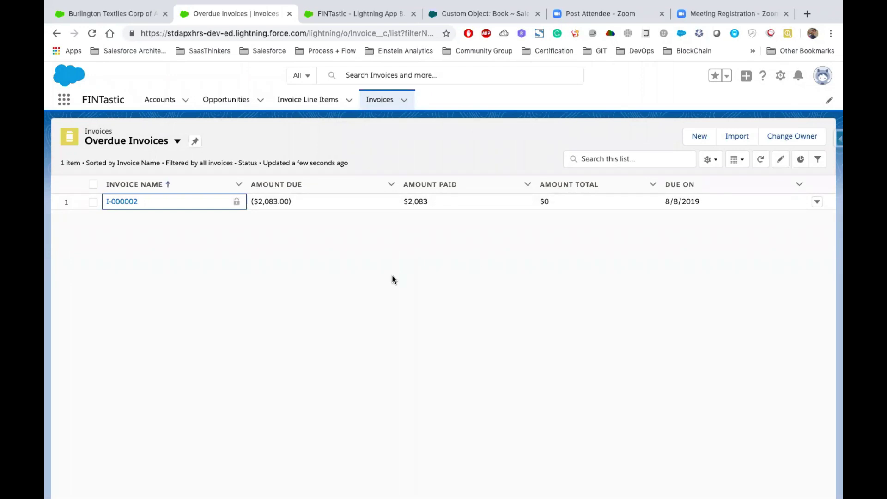
pyautogui.hotkey('ctrl', 'Left')
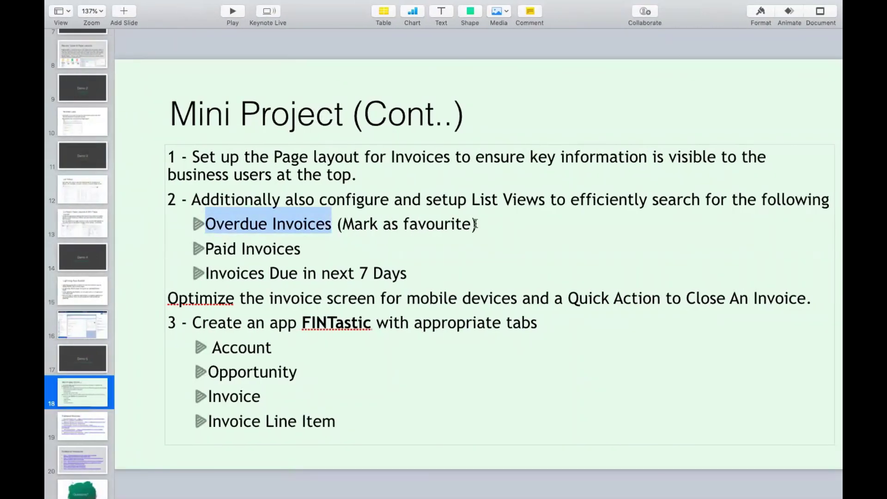
# Highlight the "Mark as favourite" requirement on the slide, switch to Salesforce in Chrome and pin the Overdue Invoices list view.
pyautogui.moveTo(344, 223); pyautogui.dragTo(472, 224)
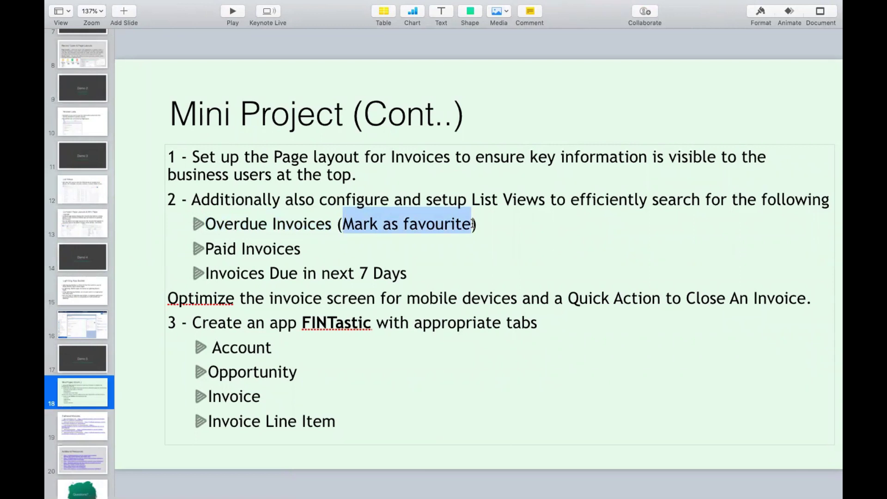
pyautogui.hotkey('ctrl', 'Right')
pyautogui.click(194, 144)
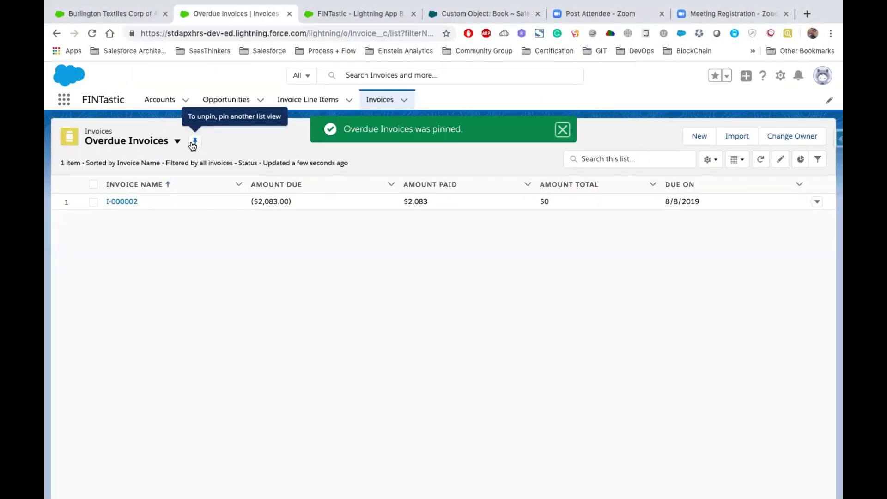
pyautogui.click(562, 130)
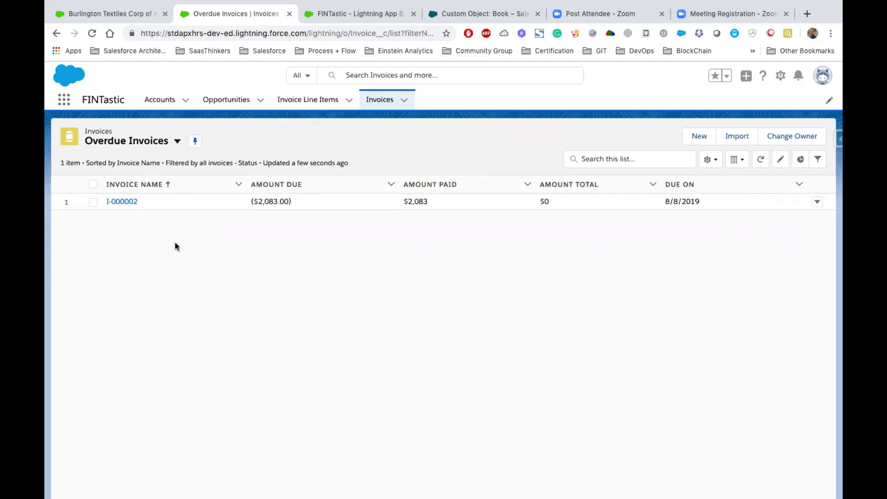
# Switch to Keynote to highlight the Paid Invoices requirement on the Mini Project slide, and return to Salesforce in Chrome.
pyautogui.hotkey('ctrl', 'Left')
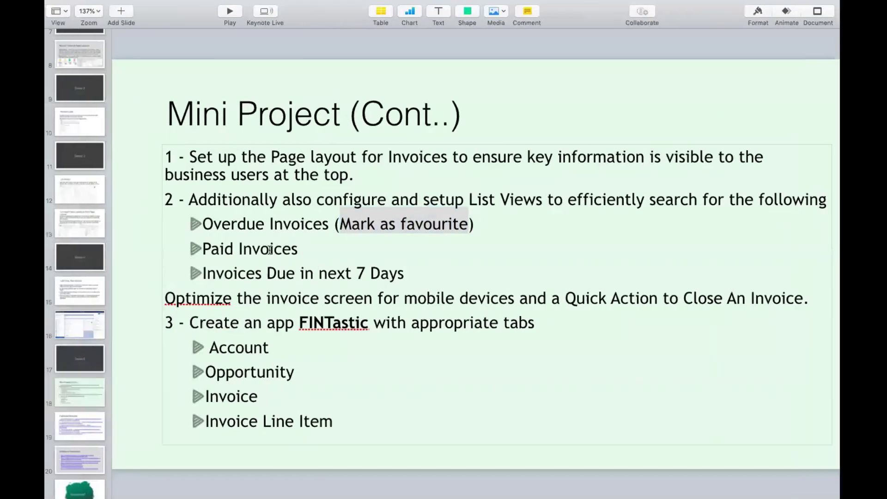
pyautogui.moveTo(300, 249); pyautogui.dragTo(207, 256)
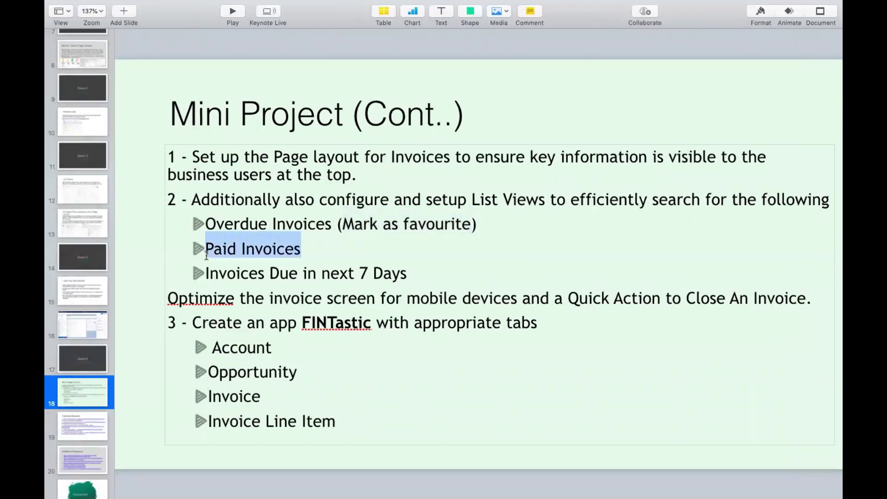
pyautogui.hotkey('ctrl', 'Right')
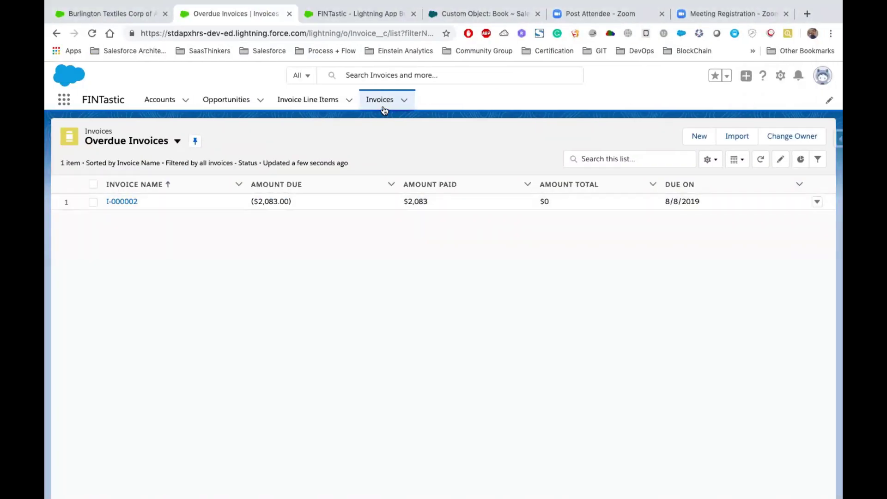
# Create a new invoice list view named Paid Invoices that all users can see.
pyautogui.click(712, 158)
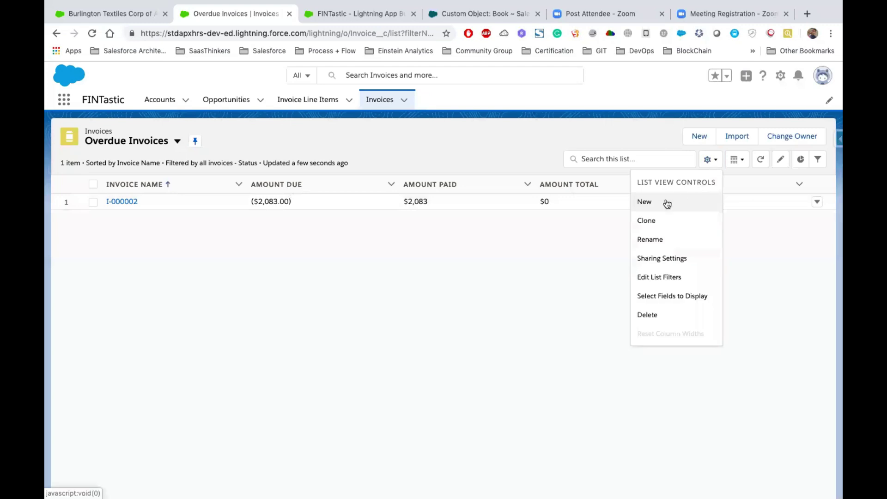
pyautogui.click(667, 202)
pyautogui.write('Paid Invoices')
pyautogui.click(400, 264)
pyautogui.click(343, 329)
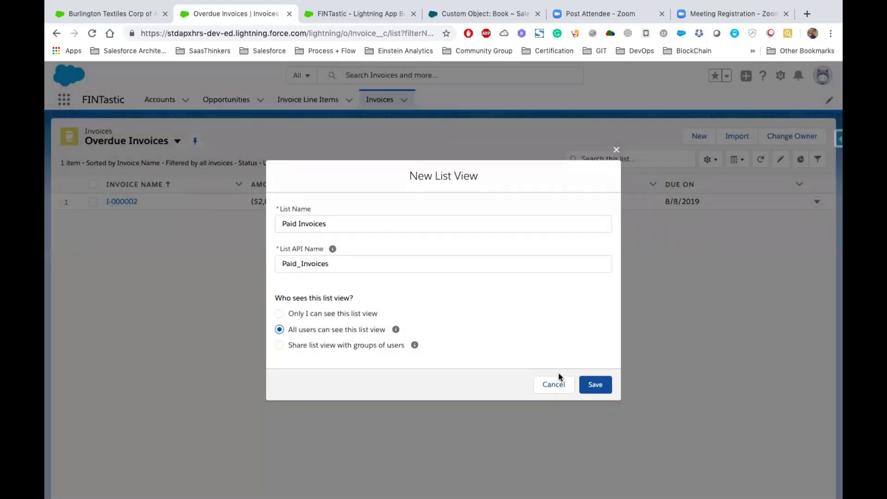
pyautogui.click(596, 384)
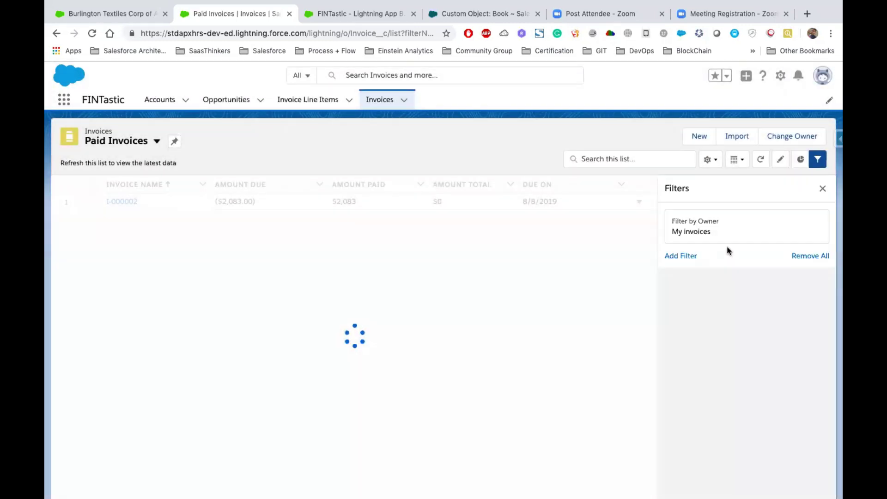
# Filter the Paid Invoices list view to all invoices whose Status equals Paid and save the filters.
pyautogui.click(695, 226)
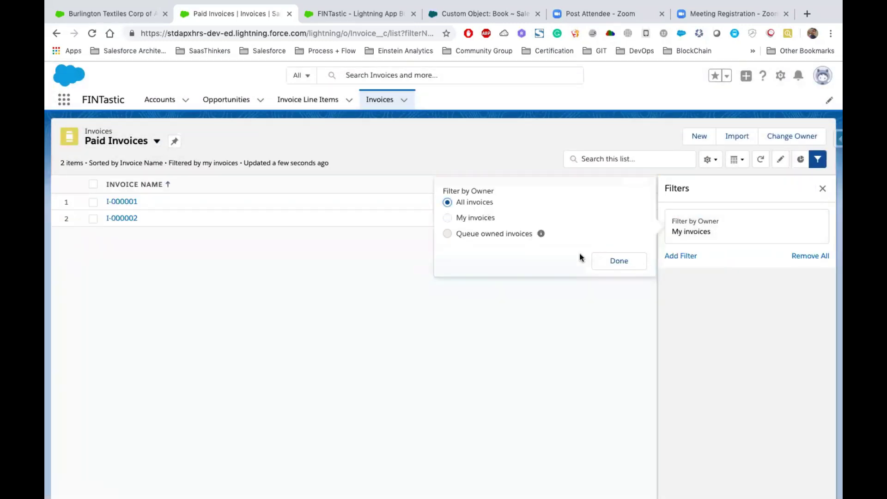
pyautogui.click(619, 261)
pyautogui.click(681, 259)
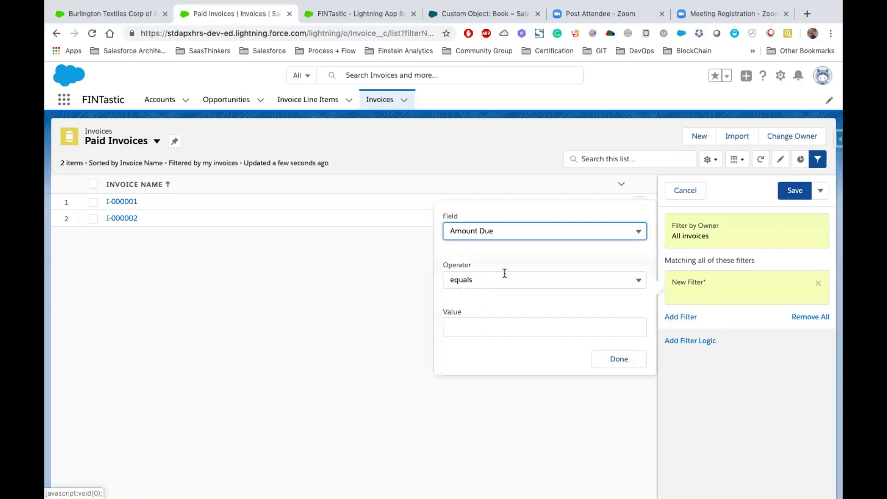
pyautogui.click(483, 229)
pyautogui.scroll(-3, 511, 352)
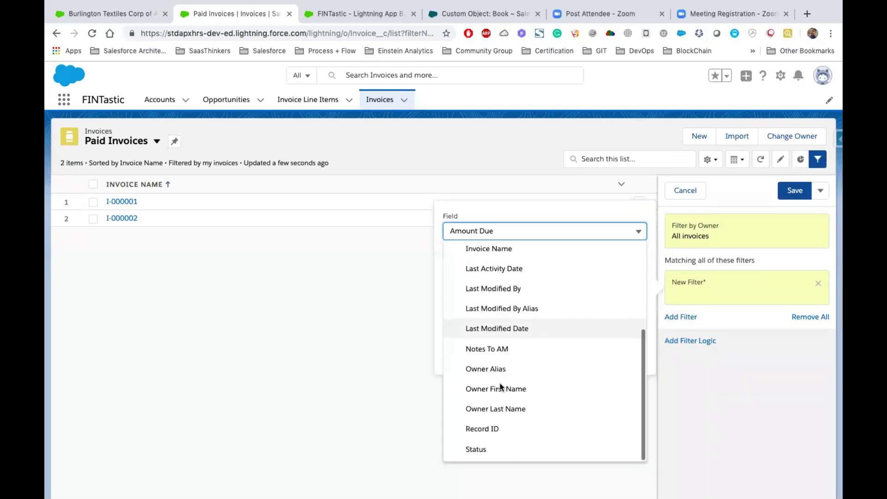
pyautogui.click(489, 448)
pyautogui.click(490, 281)
pyautogui.click(497, 281)
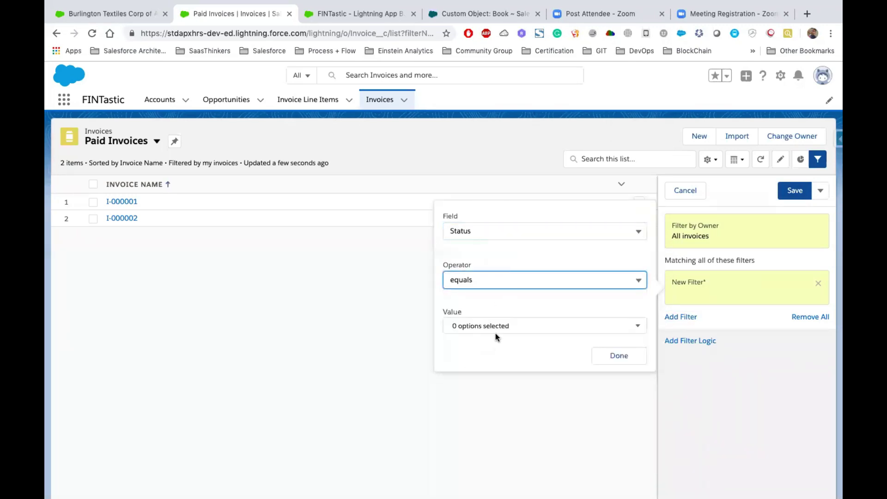
pyautogui.click(495, 327)
pyautogui.click(481, 319)
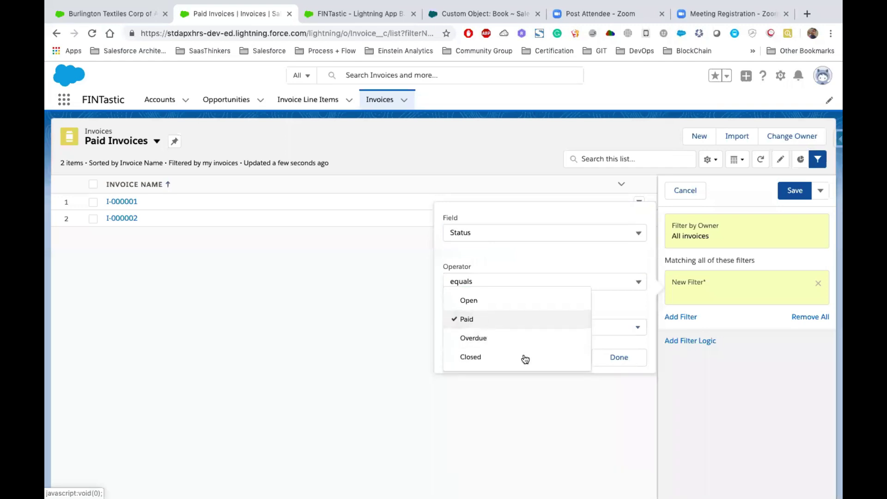
pyautogui.click(616, 359)
pyautogui.click(794, 191)
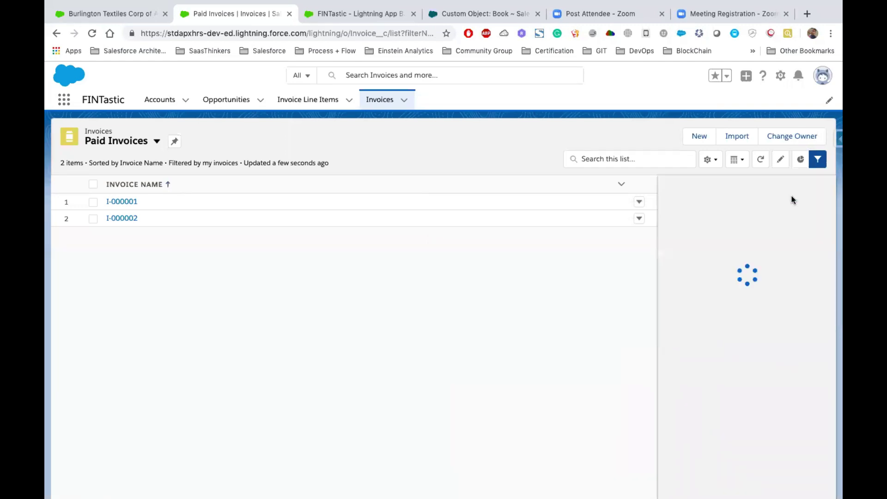
# Add Amount Due, Amount Paid, Amount Total and Due On to the Paid Invoices view's visible fields, save, and close the filters.
pyautogui.click(717, 167)
pyautogui.click(659, 298)
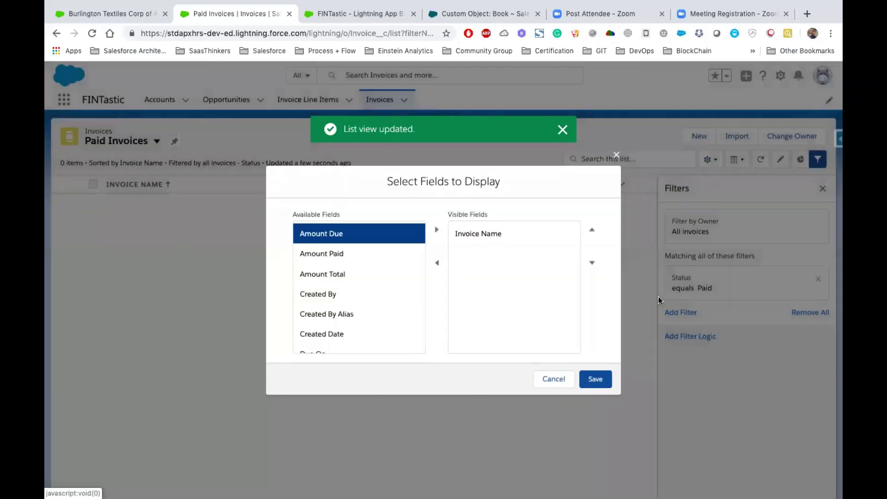
pyautogui.keyDown('shift'); pyautogui.click(320, 275); pyautogui.keyUp('shift')
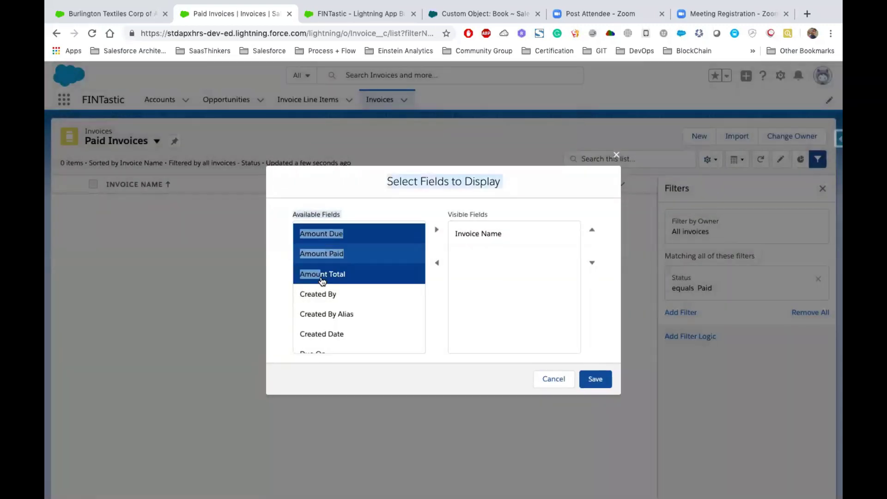
pyautogui.click(437, 230)
pyautogui.click(331, 295)
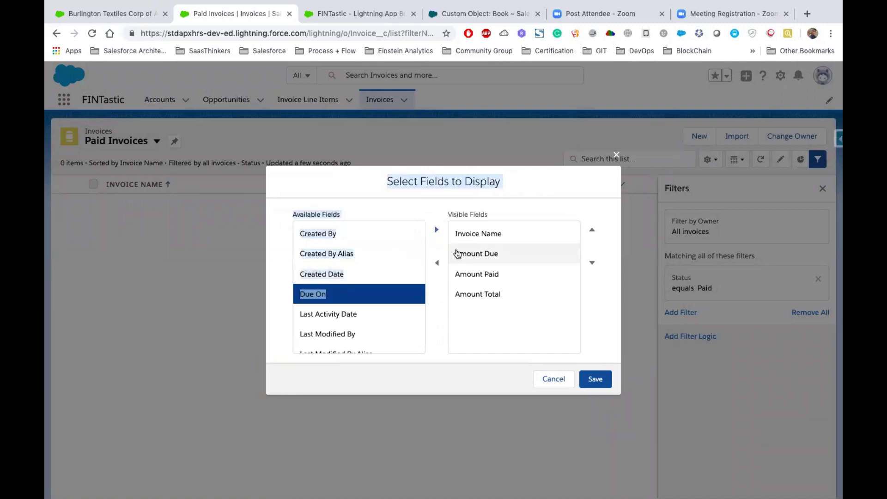
pyautogui.click(437, 230)
pyautogui.click(596, 378)
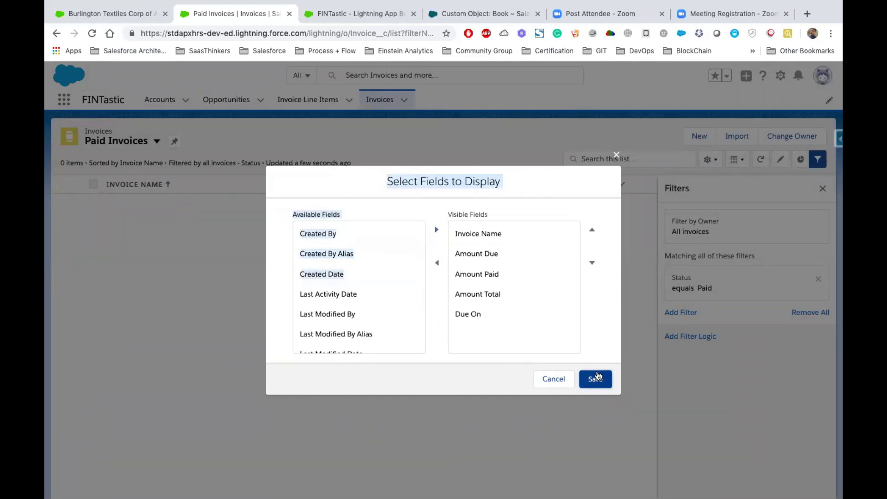
pyautogui.click(822, 189)
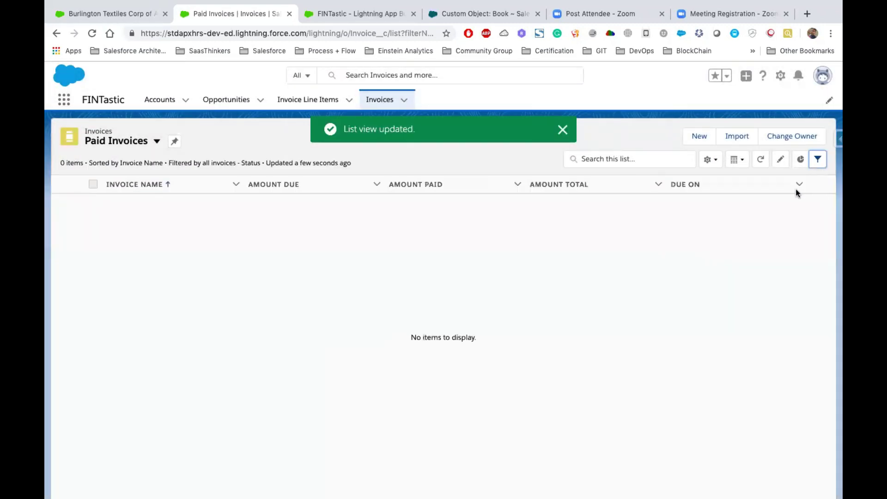
# Display the All list view of invoices to check the existing records.
pyautogui.click(383, 107)
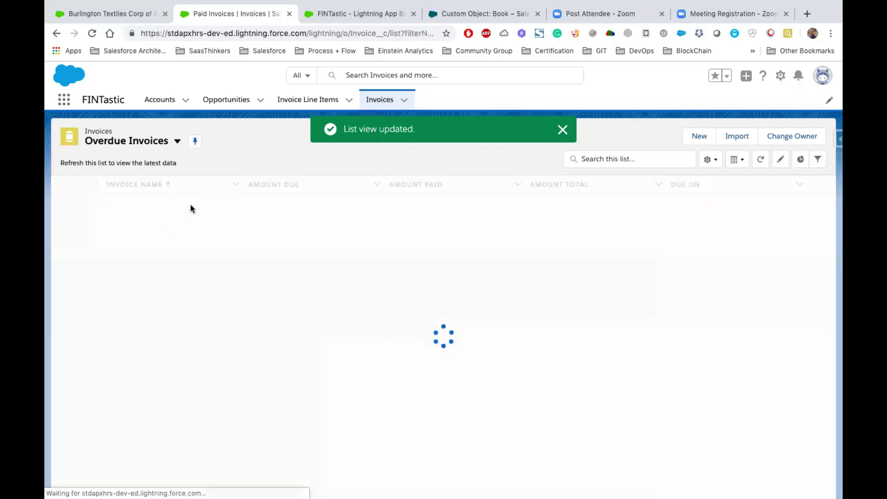
pyautogui.click(178, 144)
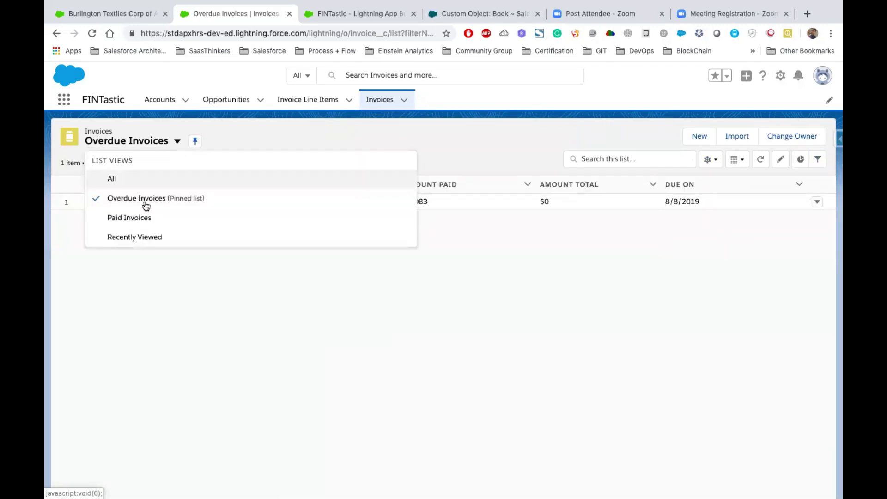
pyautogui.click(115, 180)
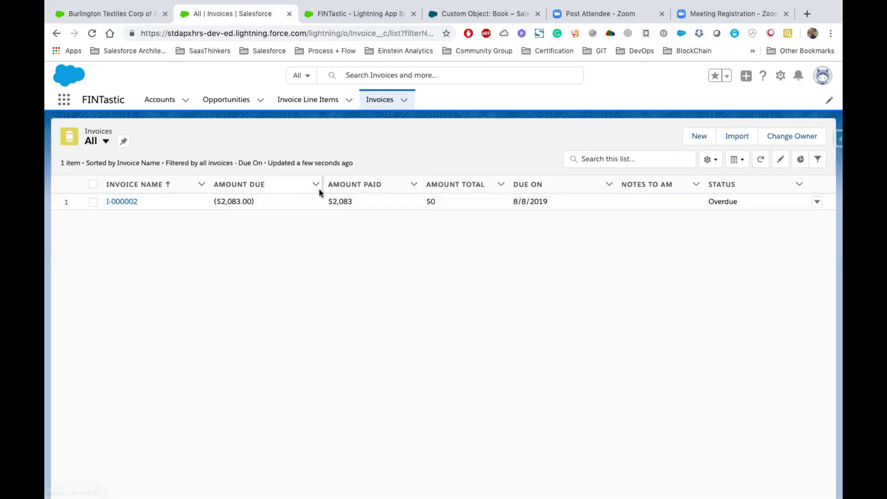
# Create and save a new invoice with Amount Paid $873, Due On 8/14/2019 and Status Paid.
pyautogui.click(695, 134)
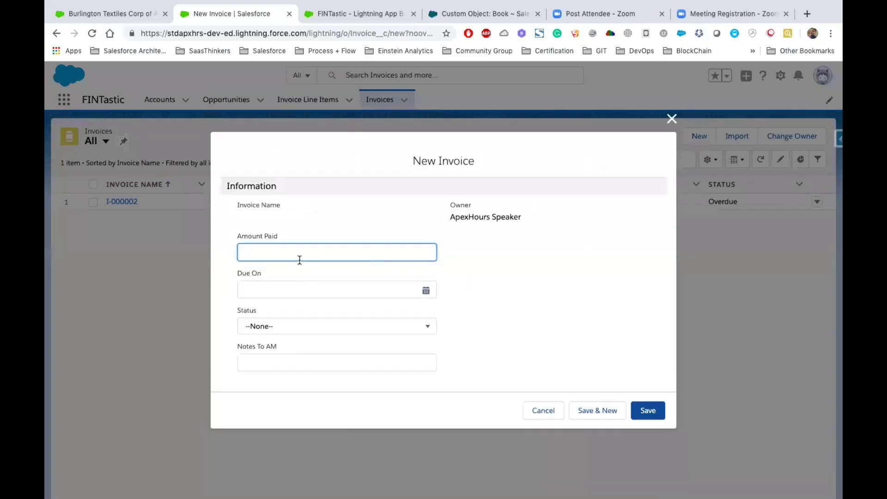
pyautogui.click(283, 284)
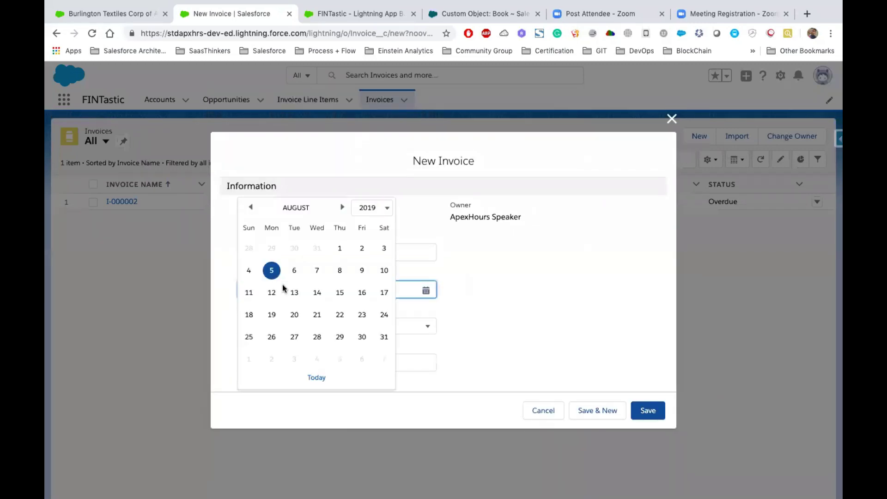
pyautogui.click(360, 292)
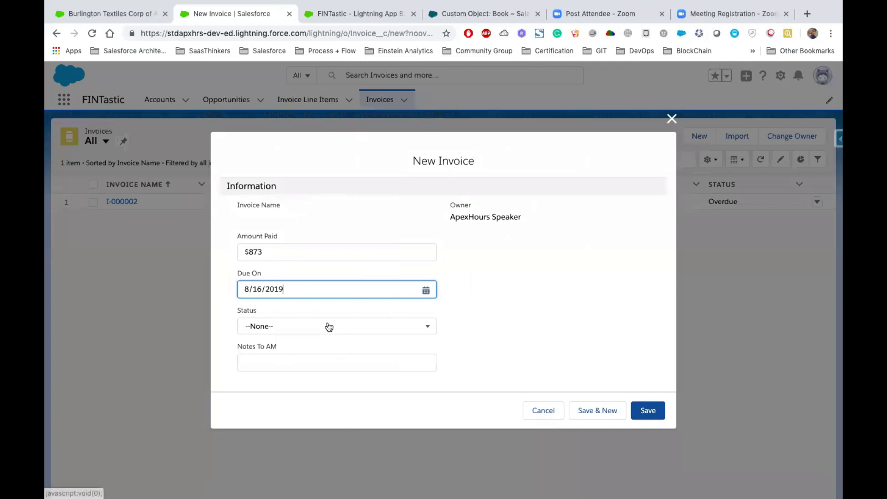
pyautogui.click(317, 288)
pyautogui.click(315, 292)
pyautogui.click(291, 331)
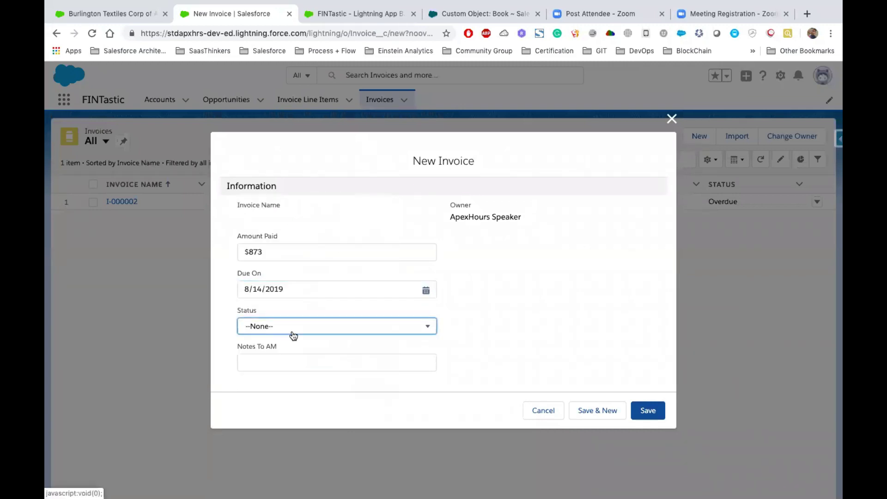
pyautogui.click(278, 341)
pyautogui.click(654, 417)
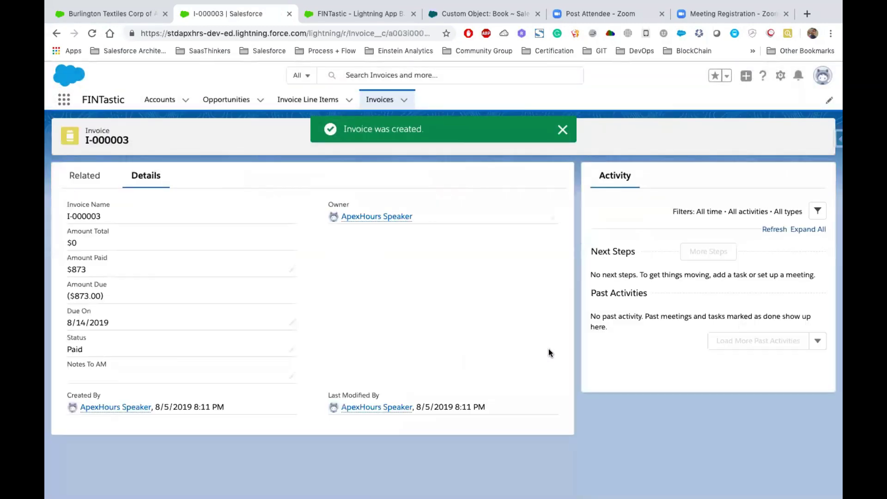
# Display the Paid Invoices list view to check whether it contains the new invoice.
pyautogui.click(377, 102)
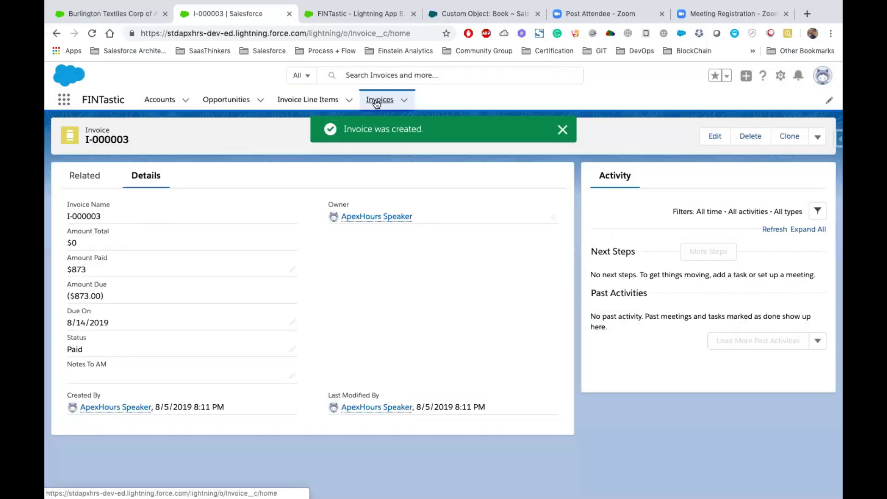
pyautogui.click(177, 141)
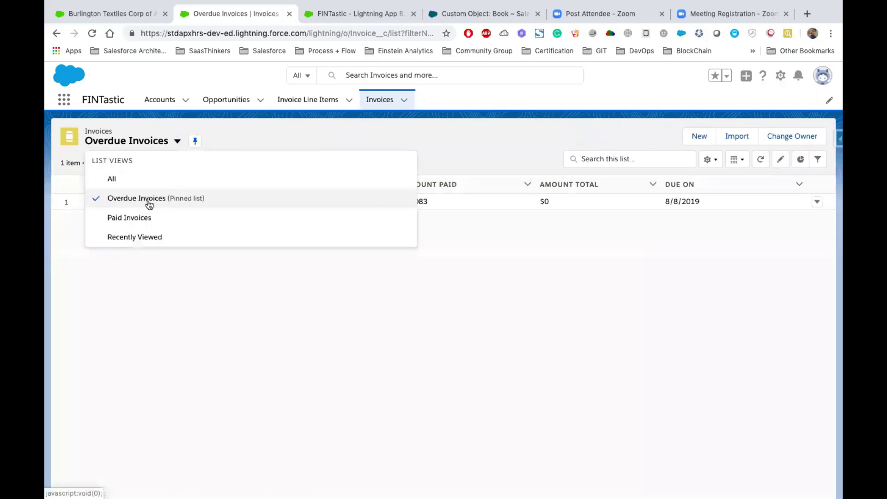
pyautogui.click(150, 219)
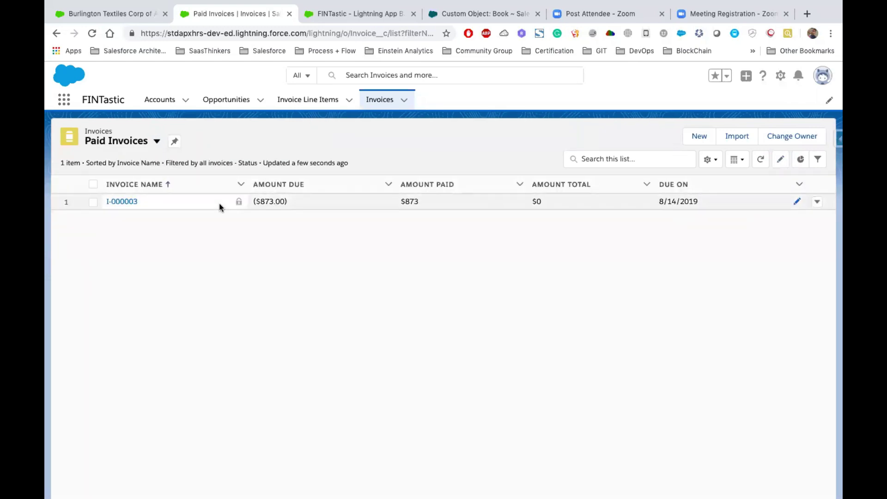
# Copy the text "Invoices Due in next 7 Days" from the Keynote slide and return to Salesforce in Chrome.
pyautogui.hotkey('ctrl', 'Left')
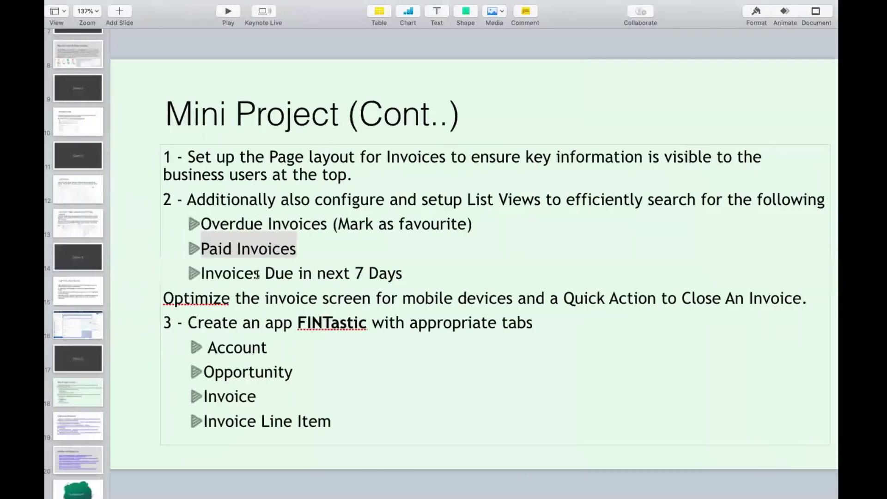
pyautogui.click(408, 275)
pyautogui.doubleClick(364, 273)
pyautogui.click(401, 275)
pyautogui.moveTo(407, 274); pyautogui.dragTo(206, 273)
pyautogui.hotkey('ctrl', 'c')
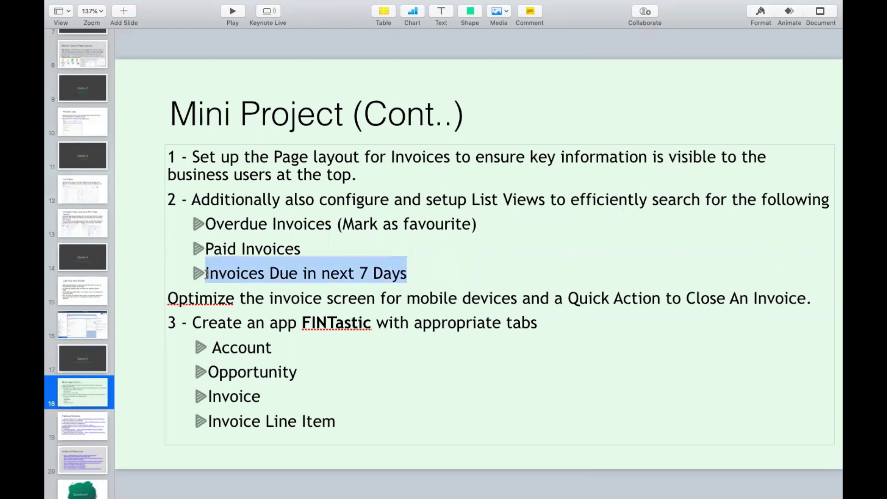
pyautogui.hotkey('ctrl', 'Right')
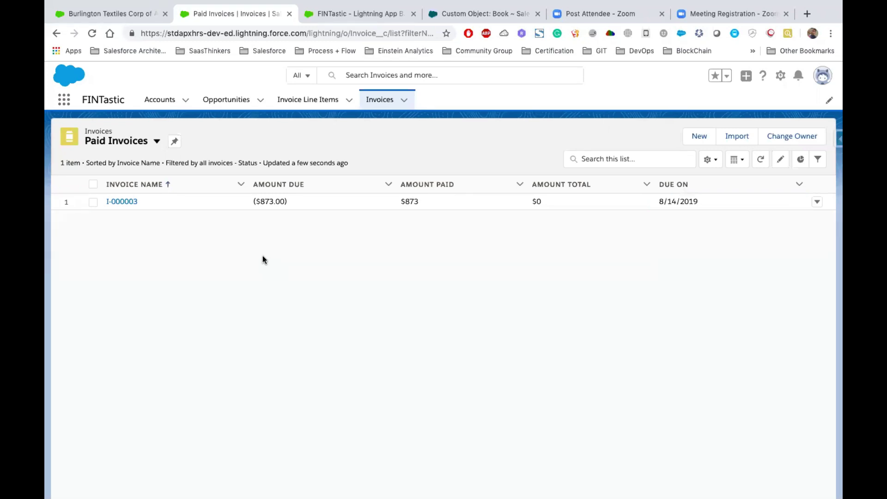
pyautogui.click(711, 161)
pyautogui.click(465, 247)
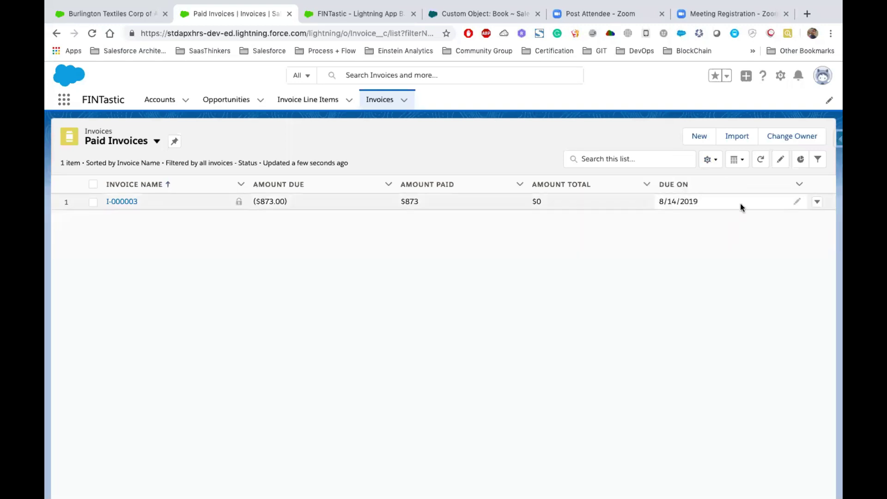
# Clone the Paid Invoices list view as "Invoices Due in next 7 Days" and make it visible to all users.
pyautogui.click(710, 161)
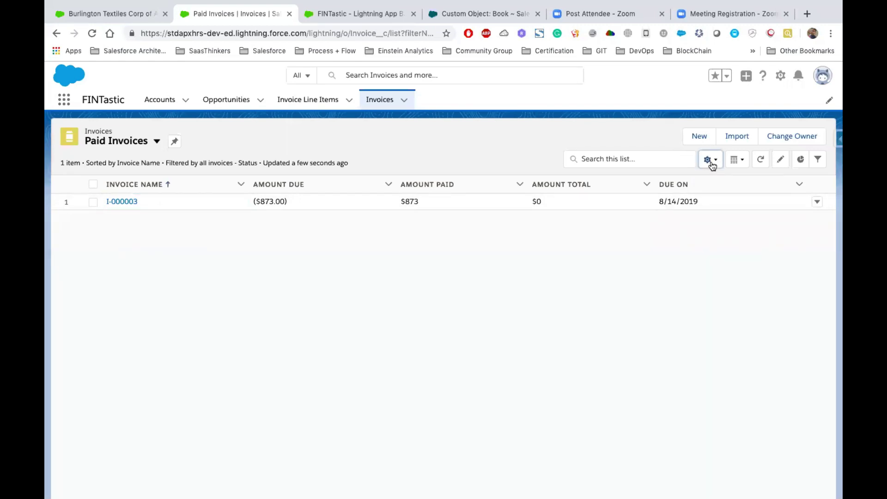
pyautogui.click(652, 221)
pyautogui.tripleClick(372, 225)
pyautogui.hotkey('ctrl', 'v')
pyautogui.press('Tab')
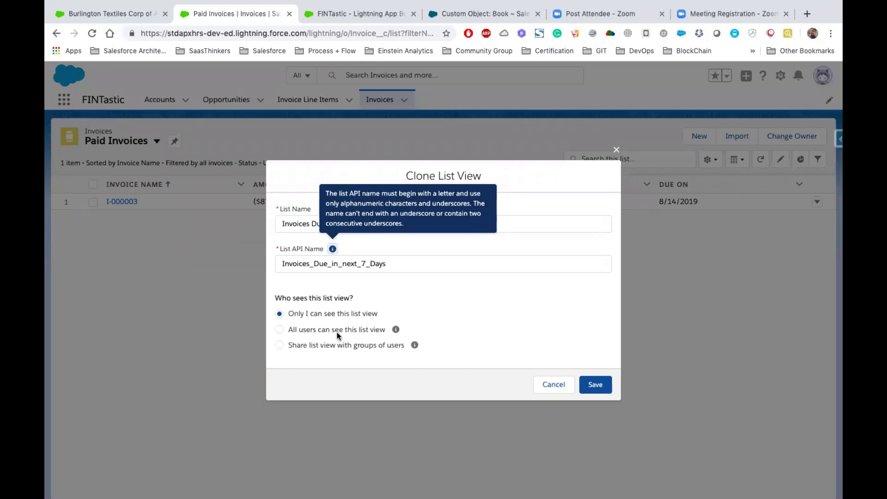
pyautogui.click(337, 331)
pyautogui.click(595, 384)
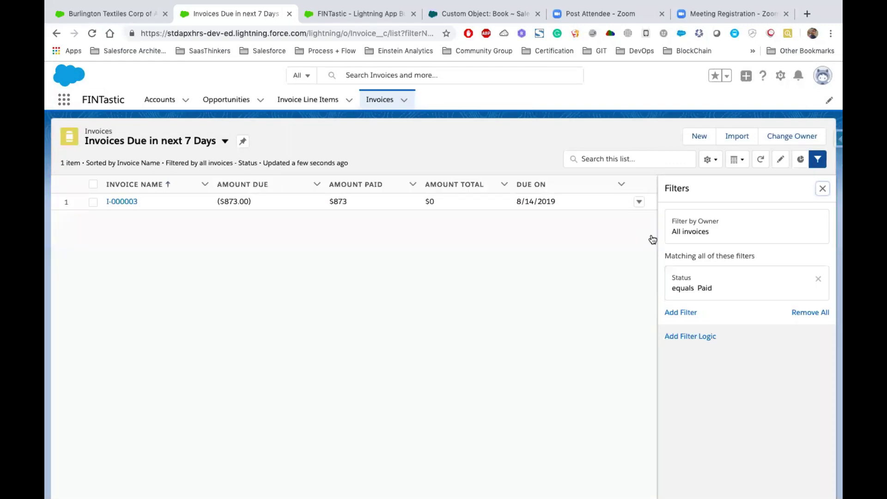
# Change the Status filter of the Invoices Due in next 7 Days list view to equals Open, Overdue.
pyautogui.click(709, 288)
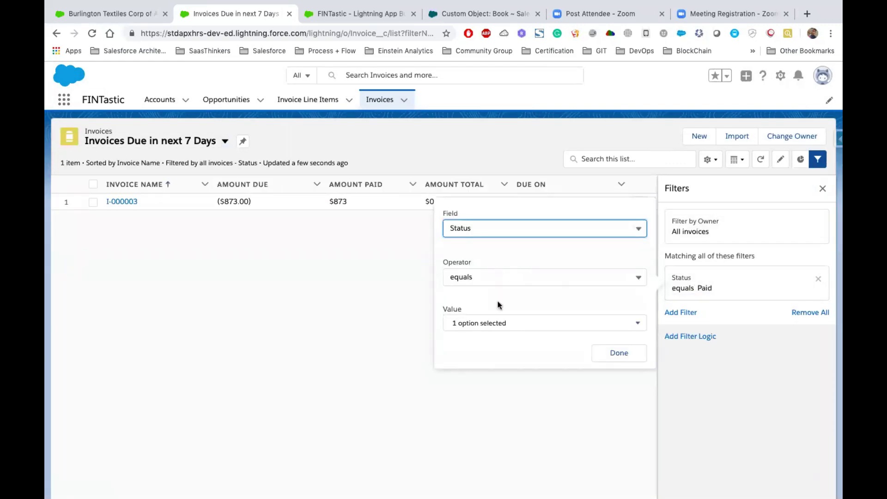
pyautogui.click(497, 323)
pyautogui.click(498, 324)
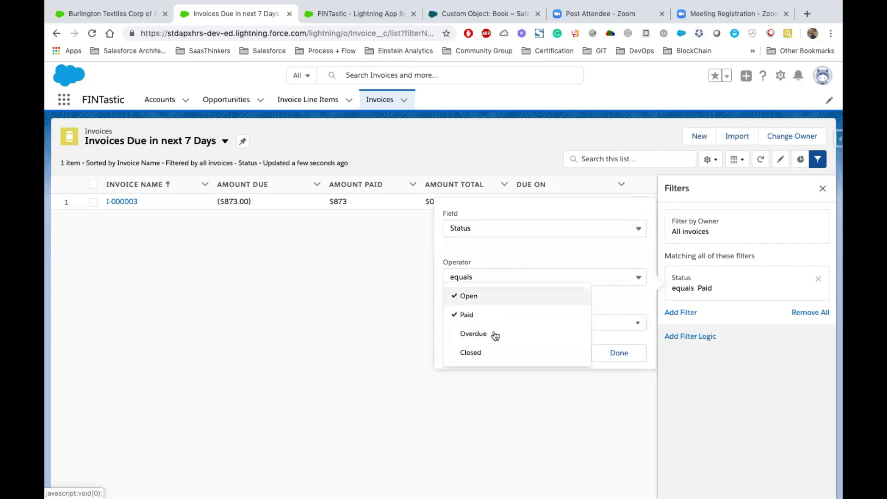
pyautogui.click(479, 318)
pyautogui.click(482, 339)
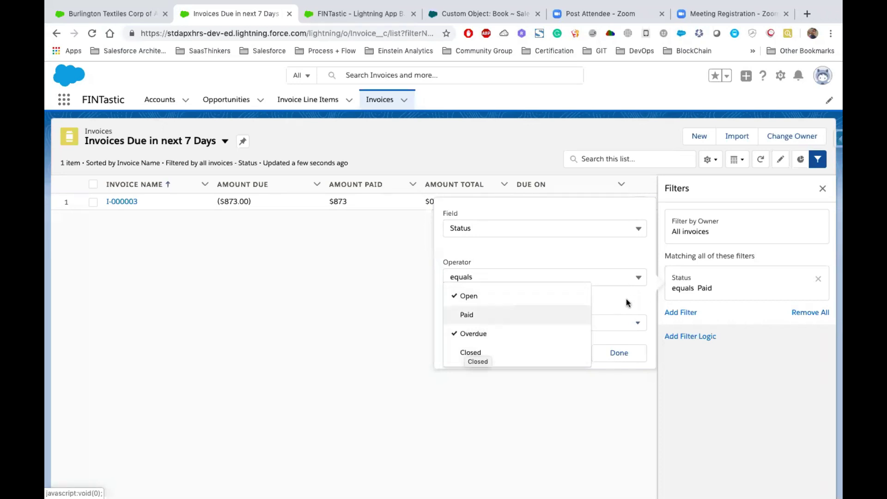
pyautogui.click(583, 354)
pyautogui.click(616, 359)
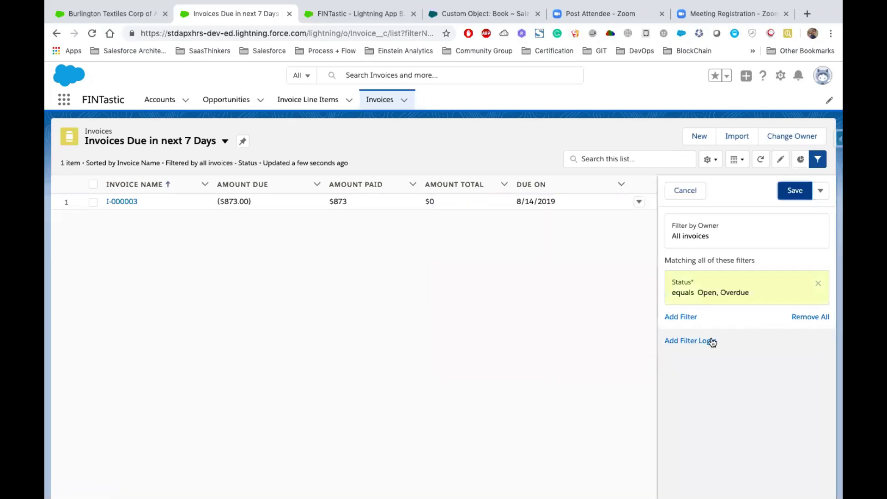
# Start a second filter on the list view with field Due On, operator equals and value NEXT 7 DAYS.
pyautogui.click(681, 317)
pyautogui.click(499, 273)
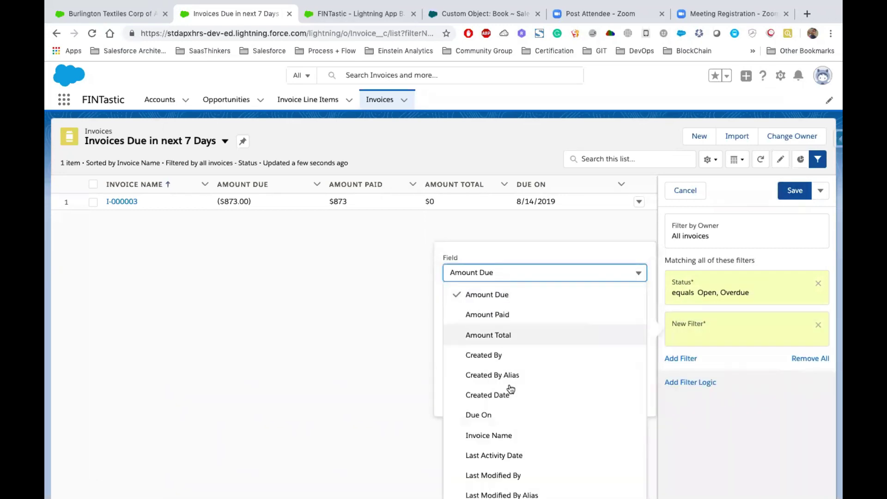
pyautogui.click(504, 414)
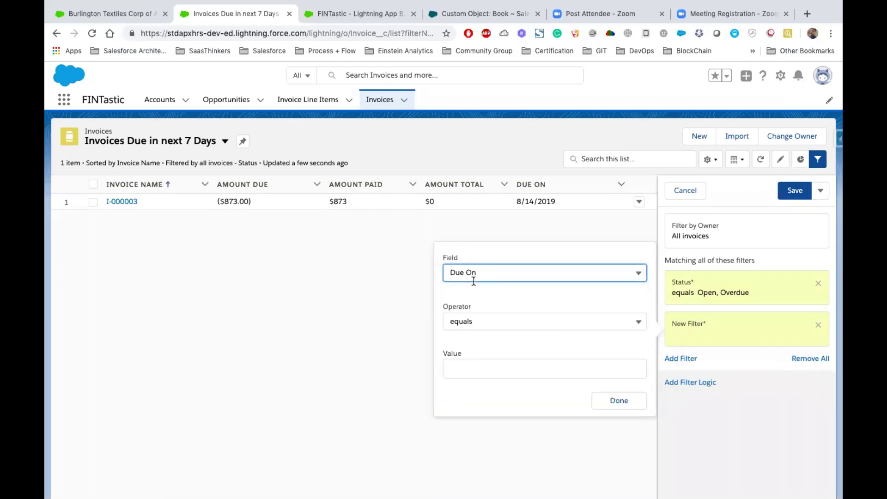
pyautogui.click(499, 289)
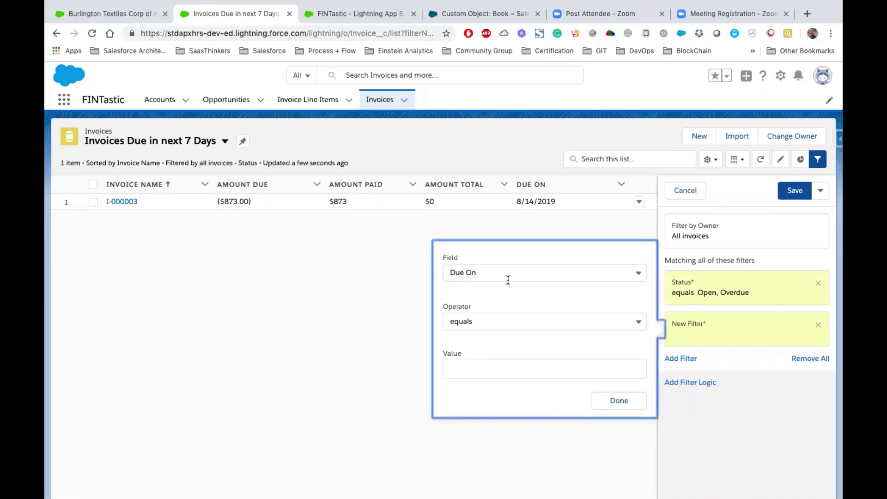
pyautogui.click(484, 366)
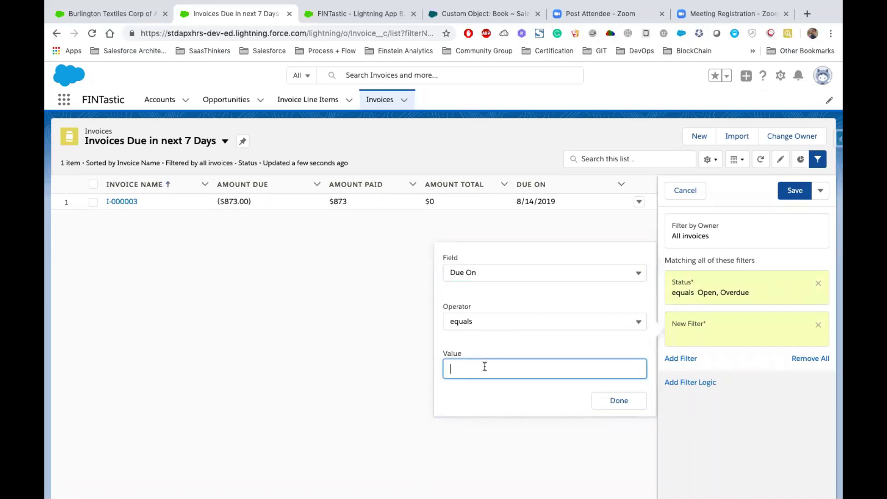
pyautogui.write('NEXT 7 DAYS')
pyautogui.click(503, 404)
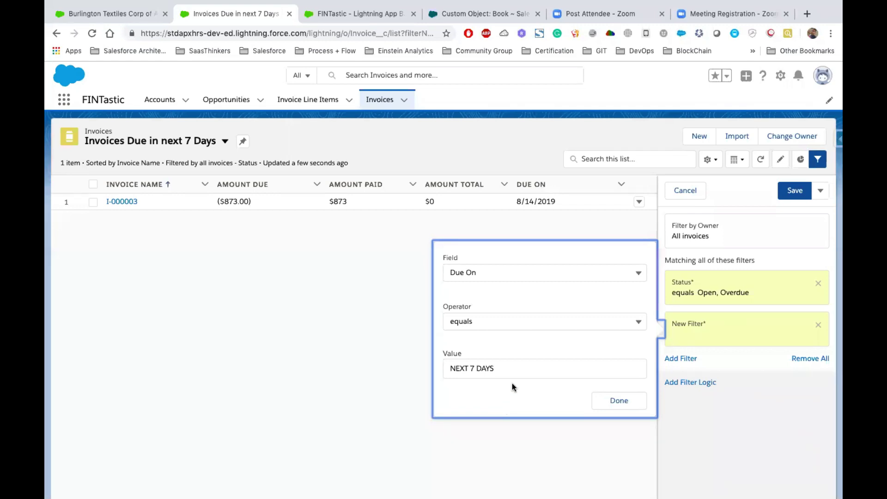
# Try the value NEXT N DAYS in the Due On filter and restore the 7.
pyautogui.click(475, 367)
pyautogui.press('BackSpace')
pyautogui.write('N')
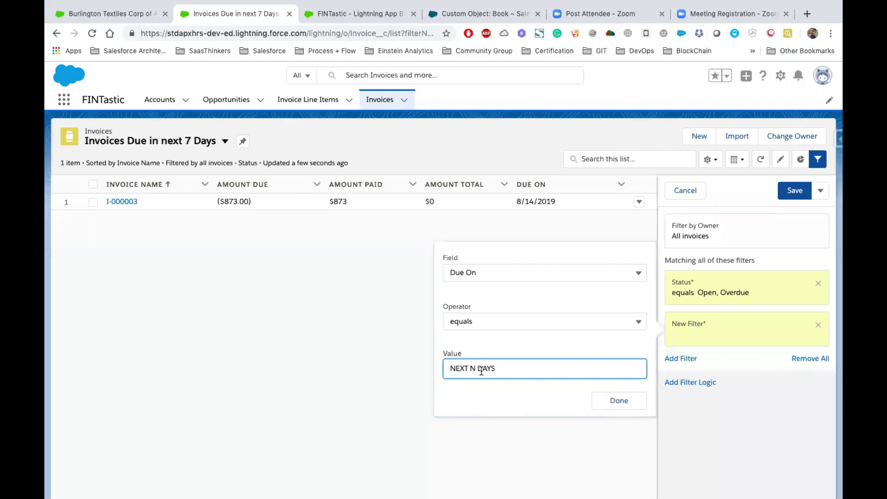
pyautogui.press('BackSpace')
pyautogui.write('7')
pyautogui.doubleClick(482, 368)
pyautogui.moveTo(468, 368); pyautogui.dragTo(433, 372)
pyautogui.click(433, 372)
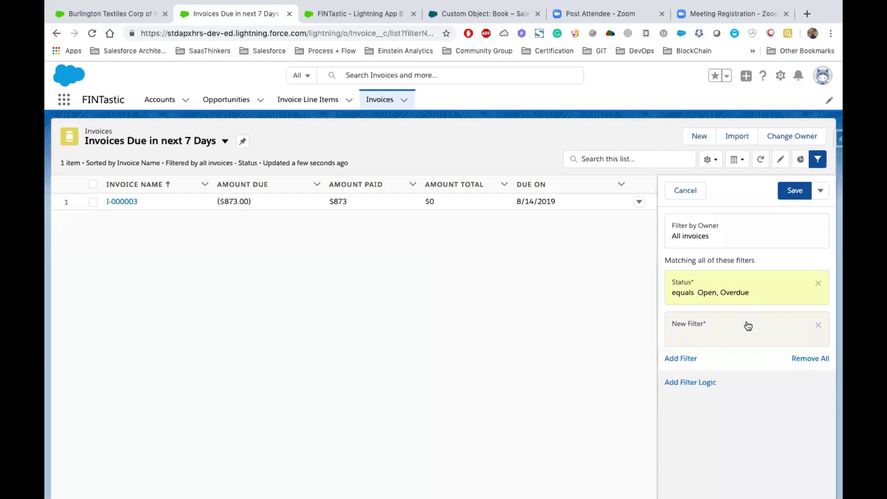
# Set the empty new filter to Due On equals NEXT 7 DAYS, save the list view and close its filters.
pyautogui.click(704, 337)
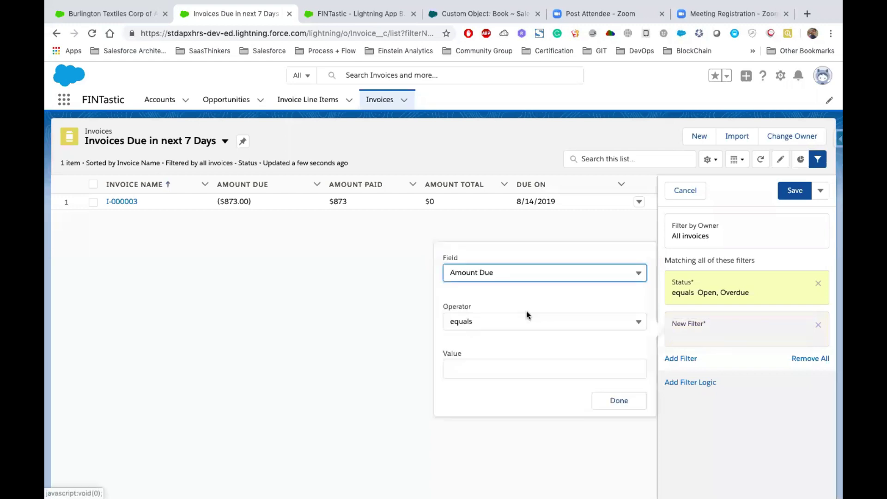
pyautogui.click(485, 275)
pyautogui.scroll(-1, 503, 361)
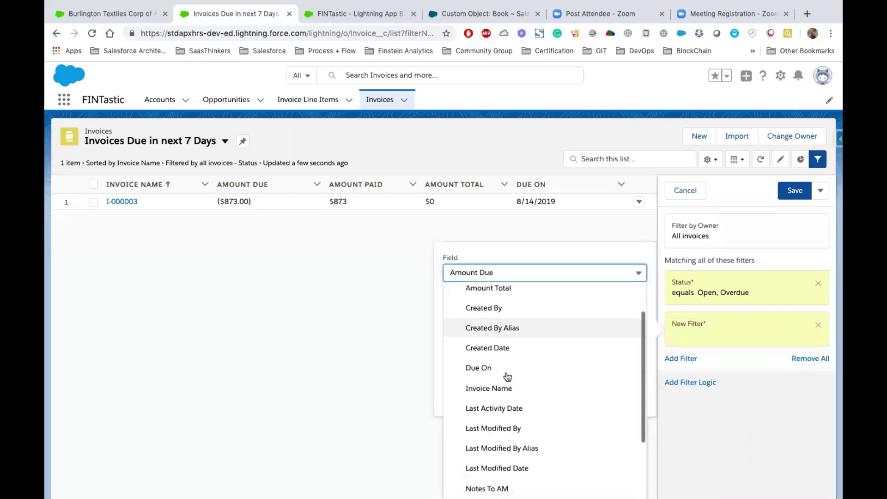
pyautogui.click(483, 368)
pyautogui.click(472, 370)
pyautogui.write('NEXT ')
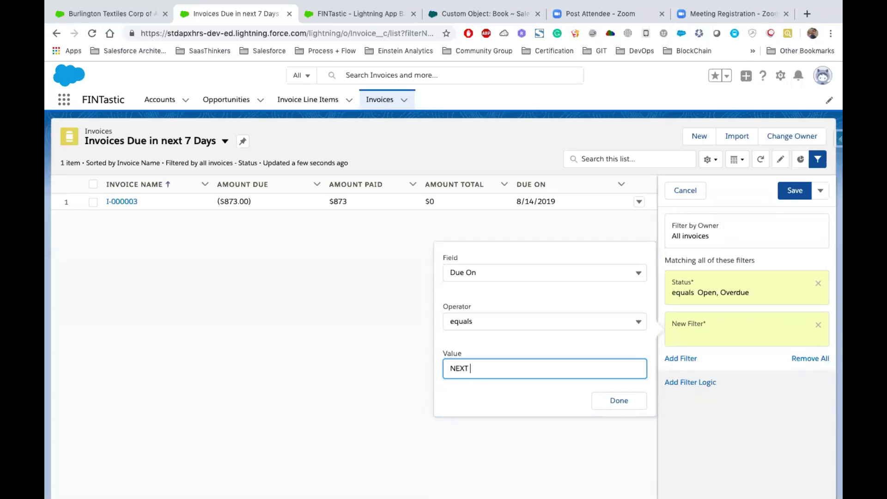
pyautogui.write('7 DAYS')
pyautogui.click(596, 402)
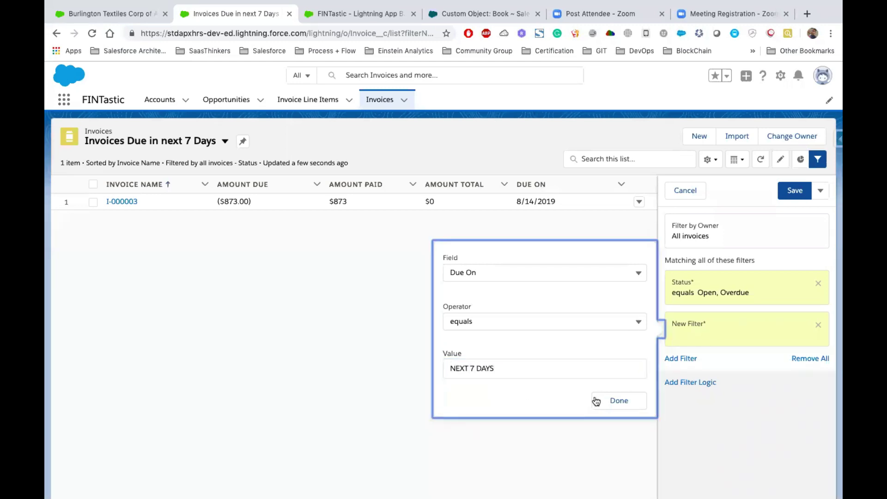
pyautogui.click(794, 190)
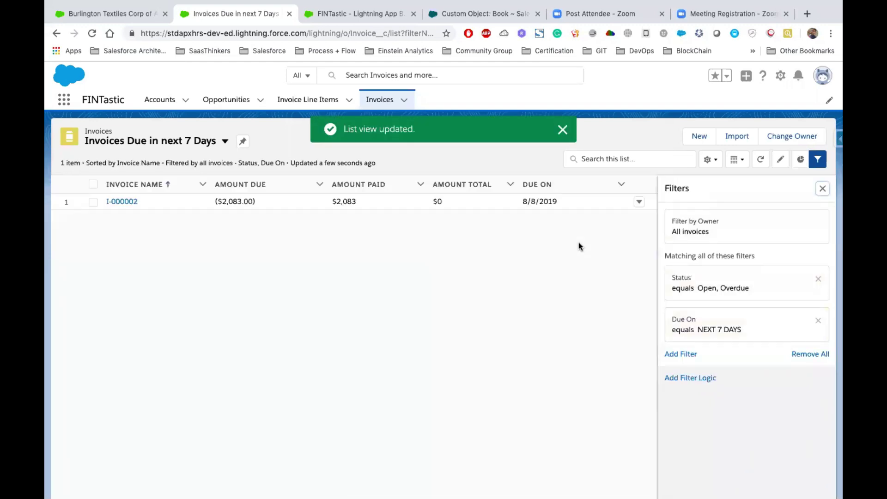
pyautogui.click(520, 202)
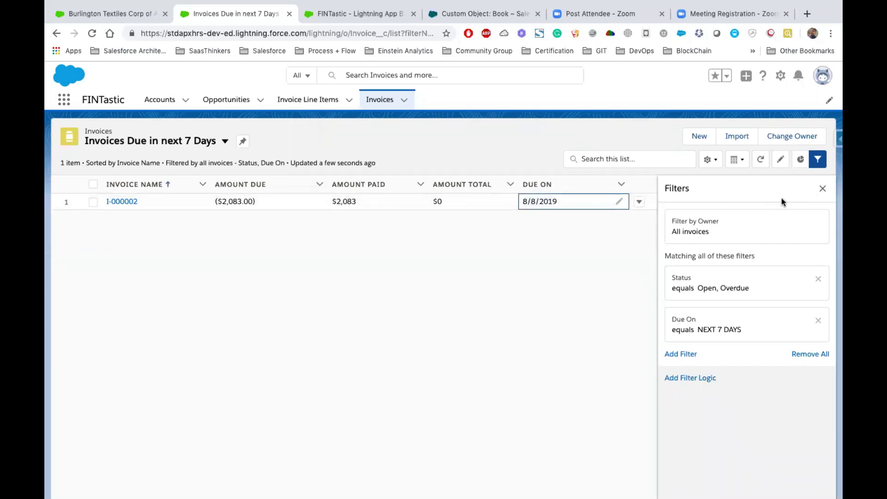
pyautogui.click(823, 190)
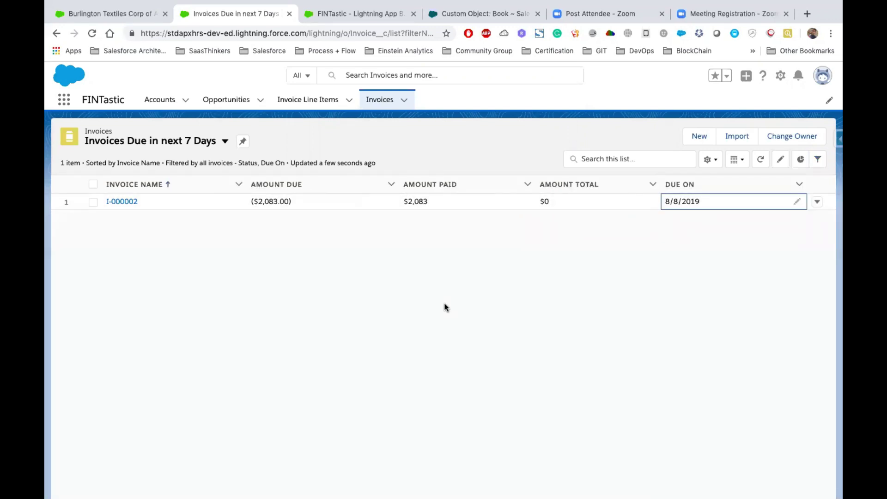
# Display the All list view of invoices and open the overdue invoice's record to examine its field arrangement.
pyautogui.click(225, 141)
pyautogui.click(140, 183)
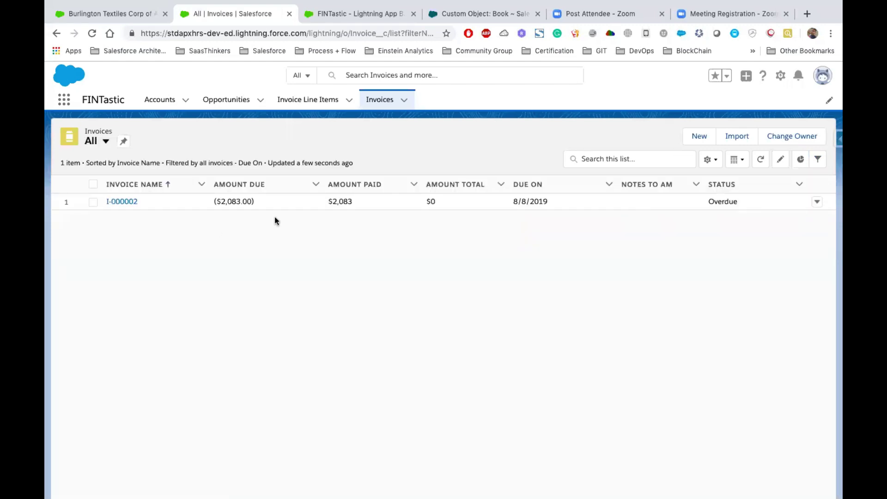
pyautogui.click(121, 203)
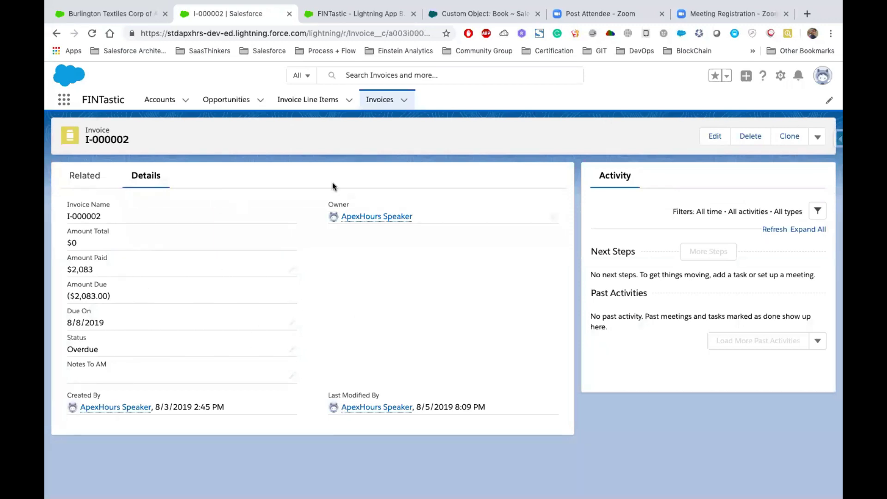
# Return from the App Builder to Setup, find the Invoice object in Object Manager and open its Invoice Layout for editing.
pyautogui.click(351, 14)
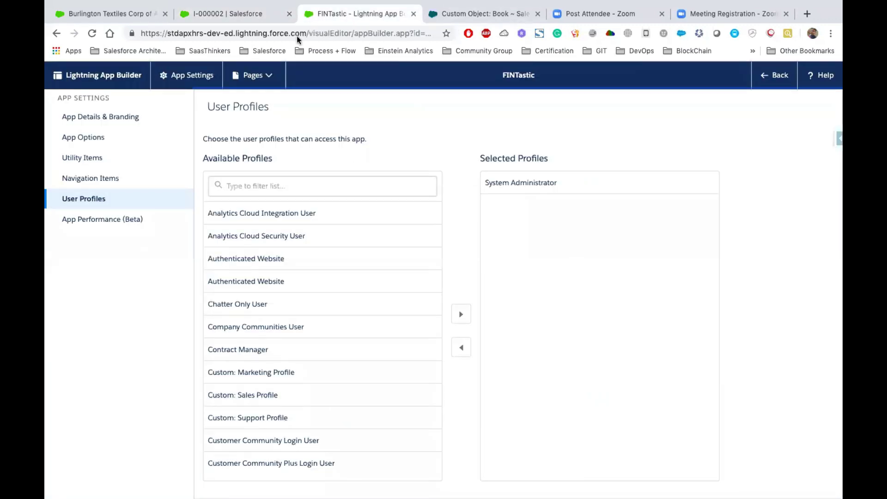
pyautogui.click(775, 75)
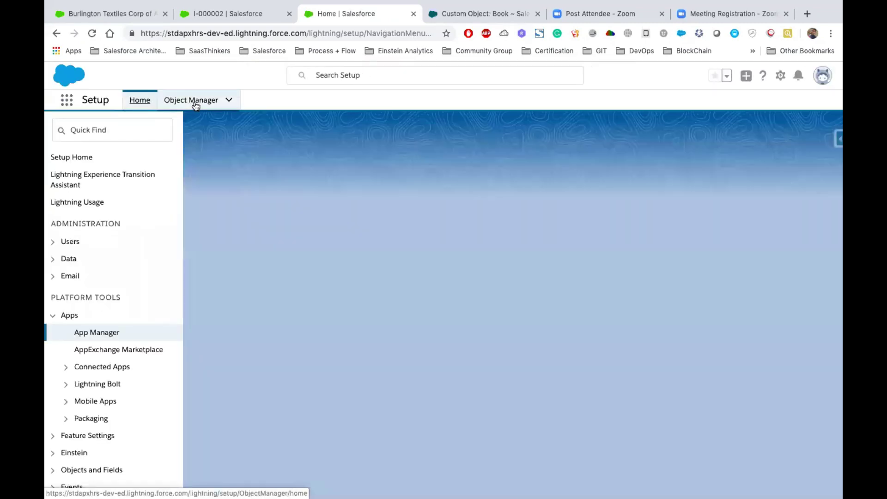
pyautogui.click(196, 106)
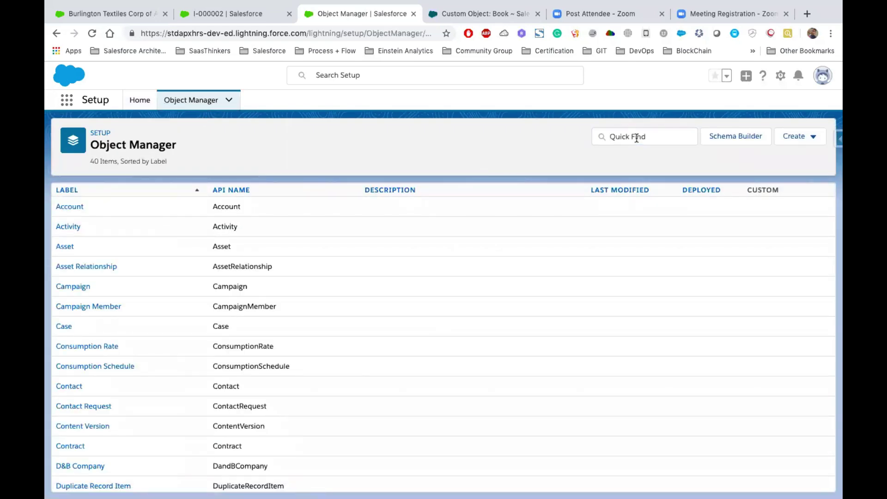
pyautogui.click(637, 138)
pyautogui.write('Invoice')
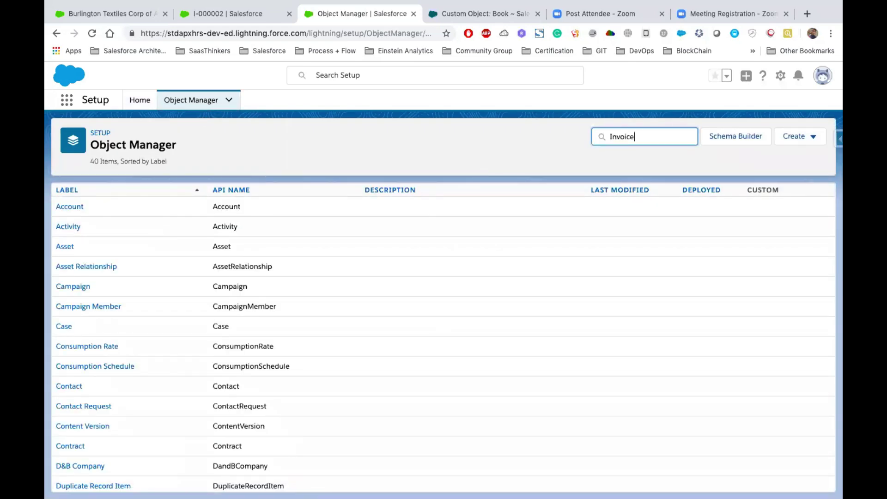
pyautogui.click(70, 208)
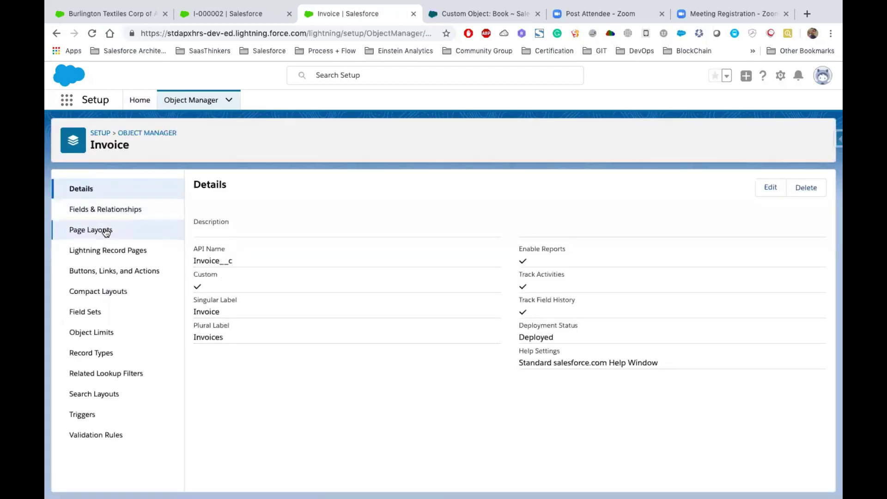
pyautogui.click(105, 231)
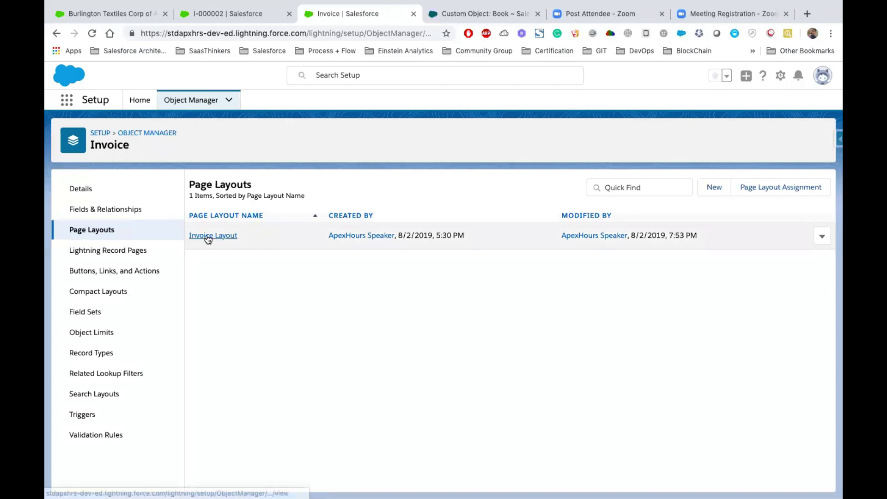
pyautogui.click(207, 238)
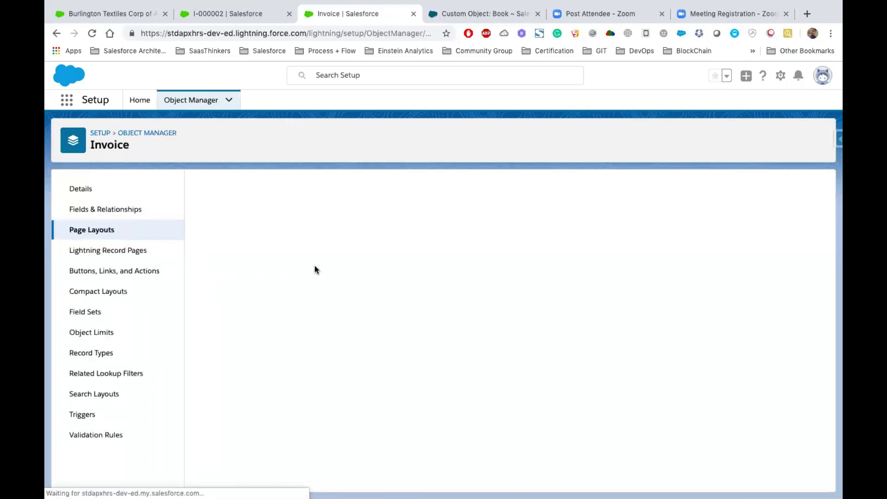
# Move the Amount Total and Due On fields into the second column of the layout's Information section.
pyautogui.scroll(-5, 307, 306)
pyautogui.moveTo(307, 307); pyautogui.dragTo(584, 305)
pyautogui.moveTo(474, 323); pyautogui.dragTo(578, 314)
pyautogui.moveTo(370, 334); pyautogui.dragTo(416, 334)
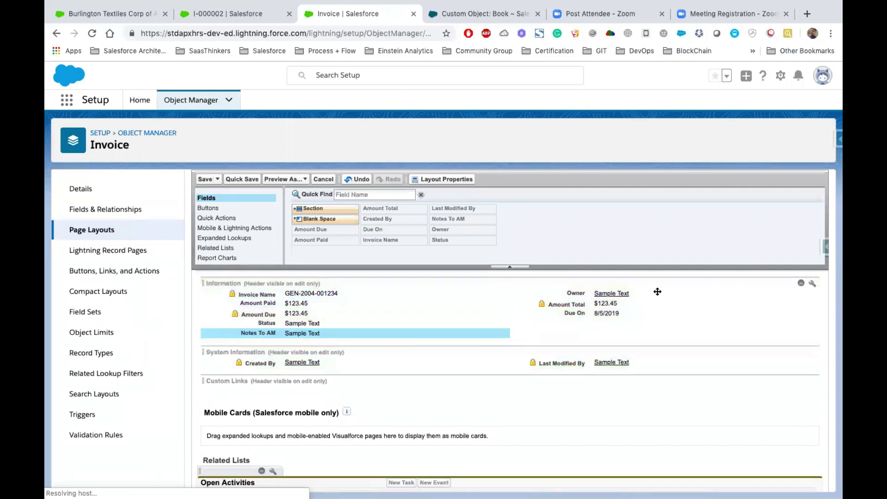
# Enable the Information section's header on the detail page and save the Invoice Layout.
pyautogui.click(813, 285)
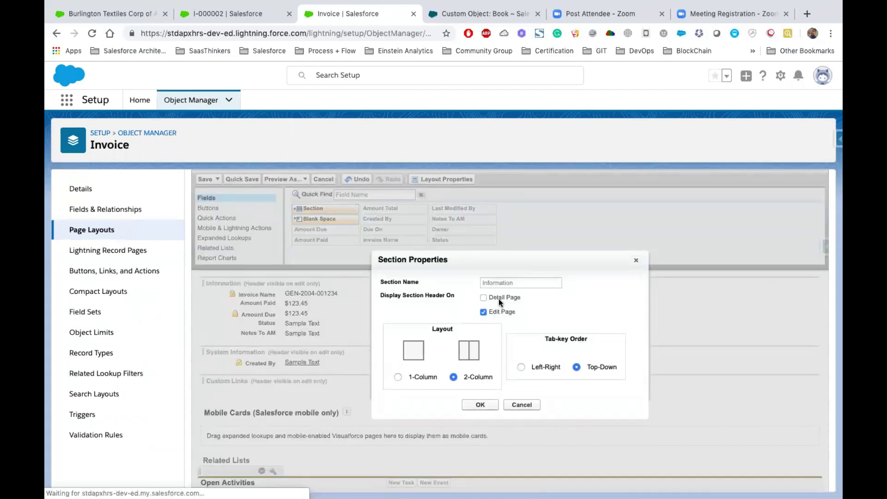
pyautogui.click(483, 297)
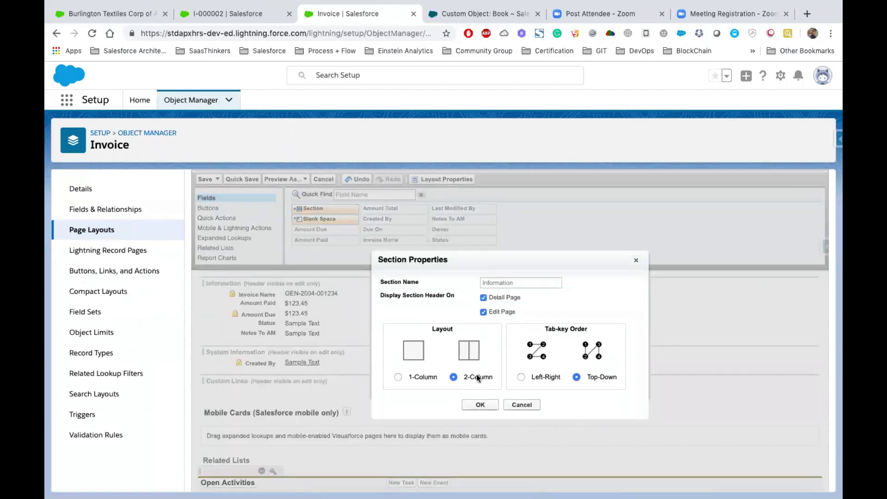
pyautogui.click(479, 405)
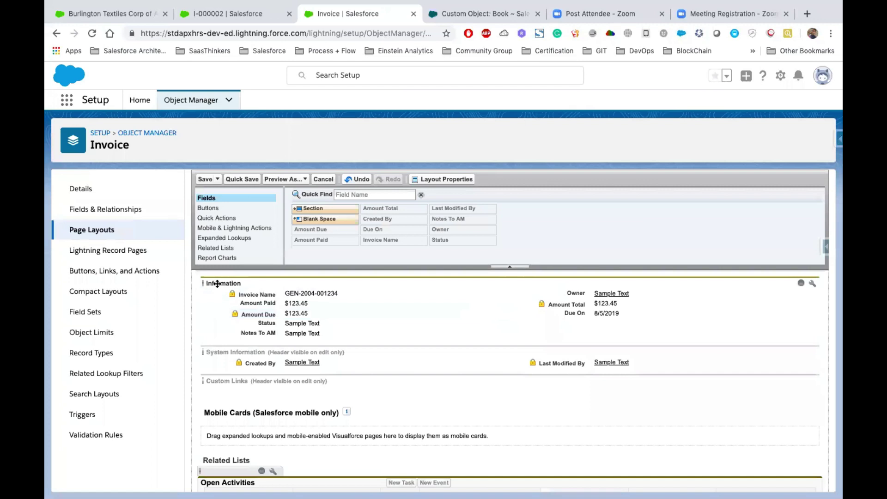
pyautogui.click(205, 179)
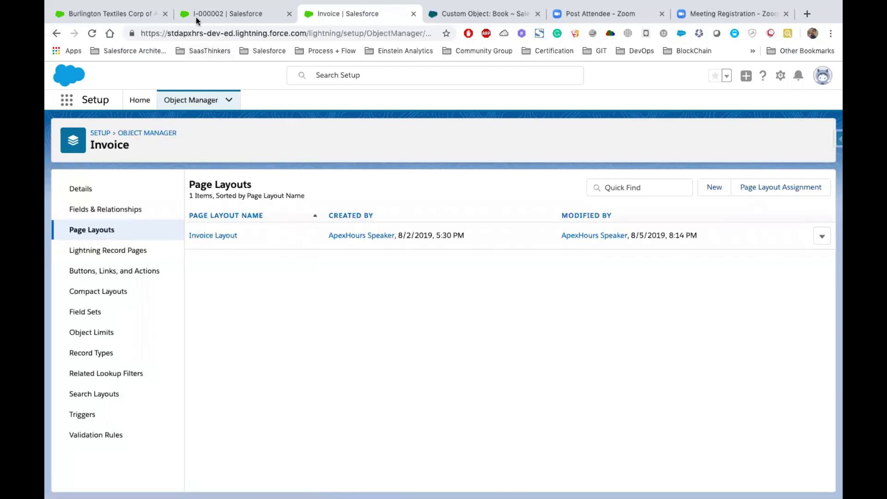
# Return to the I-000002 invoice record, reload it and examine the Information section's header and two-column field arrangement.
pyautogui.click(226, 14)
pyautogui.click(93, 34)
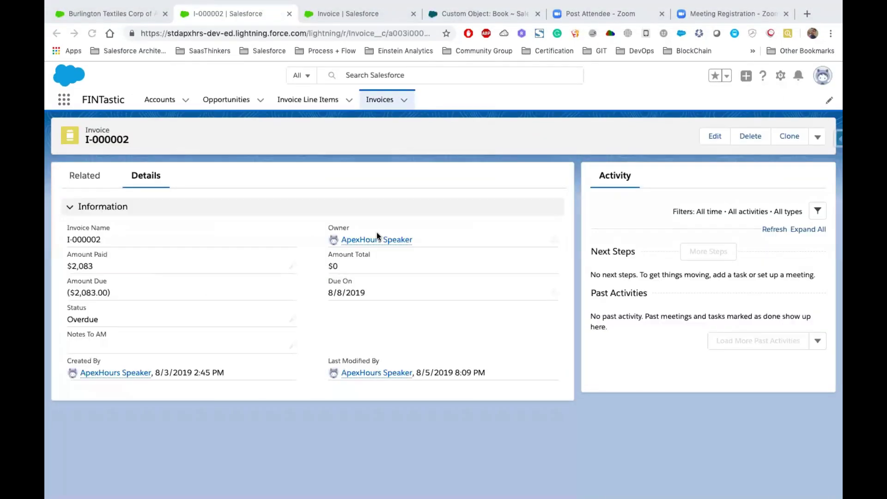
pyautogui.moveTo(63, 227); pyautogui.dragTo(466, 340)
pyautogui.doubleClick(102, 208)
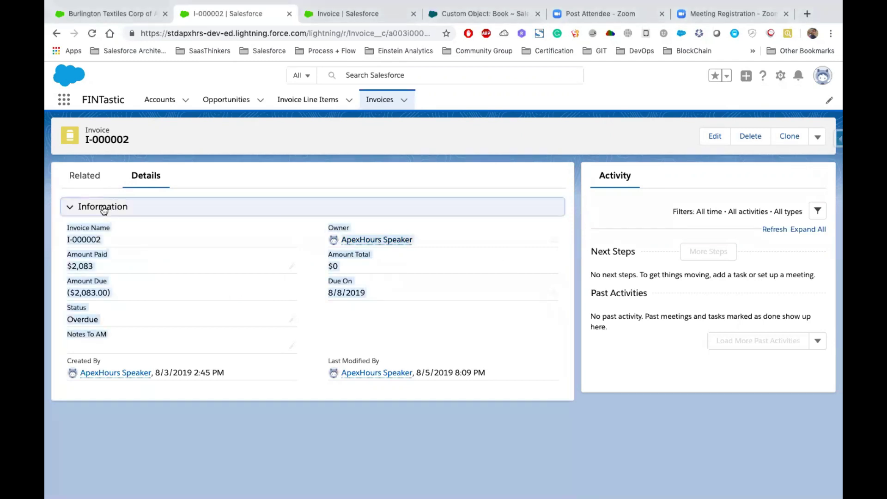
pyautogui.click(120, 240)
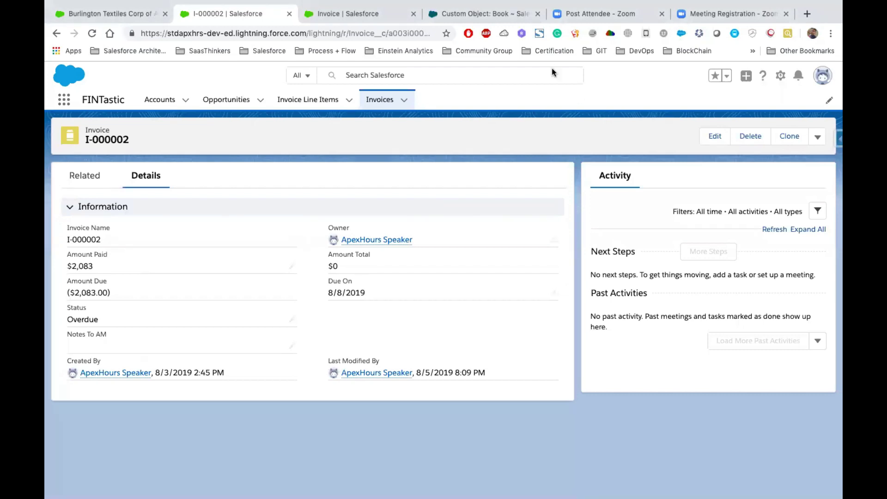
# Show the Meeting Registration page for Salesforce Apex Hours For Students and highlight its bit.ly registration link.
pyautogui.click(585, 15)
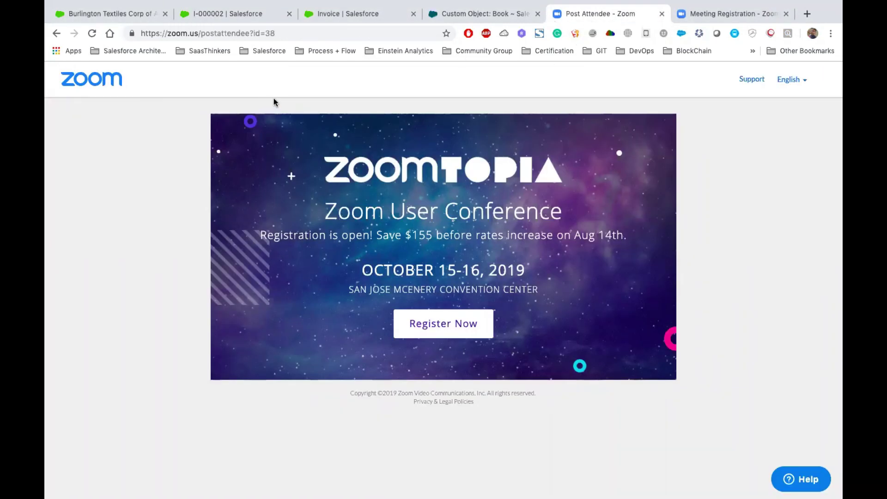
pyautogui.click(710, 16)
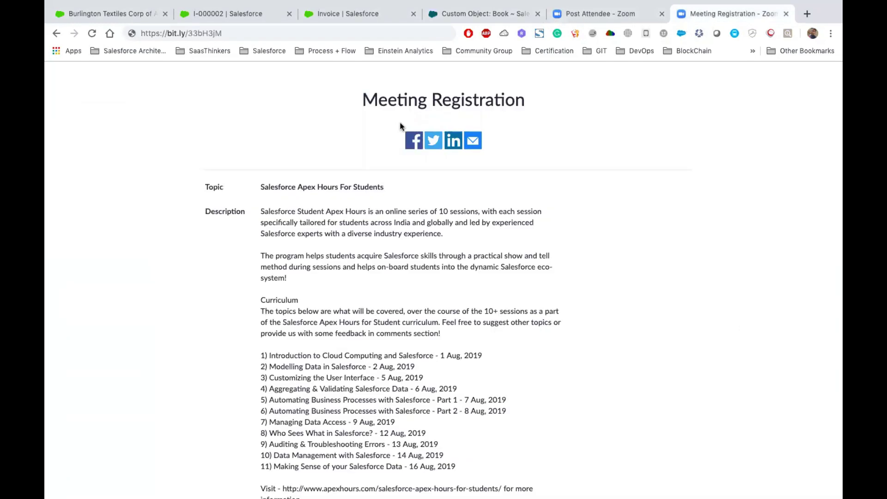
pyautogui.moveTo(228, 33); pyautogui.dragTo(125, 37)
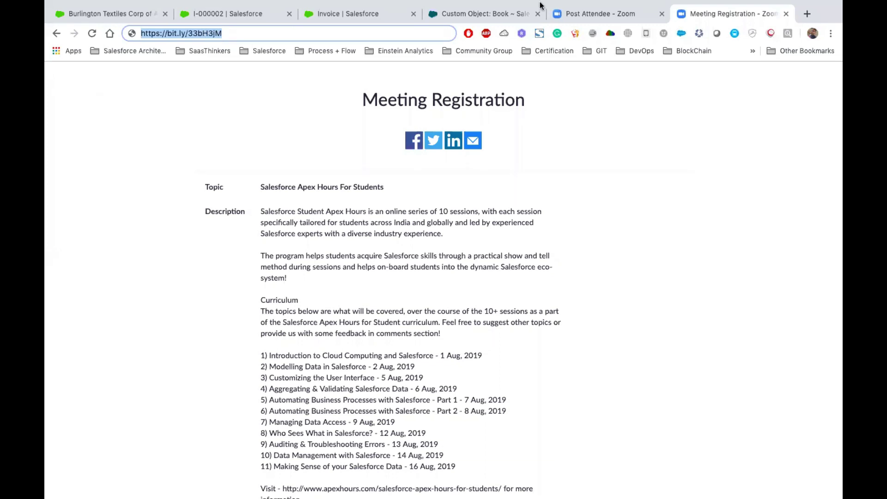
pyautogui.click(430, 308)
# Switch to the Keynote presentation to review the Mini Project (Cont..) slide.
pyautogui.moveTo(522, 9)
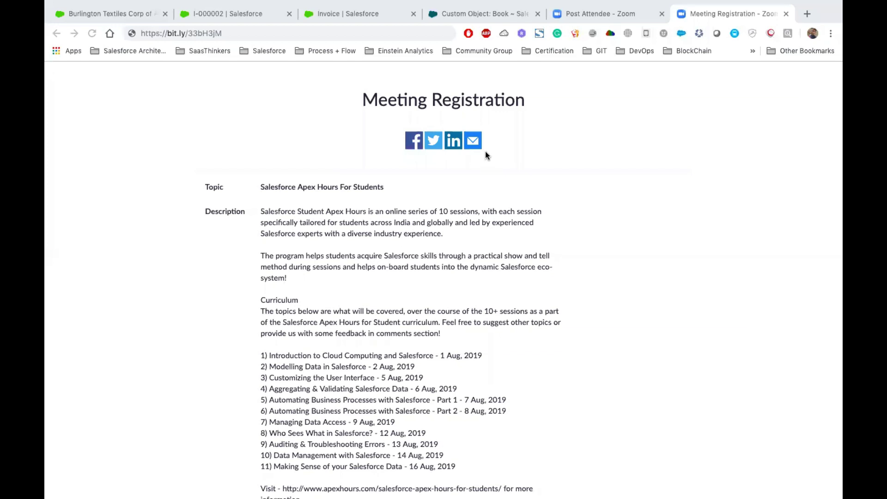
pyautogui.moveTo(457, 72)
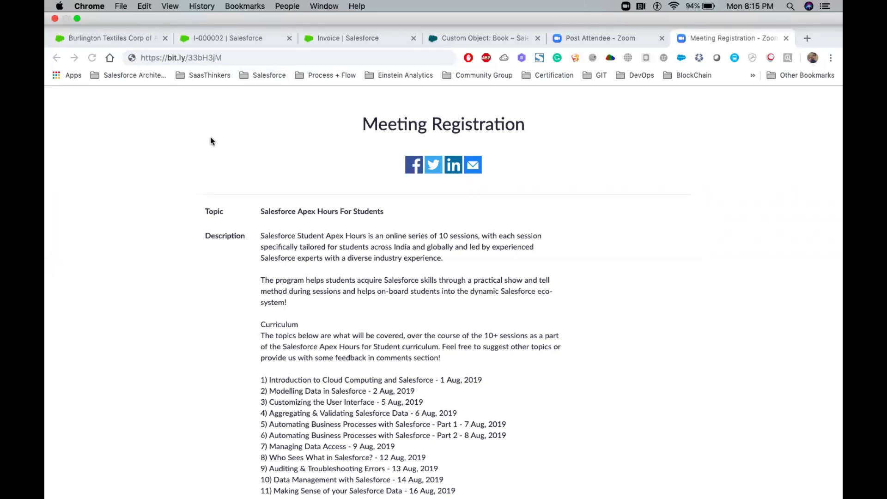
pyautogui.hotkey('ctrl', 'Left')
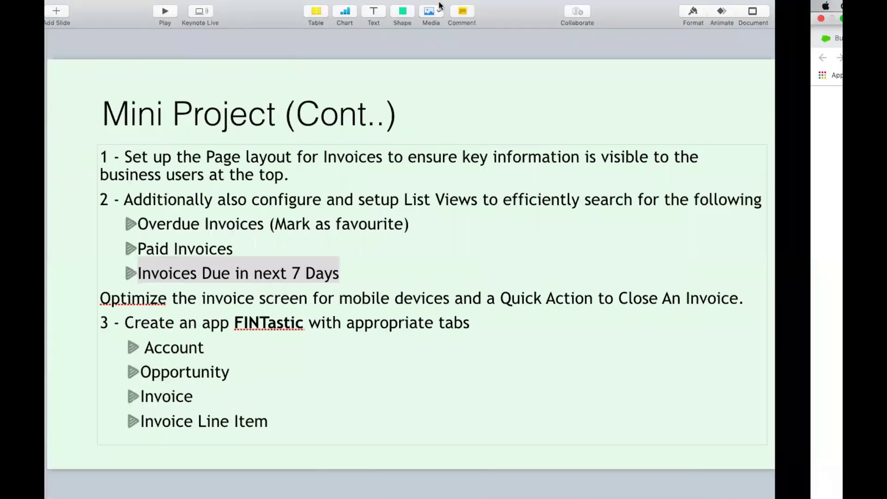
pyautogui.moveTo(411, 2)
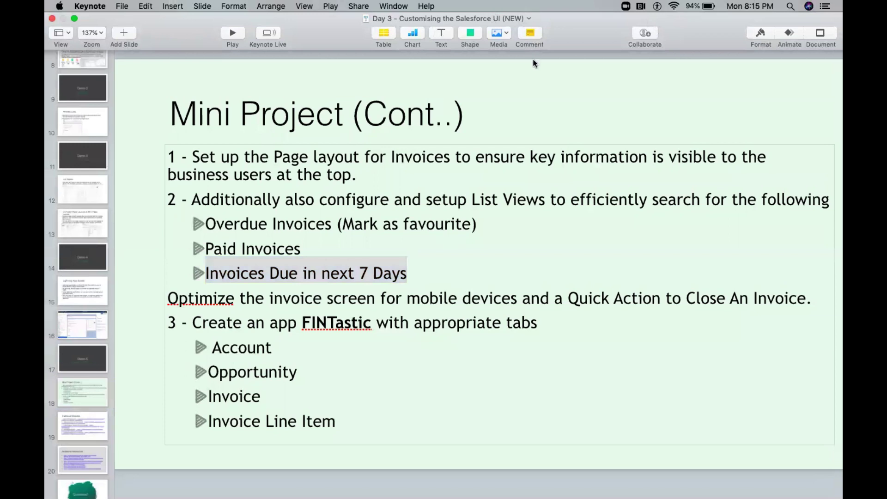